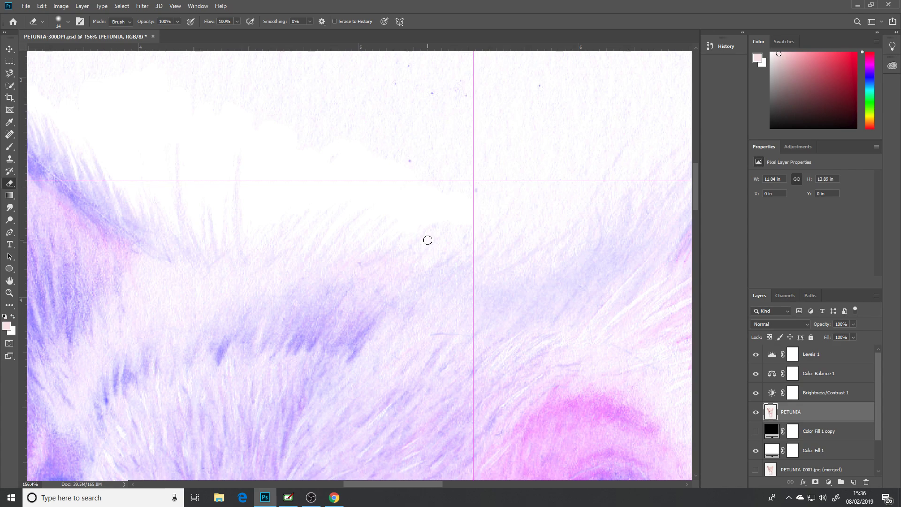
Hide the Brightness/Contrast 1, Color Balance 1 and Levels 1 adjustment layers to show the drawing's original colours.
scroll(507, 342, right, 1)
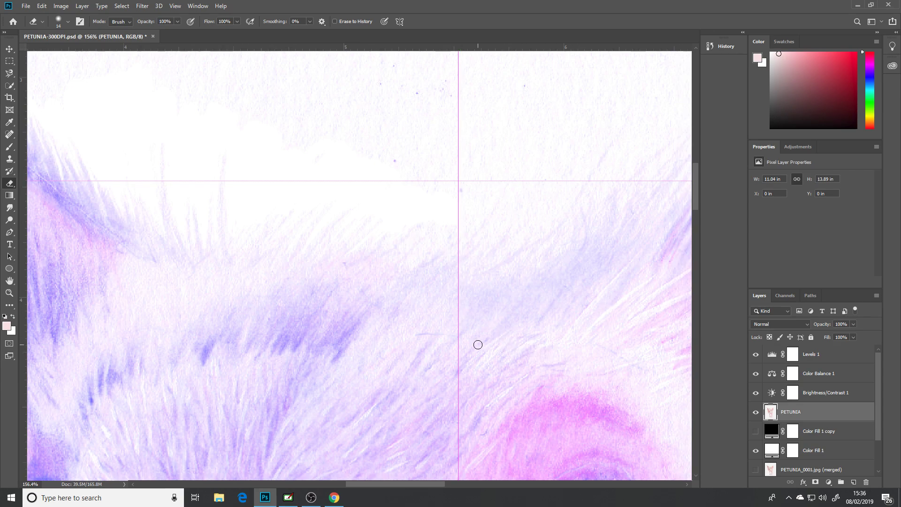
scroll(373, 330, down, 4)
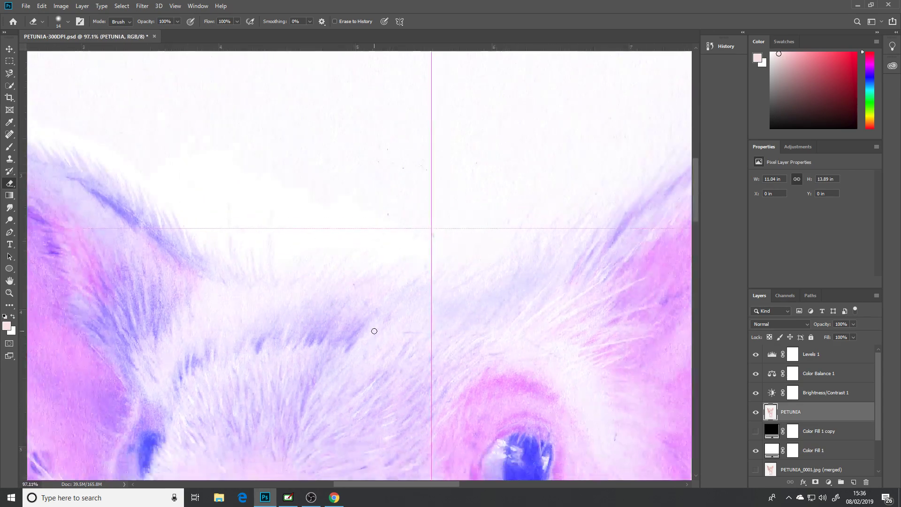
scroll(373, 333, down, 4)
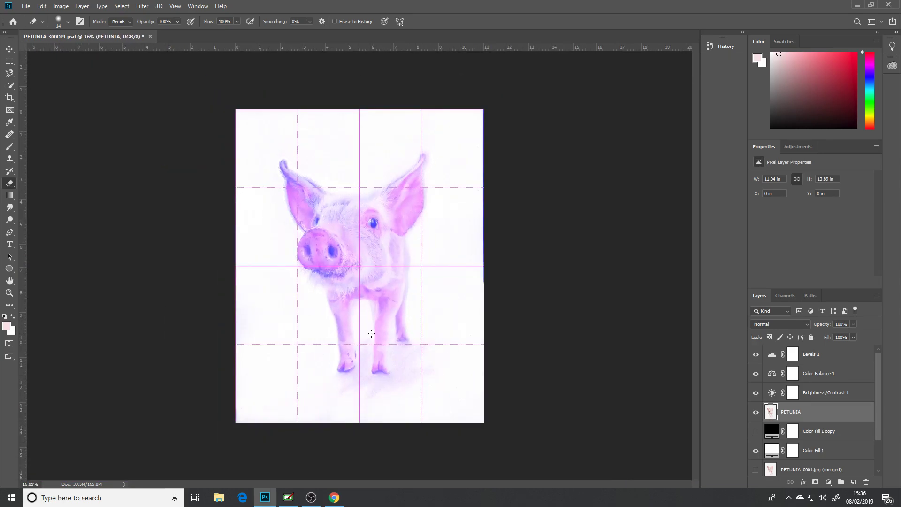
scroll(372, 333, up, 1)
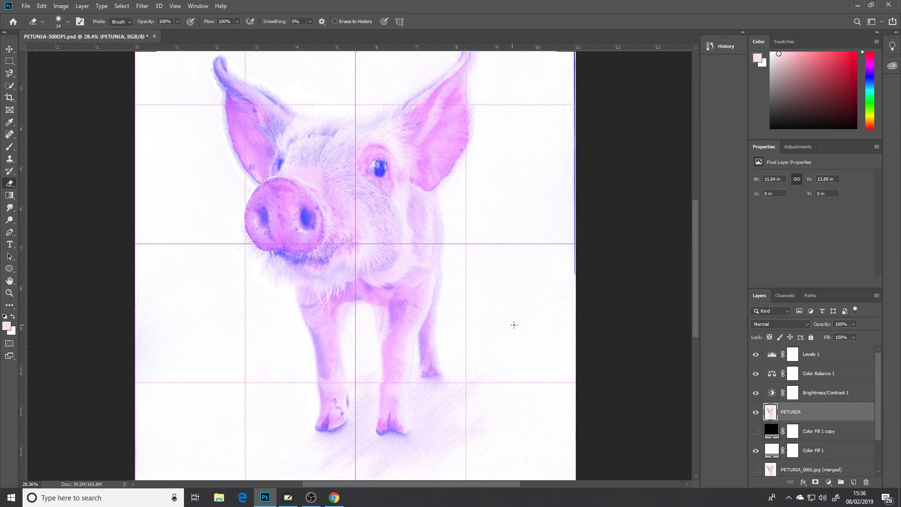
click(756, 393)
click(756, 374)
click(756, 355)
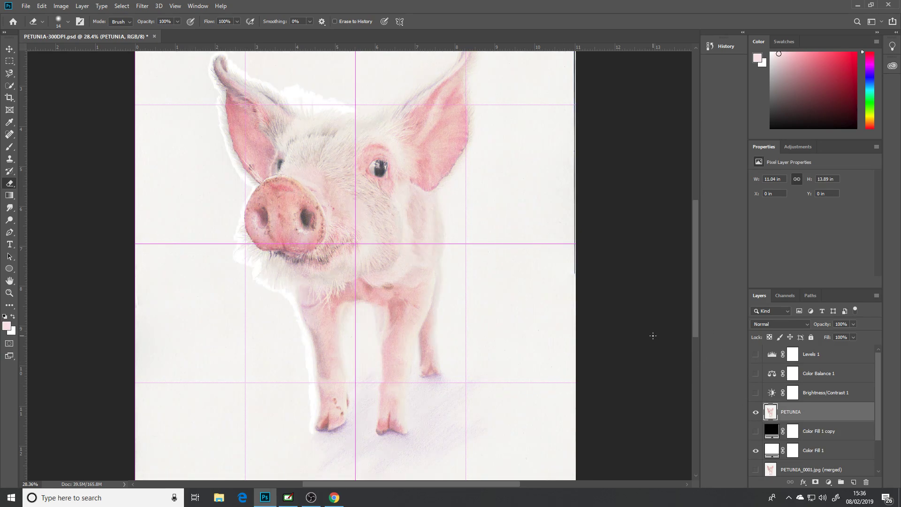
Show the Brightness/Contrast 1 and Color Balance 1 adjustment layers again, leaving Levels 1 hidden.
scroll(653, 336, up, 2)
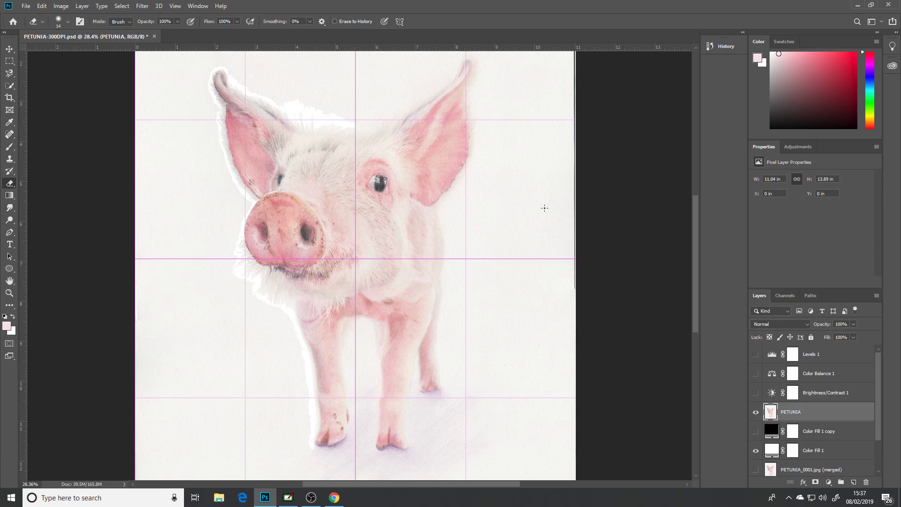
click(756, 393)
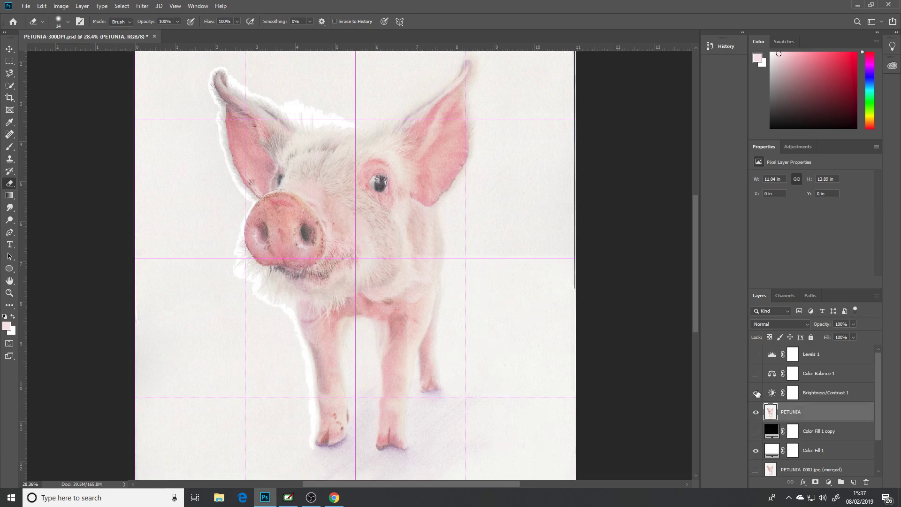
click(756, 374)
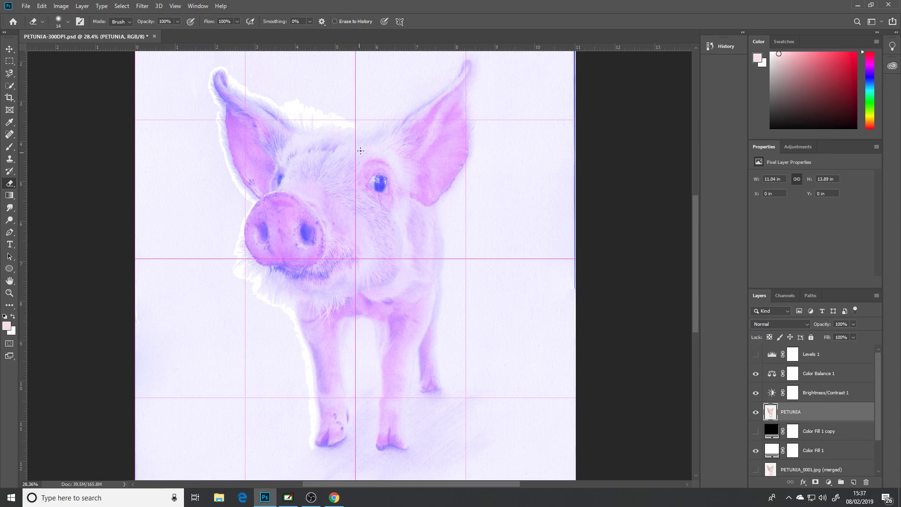
Erase a few thin vertical test strokes on the PETUNIA layer in the paper background above the pig's forehead.
drag(352, 125, 385, 248)
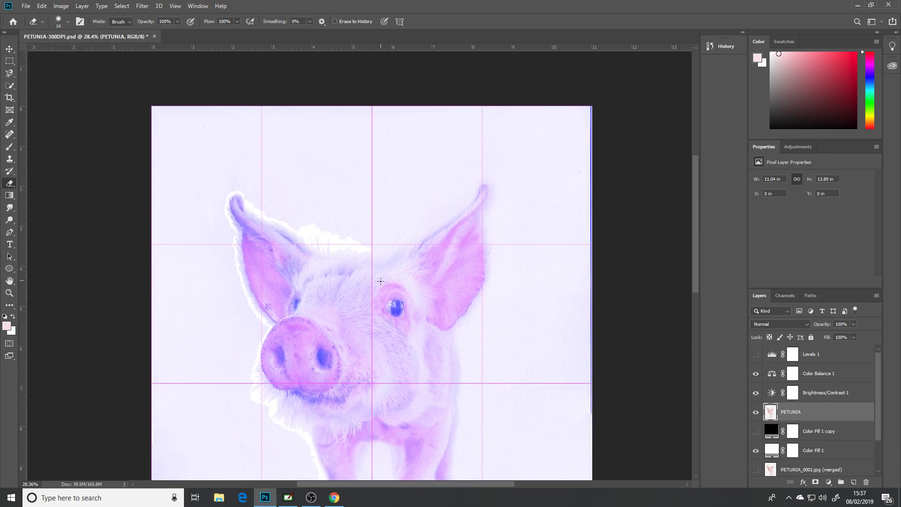
scroll(379, 279, up, 5)
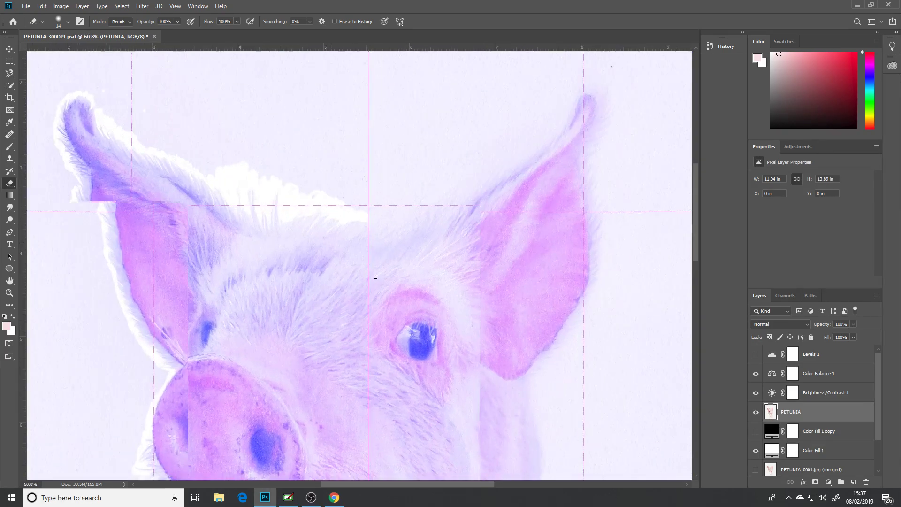
scroll(374, 276, up, 5)
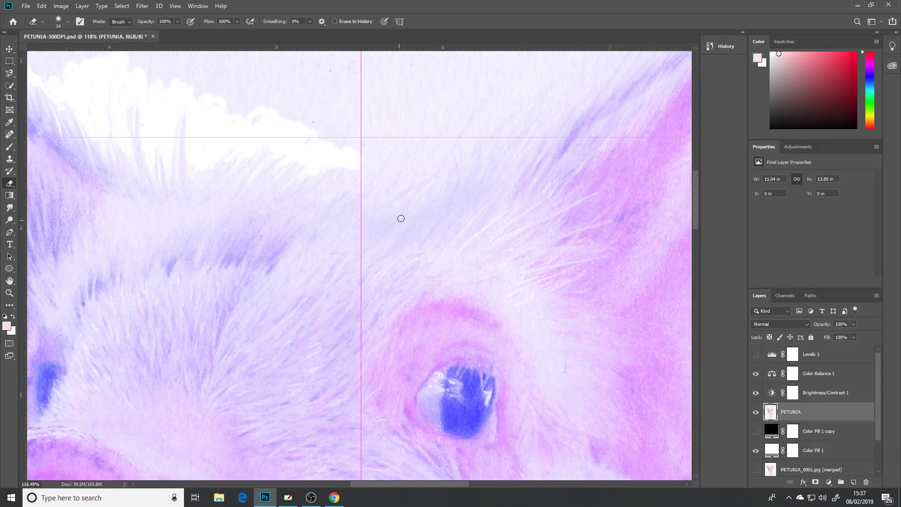
mouse_move(412, 207)
mouse_down()
mouse_move(404, 267)
mouse_move(360, 337)
mouse_move(342, 340)
mouse_up()
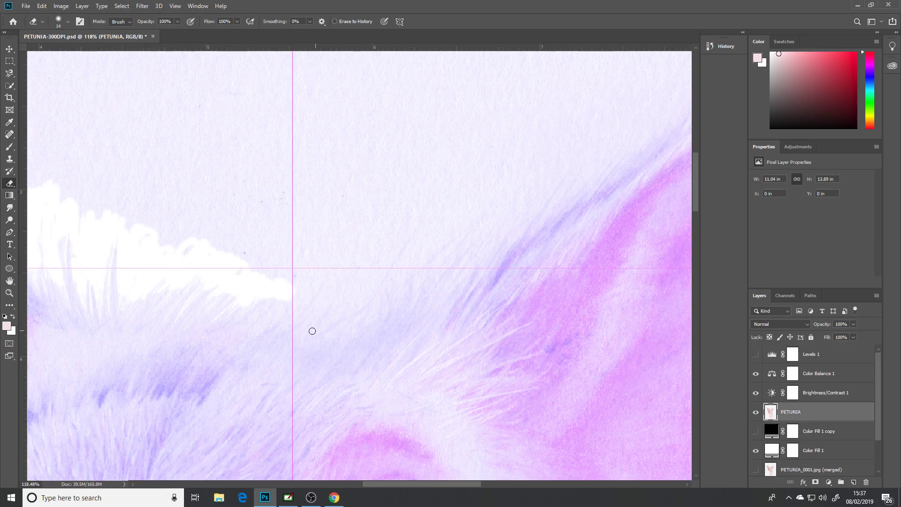
scroll(280, 317, up, 1)
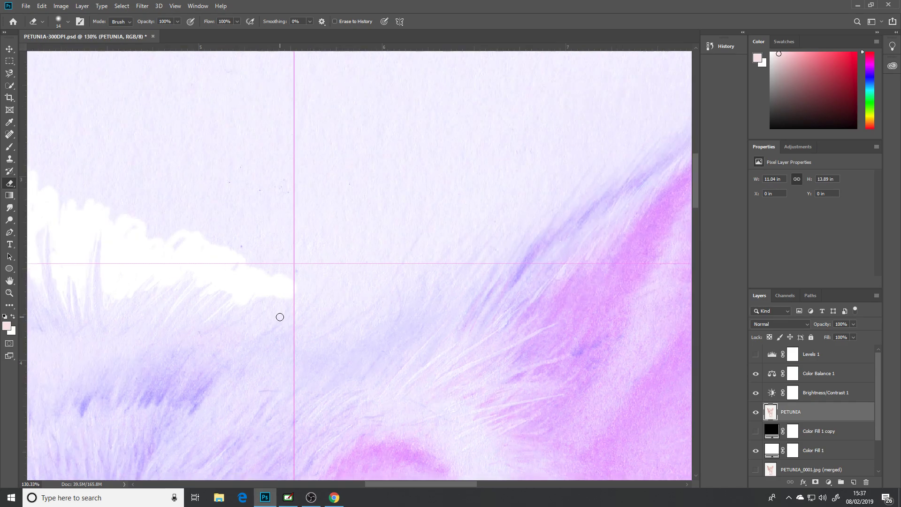
scroll(280, 316, up, 1)
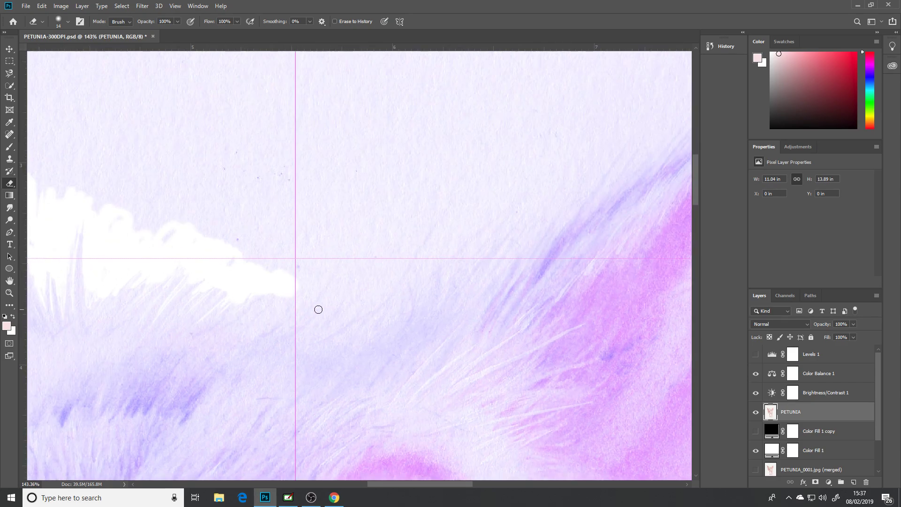
scroll(340, 333, down, 1)
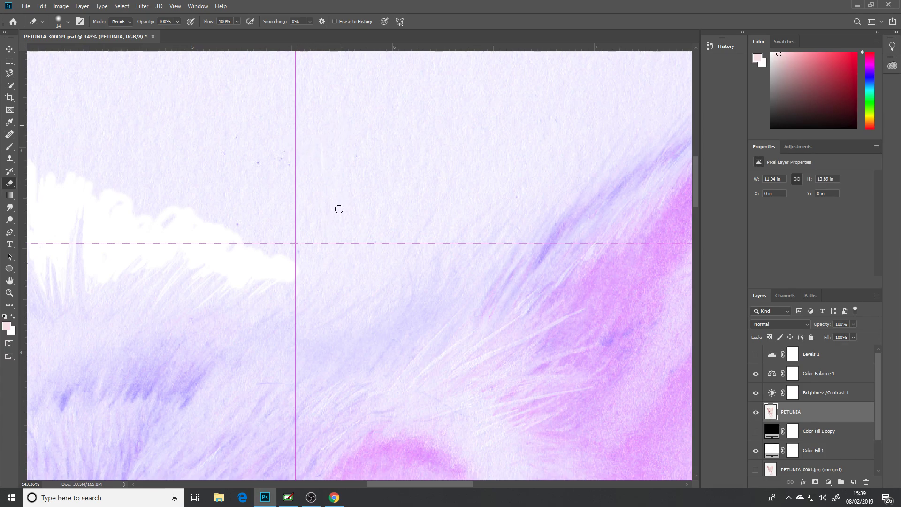
mouse_move(335, 196)
mouse_down()
mouse_move(330, 124)
mouse_move(333, 206)
mouse_move(325, 147)
mouse_up()
click(79, 497)
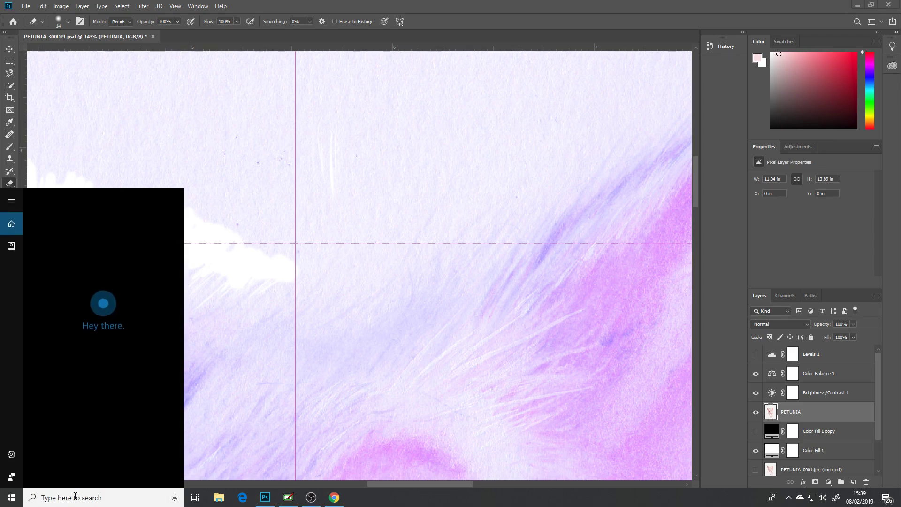
text(pen)
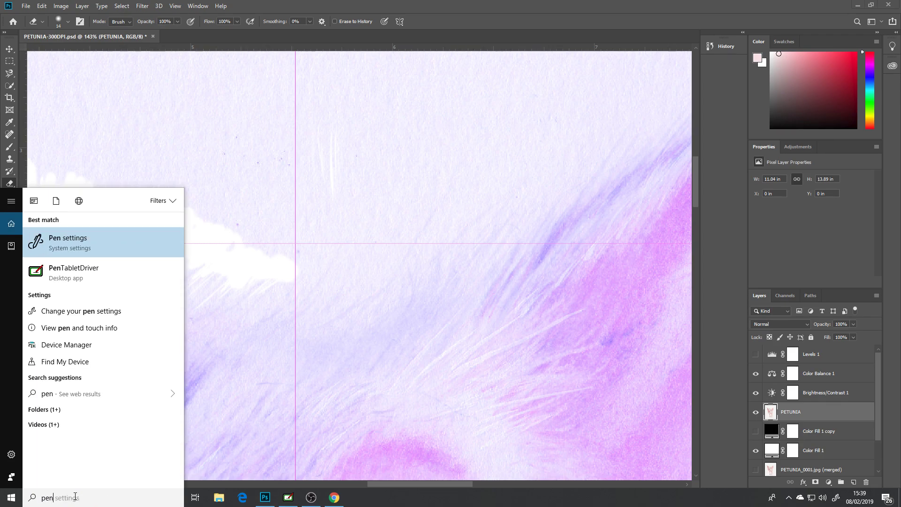
click(107, 242)
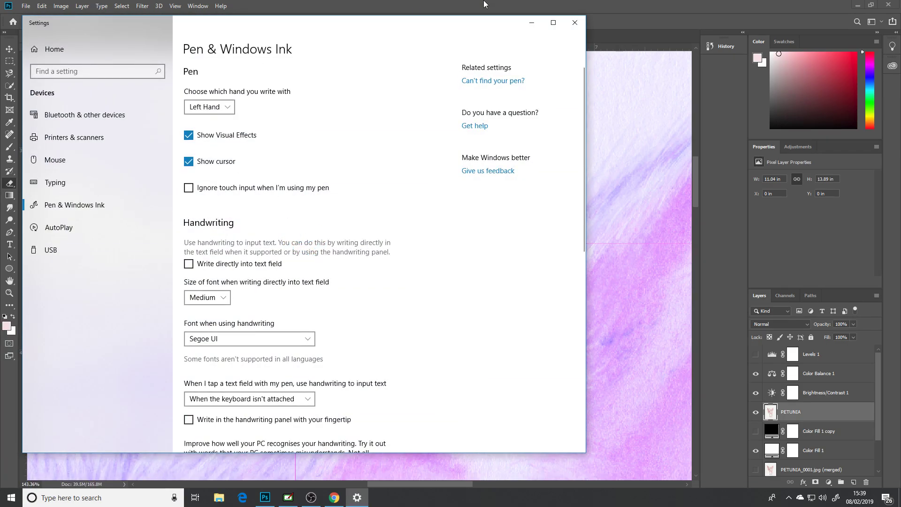
click(575, 22)
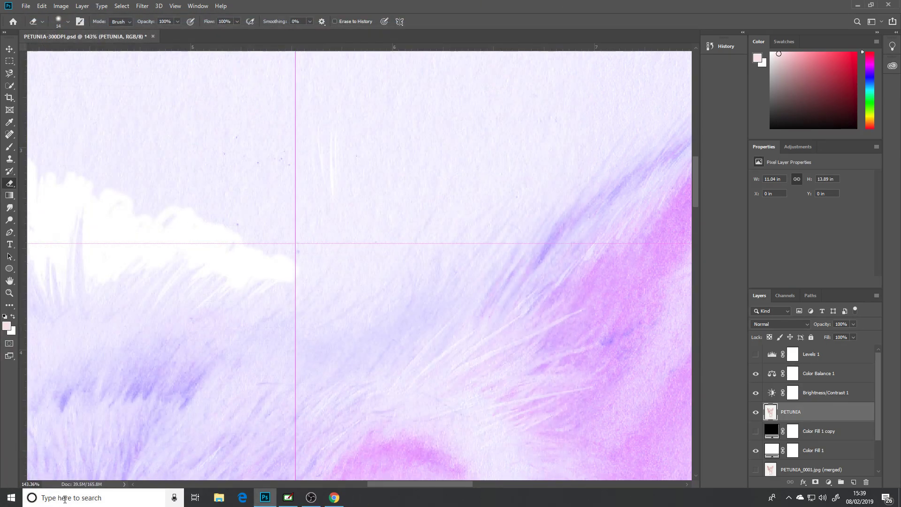
Open PenTabletDriver, apply a slightly lighter pressure sensitivity, and test it with a short eraser stroke above the pig's forehead.
click(65, 498)
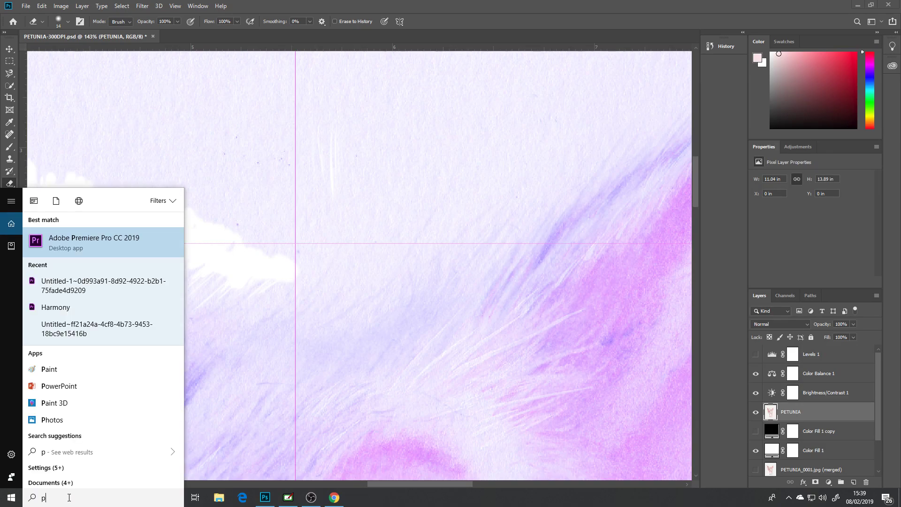
text(pen)
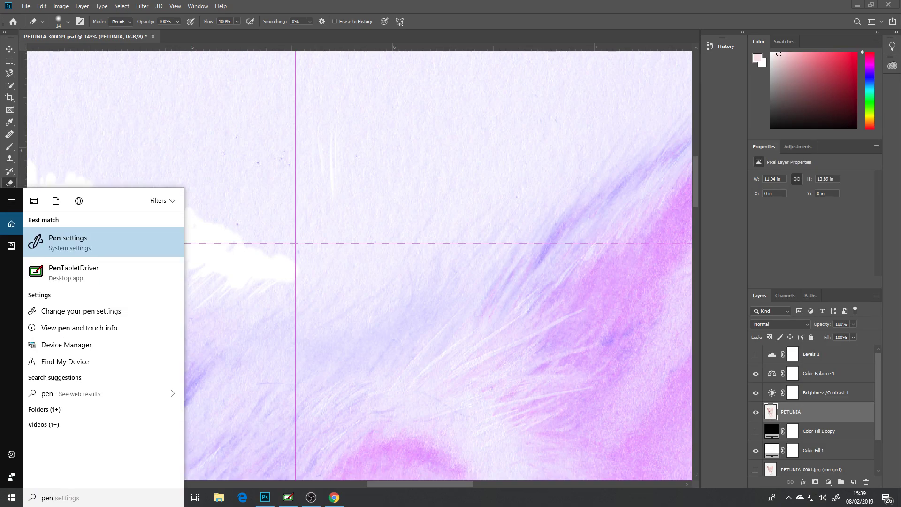
click(78, 273)
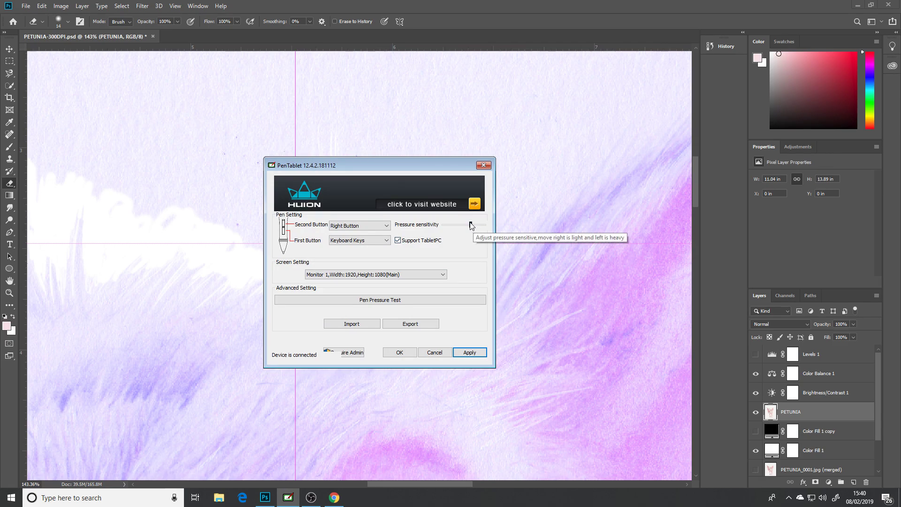
drag(471, 224, 476, 225)
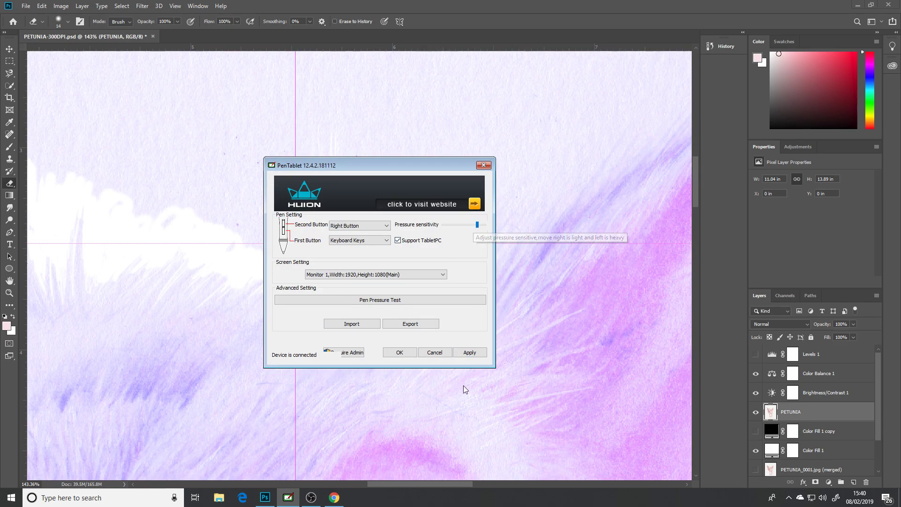
click(471, 353)
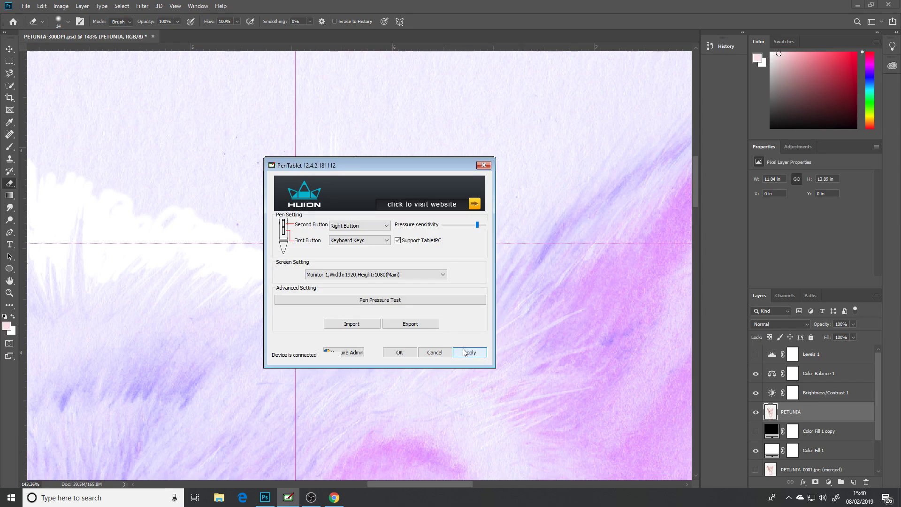
click(236, 159)
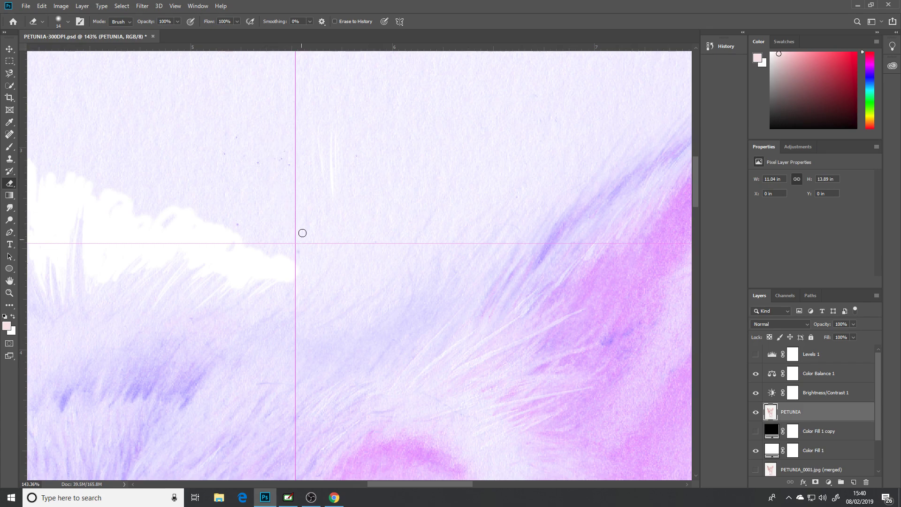
drag(375, 157, 374, 185)
Return to the pen tablet settings and apply a heavier pressure sensitivity, about one third along the slider.
click(288, 497)
click(479, 225)
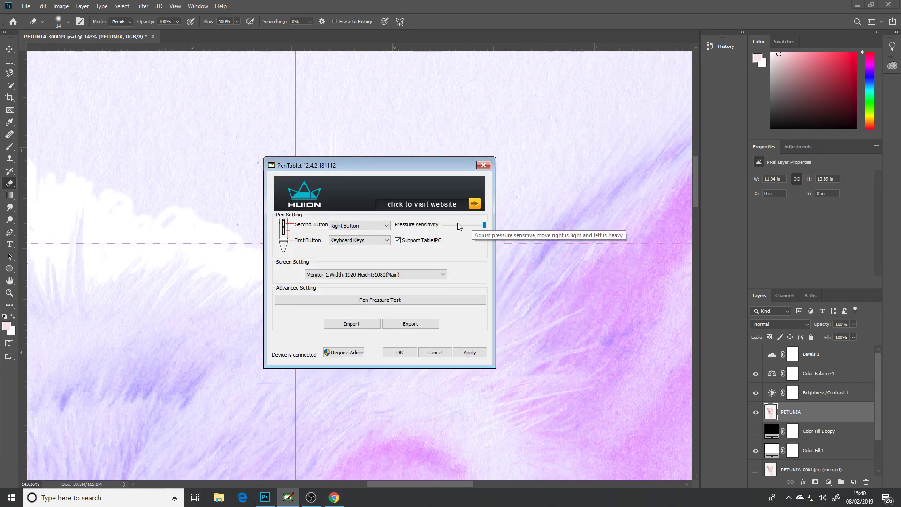
drag(476, 225, 457, 225)
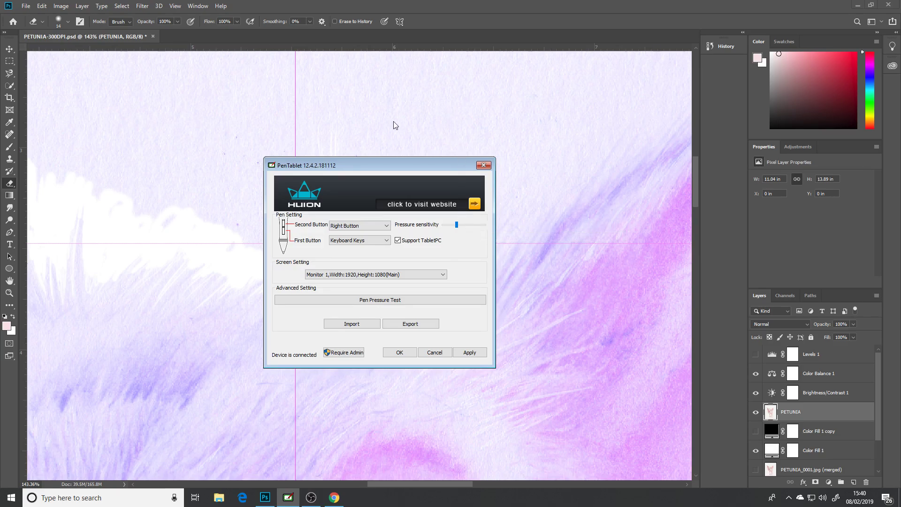
click(478, 353)
key(Escape)
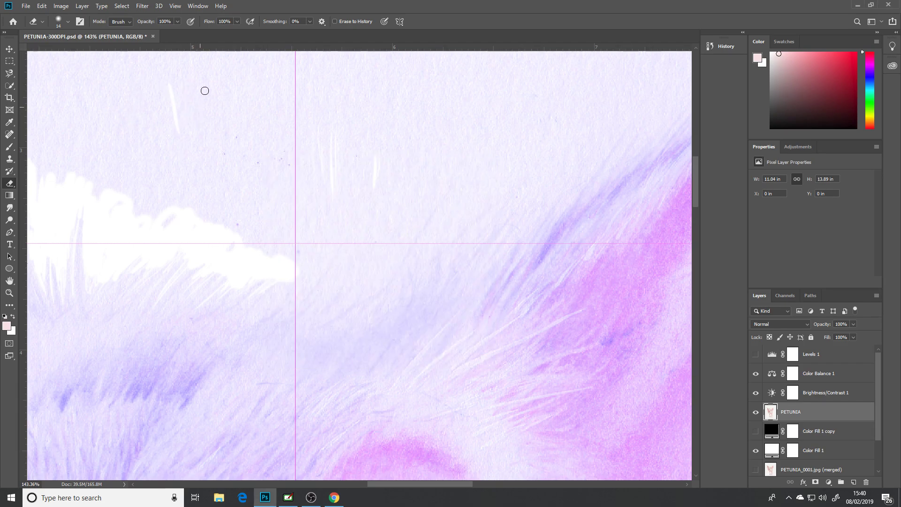
Erase several short, thin test strokes in the paper background just above the already cleaned area.
drag(230, 92, 260, 177)
drag(281, 129, 283, 165)
drag(286, 136, 289, 156)
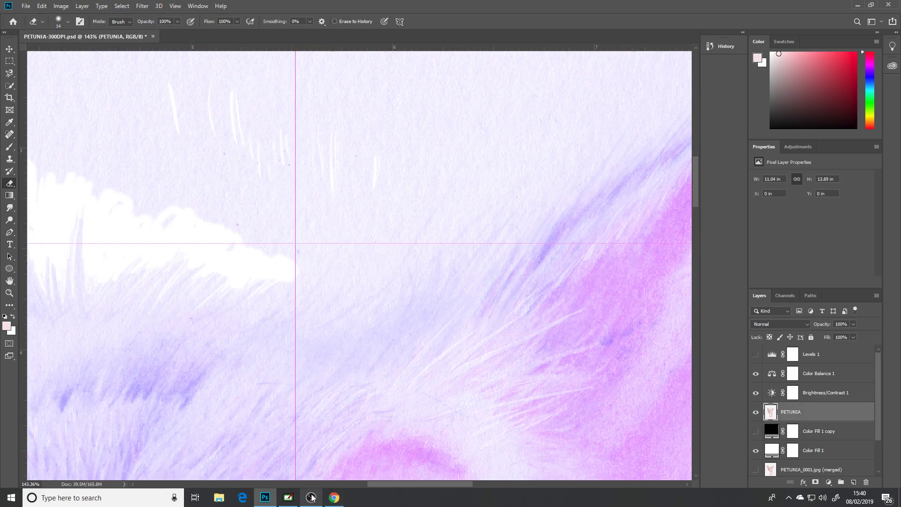
Set the tablet's pressure sensitivity to about the middle of its range, apply it and close the pen tablet settings.
mouse_move(289, 497)
click(303, 463)
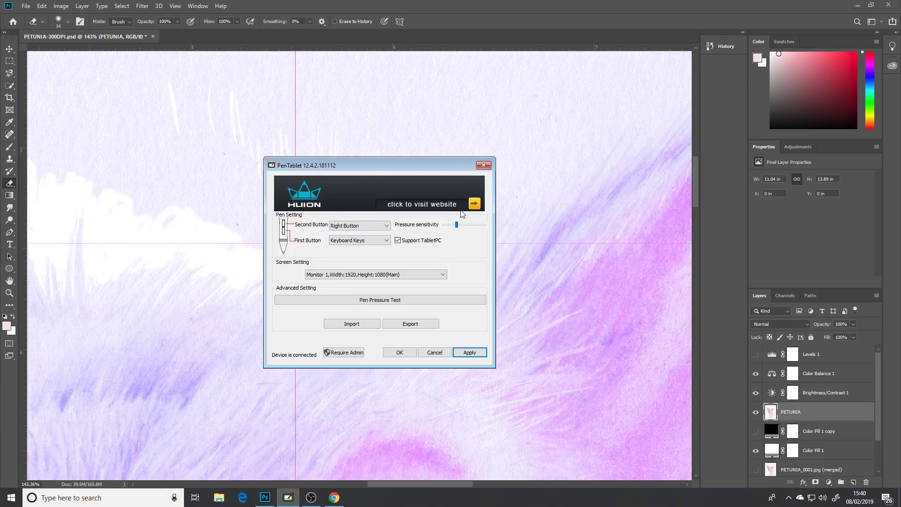
click(456, 227)
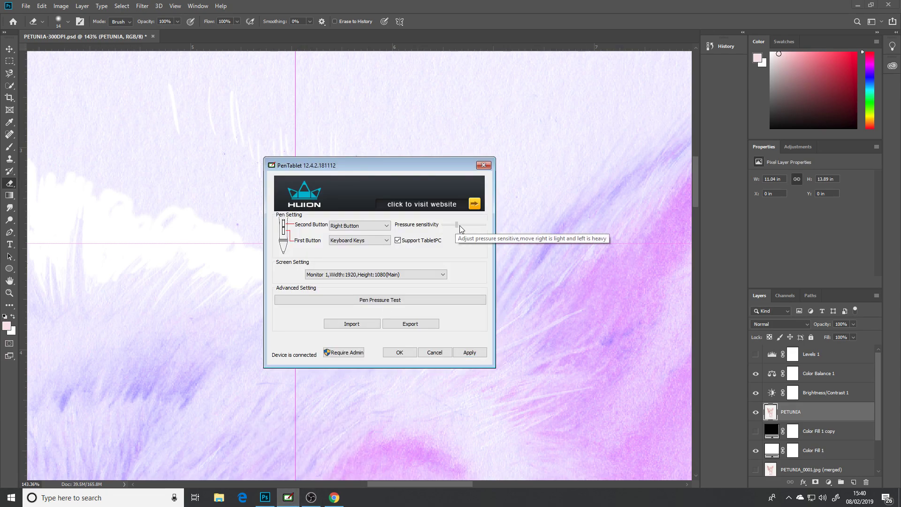
click(470, 352)
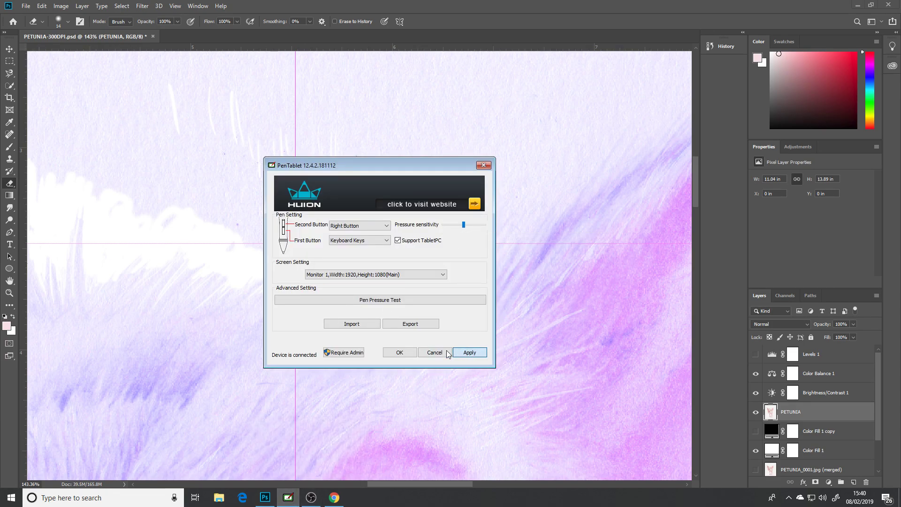
click(396, 353)
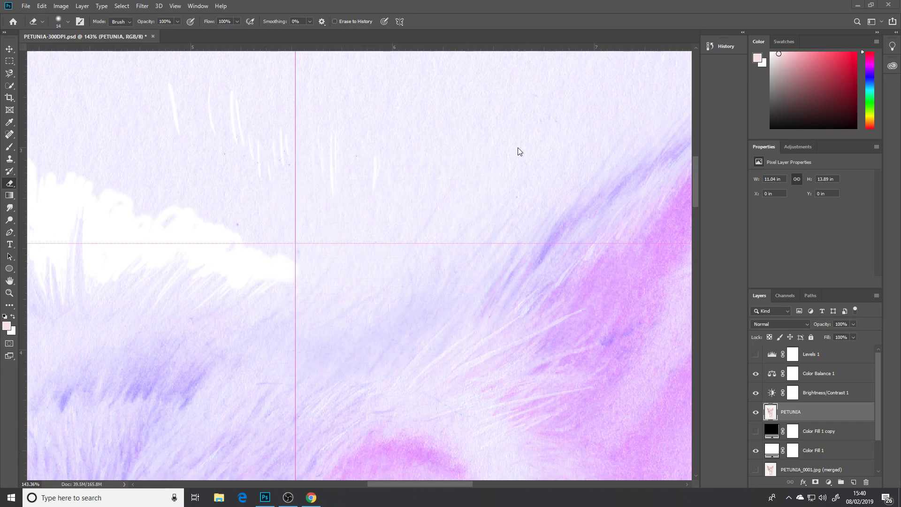
Erase thin test strokes and a band of thick diagonal hatching in the paper background between the pig's ears.
mouse_move(341, 84)
mouse_down()
mouse_move(350, 154)
mouse_move(341, 85)
mouse_move(358, 108)
mouse_move(369, 171)
mouse_up()
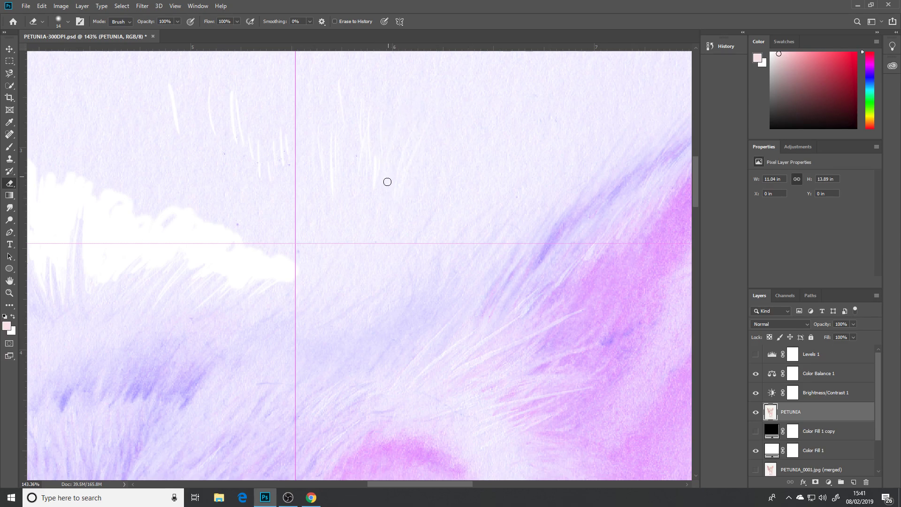
drag(384, 187, 446, 96)
drag(411, 173, 463, 108)
mouse_move(371, 181)
mouse_down()
mouse_move(420, 105)
mouse_move(322, 163)
mouse_move(305, 136)
mouse_move(284, 166)
mouse_up()
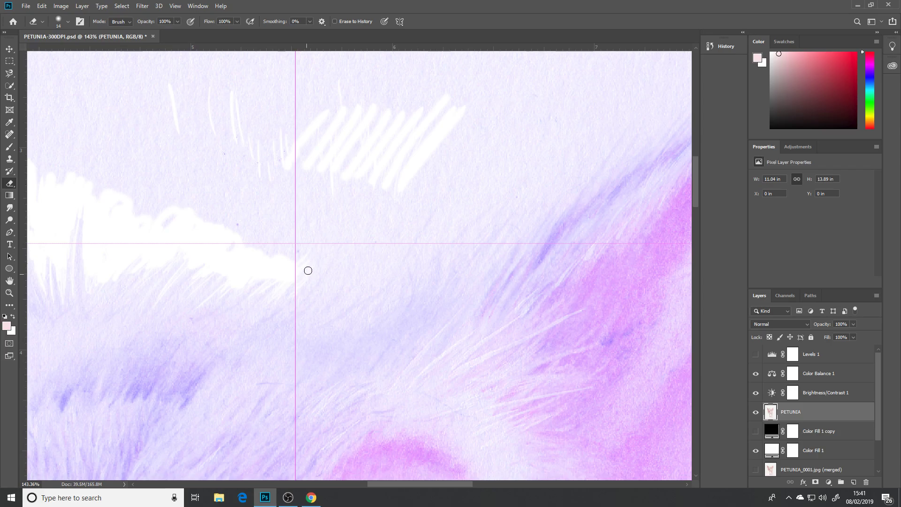
Erase a short patch of paper at the end of the cleaned fur edge and hide the guides.
mouse_move(311, 260)
mouse_down()
mouse_move(310, 252)
mouse_move(316, 261)
mouse_up()
click(176, 6)
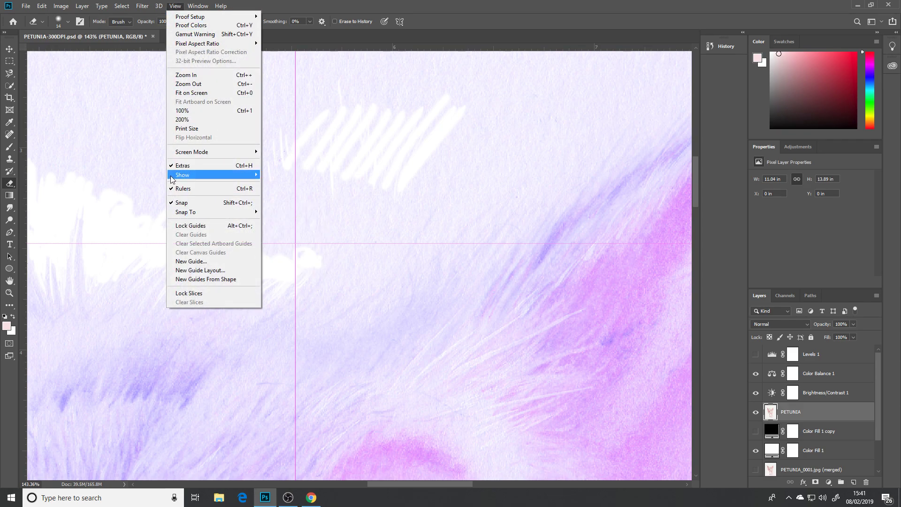
click(182, 166)
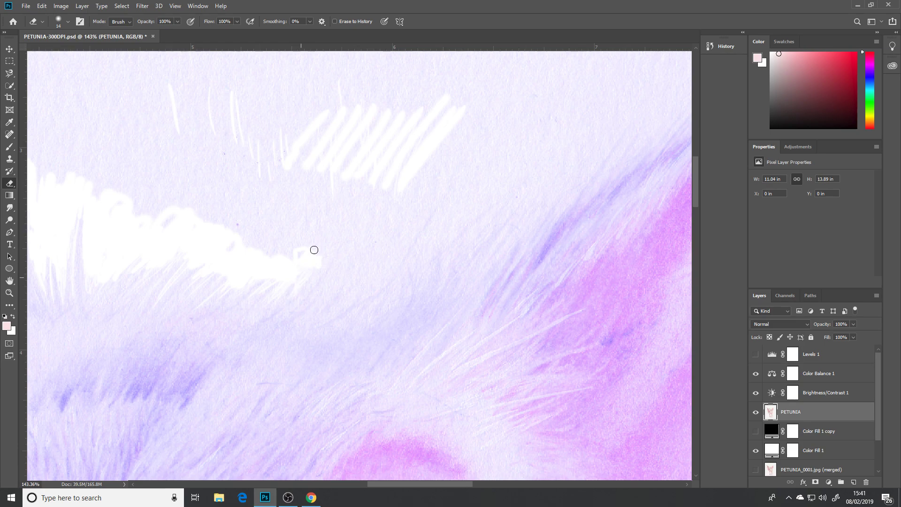
Erase the paper background along the forehead fur with angled strokes that follow the hair direction towards the far ear.
mouse_move(309, 260)
mouse_down()
mouse_move(291, 258)
mouse_move(301, 253)
mouse_up()
mouse_move(320, 262)
mouse_down()
mouse_move(339, 242)
mouse_move(342, 253)
mouse_up()
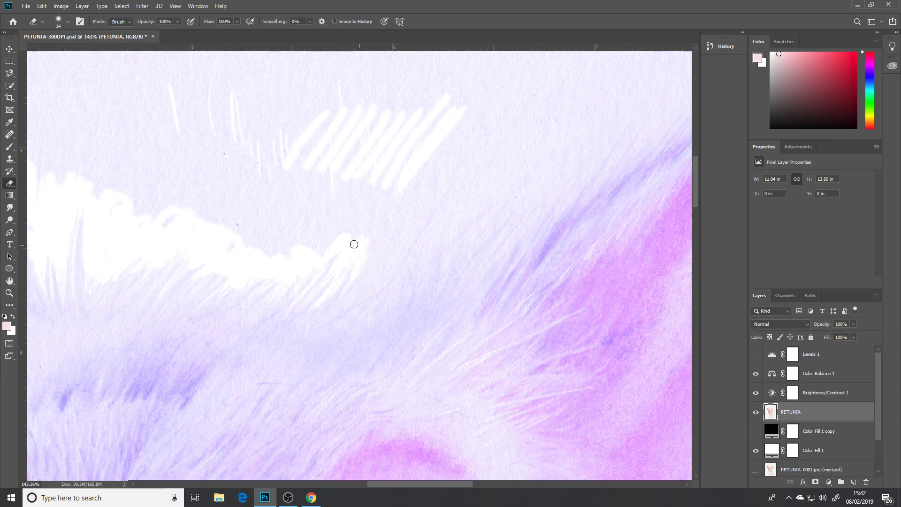
mouse_move(354, 244)
mouse_down()
mouse_move(364, 253)
mouse_move(343, 251)
mouse_up()
drag(376, 255, 382, 245)
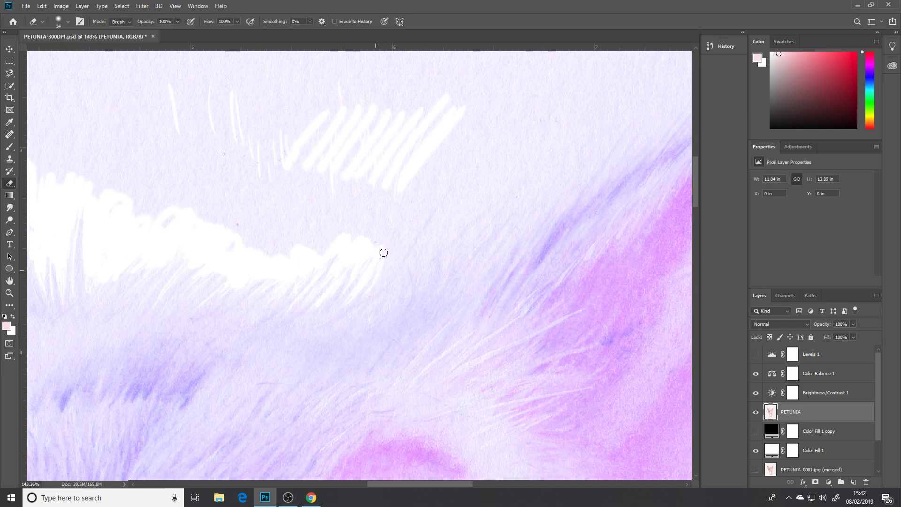
drag(386, 247, 381, 269)
Restore the middle of the erased test hatching by erasing to history, and erase more paper along the fur towards the far ear.
key(alt)
mouse_move(388, 241)
mouse_down()
mouse_move(377, 200)
mouse_move(403, 162)
mouse_move(420, 161)
mouse_move(437, 142)
mouse_move(387, 168)
mouse_move(388, 129)
mouse_move(342, 145)
mouse_up()
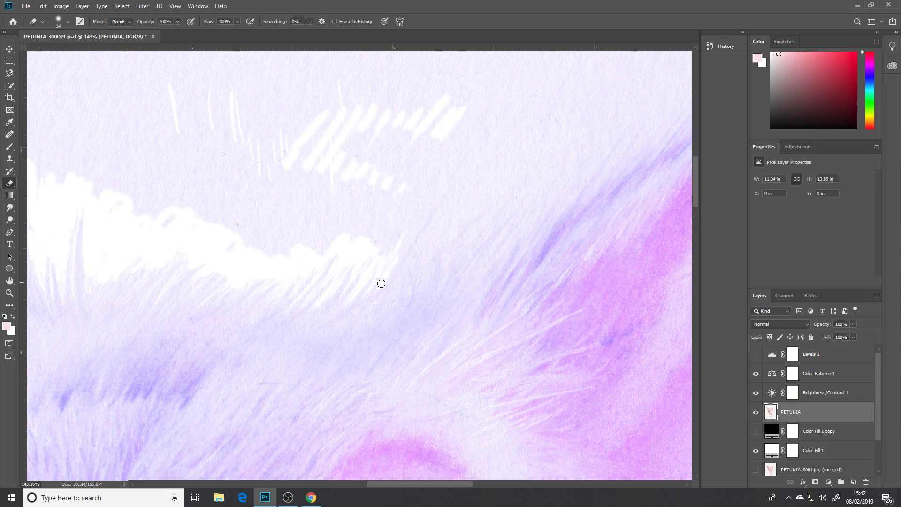
mouse_move(387, 280)
mouse_down()
mouse_move(428, 213)
mouse_move(391, 259)
mouse_move(412, 234)
mouse_move(382, 253)
mouse_move(381, 231)
mouse_move(371, 257)
mouse_up()
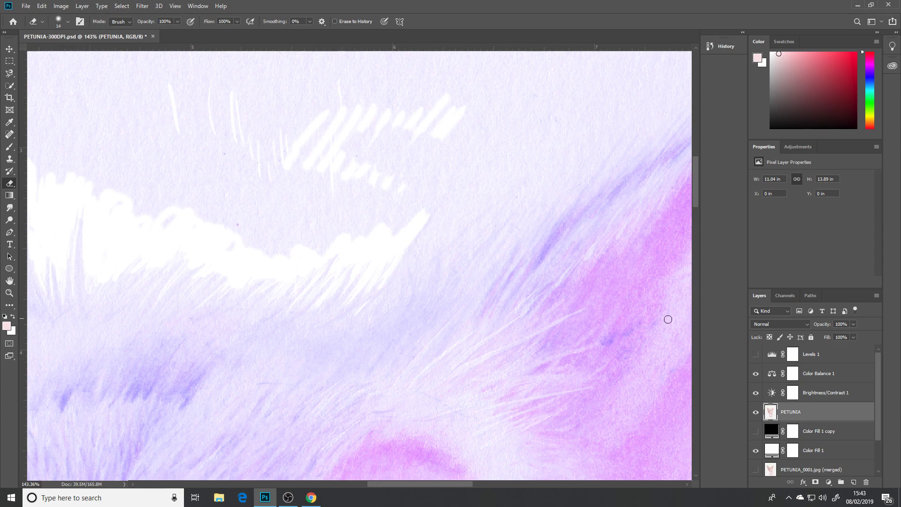
Hide the Brightness/Contrast 1 and Color Balance 1 layers and examine the erased fur edge in its natural colours at several magnifications.
click(756, 393)
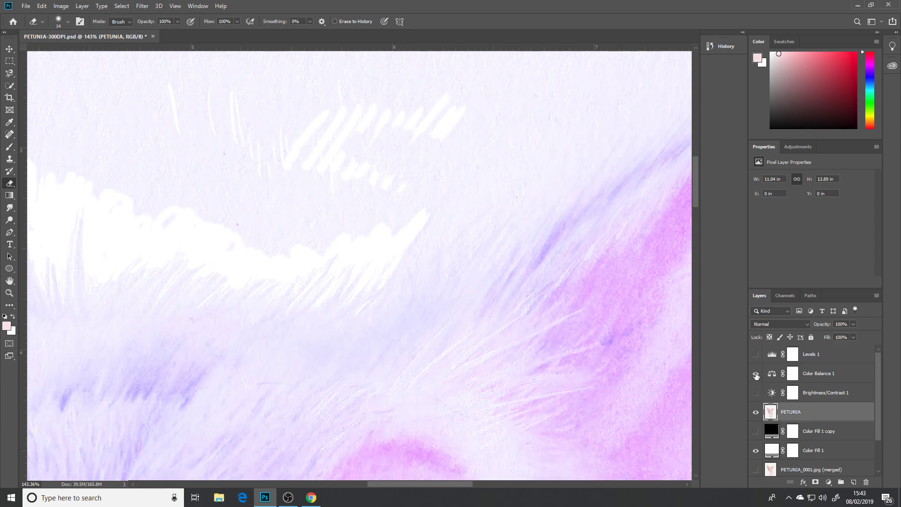
click(756, 373)
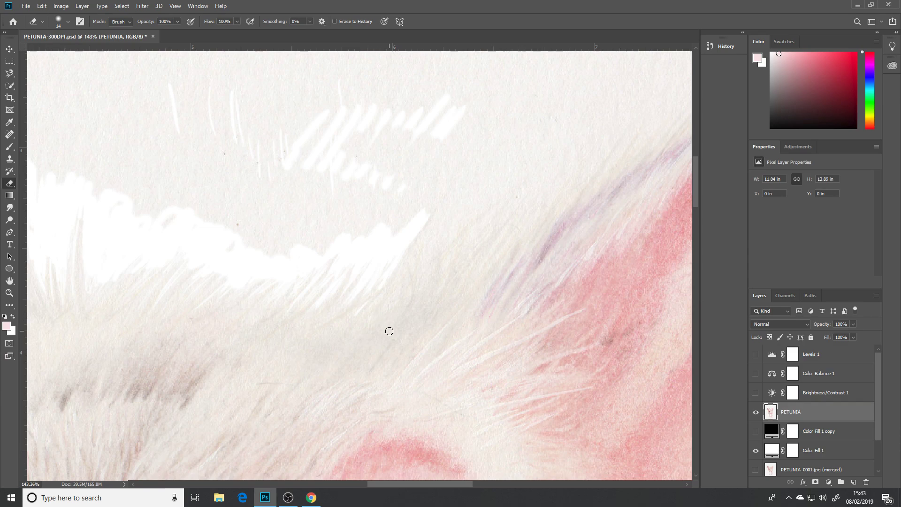
scroll(389, 331, down, 5)
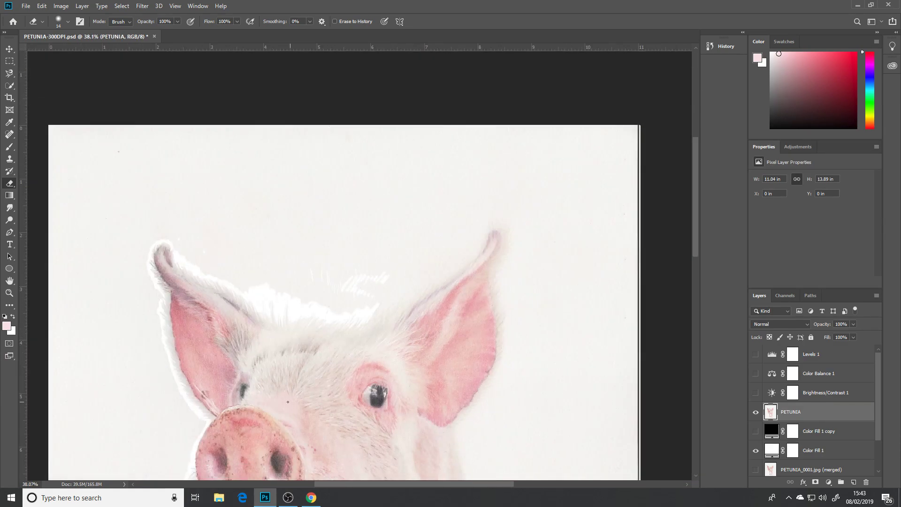
scroll(316, 385, up, 2)
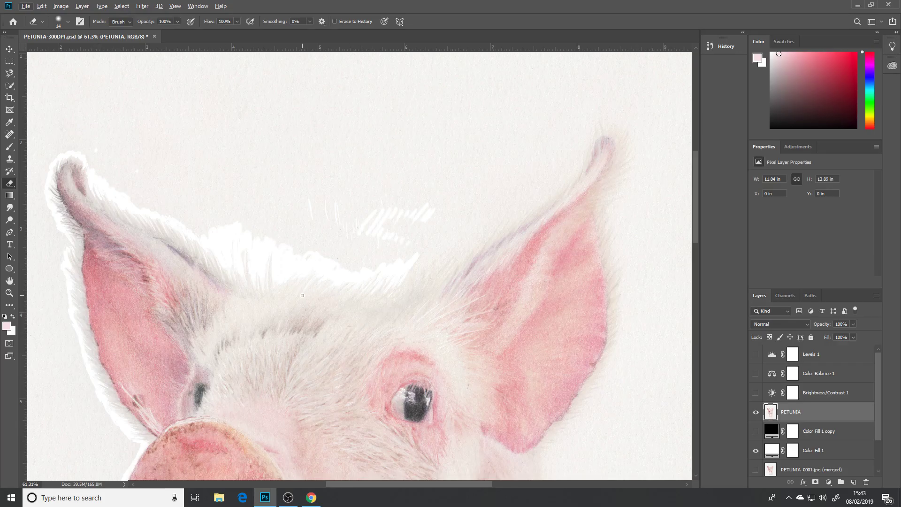
scroll(303, 296, up, 8)
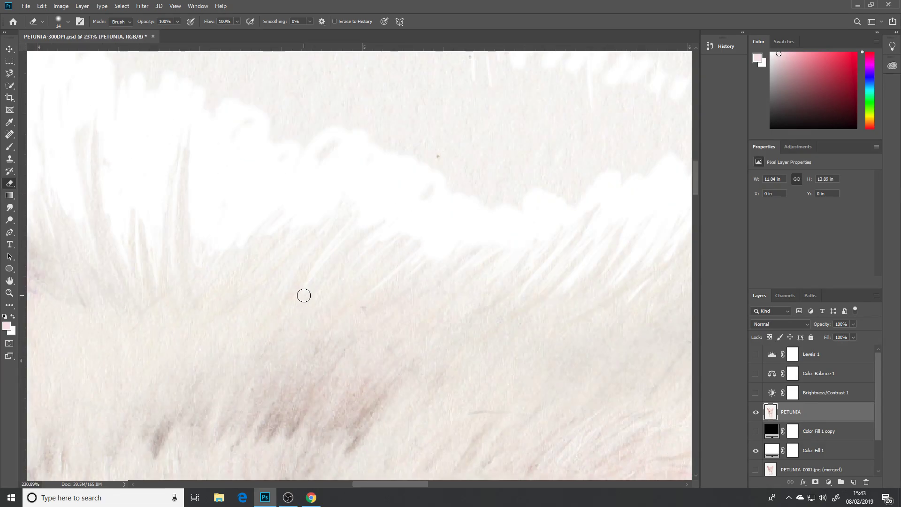
scroll(303, 295, down, 3)
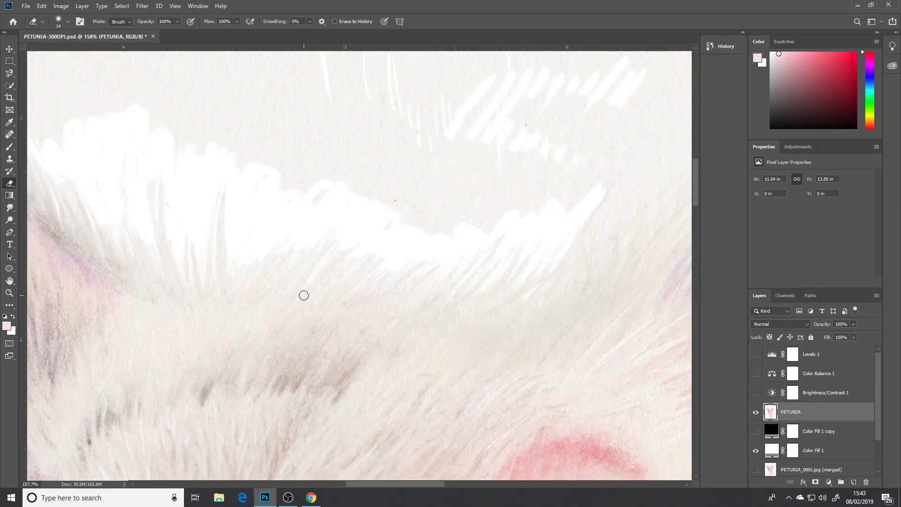
scroll(304, 295, up, 4)
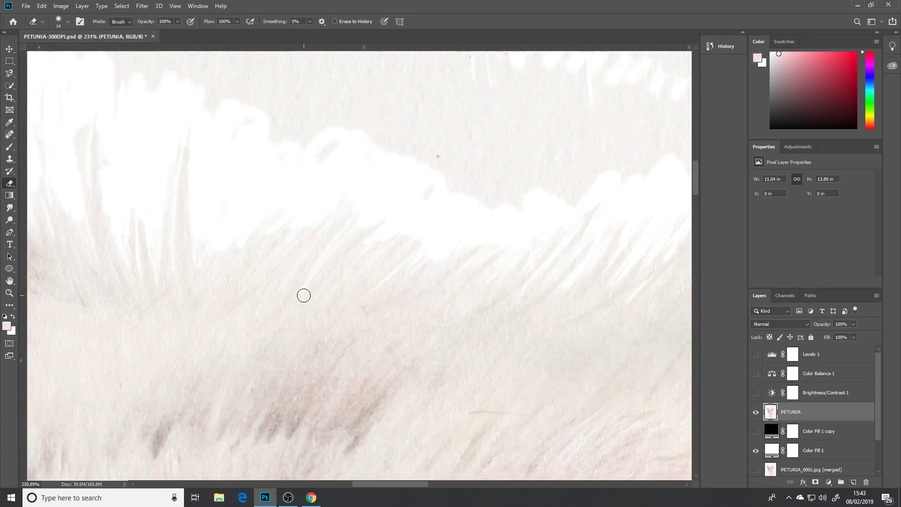
scroll(249, 270, down, 1)
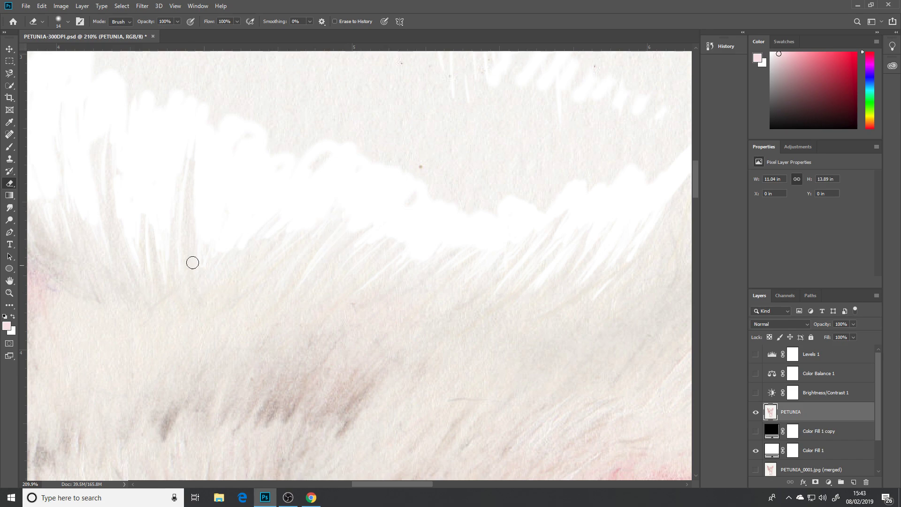
Try the Background Eraser Tool with 19% tolerance on the forehead fur edge, and undo the erasure.
right_click(9, 184)
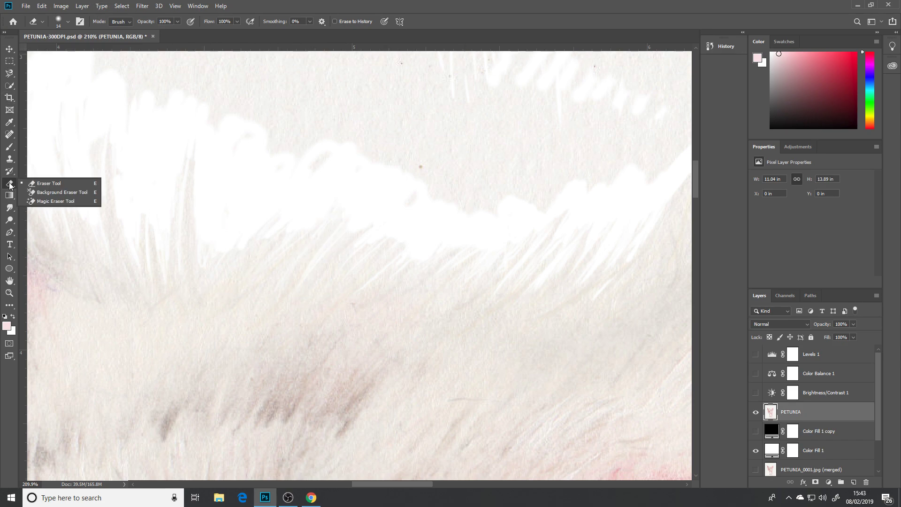
click(56, 192)
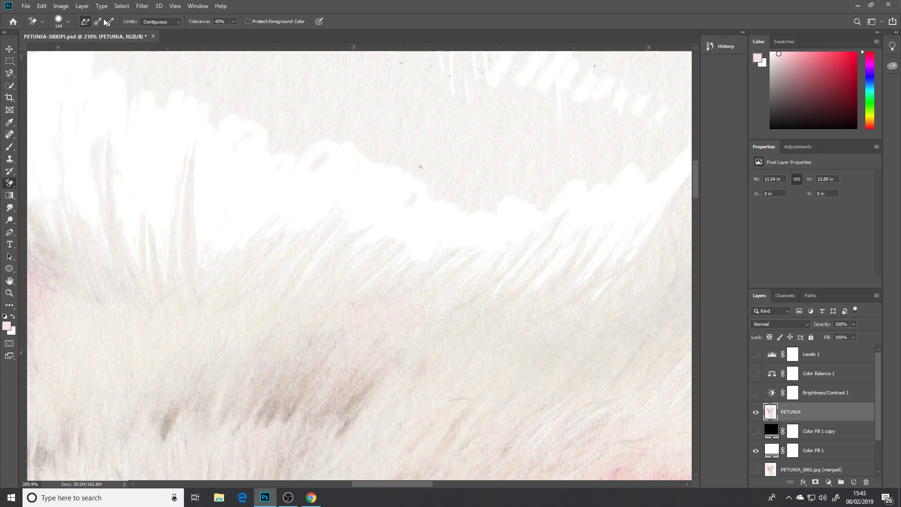
click(233, 22)
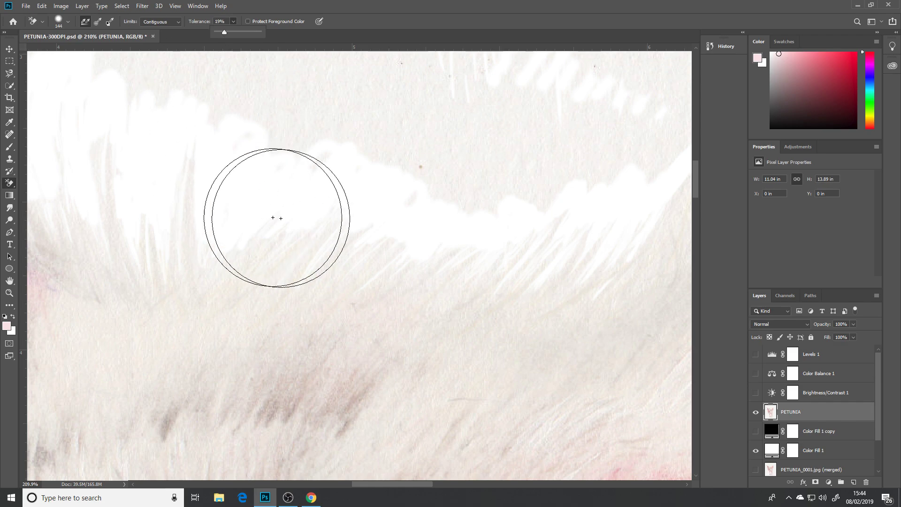
click(285, 266)
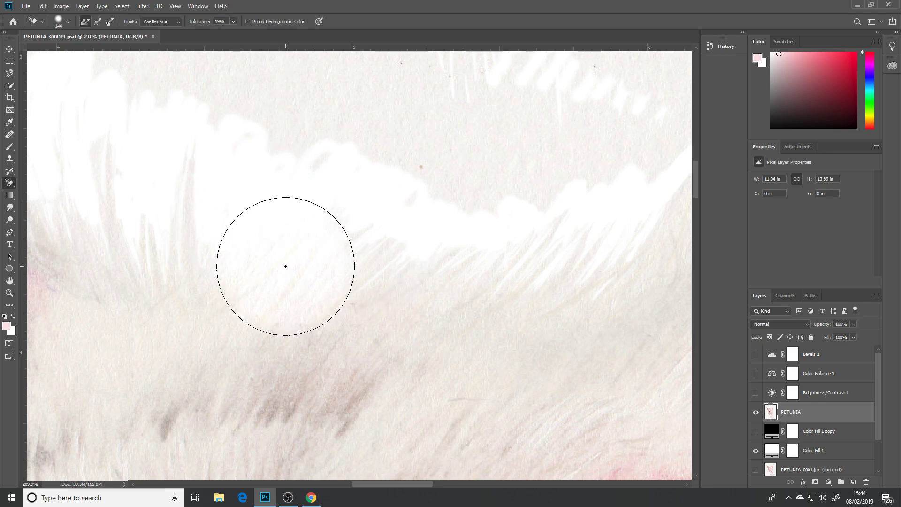
click(291, 202)
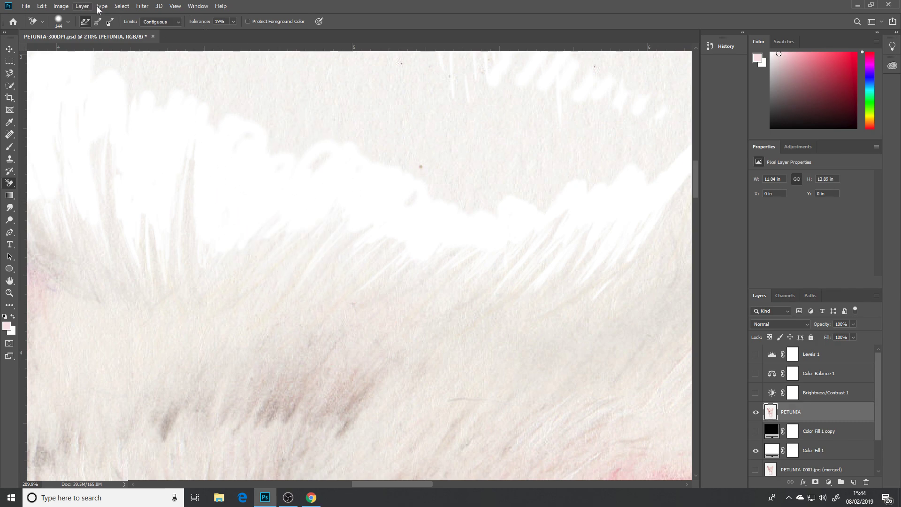
Try the Background Eraser on the forehead fur with the tolerance lowered to 9%, and undo the erasure.
click(232, 22)
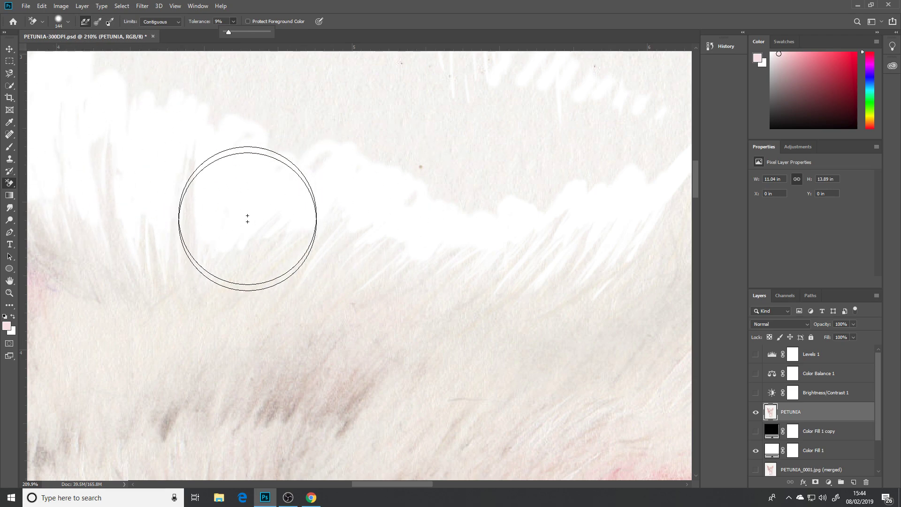
click(422, 263)
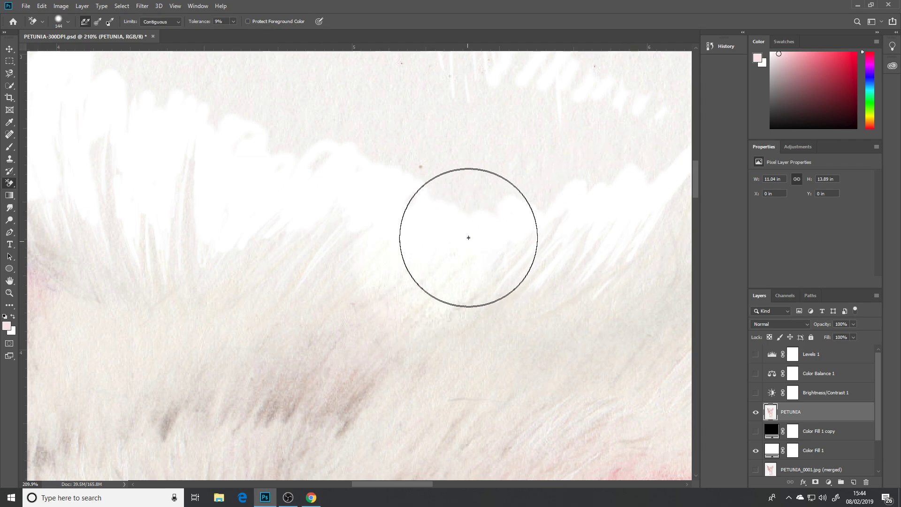
key(ctrl+z)
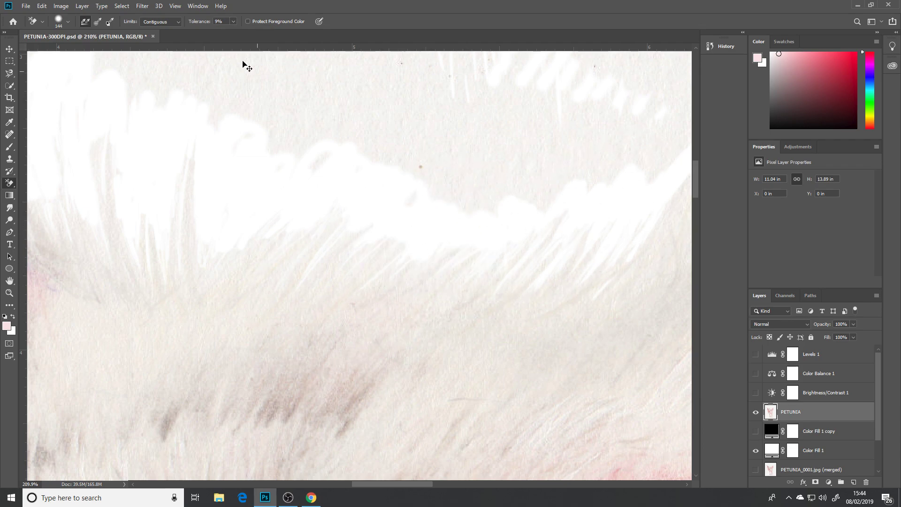
Set the Background Eraser tolerance to 4%, try it along the forehead fur edge, and undo the strokes.
click(234, 21)
click(225, 20)
text(4)
key(Return)
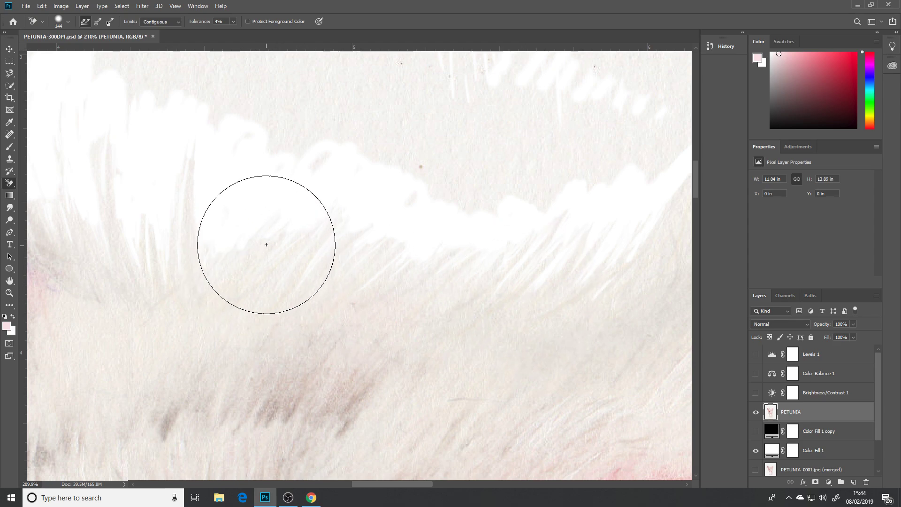
mouse_move(461, 291)
mouse_down()
mouse_move(219, 277)
mouse_move(171, 263)
mouse_up()
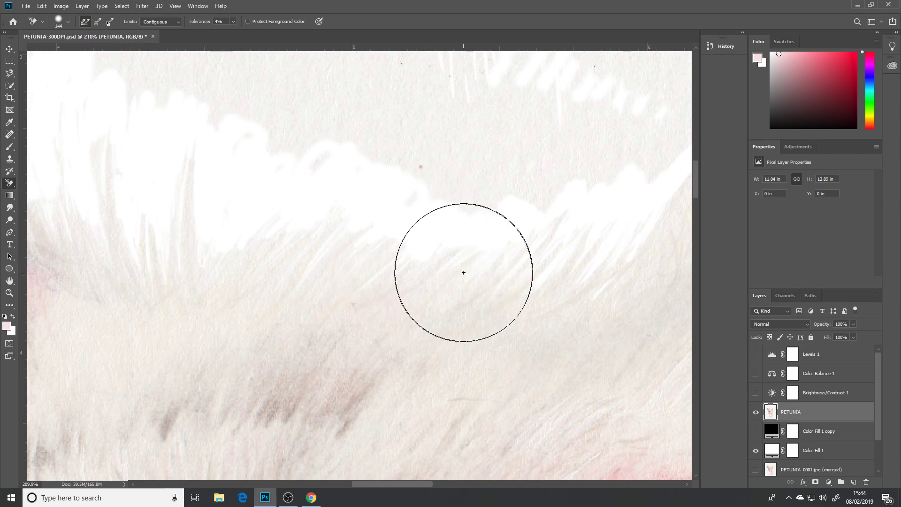
mouse_move(449, 282)
mouse_down()
mouse_move(492, 276)
mouse_move(430, 289)
mouse_move(414, 272)
mouse_up()
click(512, 227)
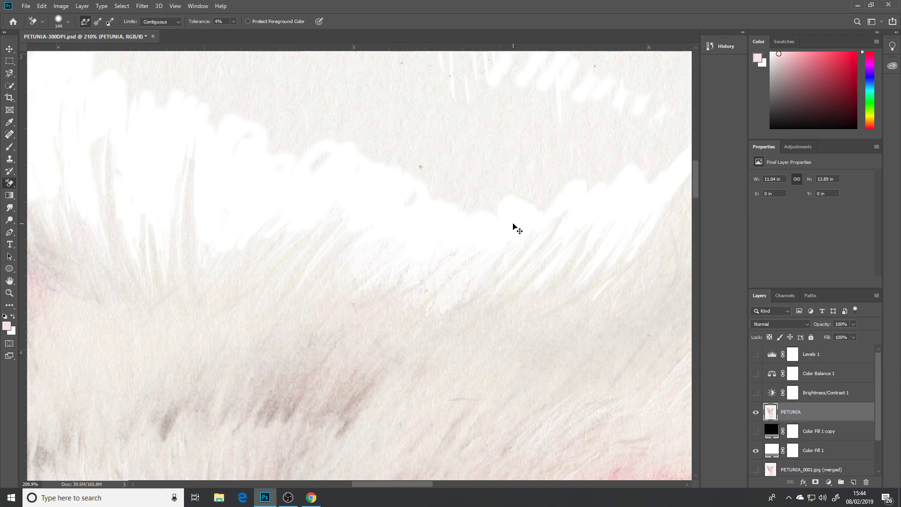
key(ctrl+z)
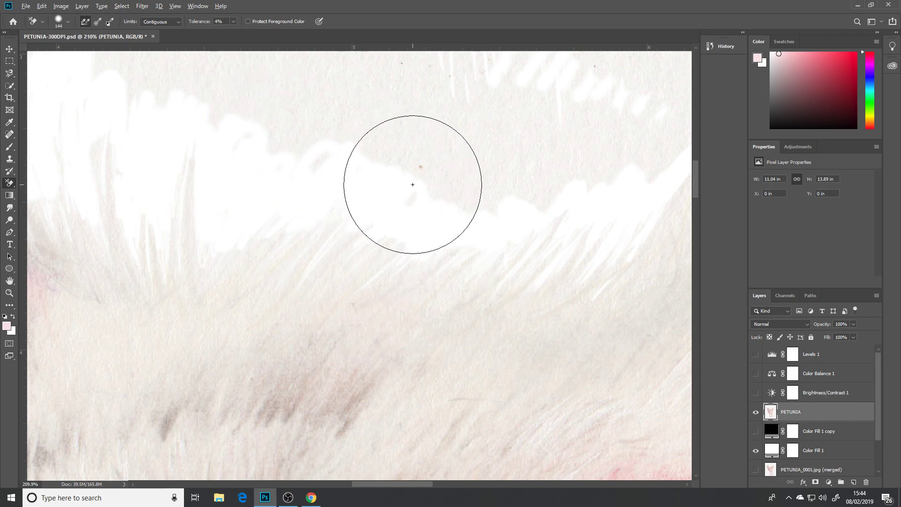
Show the Brightness/Contrast 1 and Color Balance 1 adjustment layers again over the pig drawing.
scroll(412, 185, down, 5)
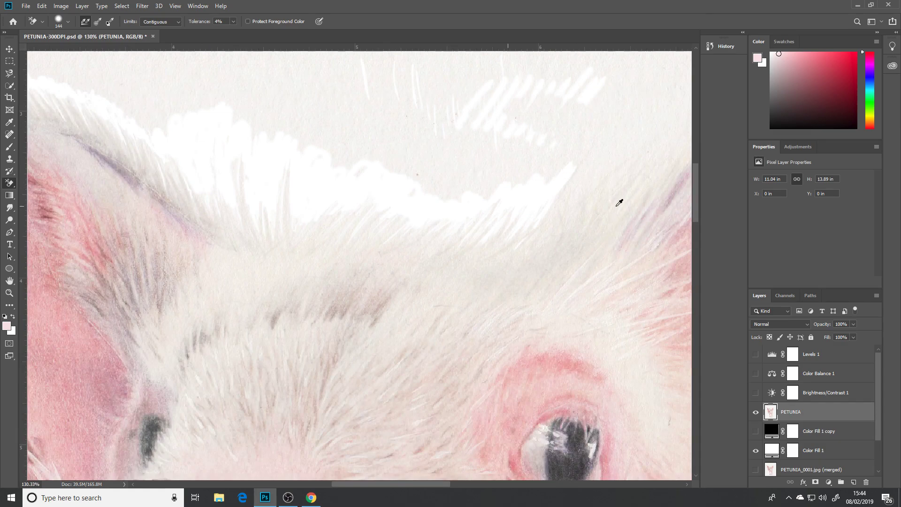
scroll(619, 203, up, 5)
click(756, 393)
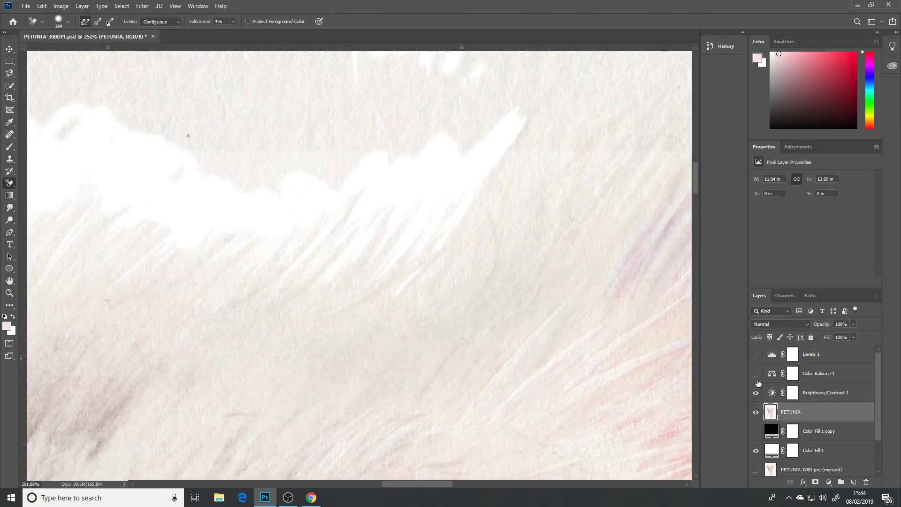
click(755, 374)
click(756, 373)
click(755, 373)
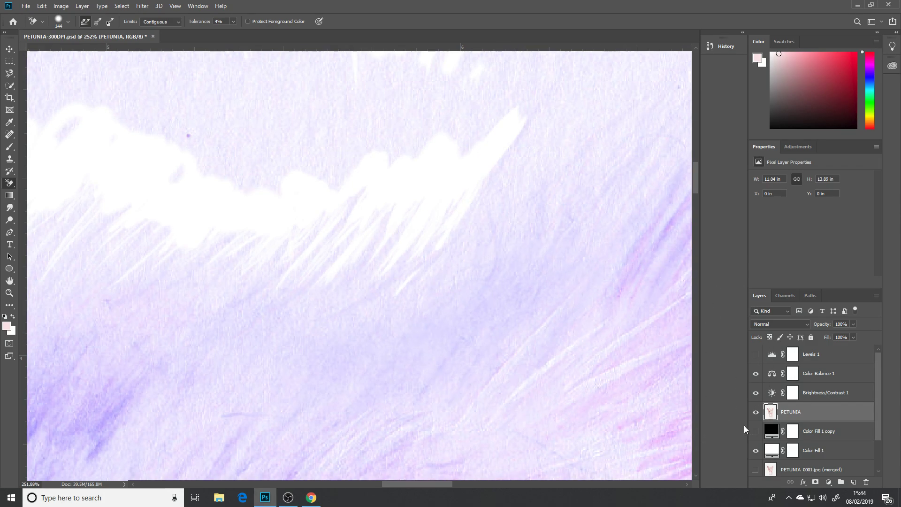
Examine the fur beside the far ear with the Brightness/Contrast 1 layer repeatedly switched off and on, leaving it visible.
drag(497, 330, 312, 354)
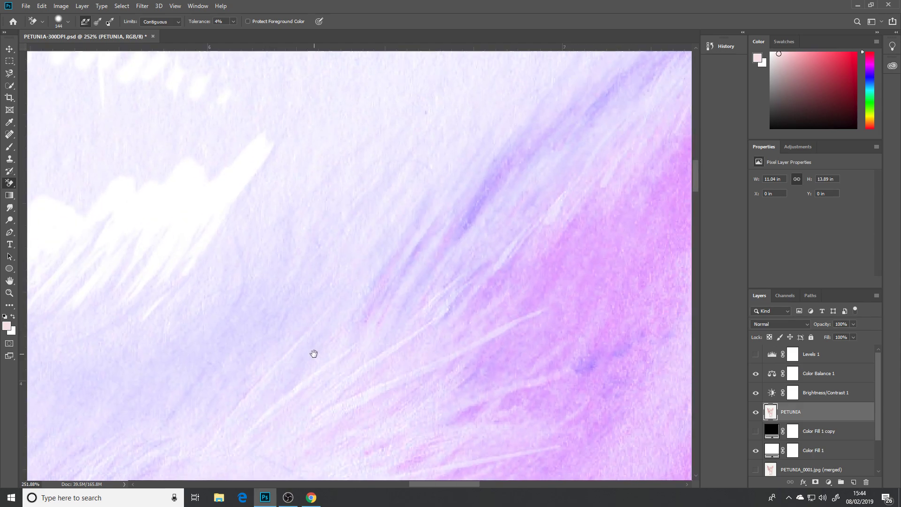
scroll(369, 263, down, 3)
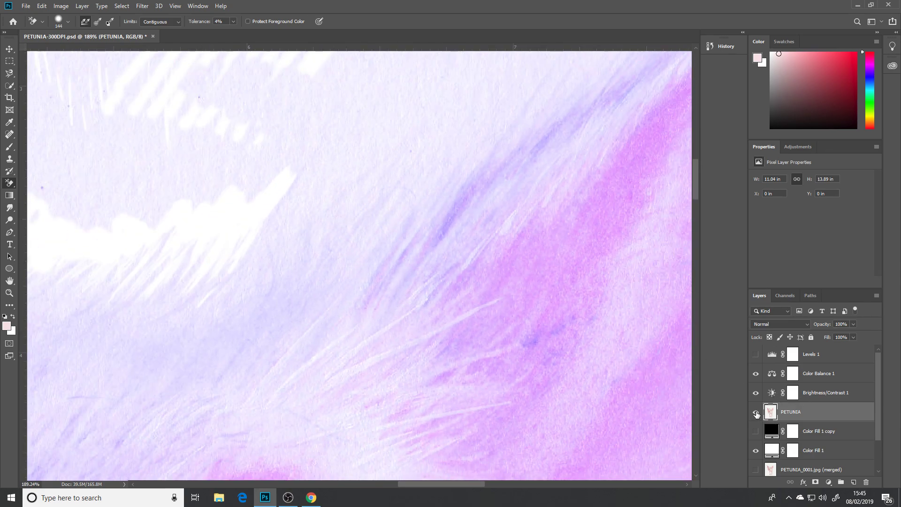
click(756, 392)
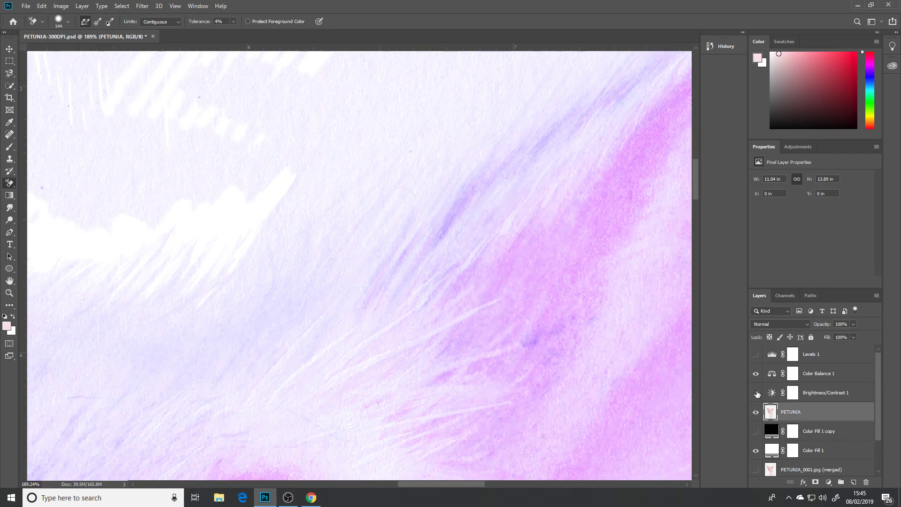
click(755, 393)
click(756, 393)
click(756, 393)
click(756, 393)
click(756, 393)
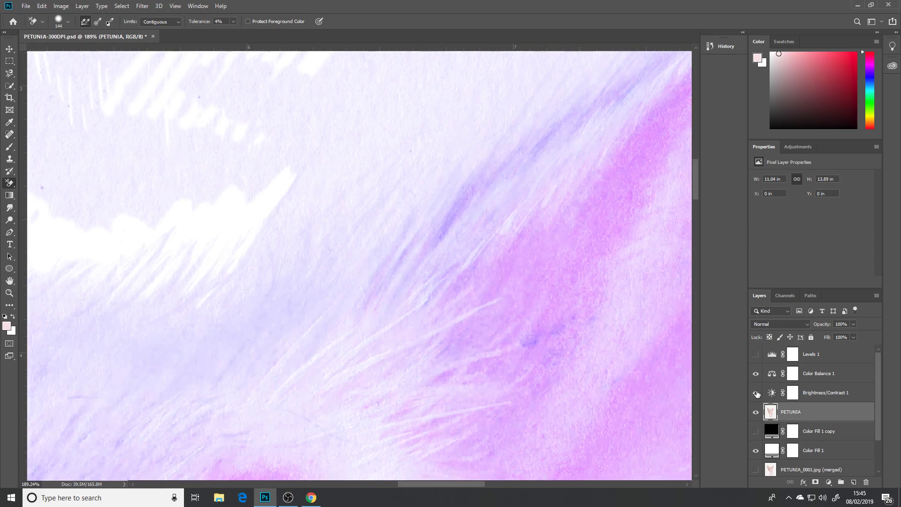
click(756, 393)
click(755, 392)
Switch from the Background Eraser back to the regular Eraser Tool.
right_click(9, 186)
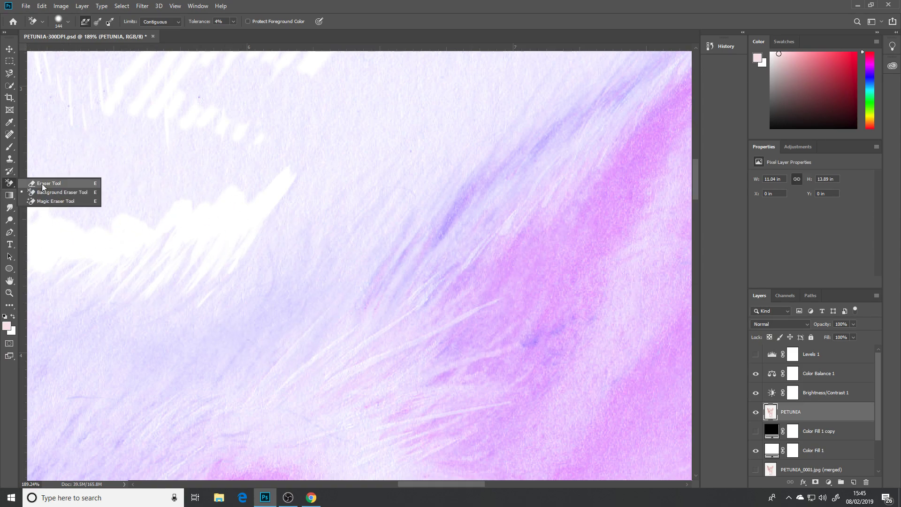
click(43, 184)
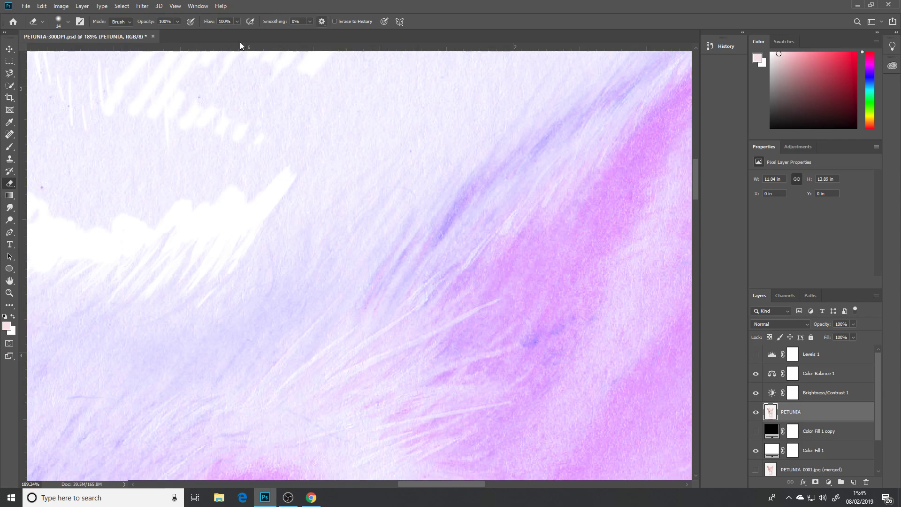
Set the eraser brush size to 6 px.
click(58, 21)
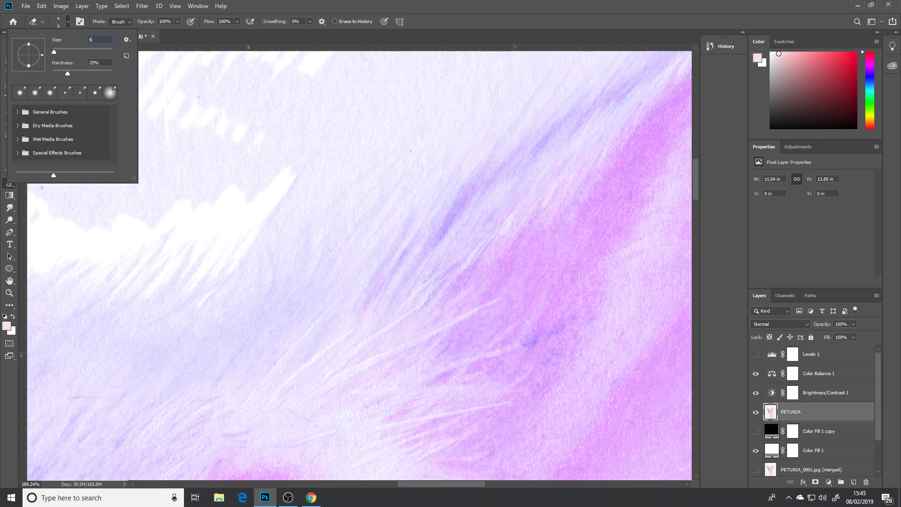
key(Return)
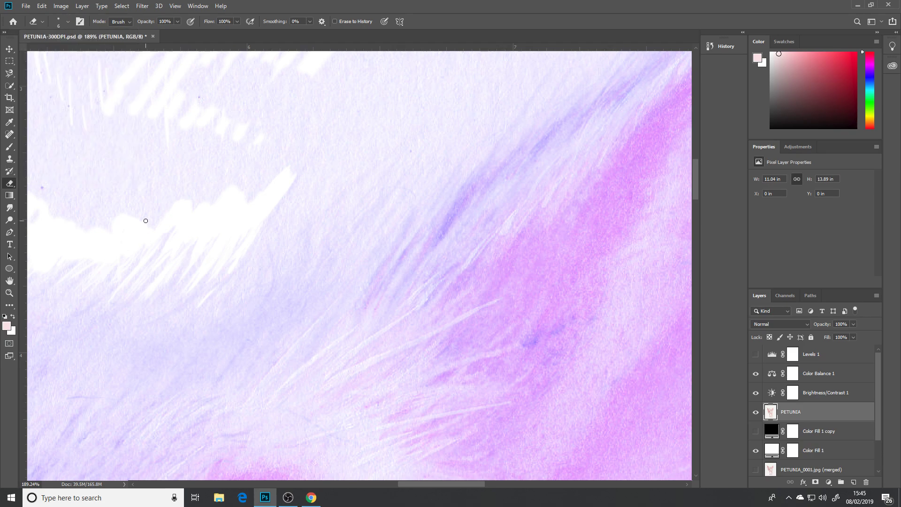
drag(146, 222, 428, 161)
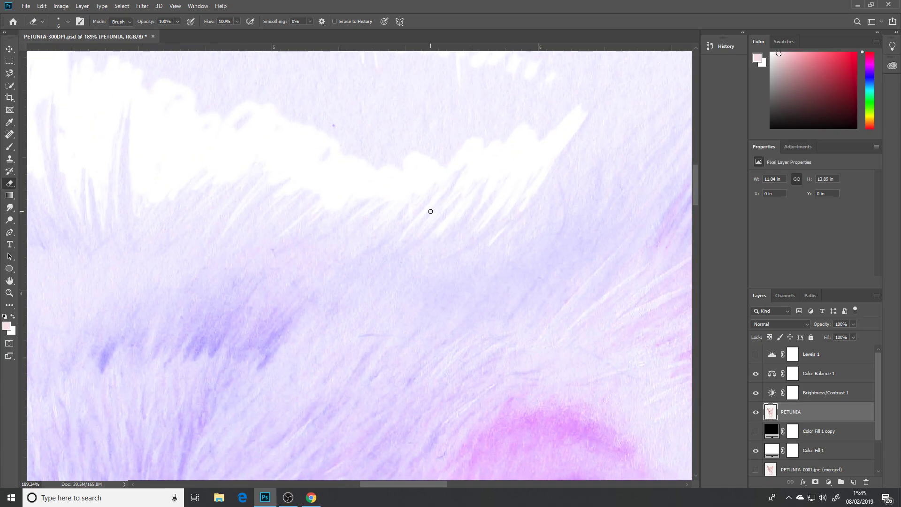
Undo the recent layer visibility changes and eraser strokes along the forehead fur edge near the far ear.
key(ctrl+z)
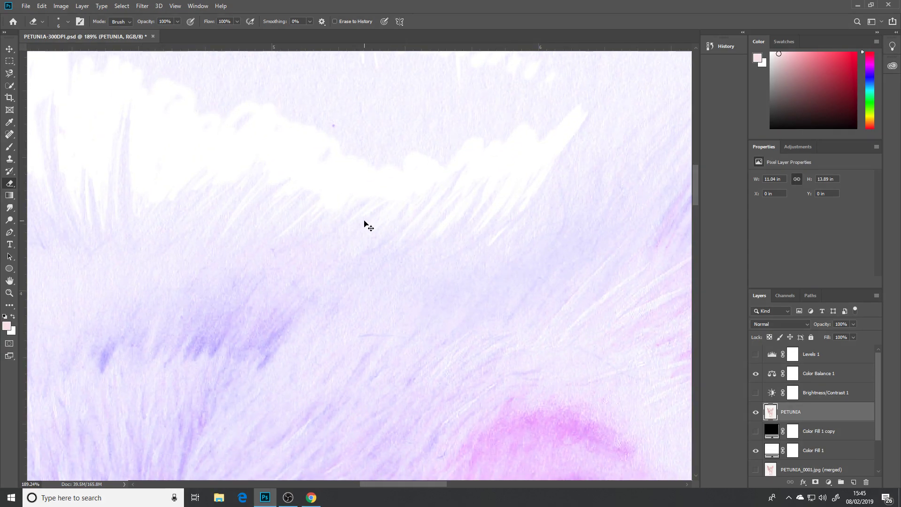
key(ctrl+z)
key(ctrl+z)
key(ctrl+z)
key(ctrl+z)
key(ctrl+z)
key(ctrl+z)
key(ctrl+z)
key(ctrl+z)
key(ctrl+z)
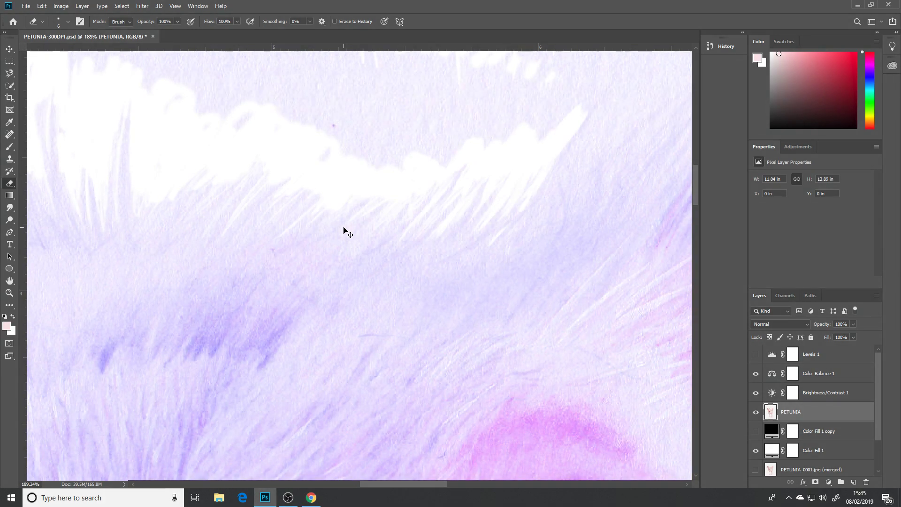
key(ctrl+z)
key(ctrl+z)
key(ctrl+z)
key(ctrl+z)
key(ctrl+z)
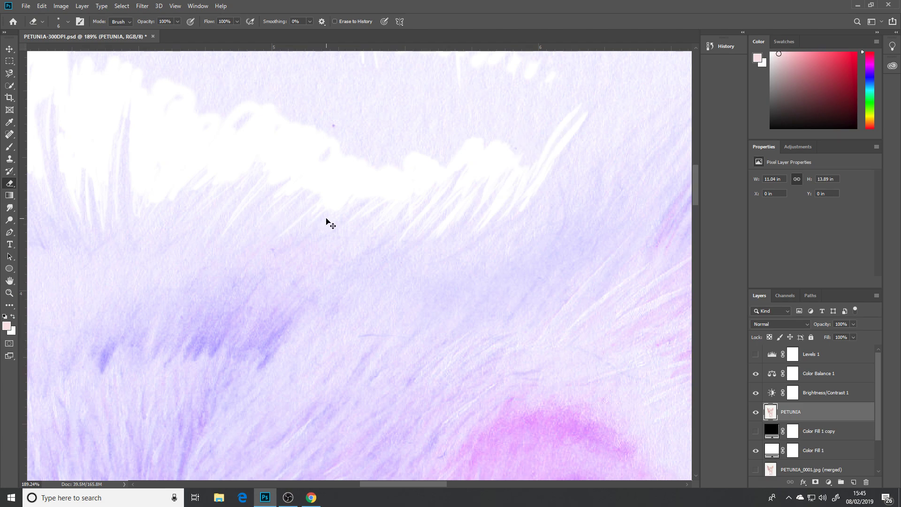
key(ctrl+z)
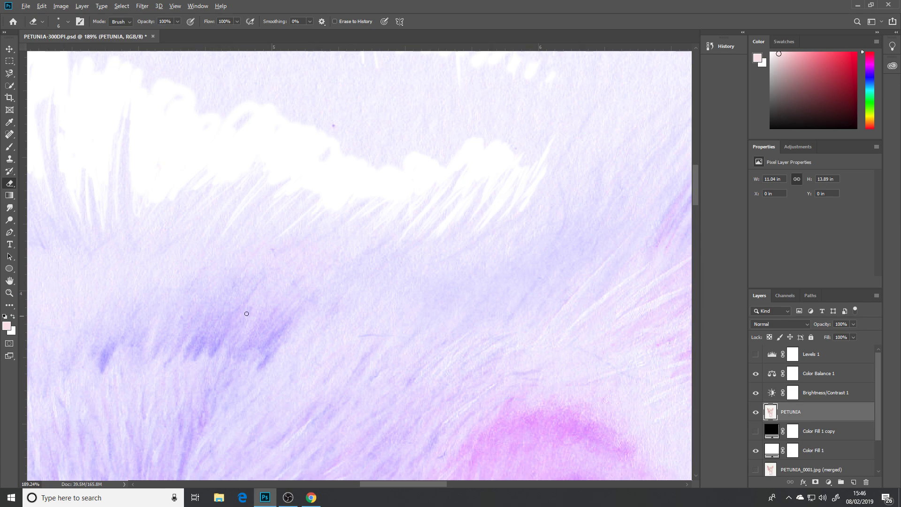
Enlarge the eraser to 41 px and restore the previously erased paper and fur along the forehead and the ear's inner edge.
drag(296, 164, 316, 177)
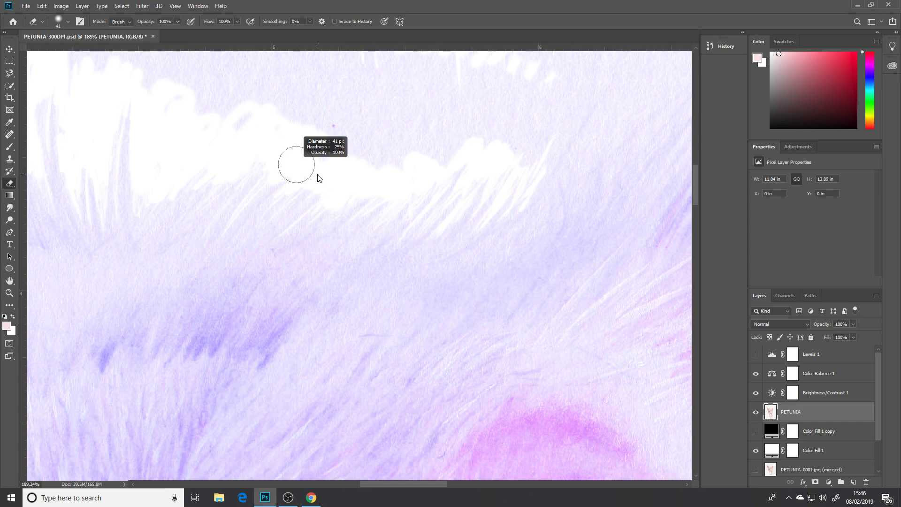
mouse_move(476, 210)
mouse_down()
mouse_move(559, 161)
mouse_move(460, 198)
mouse_move(417, 203)
mouse_move(479, 200)
mouse_move(499, 217)
mouse_move(458, 184)
mouse_move(387, 180)
mouse_move(325, 204)
mouse_move(175, 165)
mouse_move(149, 184)
mouse_up()
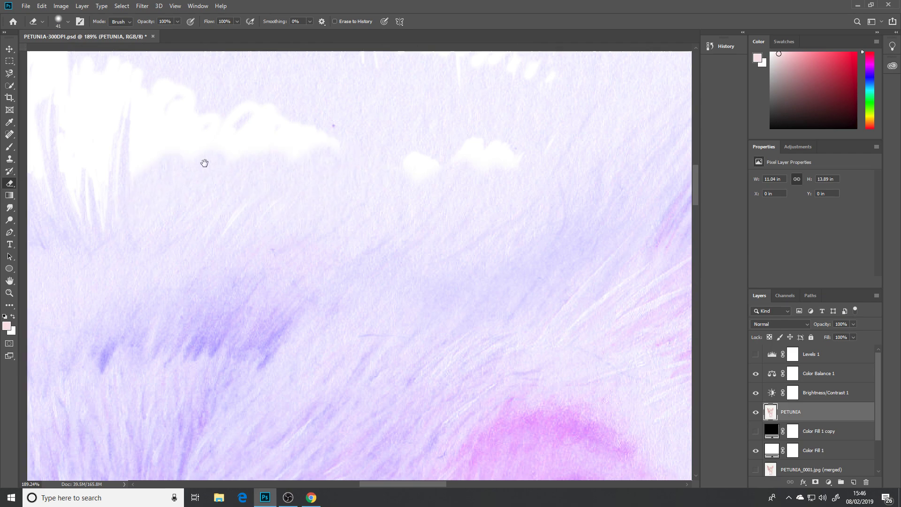
drag(204, 161, 475, 221)
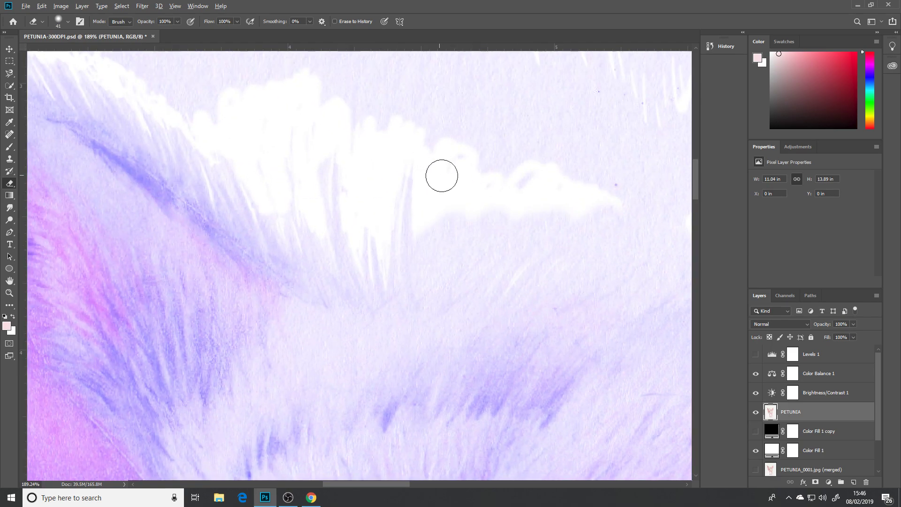
mouse_move(443, 175)
mouse_down()
mouse_move(481, 198)
mouse_move(420, 222)
mouse_move(392, 264)
mouse_move(364, 236)
mouse_move(265, 180)
mouse_move(268, 208)
mouse_move(229, 181)
mouse_move(192, 127)
mouse_move(220, 189)
mouse_move(229, 121)
mouse_move(258, 107)
mouse_move(313, 157)
mouse_move(350, 215)
mouse_move(403, 217)
mouse_move(389, 162)
mouse_move(555, 215)
mouse_move(655, 209)
mouse_move(560, 173)
mouse_move(557, 154)
mouse_move(615, 202)
mouse_move(495, 184)
mouse_up()
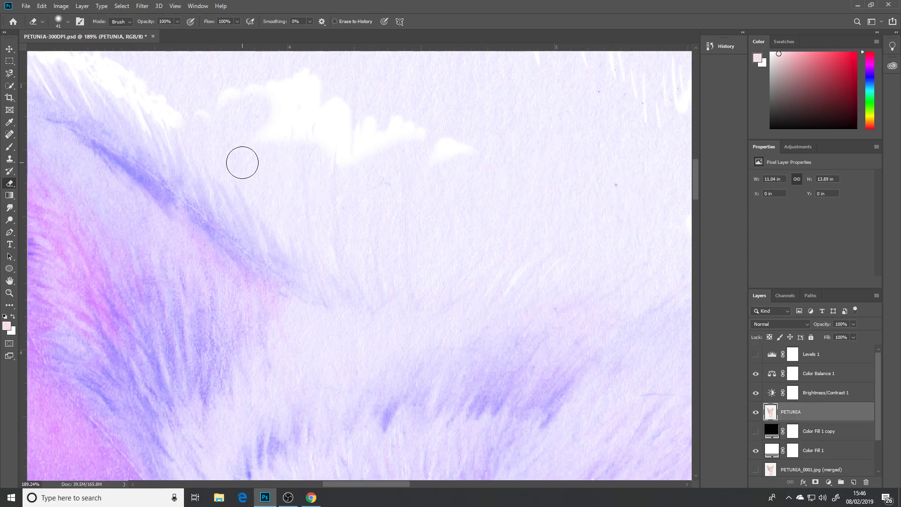
mouse_move(246, 157)
mouse_down()
mouse_move(451, 216)
mouse_move(662, 322)
mouse_up()
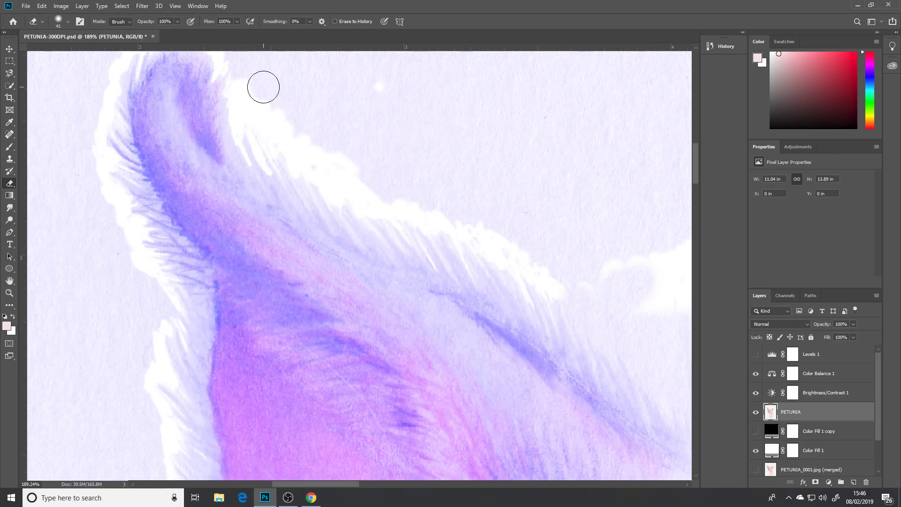
mouse_move(241, 96)
mouse_down()
mouse_move(241, 132)
mouse_move(252, 159)
mouse_move(272, 178)
mouse_move(254, 85)
mouse_move(323, 193)
mouse_move(286, 139)
mouse_move(317, 187)
mouse_move(330, 139)
mouse_move(321, 117)
mouse_move(382, 84)
mouse_move(333, 160)
mouse_move(370, 201)
mouse_move(418, 210)
mouse_move(489, 247)
mouse_move(397, 233)
mouse_move(350, 209)
mouse_move(496, 273)
mouse_move(544, 305)
mouse_move(500, 263)
mouse_move(631, 322)
mouse_move(605, 282)
mouse_move(627, 276)
mouse_move(654, 292)
mouse_up()
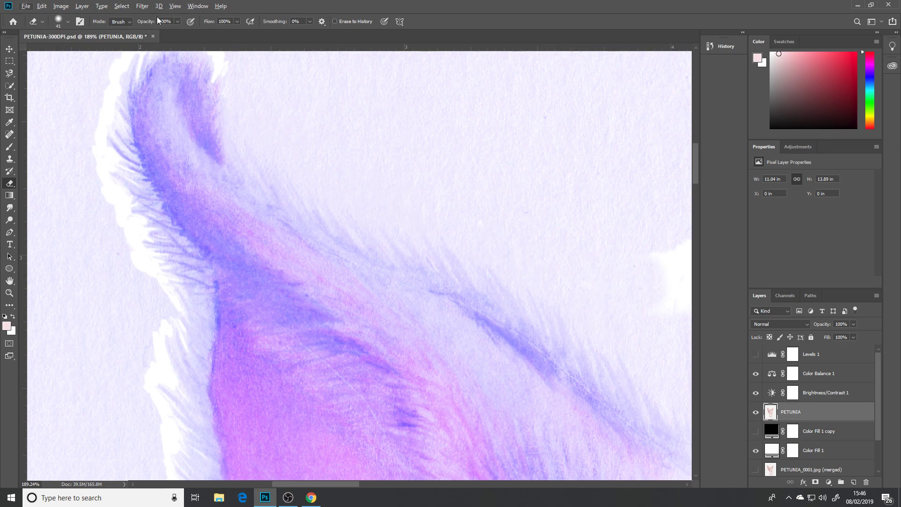
Set the eraser size to 6 px and erase a thin outline just outside the fur, from the ear tip down its inner edge.
click(61, 20)
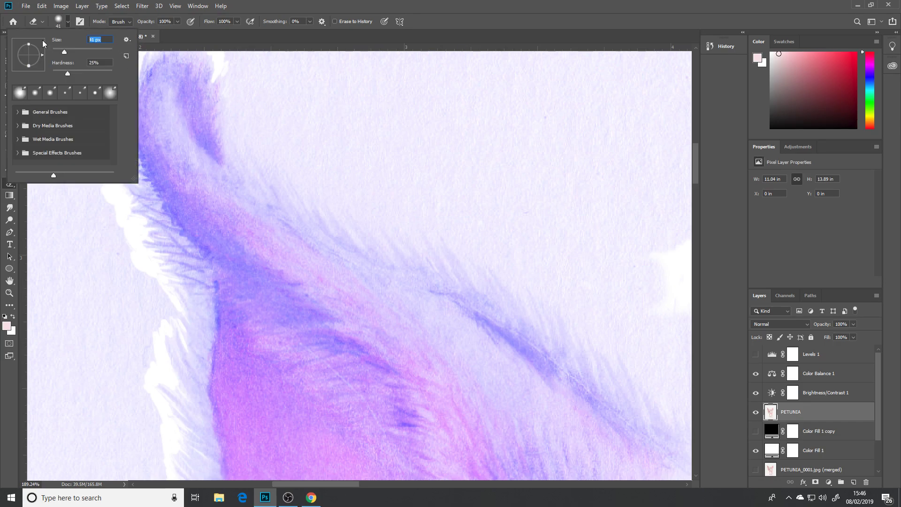
text(6)
key(Return)
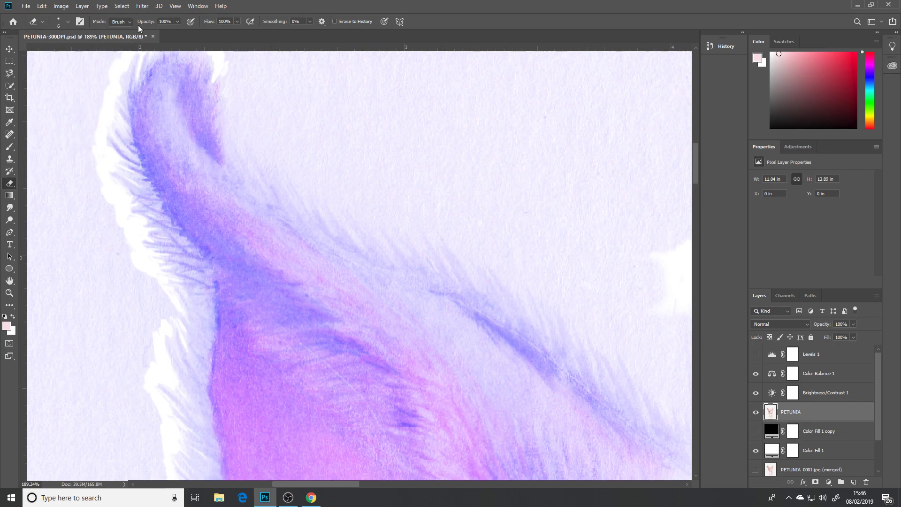
scroll(307, 210, up, 3)
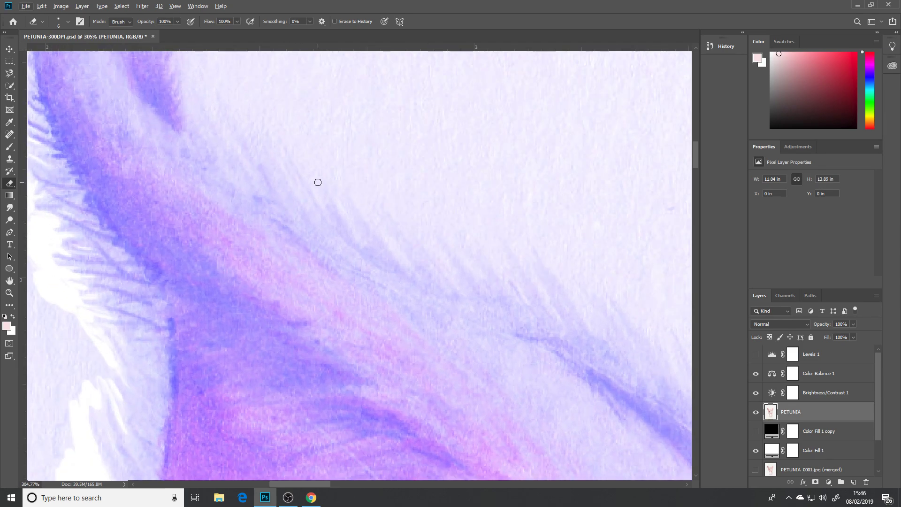
scroll(318, 181, up, 5)
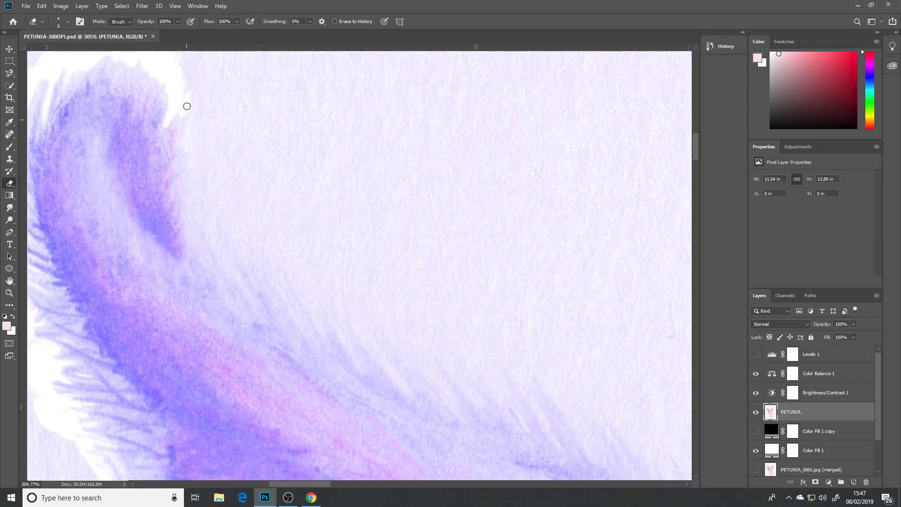
drag(188, 109, 199, 135)
click(198, 114)
mouse_move(196, 123)
mouse_down()
mouse_move(227, 205)
mouse_move(269, 241)
mouse_move(281, 239)
mouse_move(328, 279)
mouse_move(425, 326)
mouse_move(519, 354)
mouse_up()
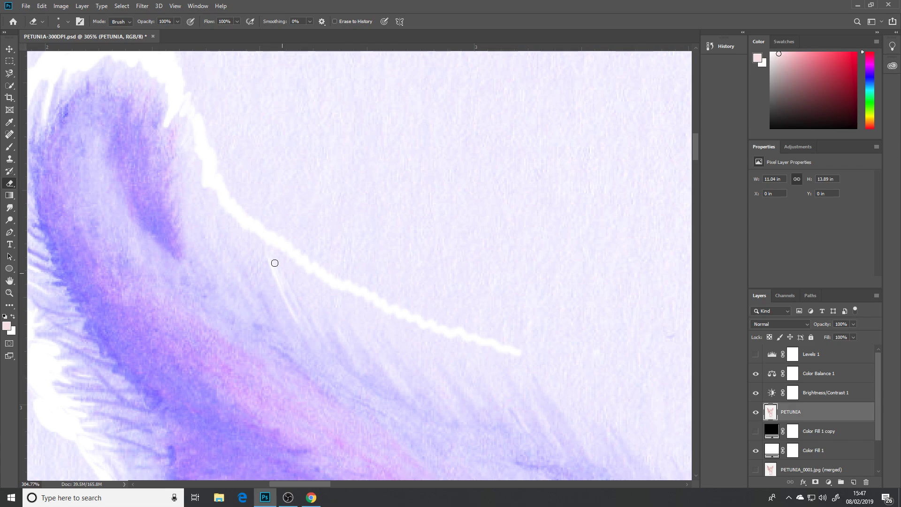
Erase short, tapered fur-like strokes inward from the outline along the upper part of the ear's inner edge.
drag(276, 262, 259, 238)
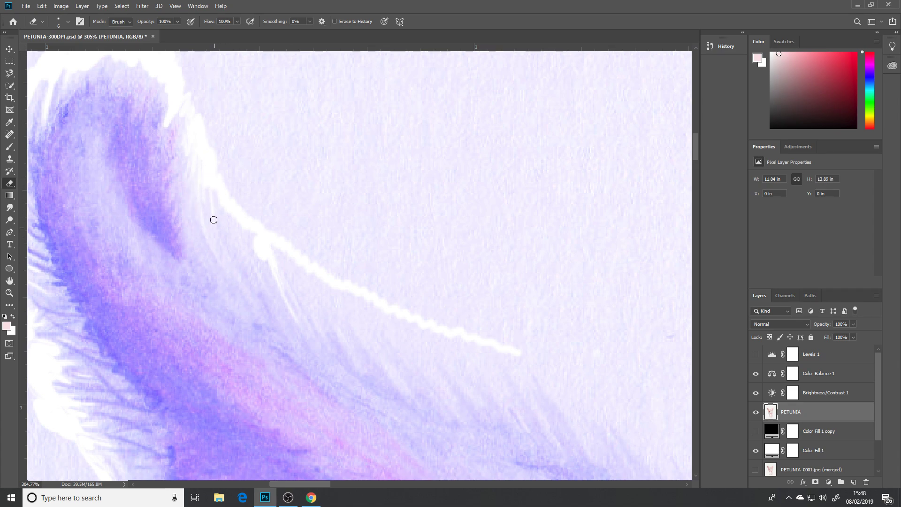
mouse_move(211, 188)
mouse_down()
mouse_move(210, 195)
mouse_move(201, 185)
mouse_up()
drag(194, 216, 210, 263)
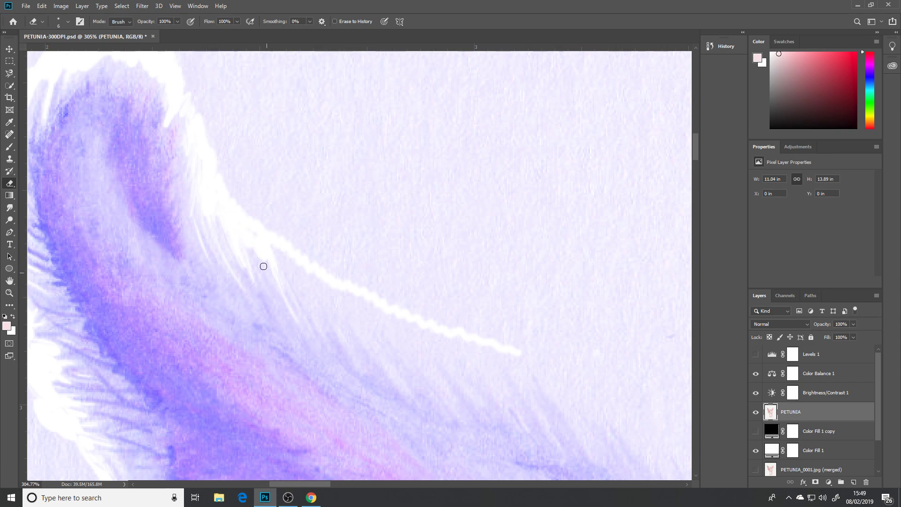
mouse_move(260, 256)
mouse_down()
mouse_move(281, 288)
mouse_move(254, 243)
mouse_move(287, 300)
mouse_up()
drag(295, 304, 311, 332)
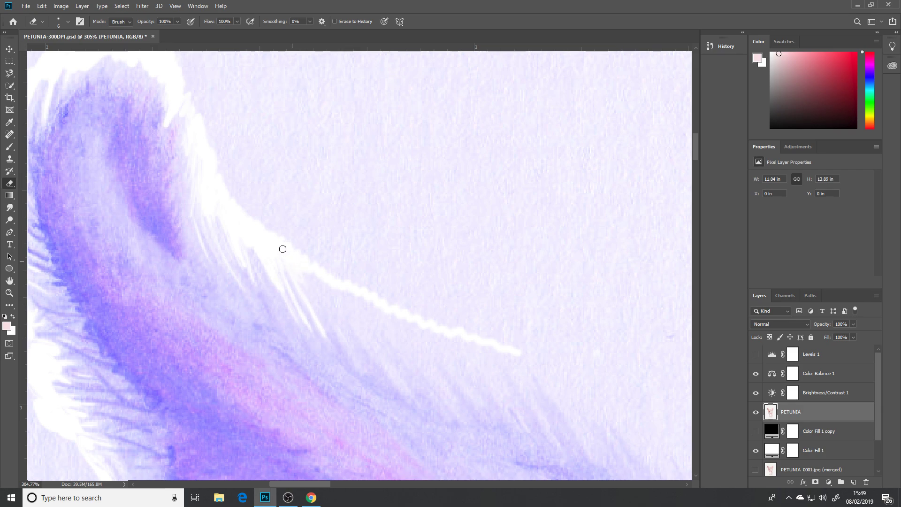
mouse_move(304, 281)
mouse_down()
mouse_move(328, 279)
mouse_move(312, 292)
mouse_up()
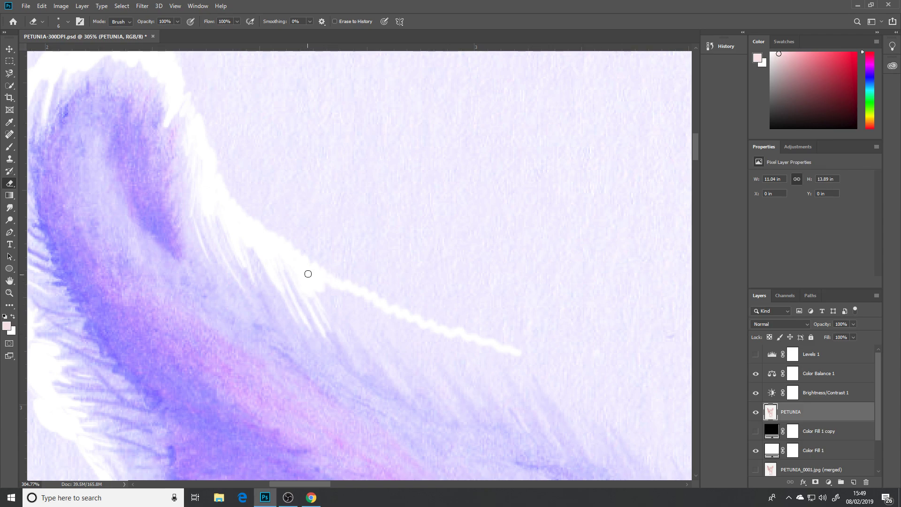
Extend the erased fur with longer diagonal strokes between the hairs along the lower part of the ear outline.
drag(326, 301, 365, 368)
drag(322, 279, 351, 327)
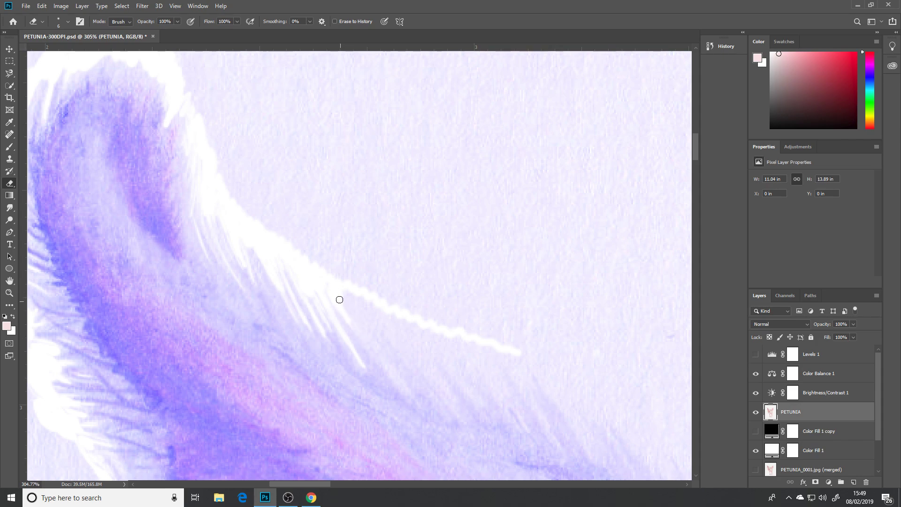
drag(368, 328, 409, 394)
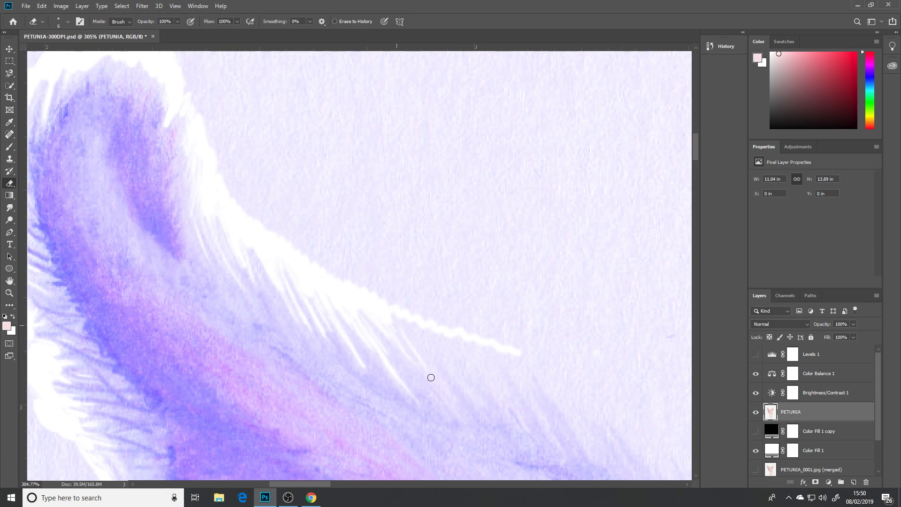
mouse_move(453, 400)
mouse_down()
mouse_move(395, 317)
mouse_move(411, 322)
mouse_up()
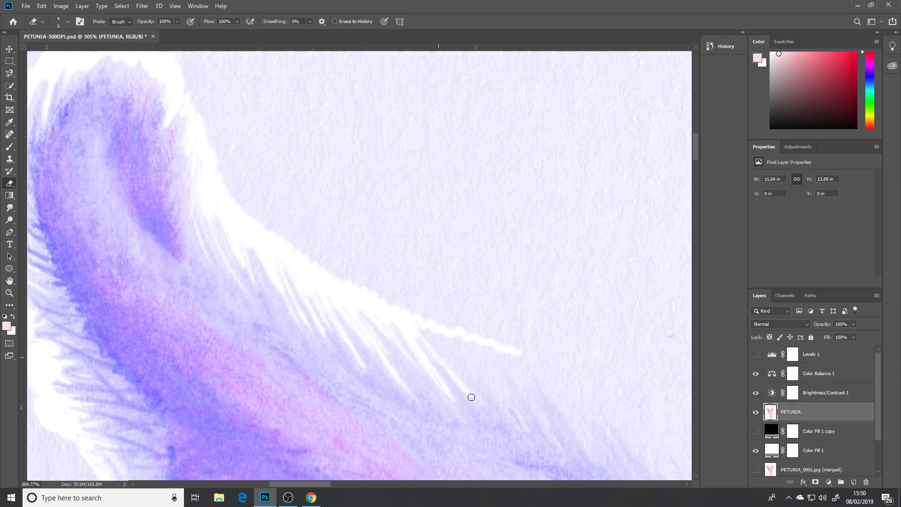
mouse_move(471, 397)
mouse_down()
mouse_move(445, 365)
mouse_move(485, 409)
mouse_move(435, 343)
mouse_up()
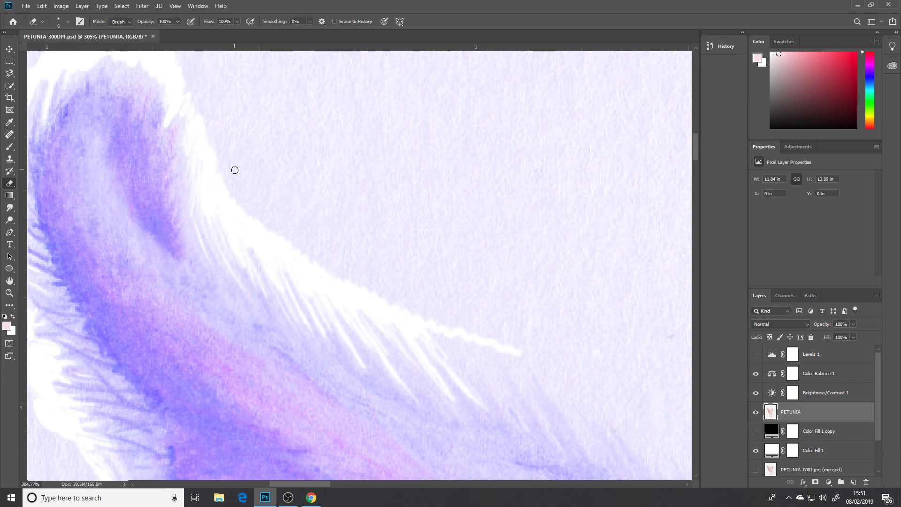
Hide the Color Balance 1 and Brightness/Contrast 1 layers and refine the erased fur edge around the ear tip.
drag(326, 205, 470, 294)
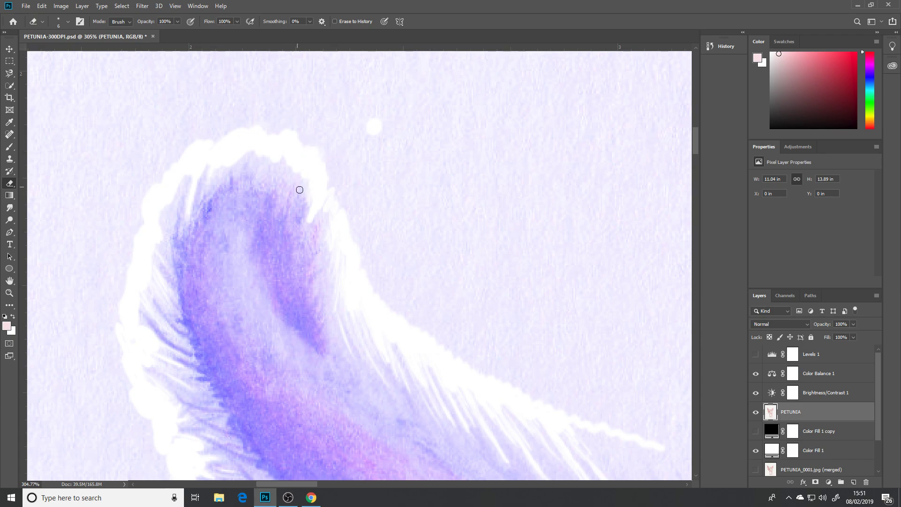
click(756, 374)
click(755, 393)
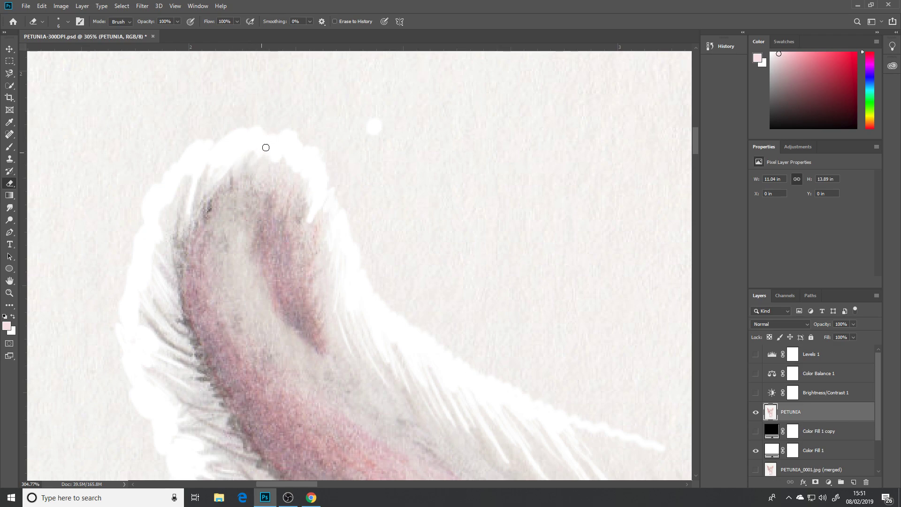
alt+right_click(406, 221)
mouse_move(407, 220)
mouse_down()
mouse_move(402, 260)
mouse_move(397, 154)
mouse_up()
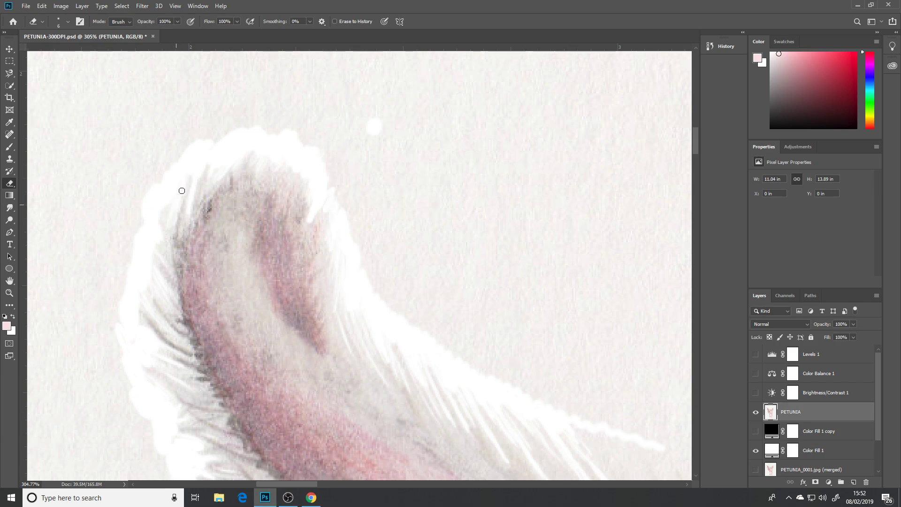
drag(175, 213, 171, 208)
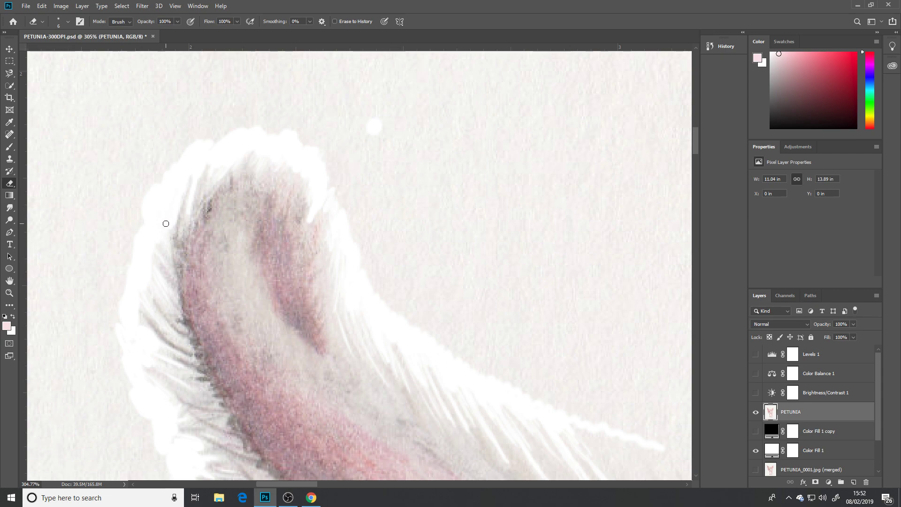
Show the Brightness/Contrast 1 and Color Balance 1 layers again to reveal the remaining paper around the ear.
key(space)
drag(328, 233, 325, 149)
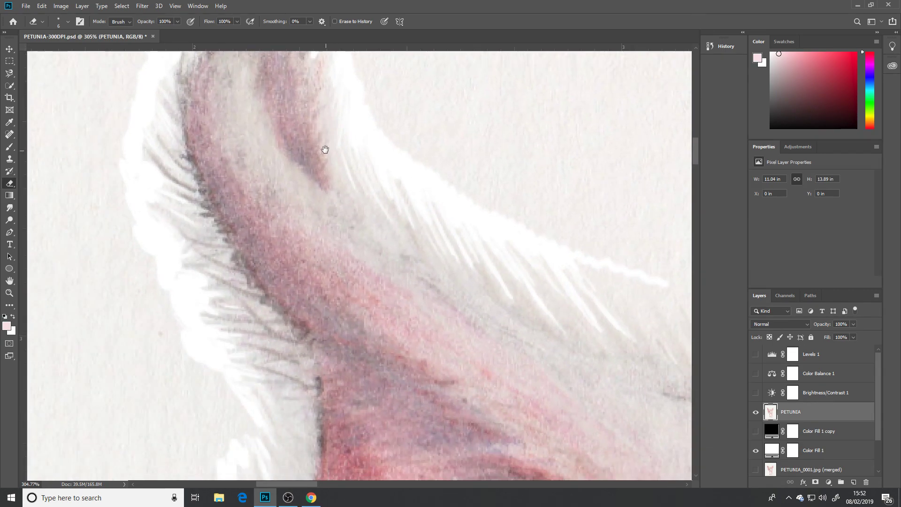
drag(352, 195, 276, 257)
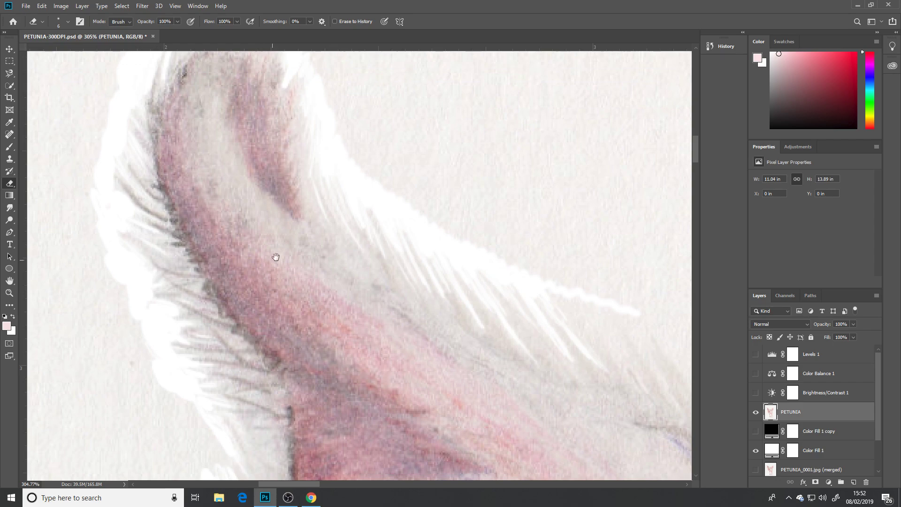
drag(318, 218, 277, 191)
drag(376, 235, 348, 221)
drag(427, 244, 360, 221)
drag(431, 197, 344, 217)
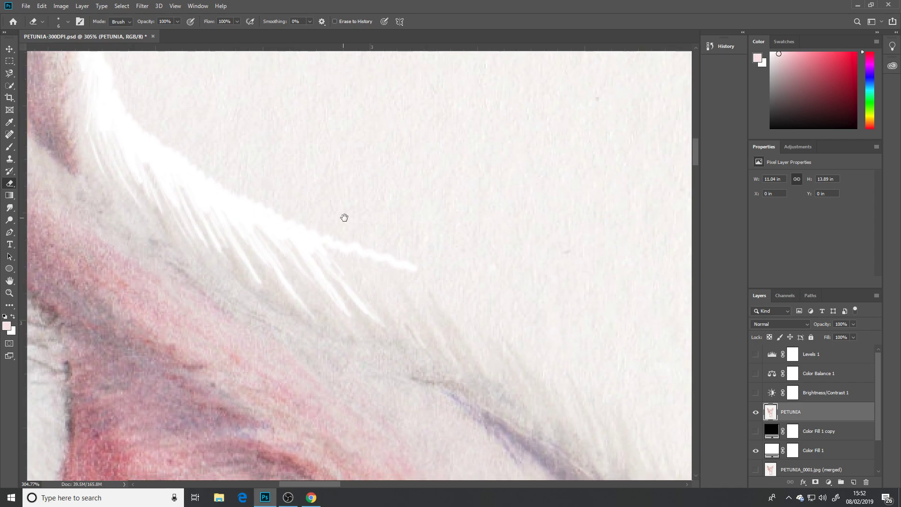
click(755, 393)
click(756, 373)
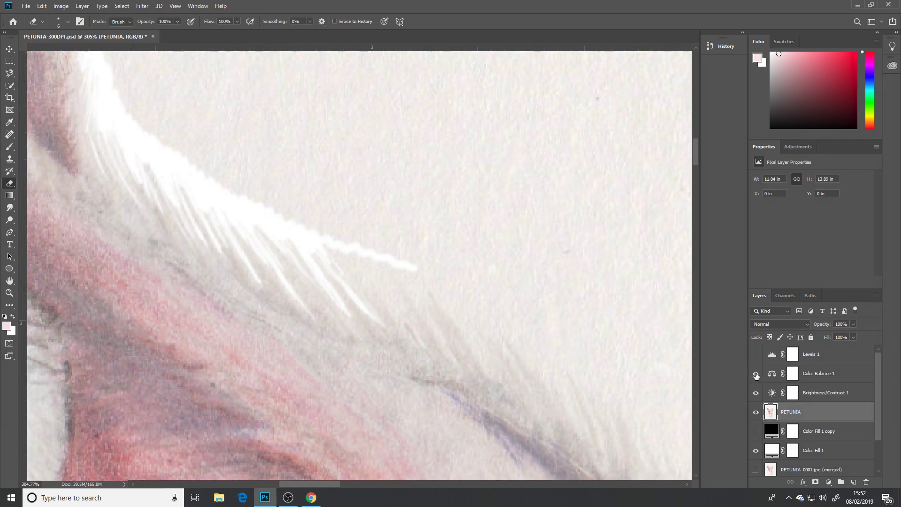
mouse_move(221, 195)
mouse_down()
mouse_move(352, 219)
mouse_move(360, 251)
mouse_up()
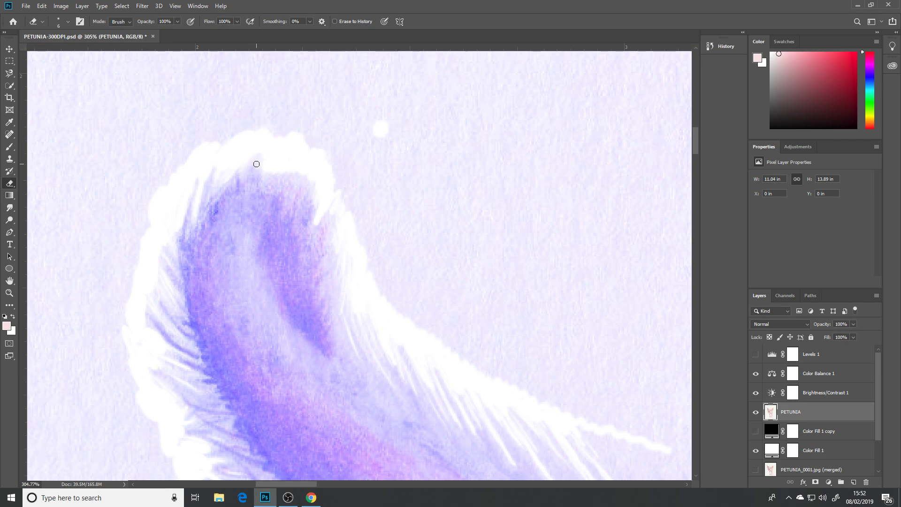
Erase tapered diagonal fur strokes inward from the end of the erased outline along the ear's lower edge.
drag(366, 211, 300, 163)
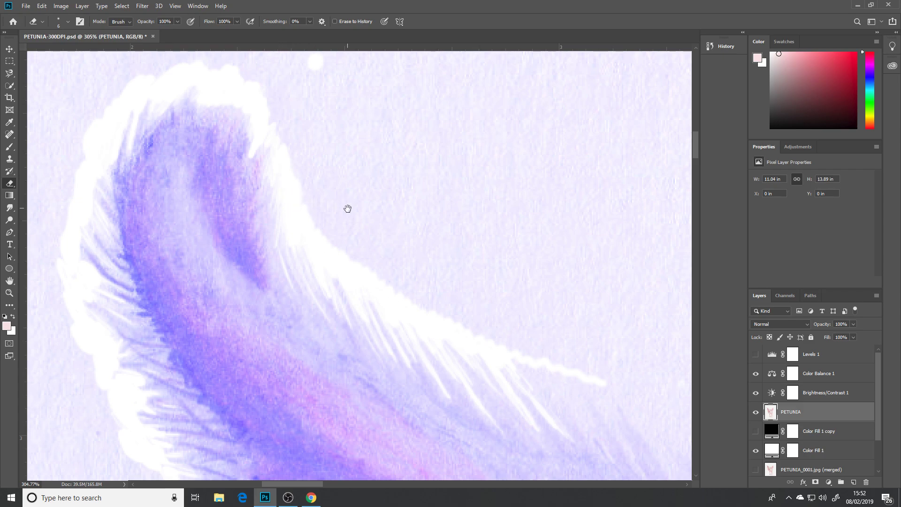
drag(347, 208, 298, 147)
drag(336, 205, 280, 185)
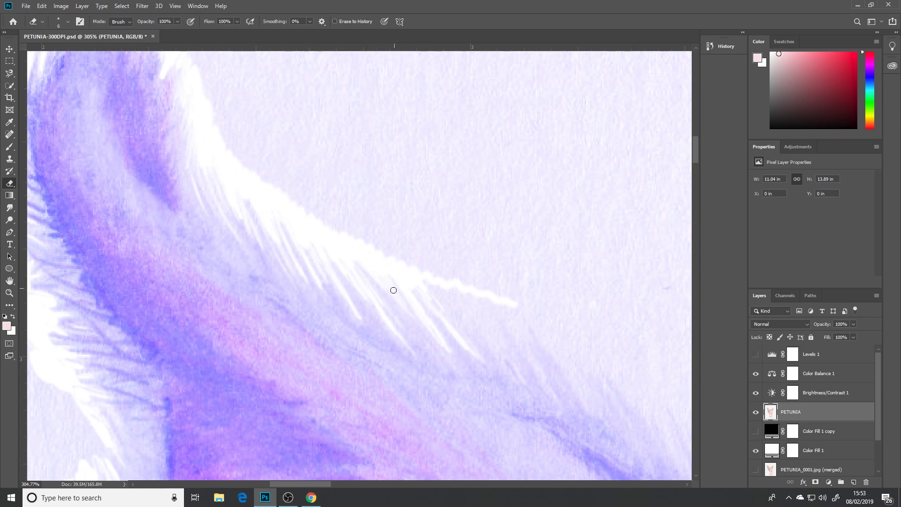
drag(443, 247, 350, 202)
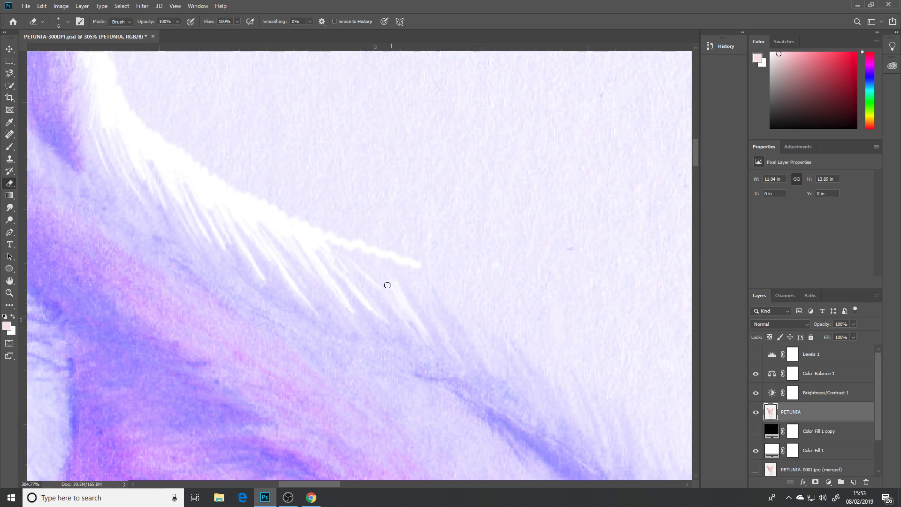
mouse_move(378, 272)
mouse_down()
mouse_move(432, 298)
mouse_move(404, 279)
mouse_move(427, 312)
mouse_move(404, 278)
mouse_move(453, 354)
mouse_up()
click(415, 263)
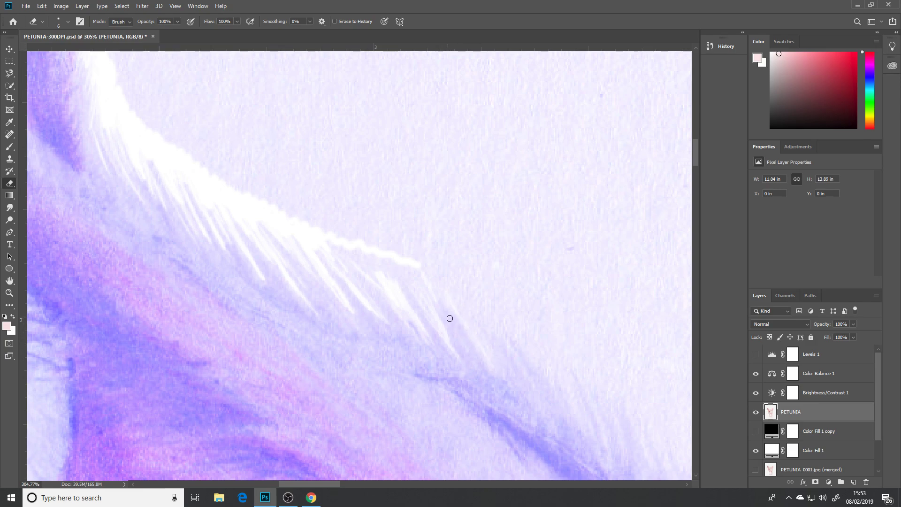
Continue the fur strokes down the ear edge and erase the paper above them to extend the cleared outline.
drag(535, 291, 390, 241)
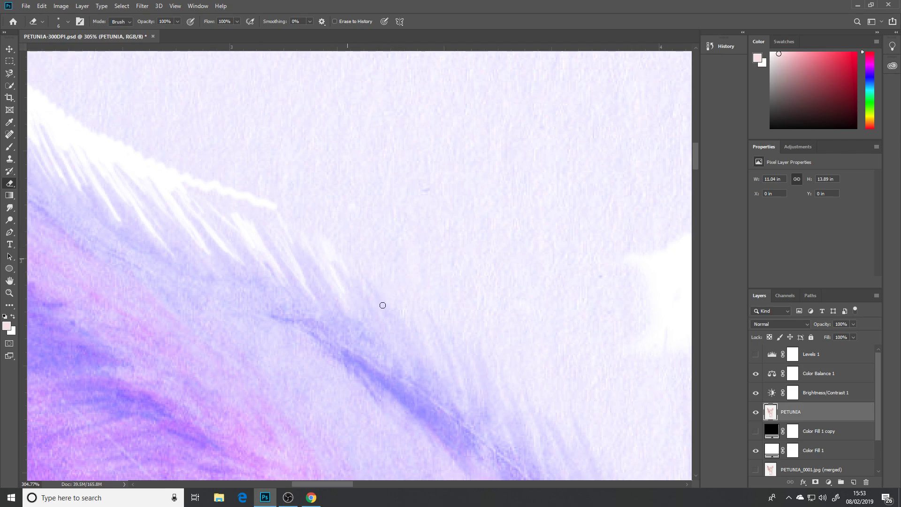
drag(398, 354, 361, 266)
mouse_move(376, 270)
mouse_down()
mouse_move(338, 246)
mouse_move(382, 268)
mouse_move(340, 254)
mouse_move(314, 229)
mouse_move(282, 223)
mouse_move(288, 206)
mouse_move(299, 205)
mouse_move(294, 227)
mouse_move(283, 230)
mouse_move(251, 212)
mouse_move(272, 209)
mouse_move(238, 206)
mouse_up()
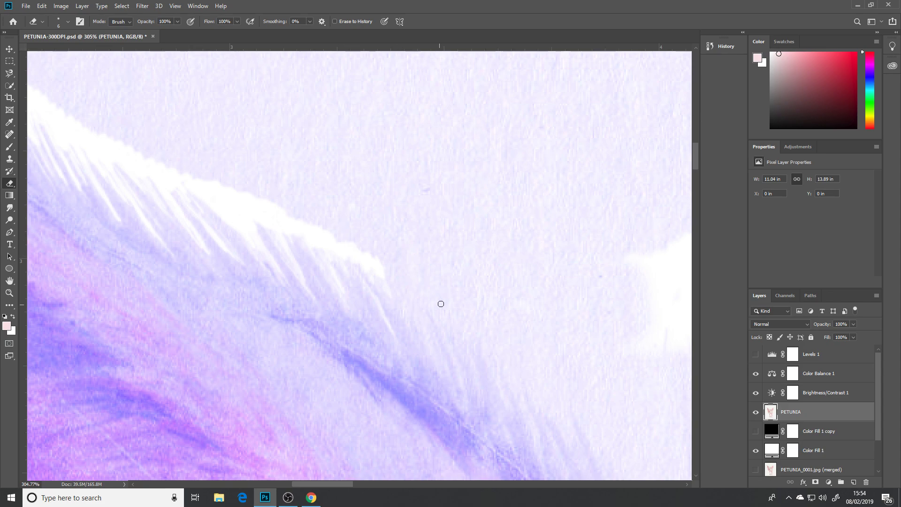
Erase thin curved strokes between the hairs above the dark ear fold and join their outer ends into one cleared band.
drag(501, 296, 392, 199)
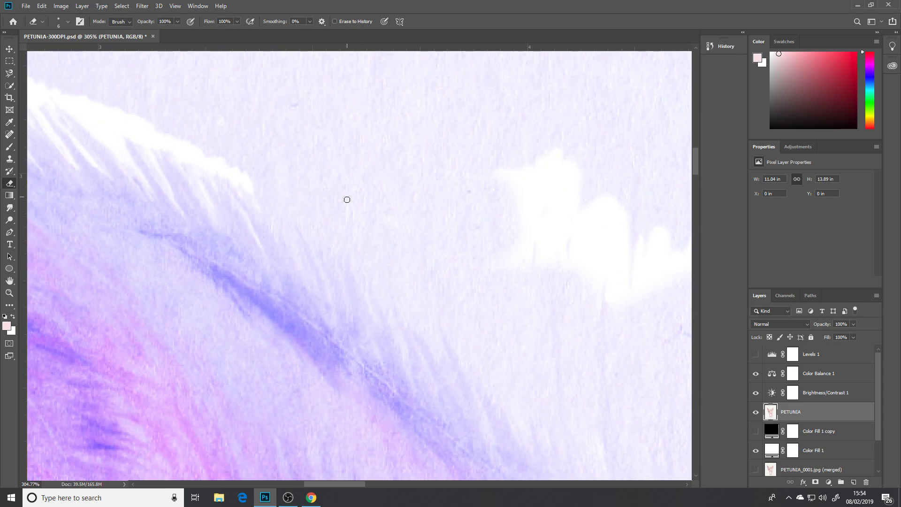
mouse_move(336, 326)
mouse_down()
mouse_move(329, 297)
mouse_move(338, 323)
mouse_move(293, 212)
mouse_up()
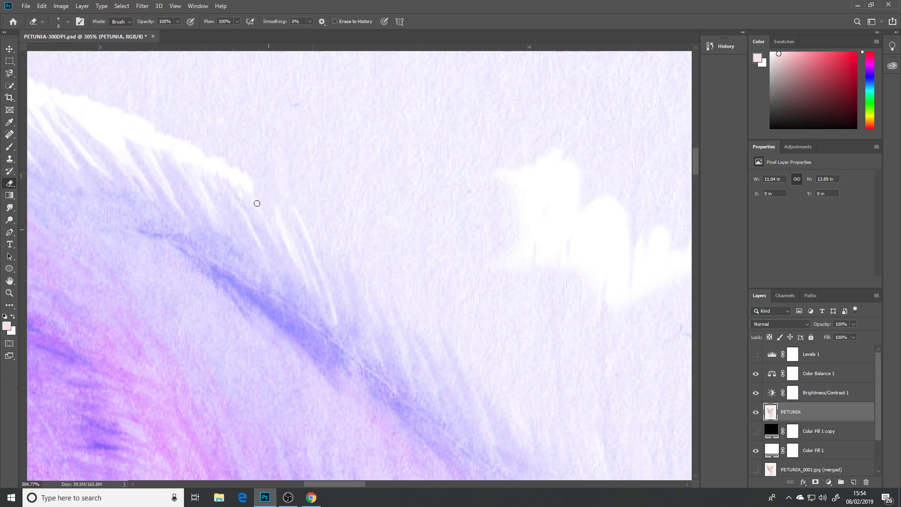
mouse_move(238, 183)
mouse_down()
mouse_move(271, 223)
mouse_move(270, 202)
mouse_move(242, 186)
mouse_move(279, 207)
mouse_up()
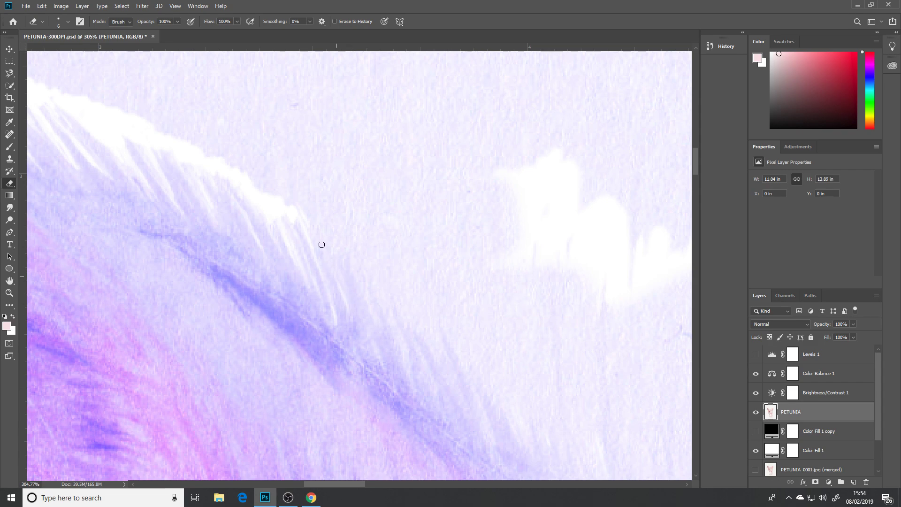
drag(310, 222, 318, 233)
mouse_move(328, 235)
mouse_down()
mouse_move(368, 245)
mouse_move(352, 255)
mouse_move(359, 280)
mouse_move(349, 245)
mouse_up()
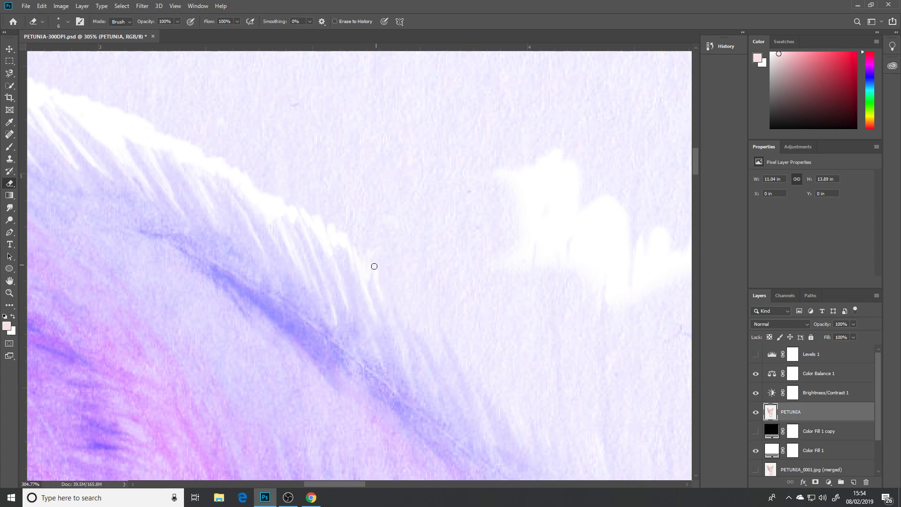
mouse_move(369, 256)
mouse_down()
mouse_move(358, 251)
mouse_move(368, 244)
mouse_move(354, 247)
mouse_move(352, 237)
mouse_move(306, 213)
mouse_move(345, 220)
mouse_up()
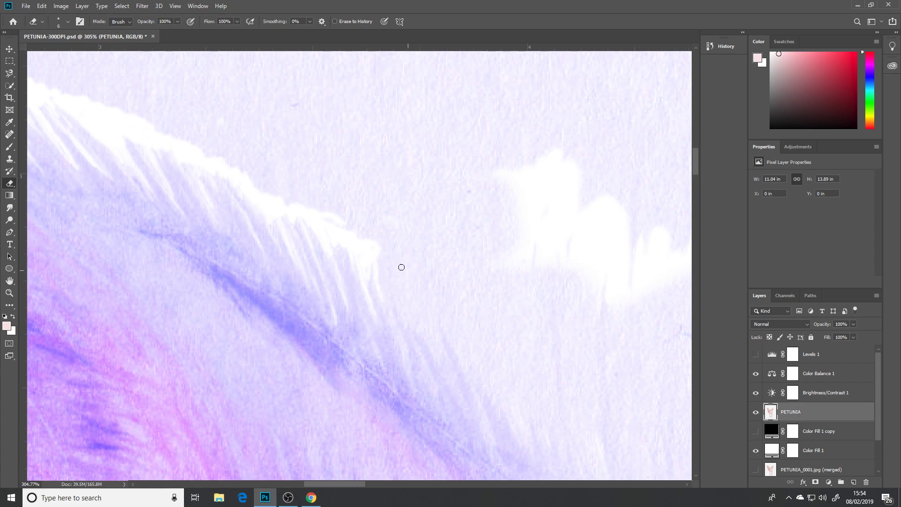
Erase longer, steeper strokes between the hairs beside the lower part of the dark fold and clear the paper at their tips.
drag(413, 384, 396, 346)
mouse_move(378, 289)
mouse_down()
mouse_move(397, 338)
mouse_move(387, 299)
mouse_move(397, 273)
mouse_up()
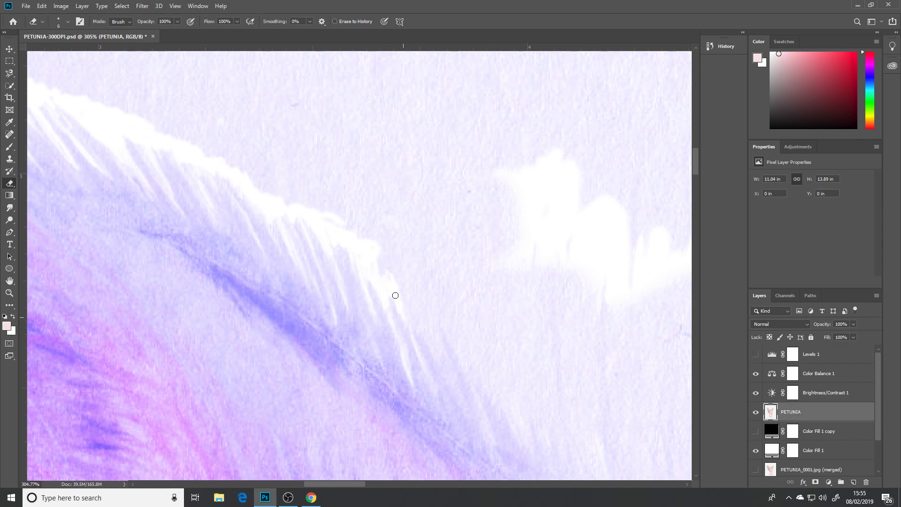
drag(398, 291, 417, 319)
drag(467, 413, 449, 379)
mouse_move(459, 388)
mouse_down()
mouse_move(428, 311)
mouse_move(465, 404)
mouse_up()
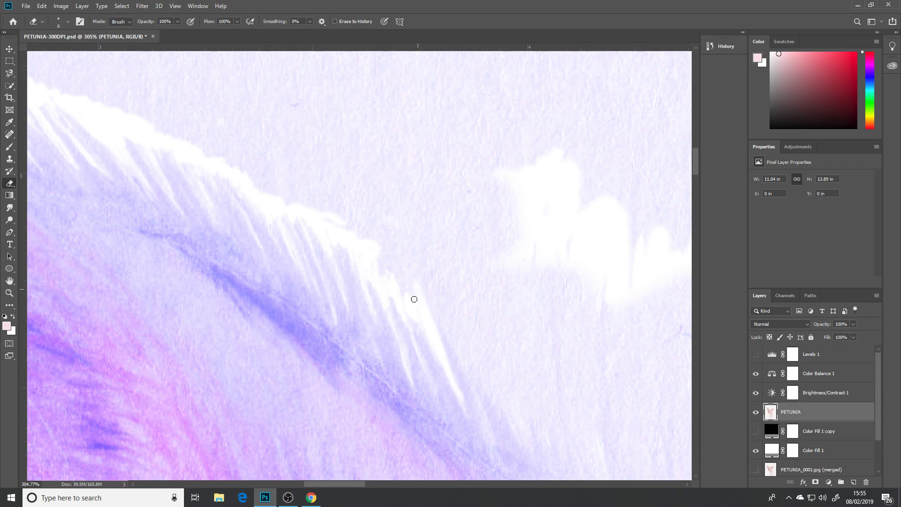
mouse_move(400, 286)
mouse_down()
mouse_move(380, 263)
mouse_move(375, 270)
mouse_up()
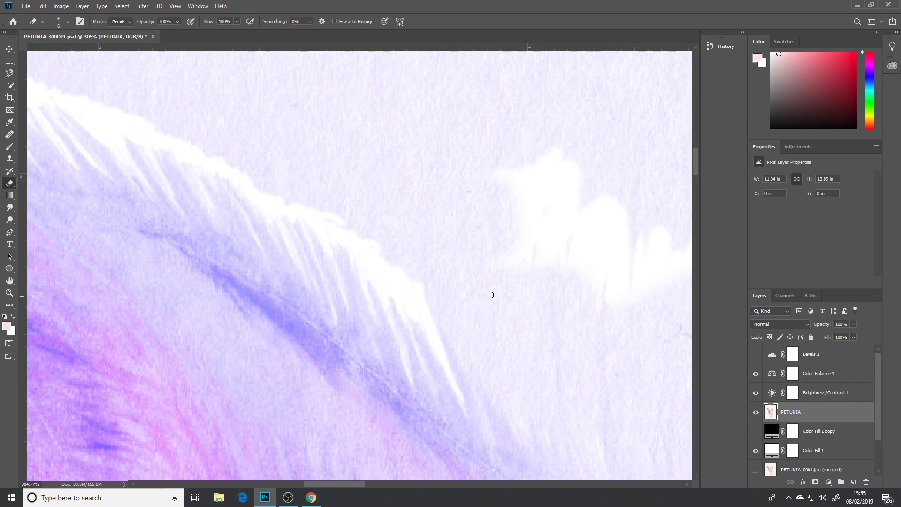
Extend the erased fur edge down toward the base of the ear with overlapping tapered strokes.
scroll(507, 263, down, 3)
scroll(507, 263, right, 4)
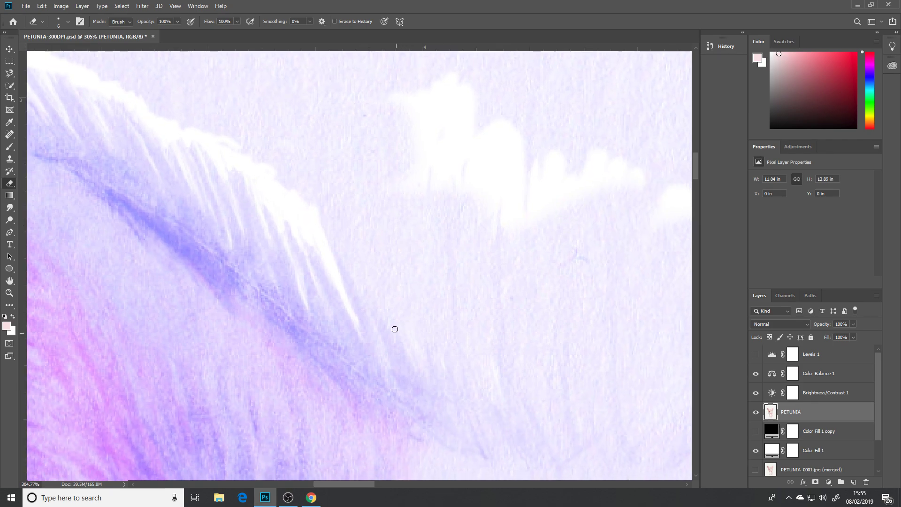
mouse_move(384, 342)
mouse_down()
mouse_move(387, 361)
mouse_move(382, 352)
mouse_up()
mouse_move(316, 207)
mouse_down()
mouse_move(342, 242)
mouse_move(385, 268)
mouse_move(381, 319)
mouse_move(391, 357)
mouse_move(353, 273)
mouse_move(355, 254)
mouse_move(320, 216)
mouse_up()
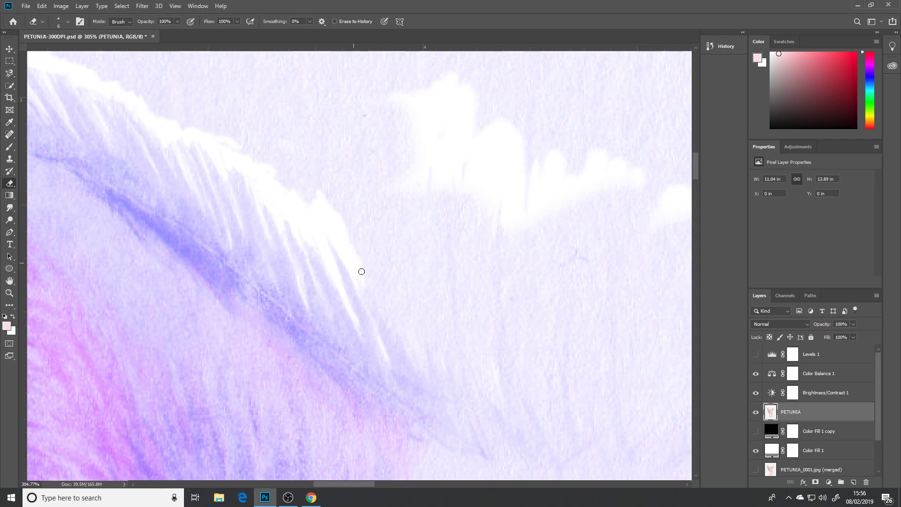
drag(392, 326, 368, 288)
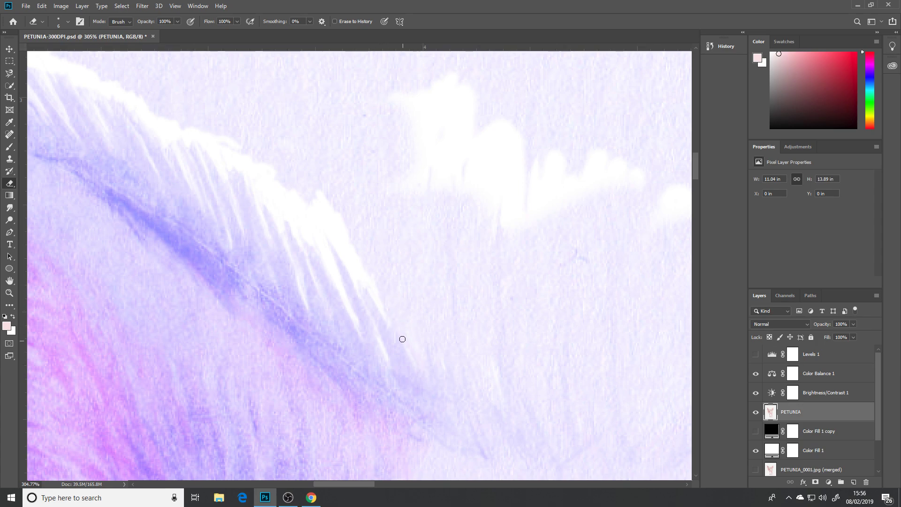
drag(389, 307, 351, 233)
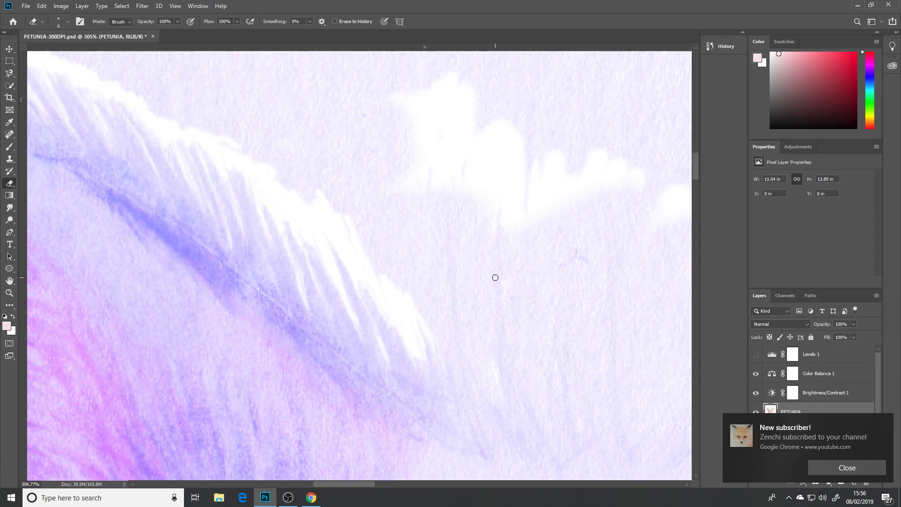
Erase the paper between the long upright hairs at the ear base, up to the previously erased patch.
drag(479, 257, 418, 189)
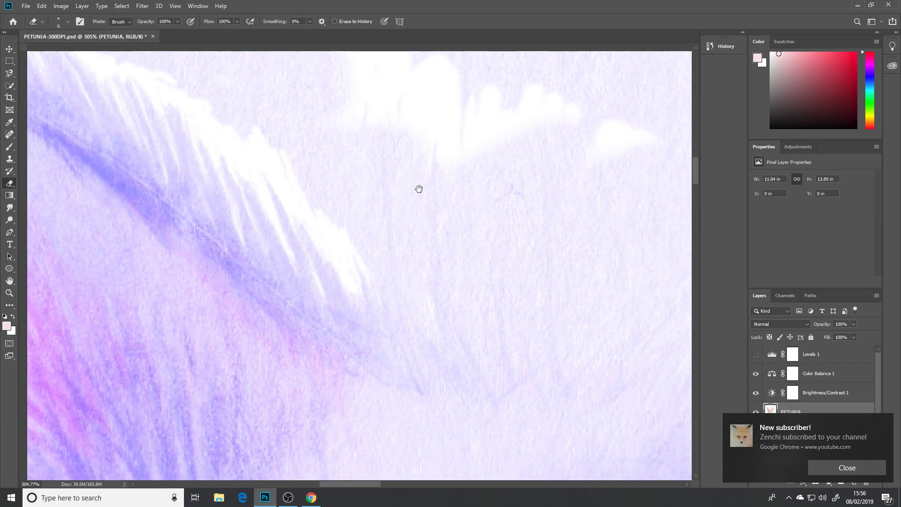
mouse_move(390, 277)
mouse_down()
mouse_move(397, 301)
mouse_move(380, 242)
mouse_move(392, 295)
mouse_move(376, 249)
mouse_move(358, 242)
mouse_move(375, 260)
mouse_move(380, 243)
mouse_move(387, 282)
mouse_move(381, 223)
mouse_up()
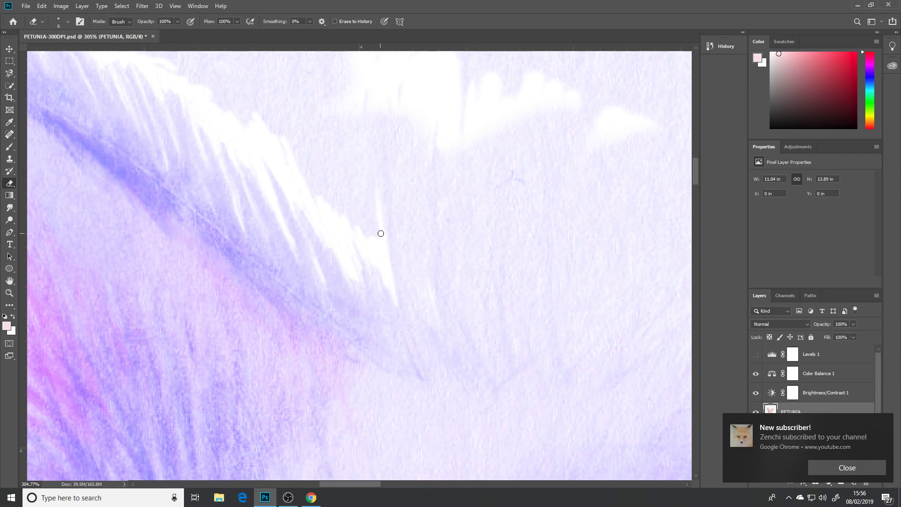
mouse_move(380, 186)
mouse_down()
mouse_move(377, 144)
mouse_move(374, 206)
mouse_move(367, 203)
mouse_move(362, 229)
mouse_up()
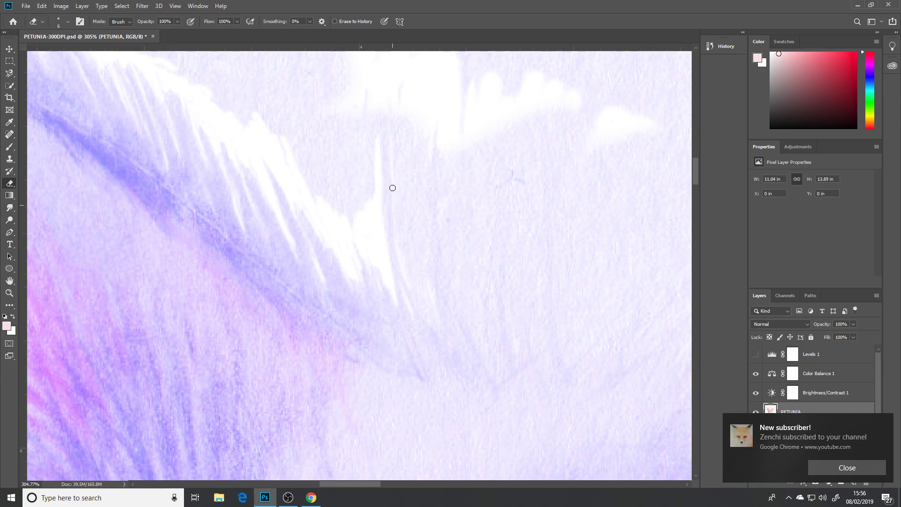
mouse_move(384, 136)
mouse_down()
mouse_move(374, 127)
mouse_move(387, 162)
mouse_up()
mouse_move(392, 194)
mouse_down()
mouse_move(402, 256)
mouse_move(421, 293)
mouse_up()
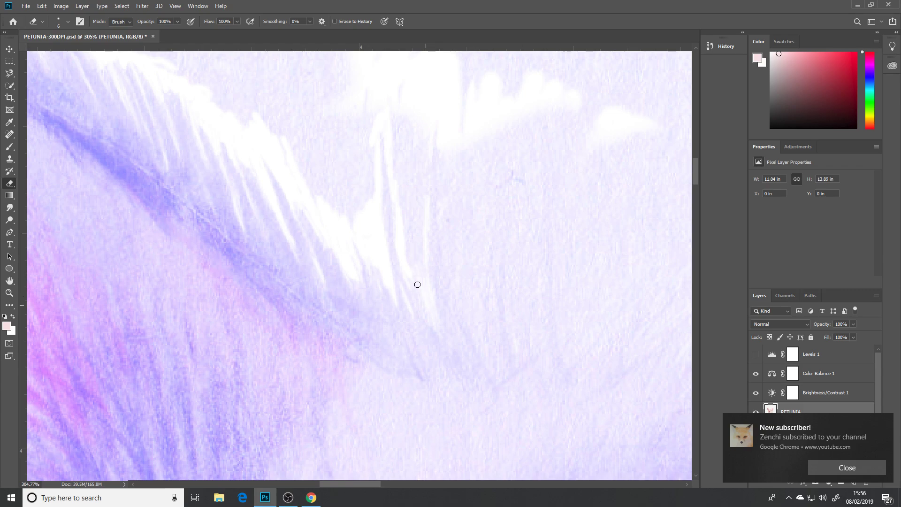
mouse_move(417, 285)
mouse_down()
mouse_move(420, 234)
mouse_move(406, 240)
mouse_move(409, 276)
mouse_move(406, 231)
mouse_move(417, 234)
mouse_move(420, 225)
mouse_move(427, 149)
mouse_up()
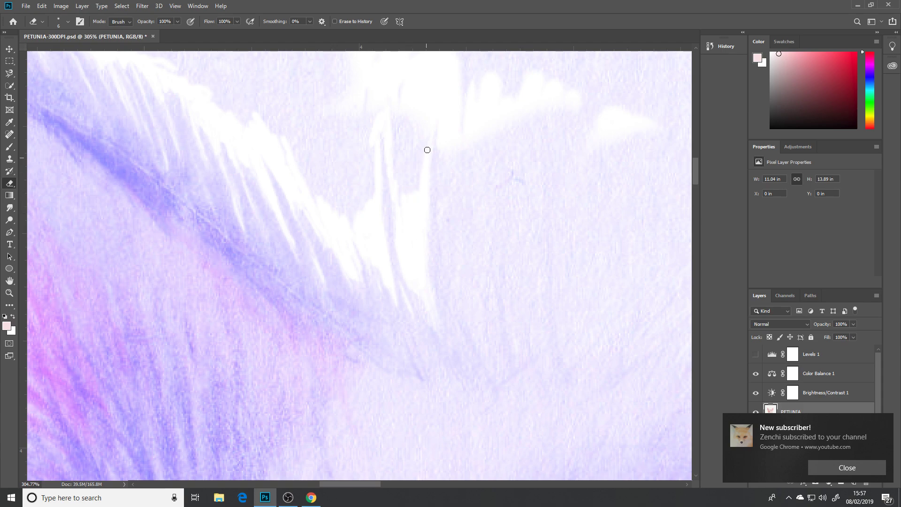
mouse_move(422, 195)
mouse_down()
mouse_move(419, 211)
mouse_move(396, 169)
mouse_move(391, 132)
mouse_move(404, 155)
mouse_move(413, 145)
mouse_move(397, 113)
mouse_up()
Erase a pointed, V-shaped gap and thin strokes between the faint hairs where the ear meets the head.
drag(480, 231, 403, 179)
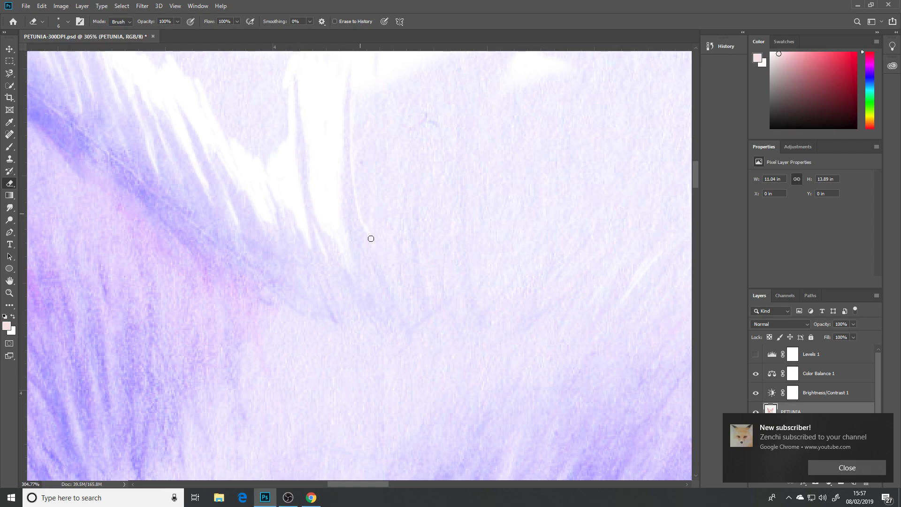
mouse_move(382, 270)
mouse_down()
mouse_move(407, 317)
mouse_move(387, 276)
mouse_move(388, 256)
mouse_move(393, 261)
mouse_move(394, 271)
mouse_move(362, 216)
mouse_move(370, 220)
mouse_move(378, 200)
mouse_move(387, 219)
mouse_move(379, 254)
mouse_up()
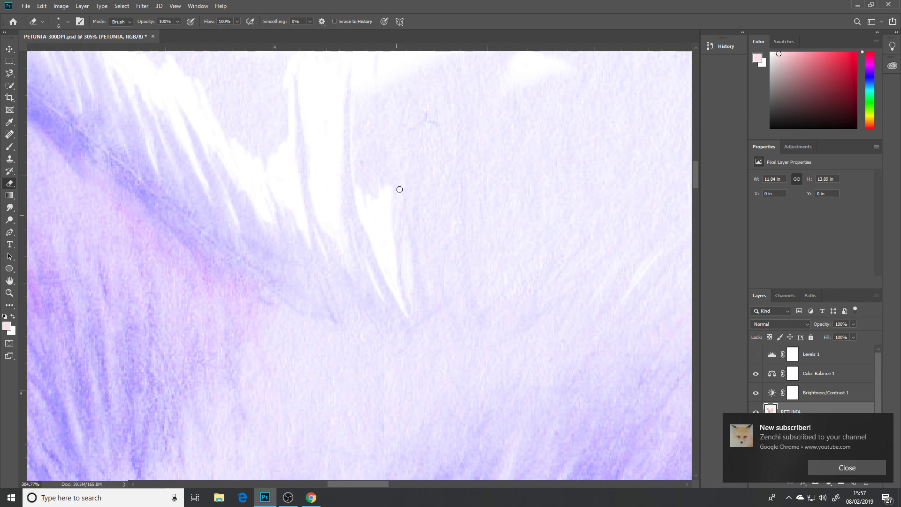
mouse_move(399, 189)
mouse_down()
mouse_move(386, 210)
mouse_move(407, 157)
mouse_move(400, 212)
mouse_up()
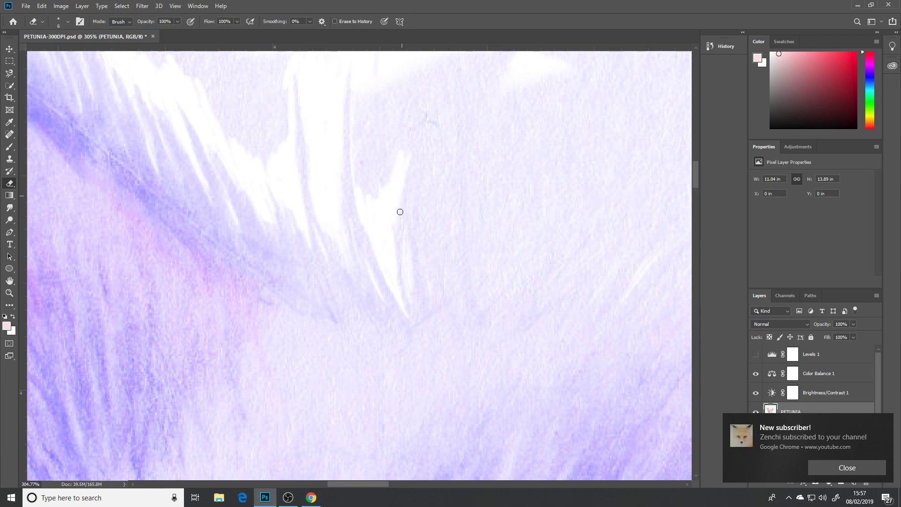
mouse_move(415, 178)
mouse_down()
mouse_move(412, 147)
mouse_move(405, 156)
mouse_move(423, 166)
mouse_up()
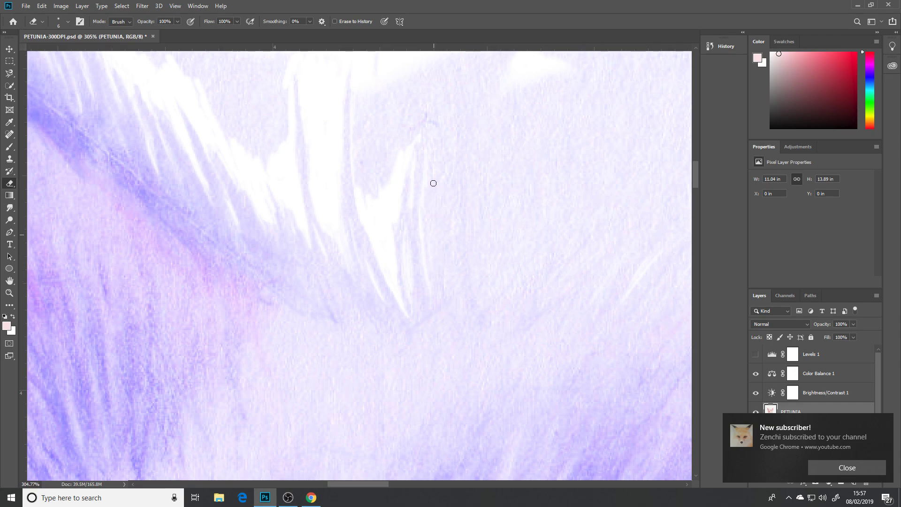
Dismiss the desktop notification and show the Levels 1 adjustment layer over the faint fur on the head.
drag(601, 209, 405, 161)
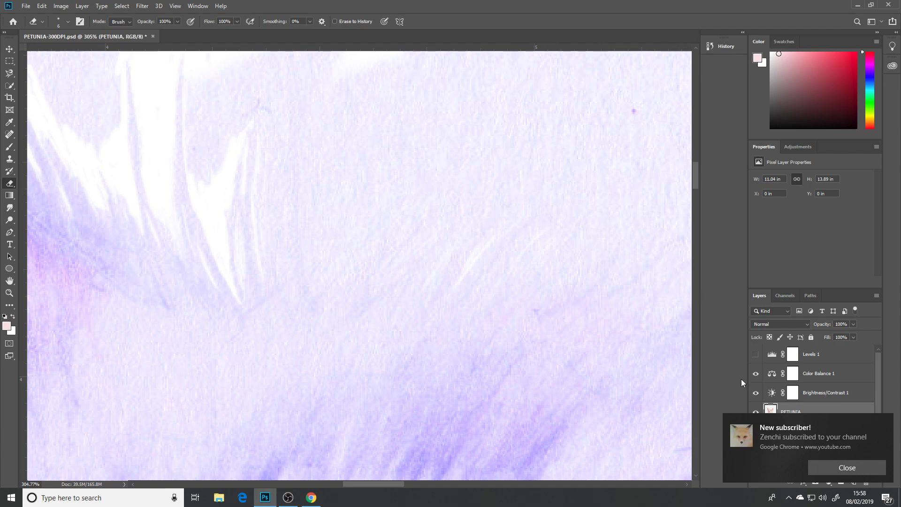
click(844, 464)
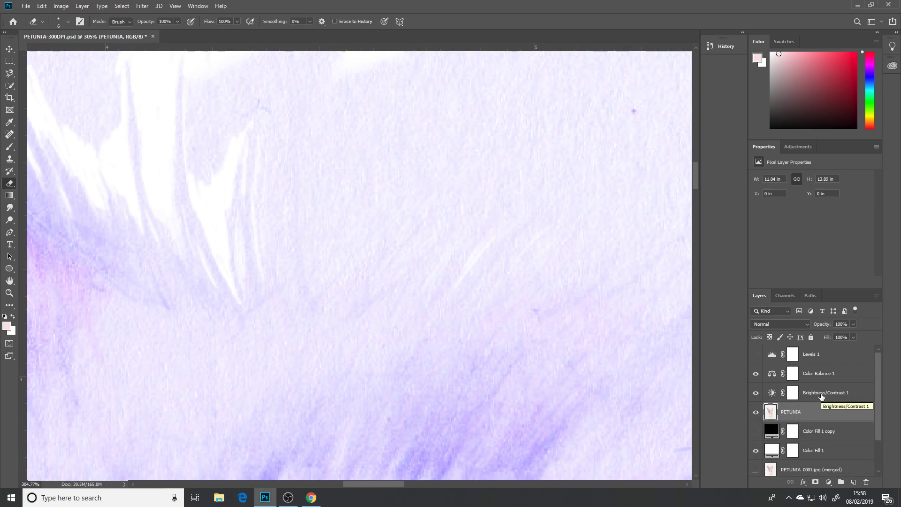
click(816, 358)
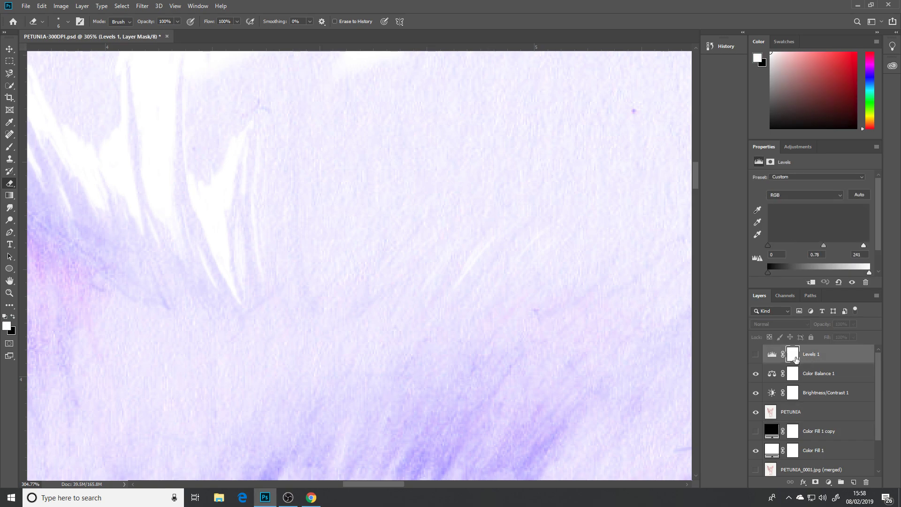
click(756, 354)
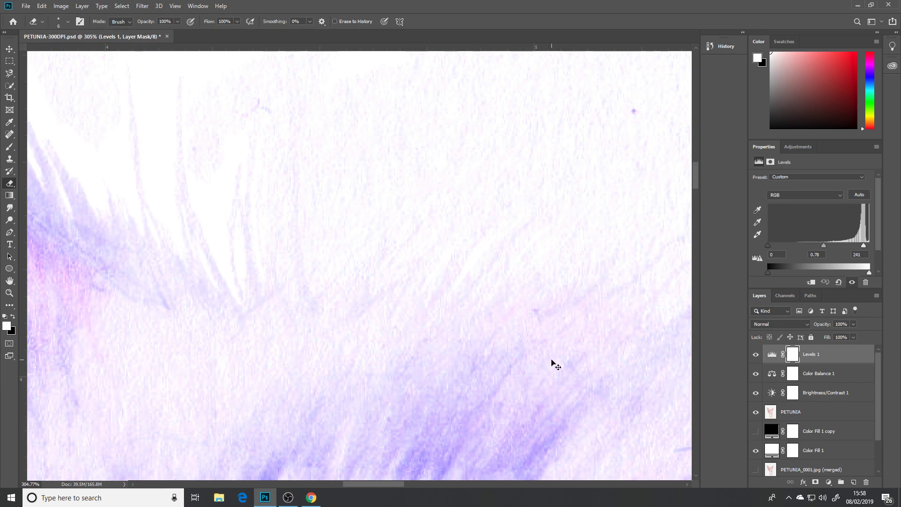
Add a Levels adjustment layer directly above the PETUNIA layer and set its midtone input level to 0.64.
click(808, 414)
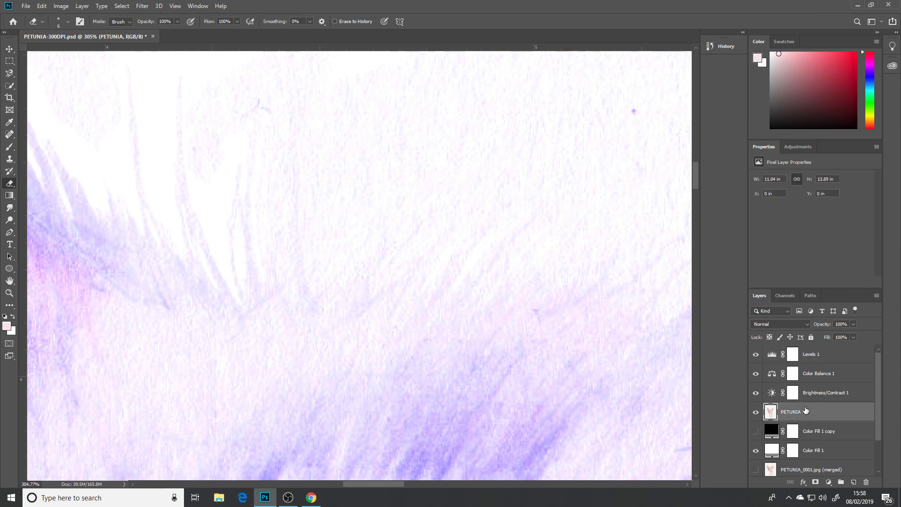
click(804, 148)
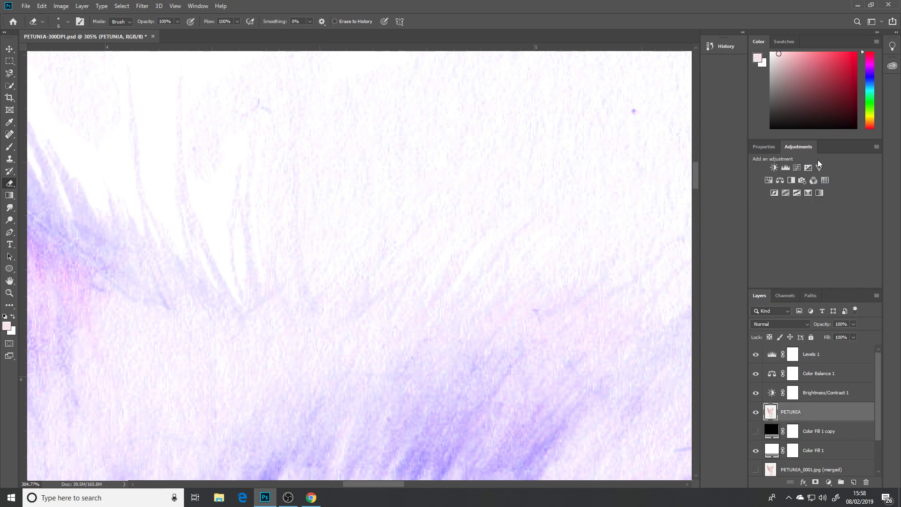
click(785, 167)
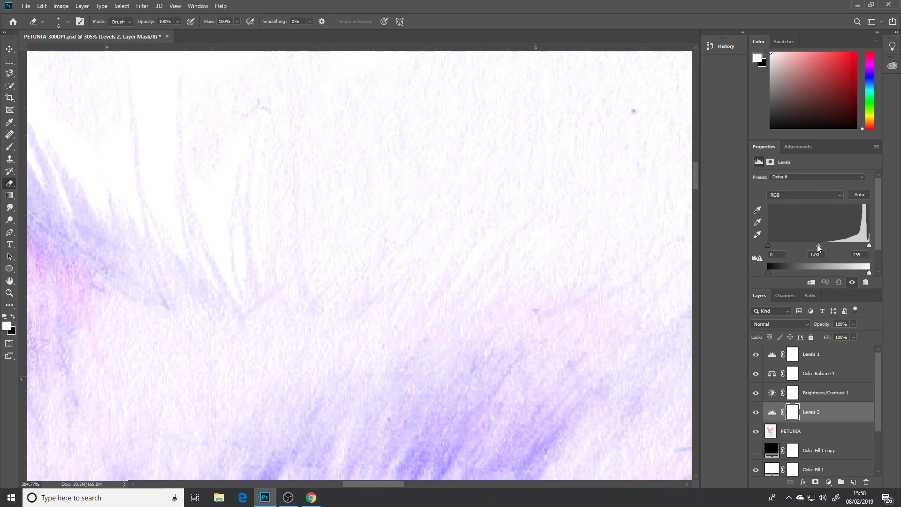
drag(818, 245, 869, 246)
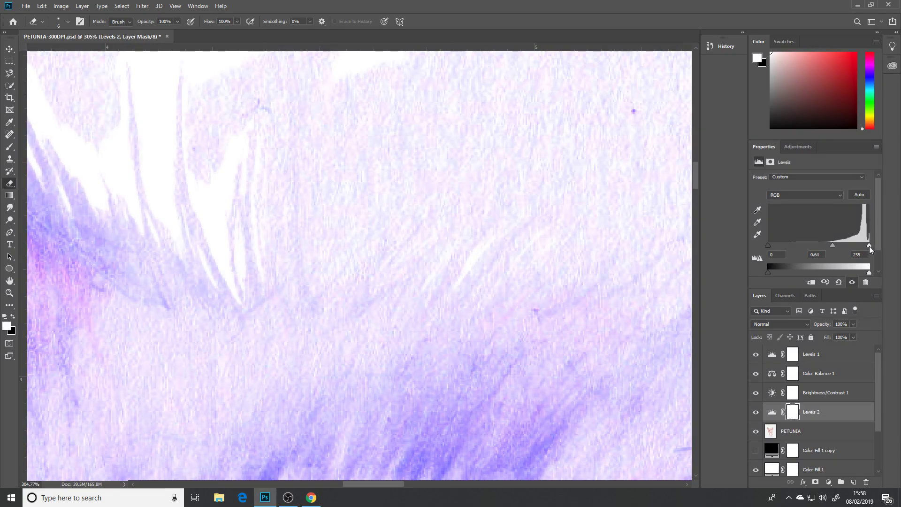
Try hiding the Color Balance 1 and Brightness/Contrast 1 adjustment layers with Levels 2 still applied.
drag(770, 271, 751, 243)
click(756, 374)
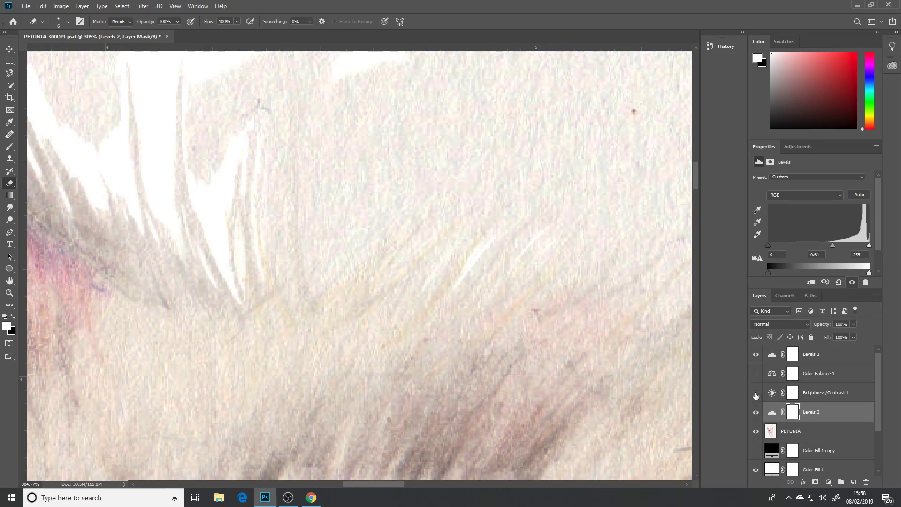
click(755, 394)
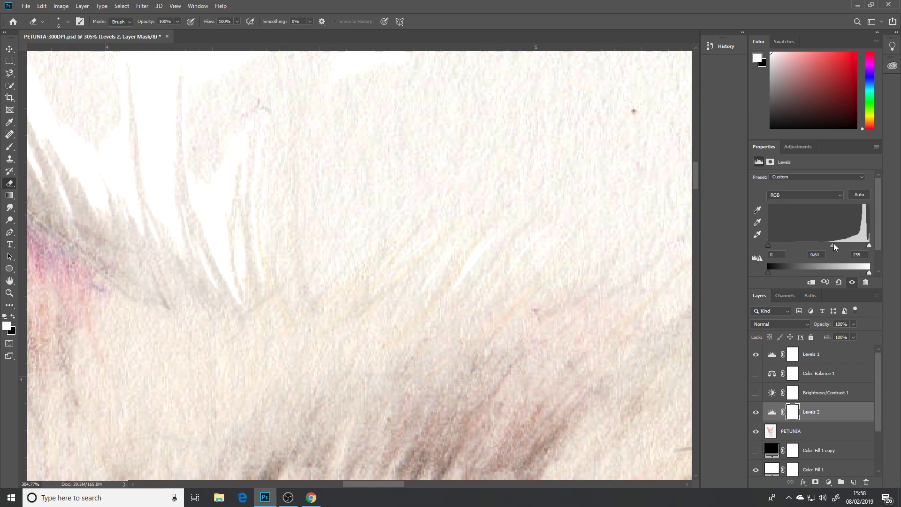
drag(835, 243, 834, 267)
scroll(826, 412, down, 1)
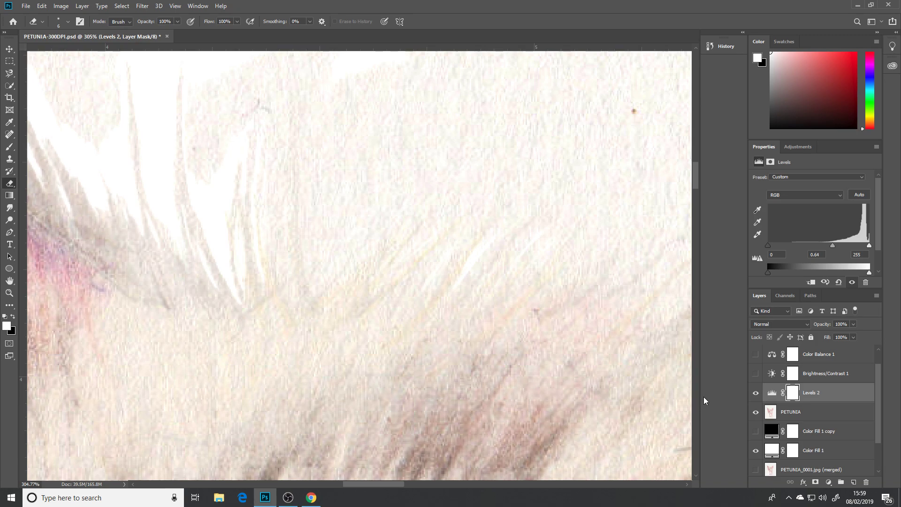
Undo the visibility changes and the addition of the Levels 2 adjustment layer.
key(ctrl+z)
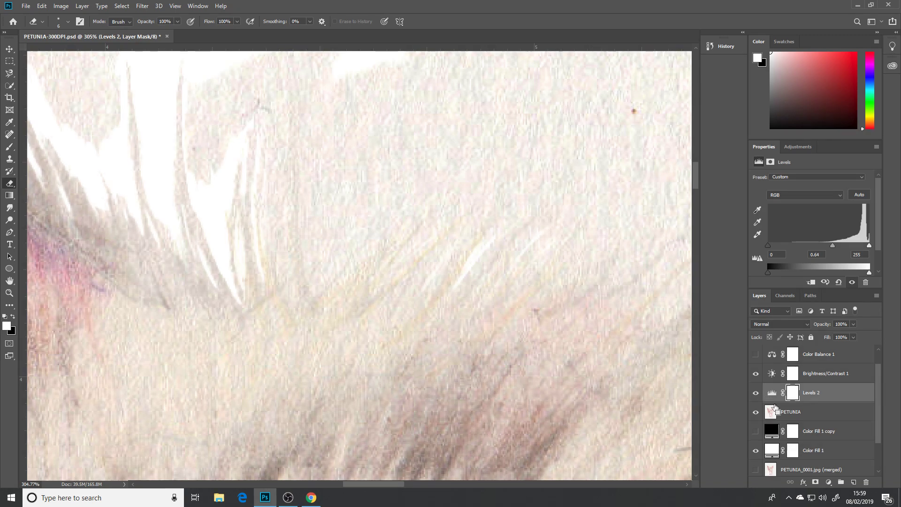
key(ctrl+z)
key(ctrl+z)
scroll(826, 397, up, 1)
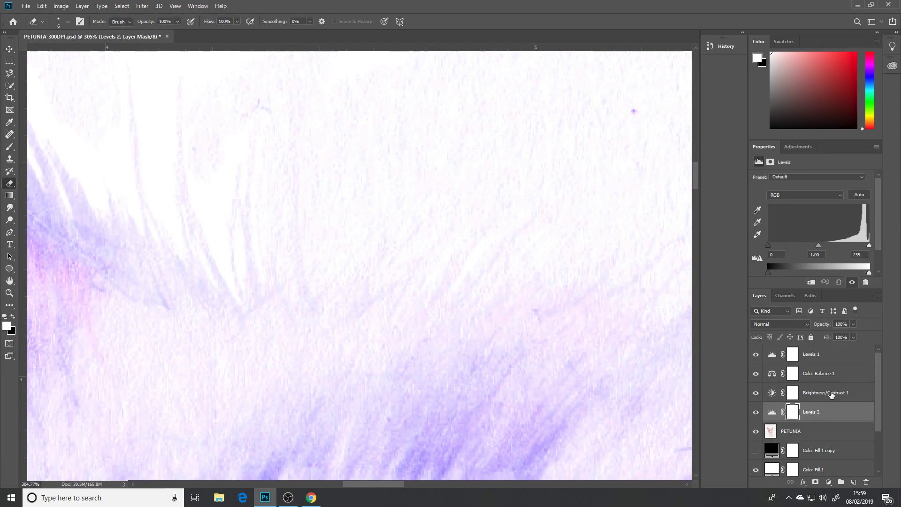
key(ctrl+z)
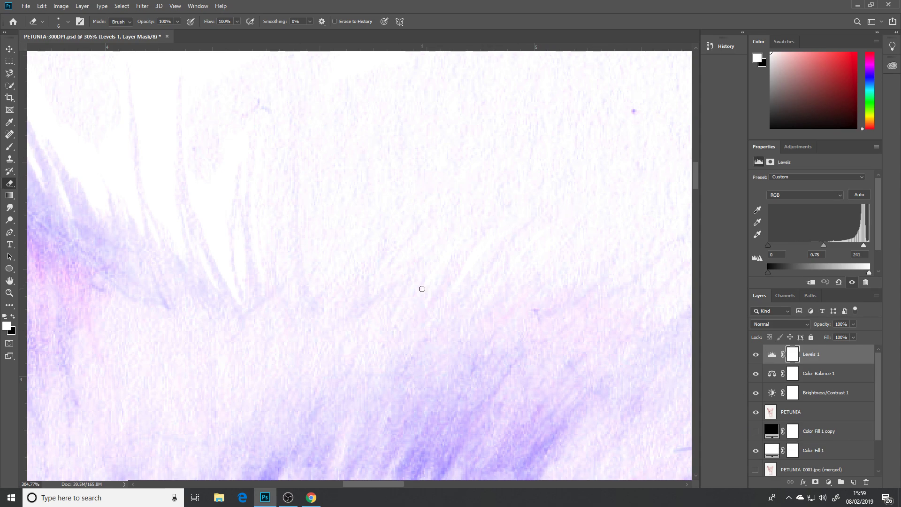
Hide the Brightness/Contrast 1 and Color Balance 1 adjustment layers to bring back the pig's natural colours.
scroll(417, 285, down, 5)
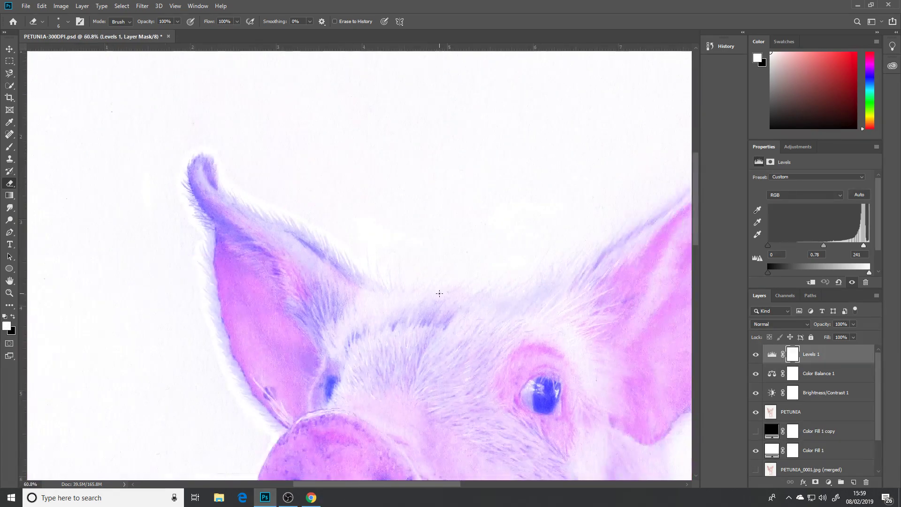
scroll(445, 315, down, 2)
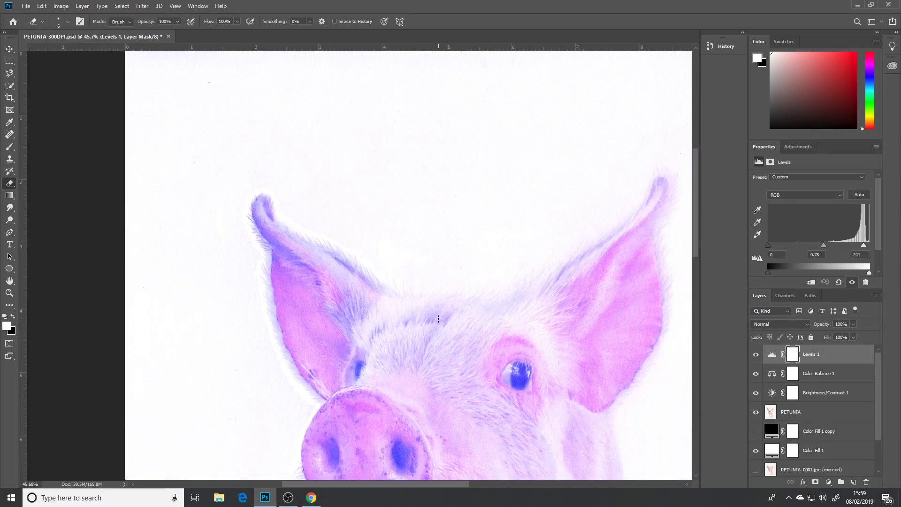
scroll(394, 319, down, 1)
scroll(422, 324, up, 1)
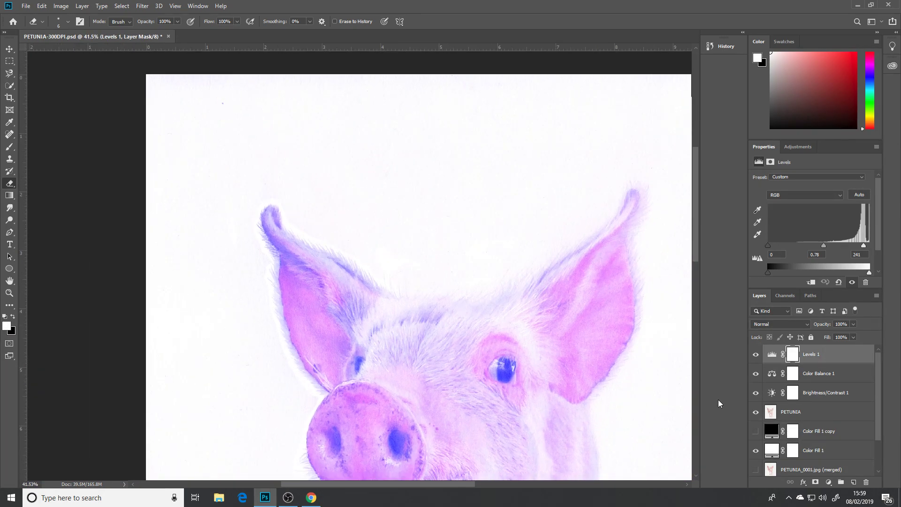
click(756, 393)
click(756, 373)
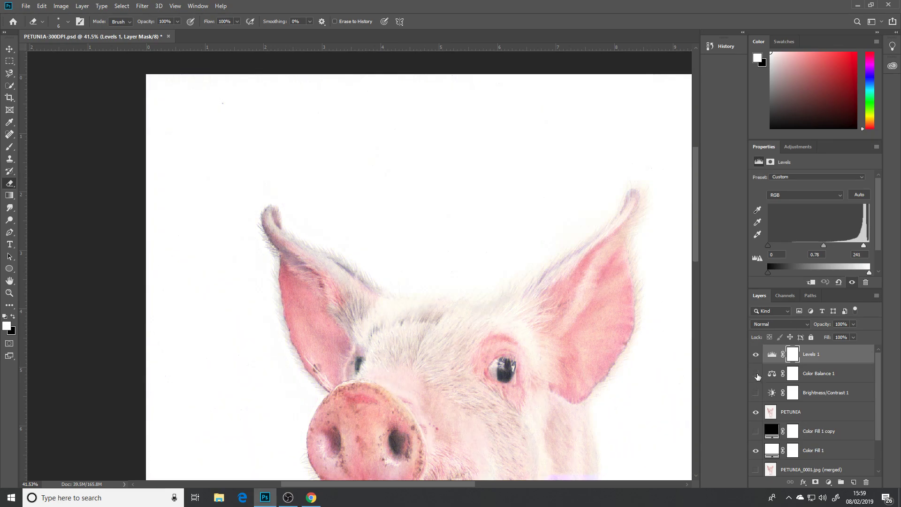
Compare the paper background around the pig with and without the Levels 1 adjustment, leaving the adjustment shown.
scroll(480, 339, down, 3)
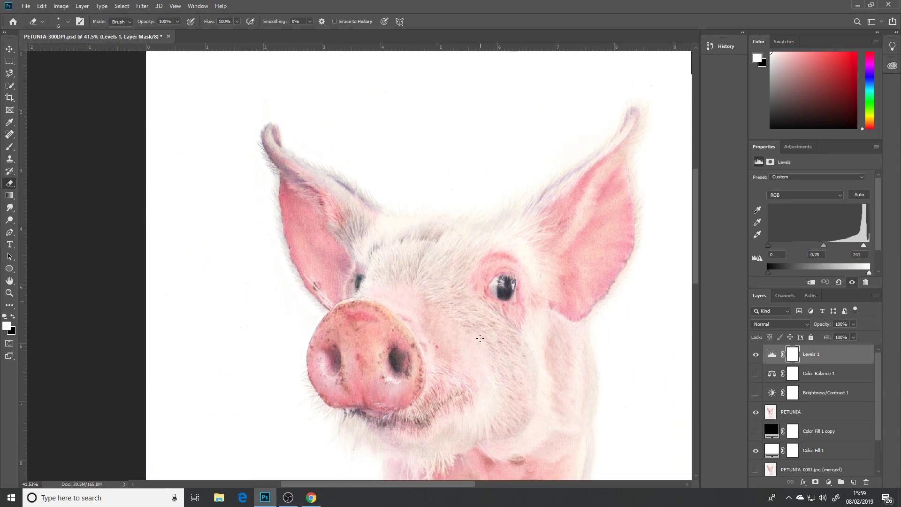
click(756, 355)
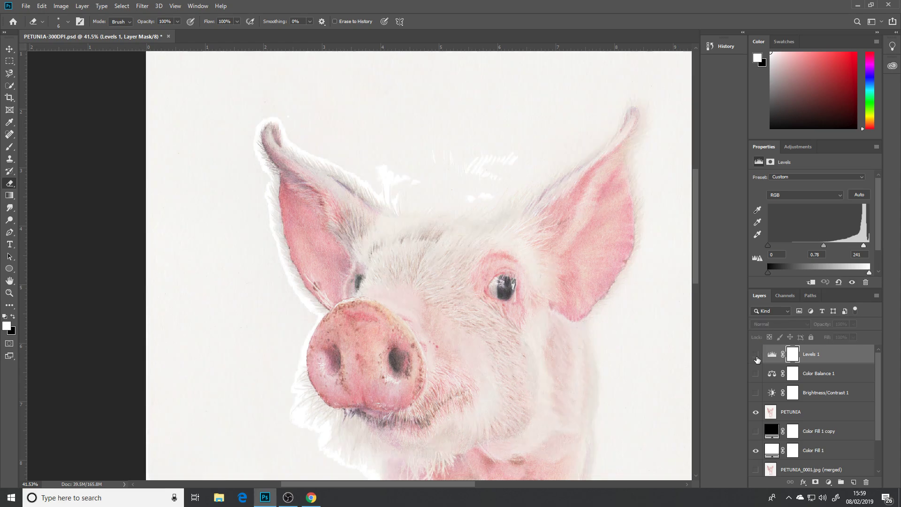
click(755, 355)
click(756, 356)
click(756, 356)
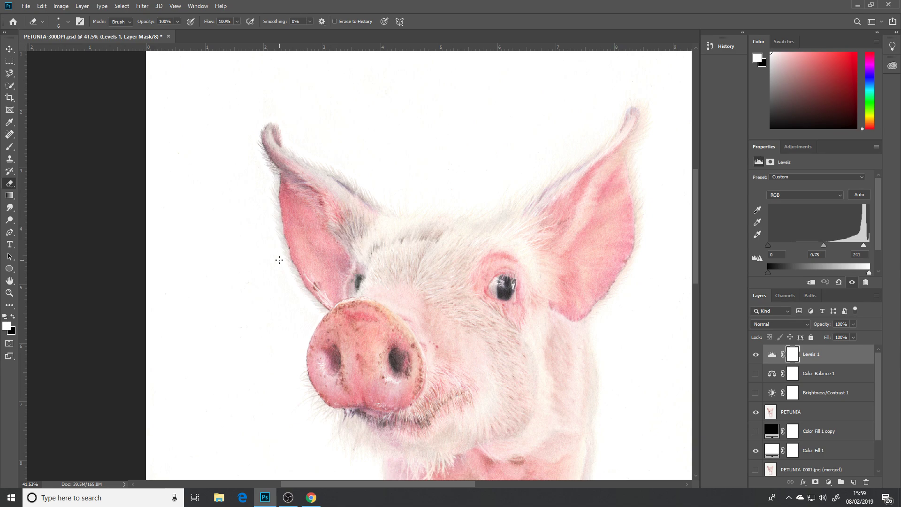
Enlarge the soft-edged Eraser and brush over the area beside the pig's left-hand ear on the Levels 1 layer mask.
scroll(264, 262, up, 5)
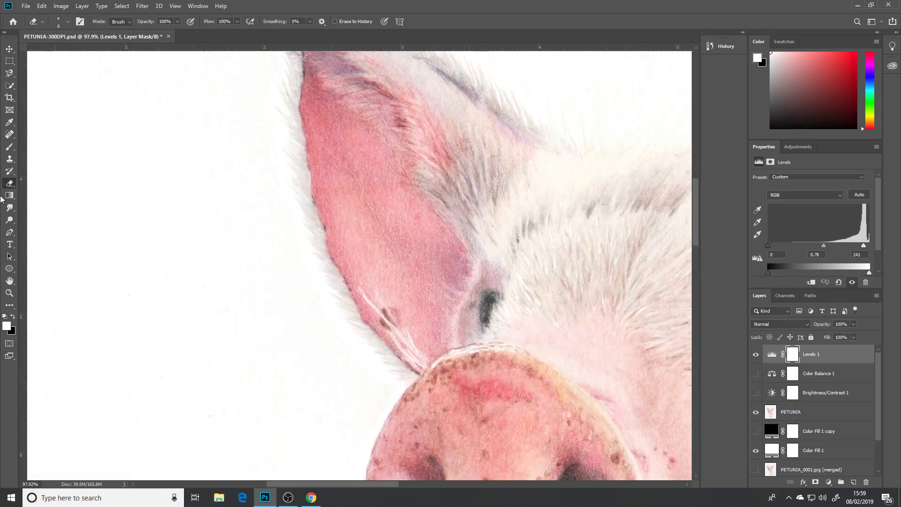
right_click(14, 184)
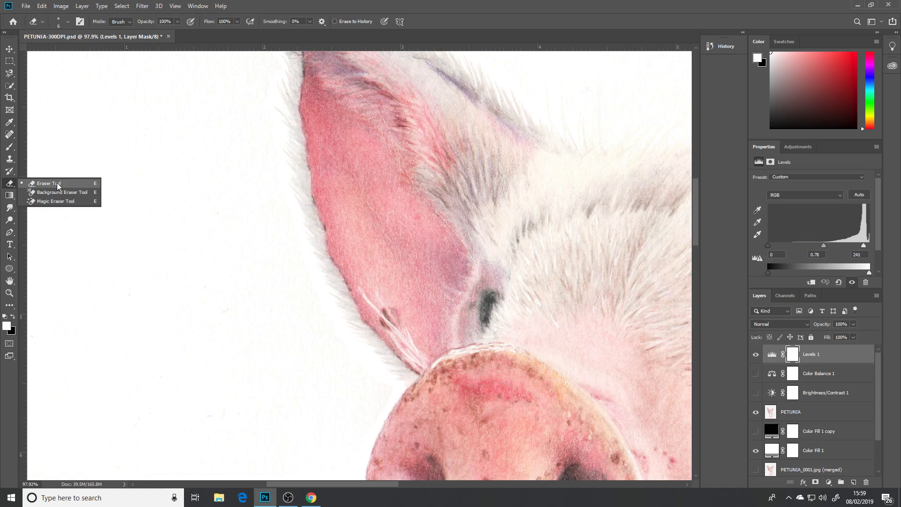
click(58, 183)
mouse_move(144, 305)
mouse_down()
mouse_move(203, 334)
mouse_move(269, 325)
mouse_up()
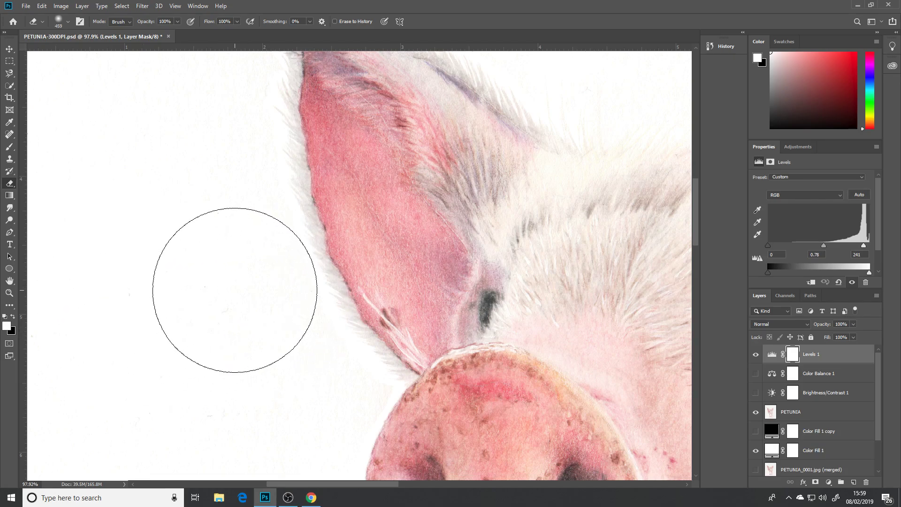
mouse_move(234, 290)
mouse_down()
mouse_move(68, 304)
mouse_move(235, 296)
mouse_up()
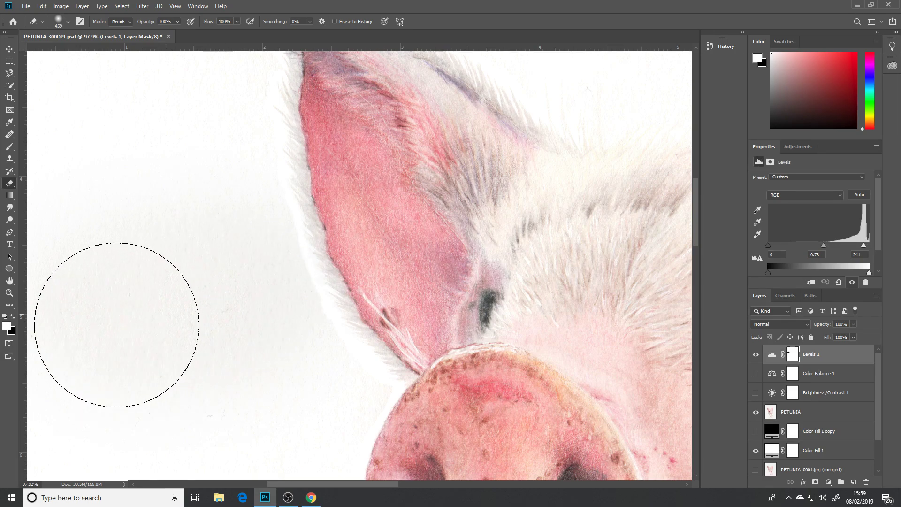
Harden and enlarge the Eraser, undo the soft stroke, and erase the paper beside the left-hand ear on the PETUNIA layer.
click(796, 412)
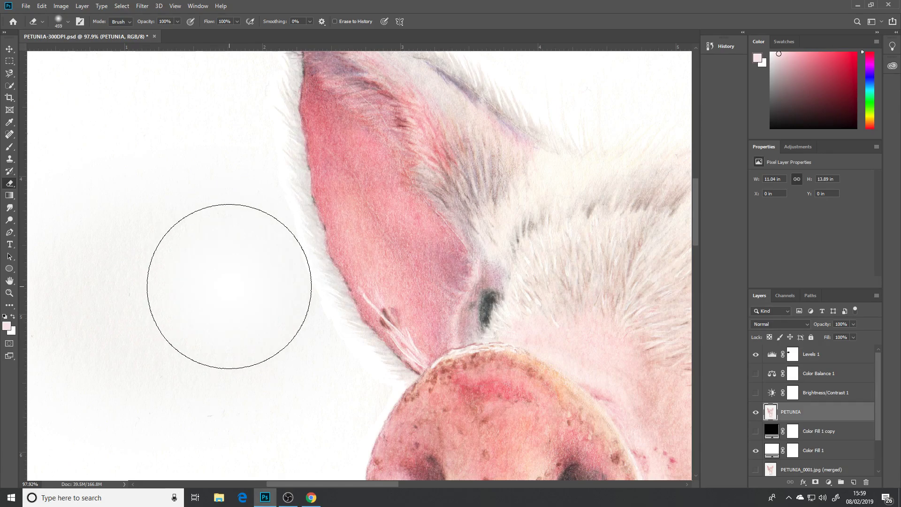
key(ctrl+z)
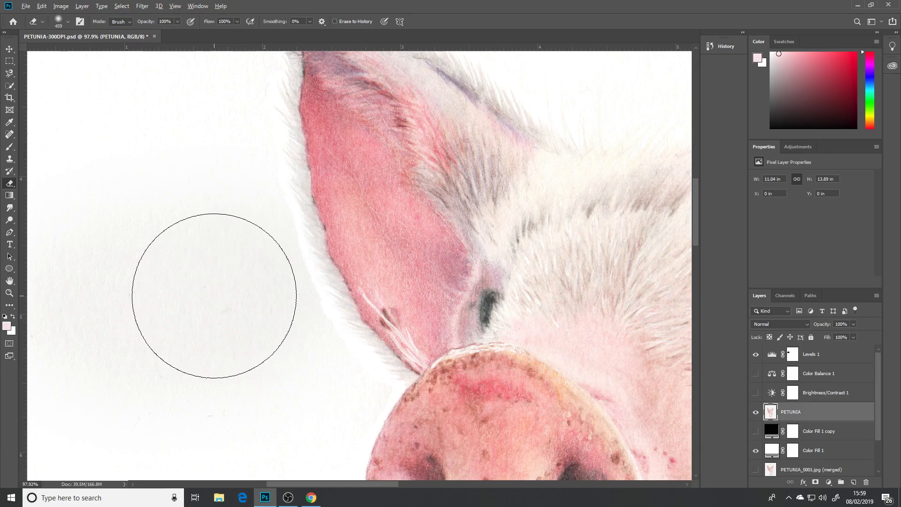
alt+right_click(214, 296)
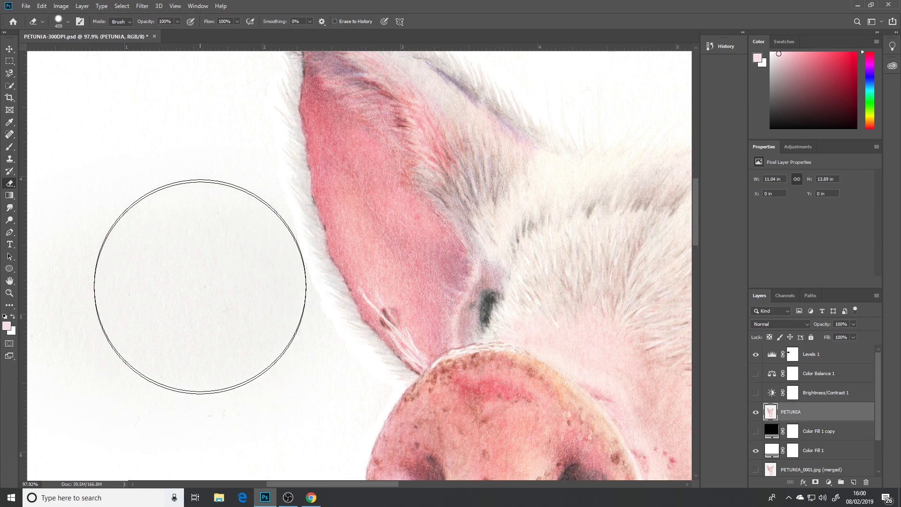
alt+right_click(150, 172)
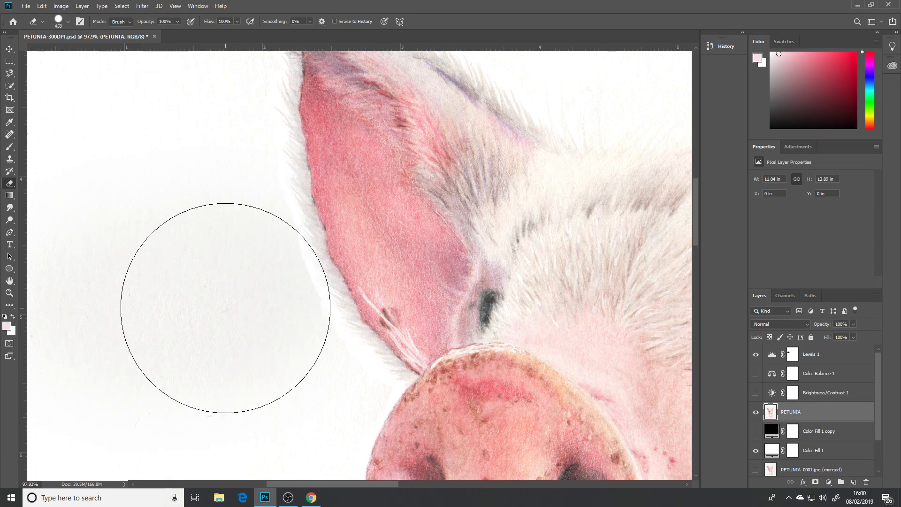
click(215, 304)
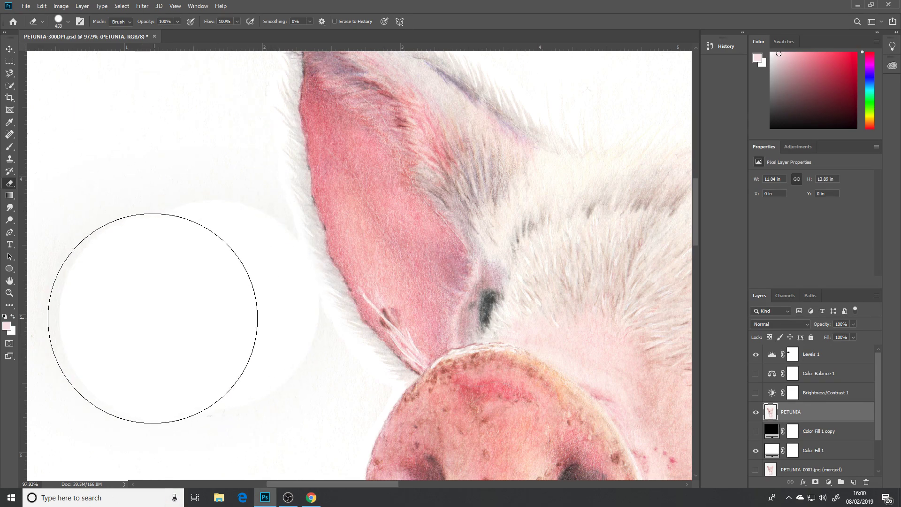
Erase the remaining paper up along the outer edge of the left-hand ear, reducing the eraser to 165 and 74 pixels.
scroll(150, 333, down, 3)
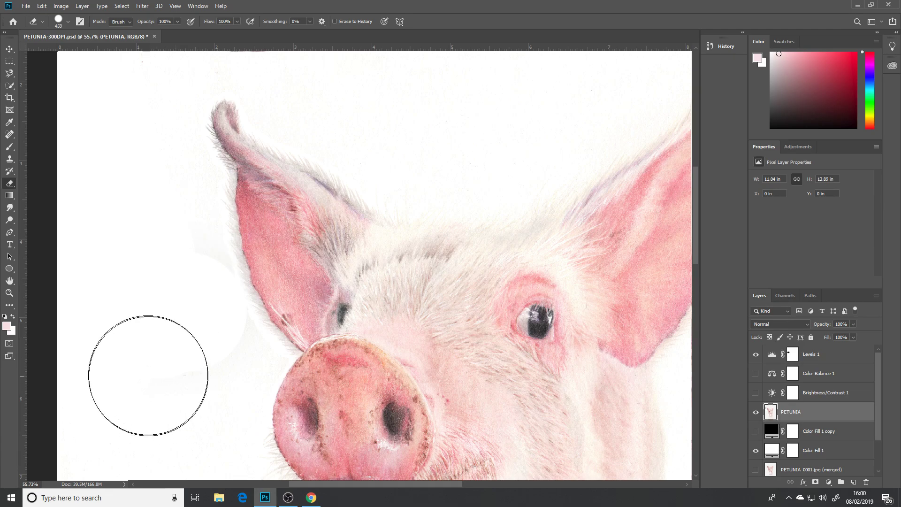
scroll(135, 338, up, 3)
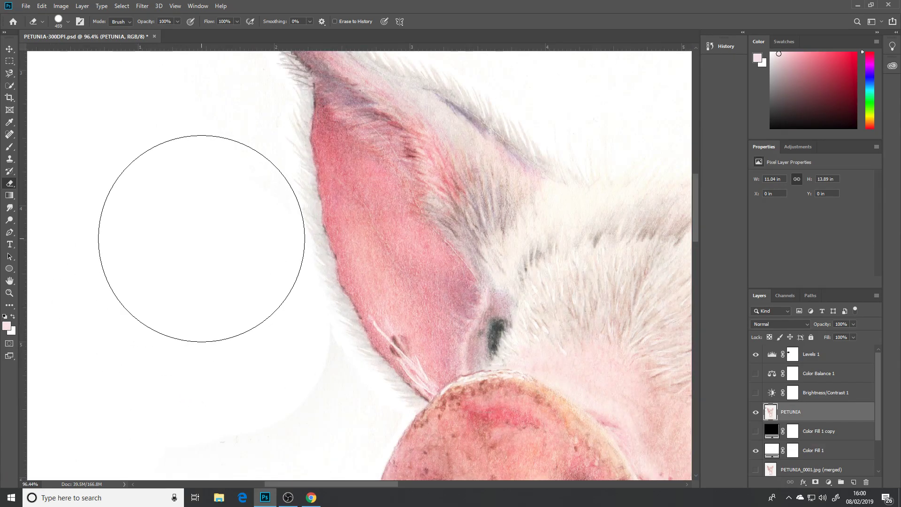
scroll(162, 251, up, 6)
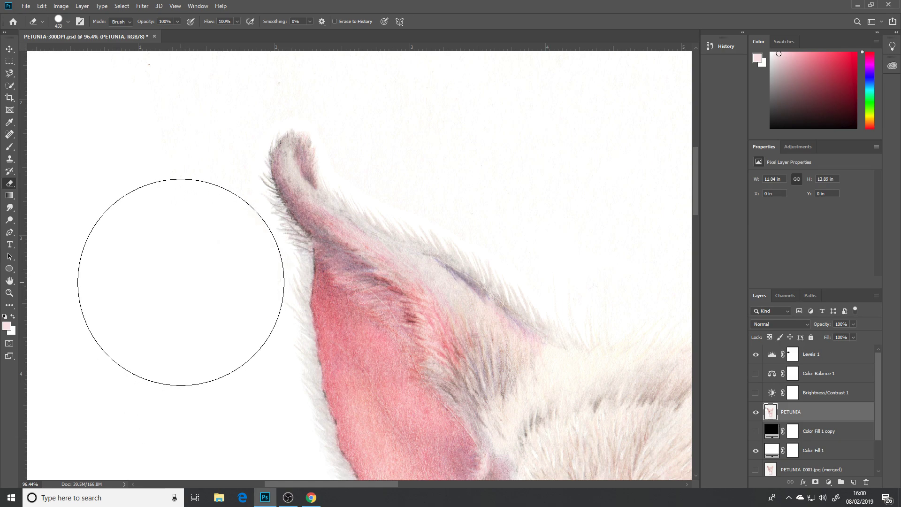
drag(176, 280, 109, 278)
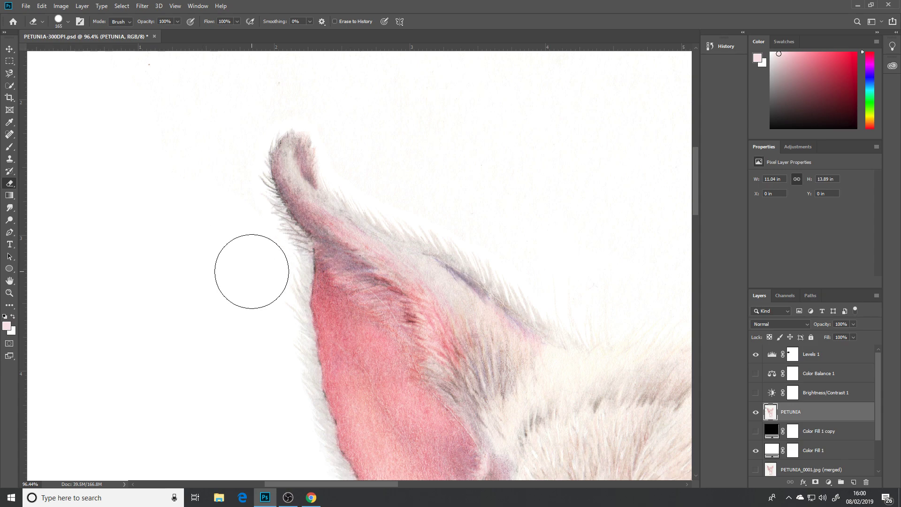
drag(240, 267, 214, 277)
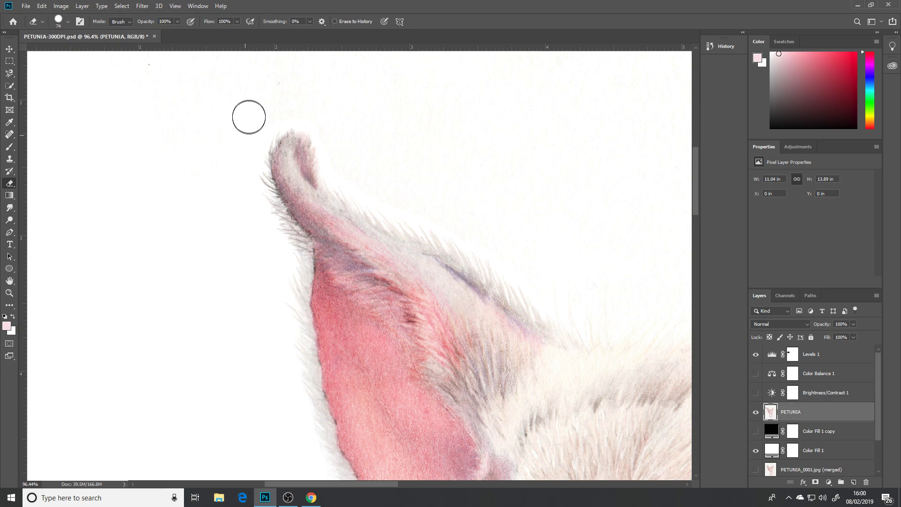
Enlarge the eraser again and show the black Color Fill 1 copy layer to reveal the paper still left.
drag(101, 217, 157, 237)
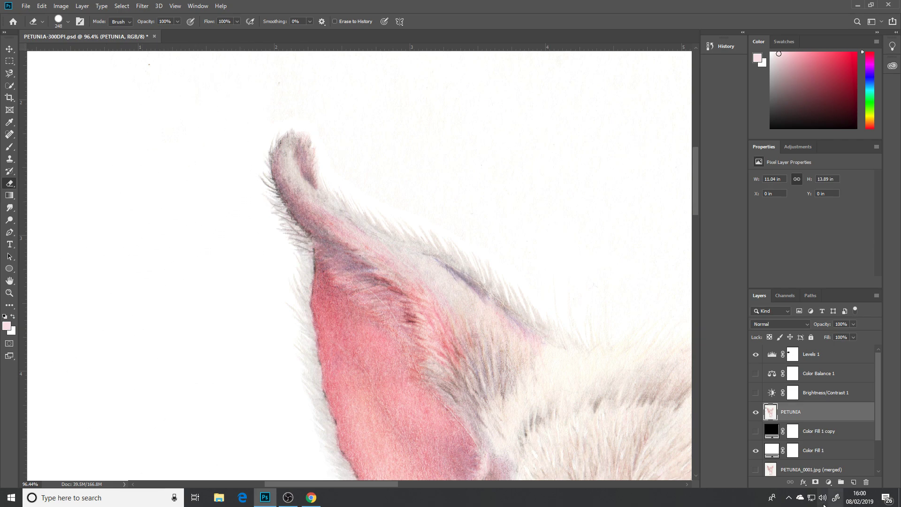
click(756, 431)
scroll(94, 291, up, 3)
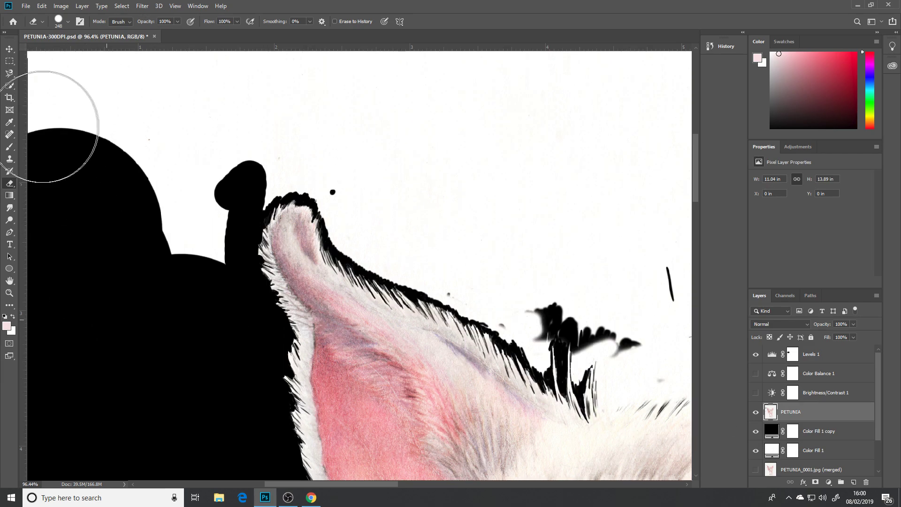
scroll(43, 127, up, 1)
mouse_move(85, 238)
mouse_down()
mouse_move(252, 262)
mouse_move(258, 275)
mouse_move(210, 241)
mouse_up()
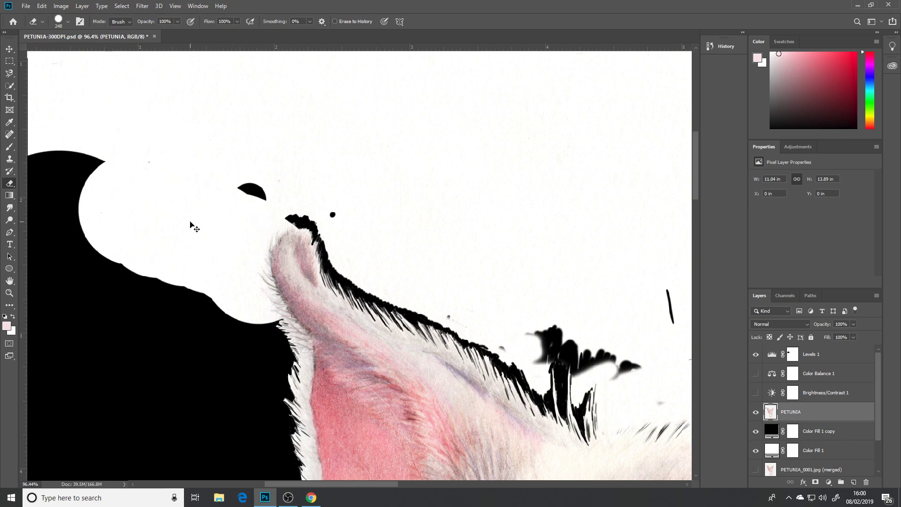
key(ctrl+z)
Erase the paper from the upper-left corner of the drawing down to the tip of the left-hand ear.
key(space)
mouse_move(165, 214)
mouse_down()
mouse_move(453, 416)
mouse_move(332, 365)
mouse_up()
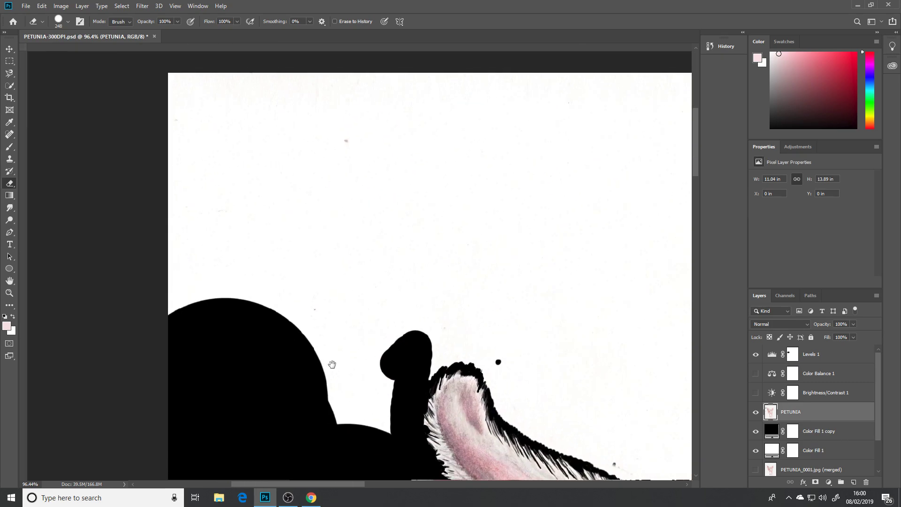
mouse_move(191, 110)
mouse_down()
mouse_move(504, 120)
mouse_move(208, 153)
mouse_move(151, 215)
mouse_move(232, 179)
mouse_move(199, 284)
mouse_move(230, 345)
mouse_move(300, 309)
mouse_move(306, 388)
mouse_move(327, 434)
mouse_move(345, 421)
mouse_move(378, 330)
mouse_move(401, 334)
mouse_move(423, 320)
mouse_move(477, 312)
mouse_move(422, 180)
mouse_move(385, 257)
mouse_move(503, 182)
mouse_move(545, 221)
mouse_move(519, 215)
mouse_up()
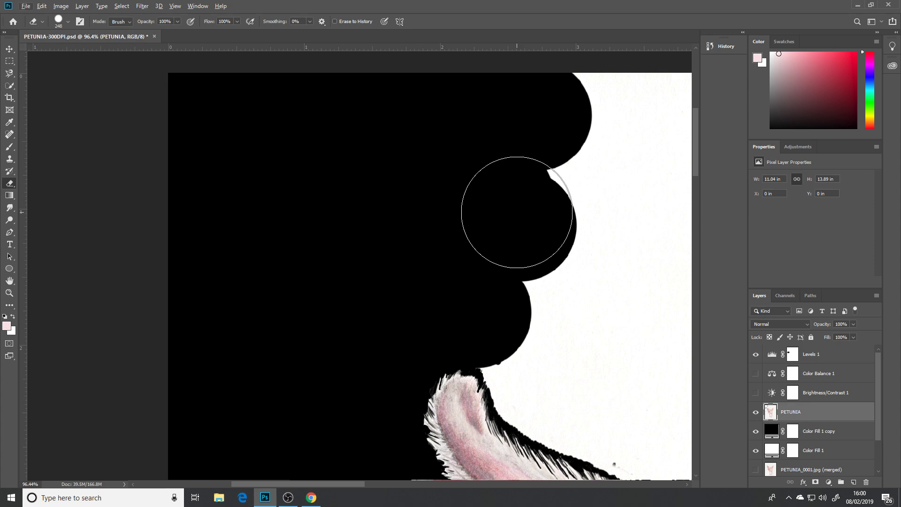
Erase a strip of paper along the left, bottom and right edges of the whole drawing.
scroll(518, 209, down, 5)
scroll(517, 210, down, 2)
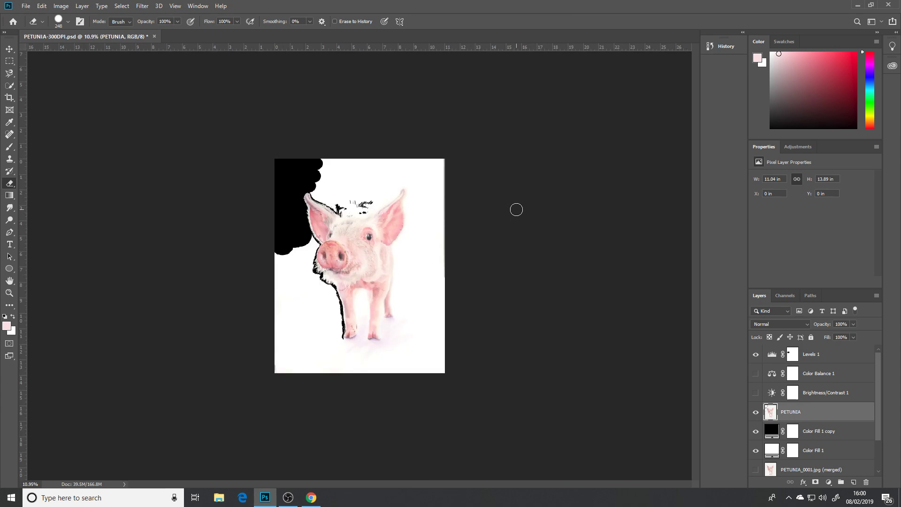
scroll(358, 211, up, 2)
mouse_move(228, 247)
mouse_down()
mouse_move(225, 445)
mouse_move(218, 432)
mouse_move(510, 434)
mouse_up()
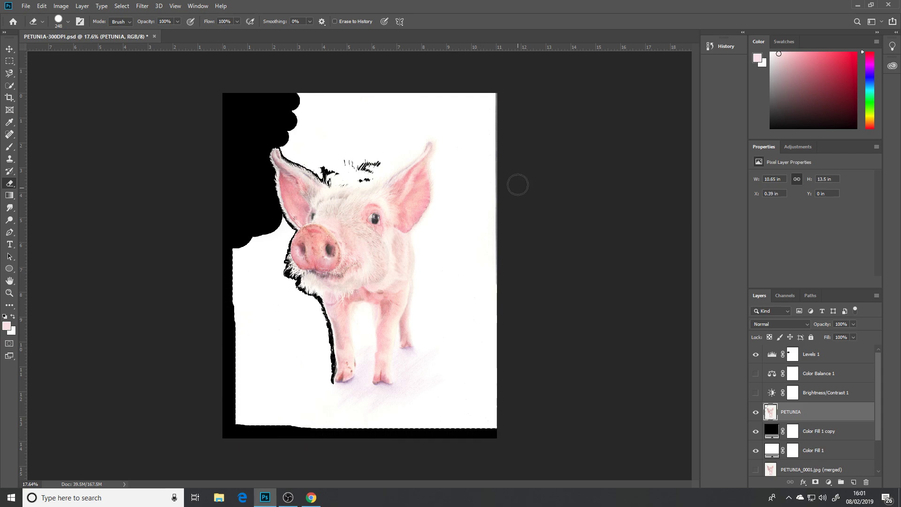
drag(495, 94, 490, 437)
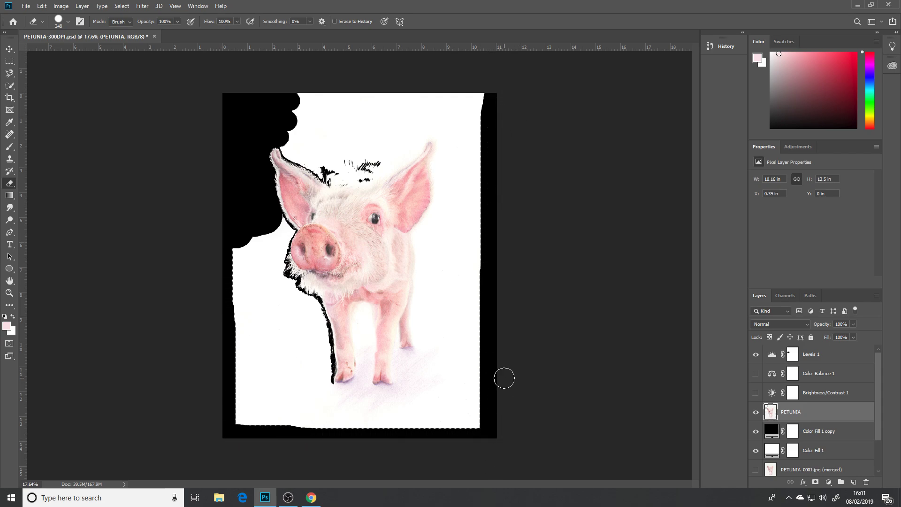
Erase the paper across the top of the drawing and down between the ears, plus a patch at its lower-right corner.
drag(467, 401, 455, 428)
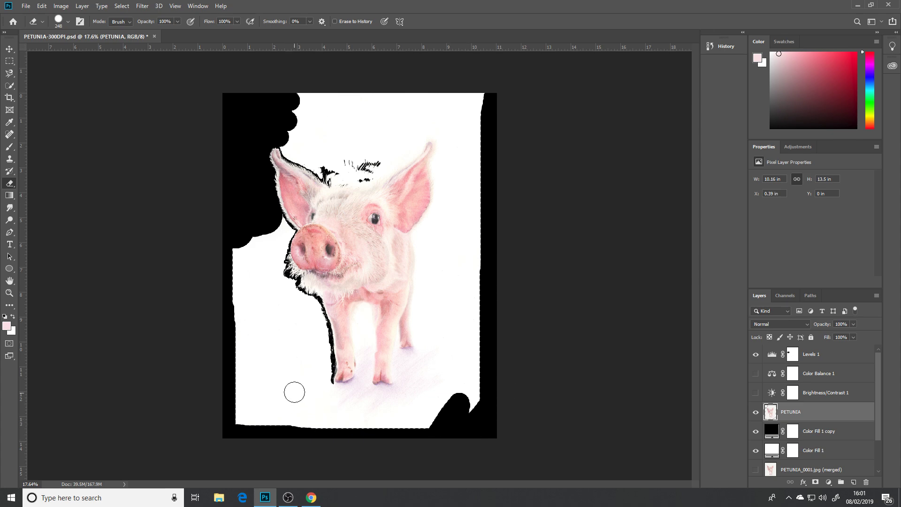
mouse_move(303, 87)
mouse_down()
mouse_move(323, 103)
mouse_move(493, 92)
mouse_move(460, 100)
mouse_move(296, 102)
mouse_move(309, 142)
mouse_move(386, 141)
mouse_move(345, 156)
mouse_move(391, 156)
mouse_up()
key(ctrl+z)
mouse_move(358, 105)
mouse_down()
mouse_move(317, 136)
mouse_move(292, 88)
mouse_move(503, 89)
mouse_move(275, 112)
mouse_move(495, 115)
mouse_move(351, 116)
mouse_up()
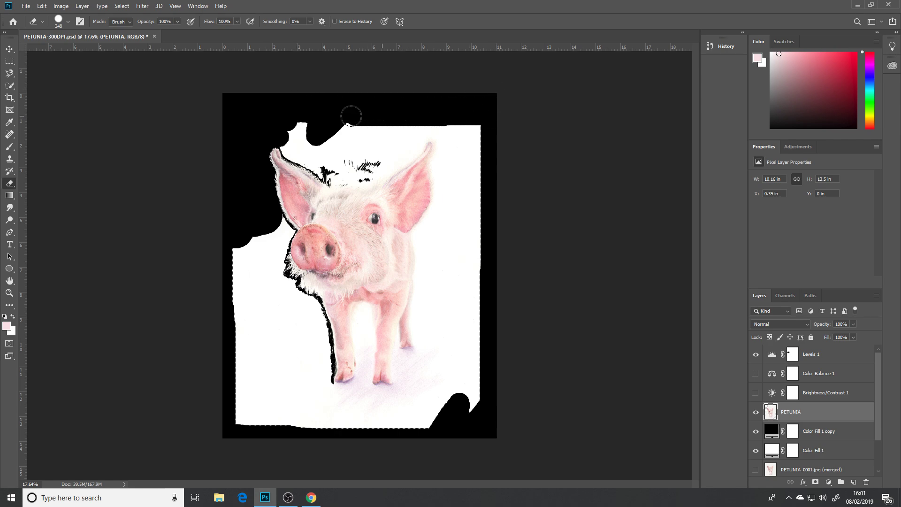
mouse_move(290, 125)
mouse_down()
mouse_move(354, 158)
mouse_move(409, 130)
mouse_move(308, 123)
mouse_move(364, 144)
mouse_up()
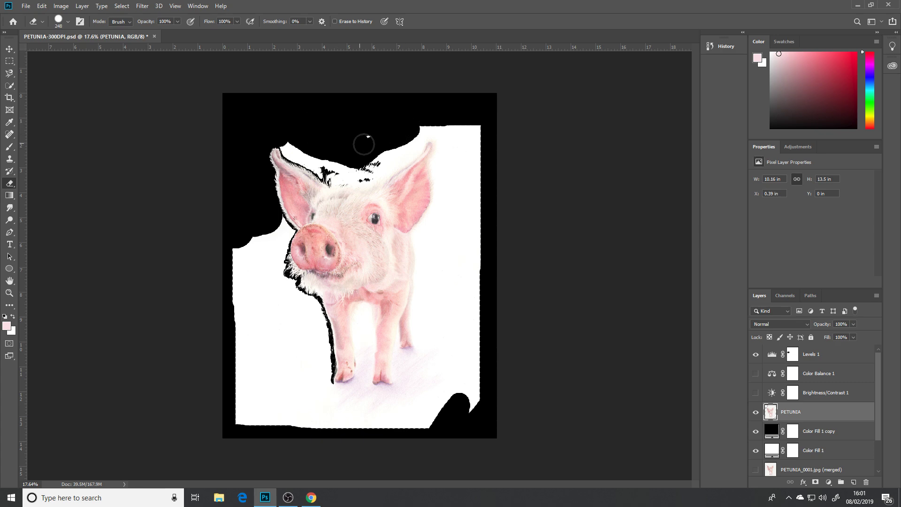
Erase the open paper to the right of the pig's ear and body and to the left of its snout and legs.
mouse_move(456, 118)
mouse_down()
mouse_move(464, 161)
mouse_move(480, 135)
mouse_move(476, 127)
mouse_move(452, 210)
mouse_move(432, 236)
mouse_move(432, 290)
mouse_move(449, 291)
mouse_move(466, 328)
mouse_move(479, 421)
mouse_up()
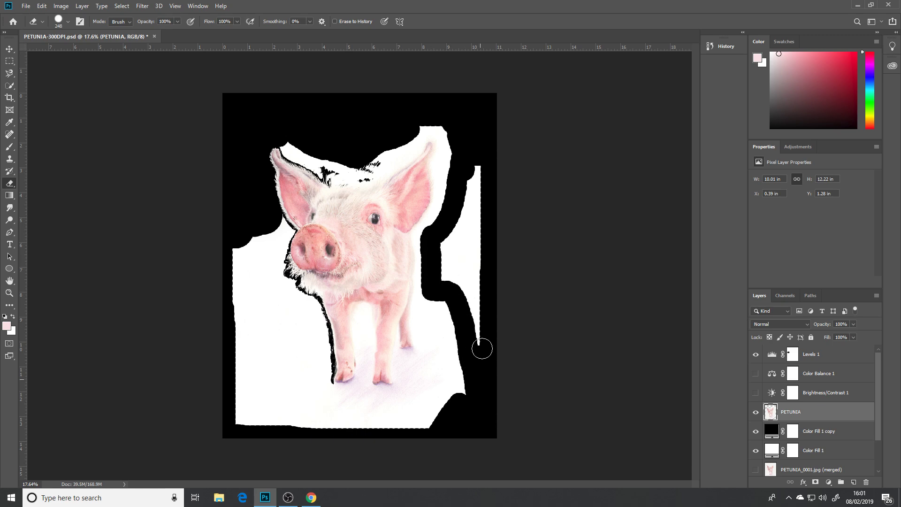
mouse_move(482, 347)
mouse_down()
mouse_move(490, 150)
mouse_move(473, 319)
mouse_move(450, 275)
mouse_move(449, 230)
mouse_move(477, 159)
mouse_move(465, 278)
mouse_up()
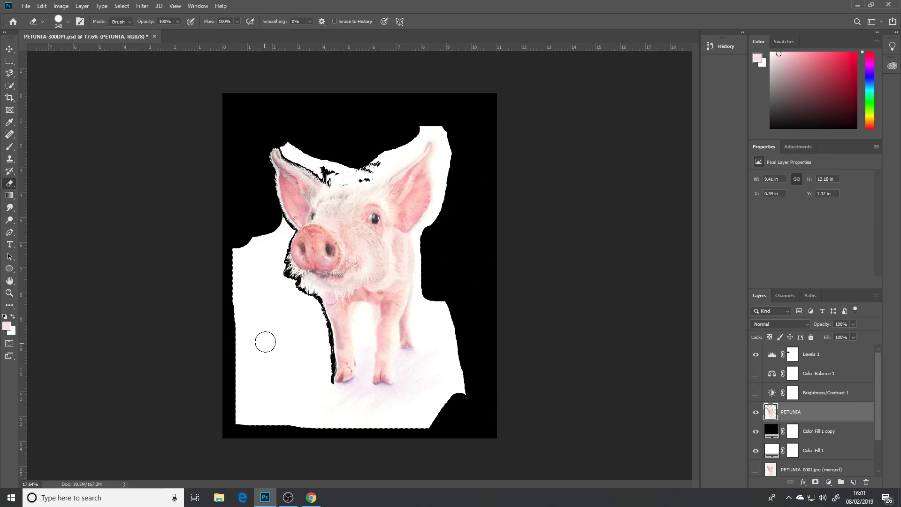
mouse_move(283, 305)
mouse_down()
mouse_move(300, 333)
mouse_move(280, 365)
mouse_move(281, 390)
mouse_up()
mouse_move(299, 334)
mouse_down()
mouse_move(296, 413)
mouse_move(290, 422)
mouse_move(294, 370)
mouse_move(269, 442)
mouse_move(267, 432)
mouse_move(241, 428)
mouse_move(248, 281)
mouse_move(233, 245)
mouse_move(236, 334)
mouse_move(274, 234)
mouse_move(270, 291)
mouse_up()
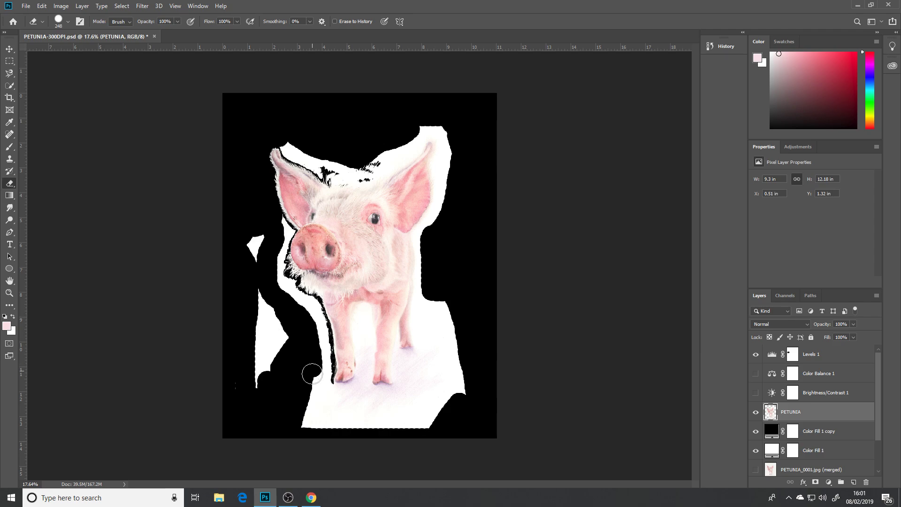
right_click(272, 383)
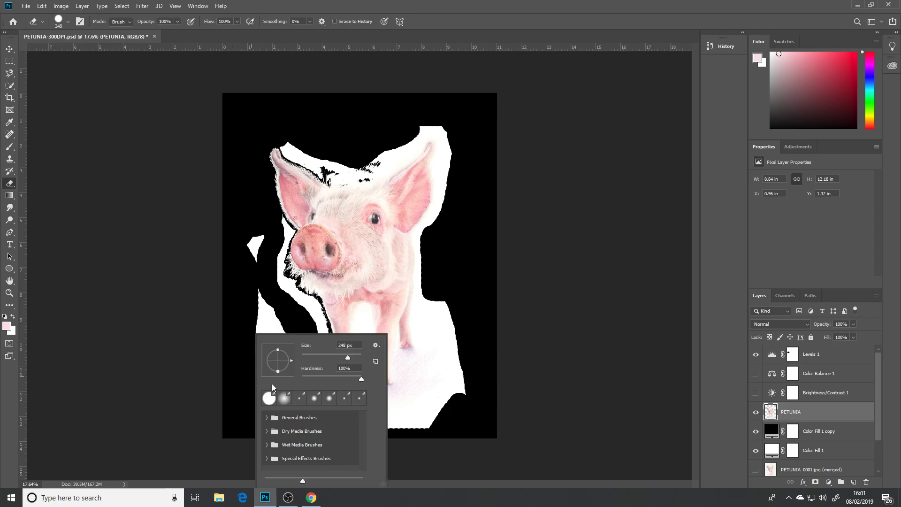
key(super)
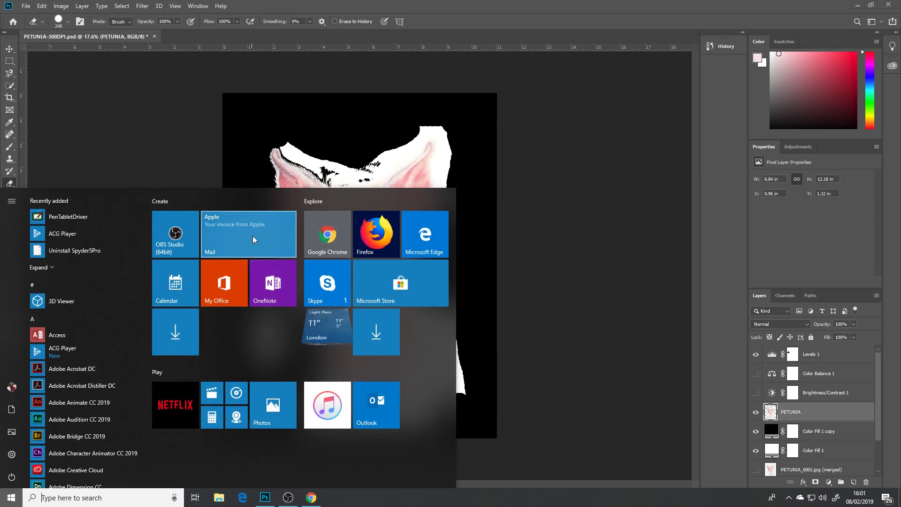
click(252, 168)
right_click(255, 393)
key(super)
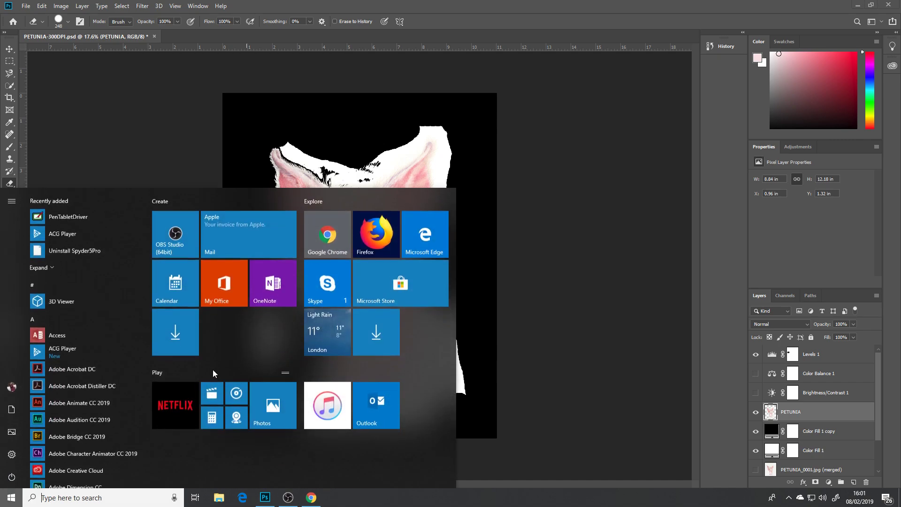
click(189, 137)
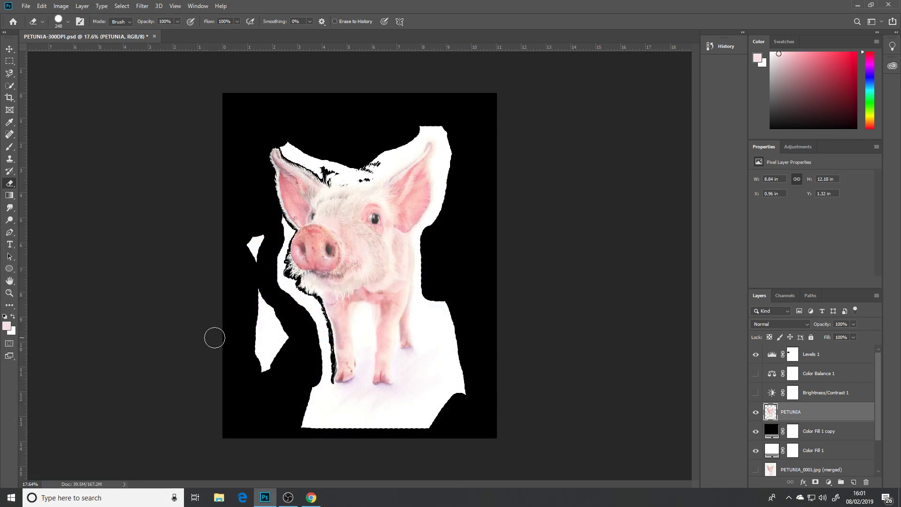
Enlarge the eraser to 497 px and erase the isolated paper patches left of the pig.
alt+right_click(251, 353)
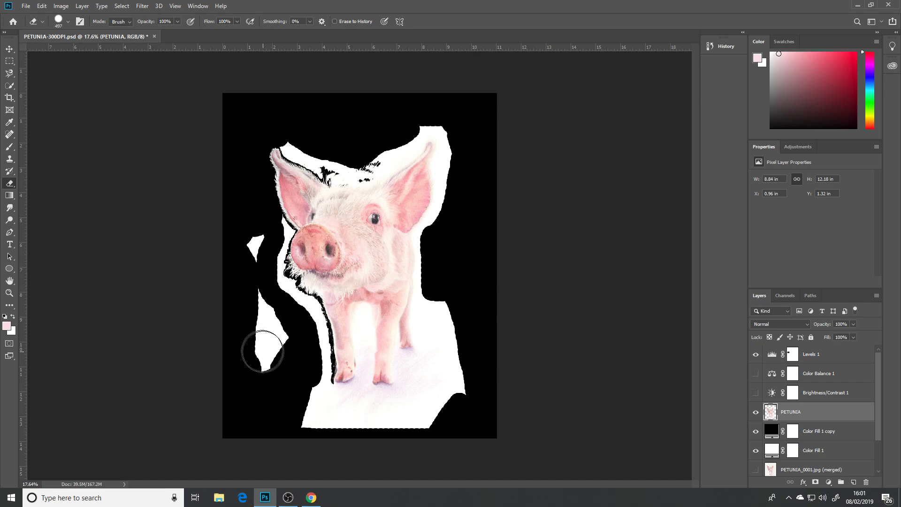
mouse_move(252, 241)
mouse_down()
mouse_move(239, 273)
mouse_move(244, 305)
mouse_move(269, 336)
mouse_move(250, 385)
mouse_up()
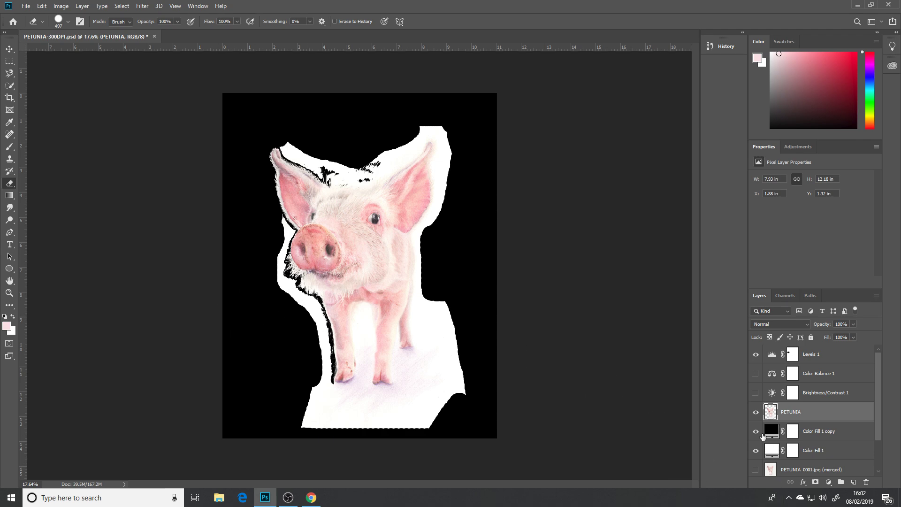
Check the cutout against transparency and black, leaving the Color Fill 1 copy layer hidden and the white Color Fill 1 layer shown.
click(756, 432)
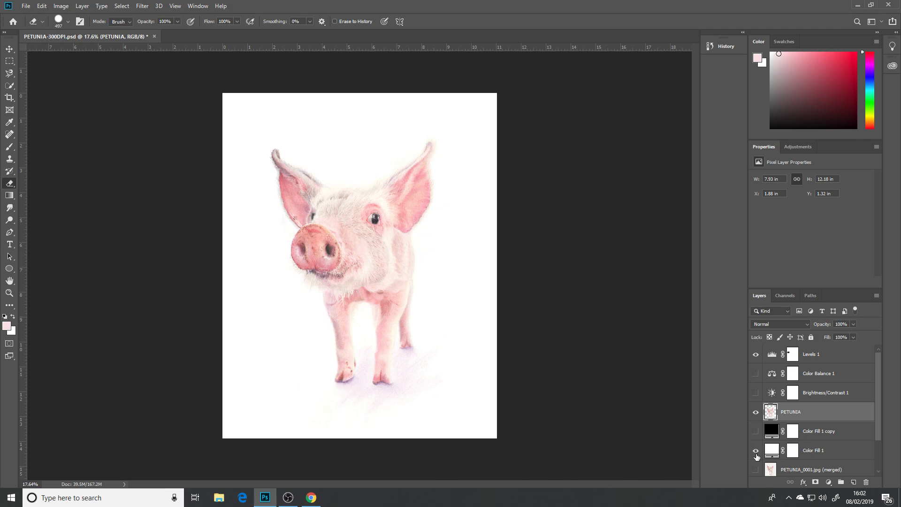
click(756, 452)
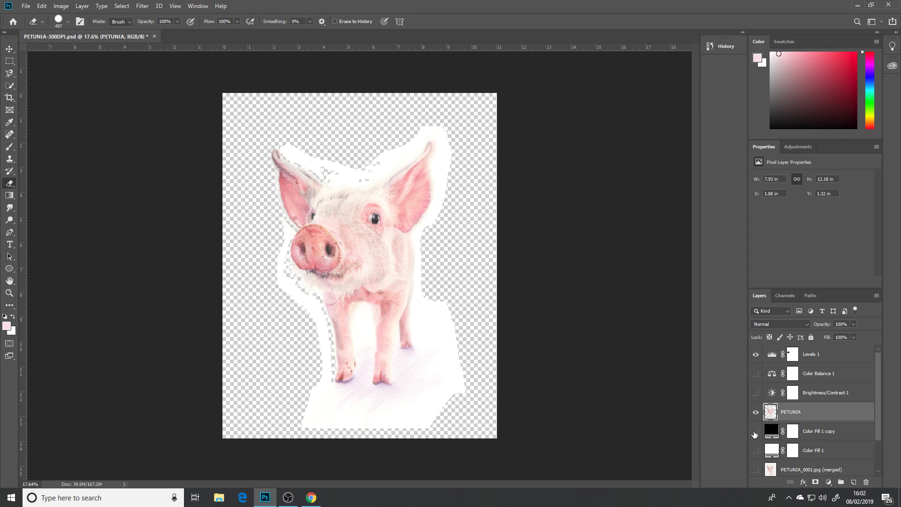
click(755, 431)
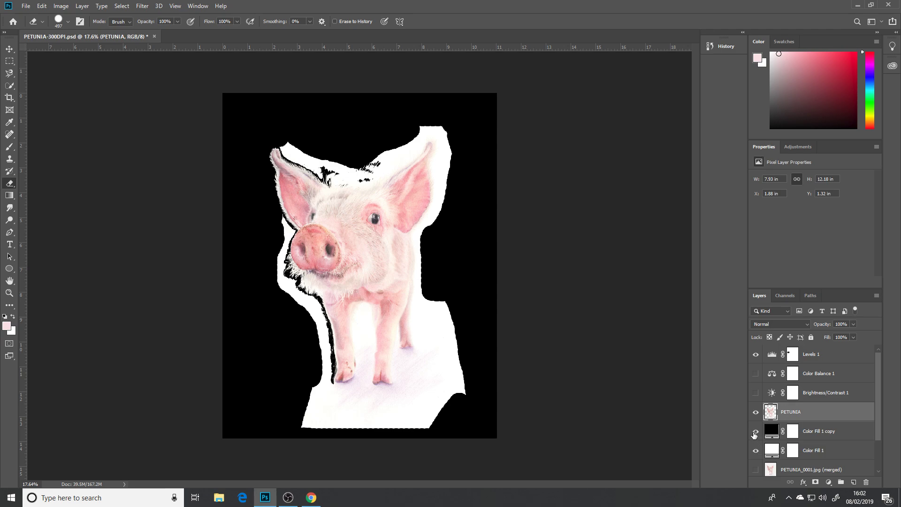
click(756, 432)
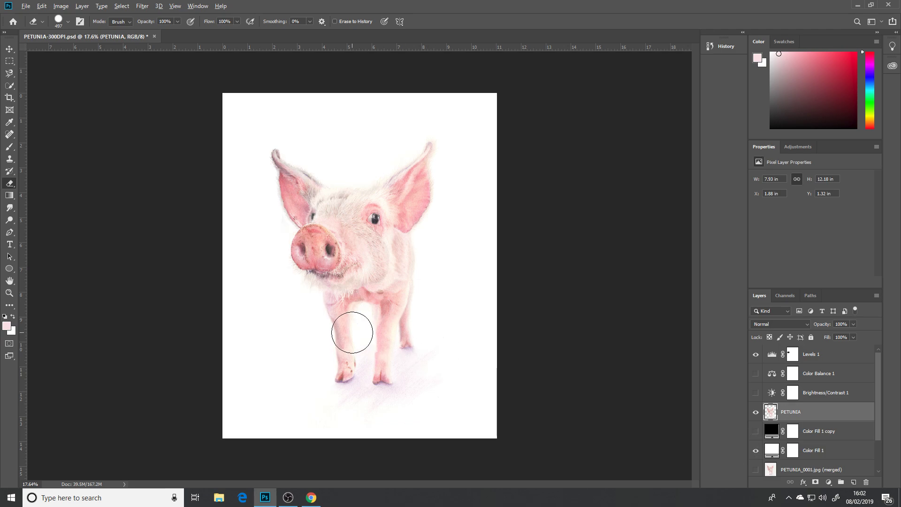
Reduce the eraser to 6 px for fine work around the fur.
scroll(346, 218, up, 3)
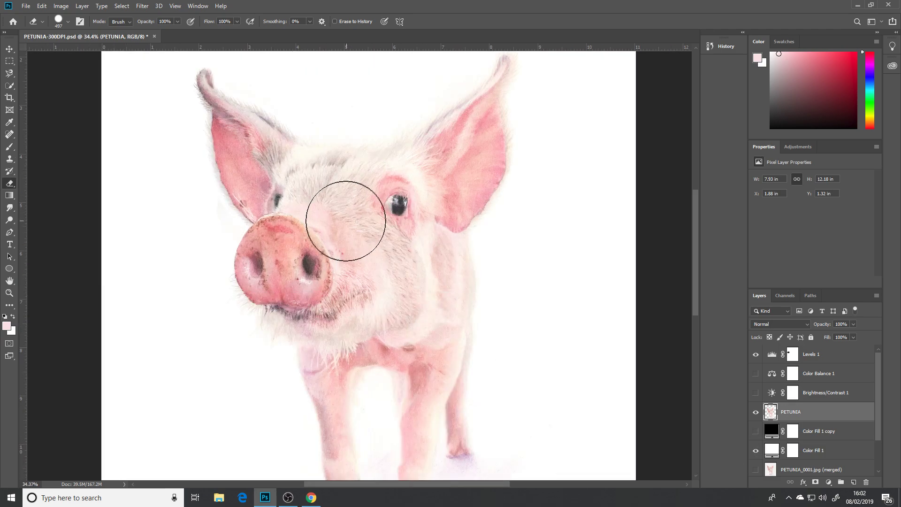
click(59, 21)
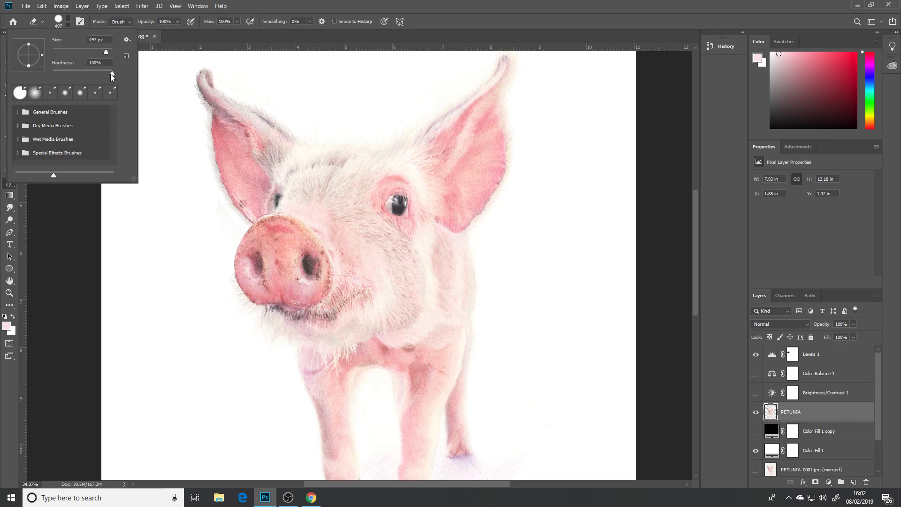
drag(112, 73, 41, 77)
text(6)
key(Return)
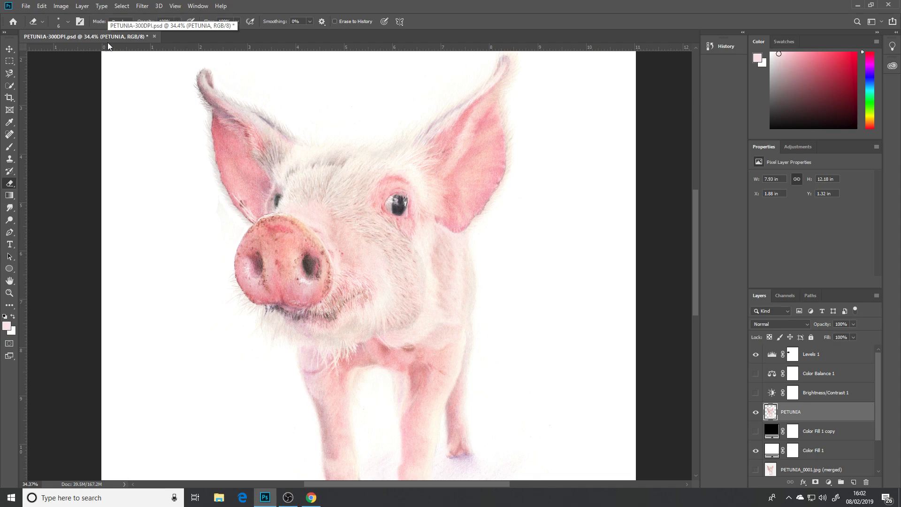
Show the Brightness/Contrast 1 and Color Balance 1 adjustment layers to expose the paper texture above the pig's head.
scroll(193, 283, up, 3)
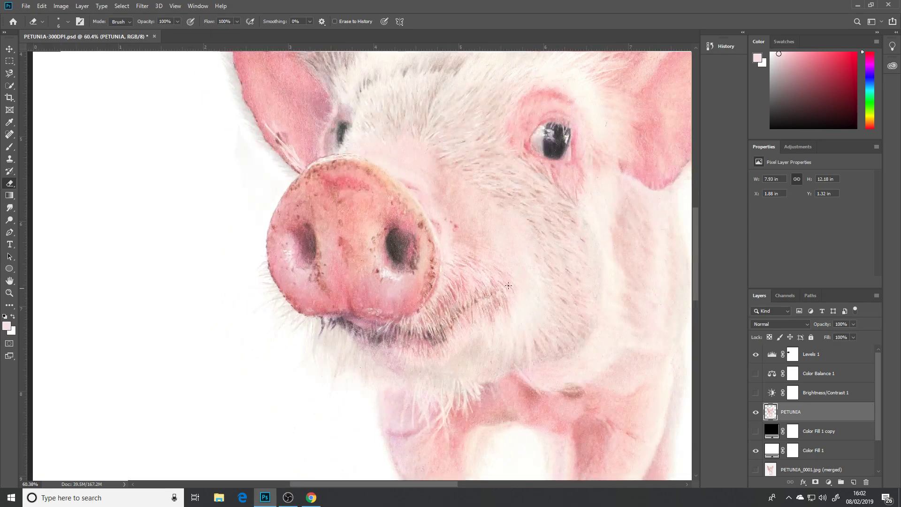
drag(634, 89, 515, 309)
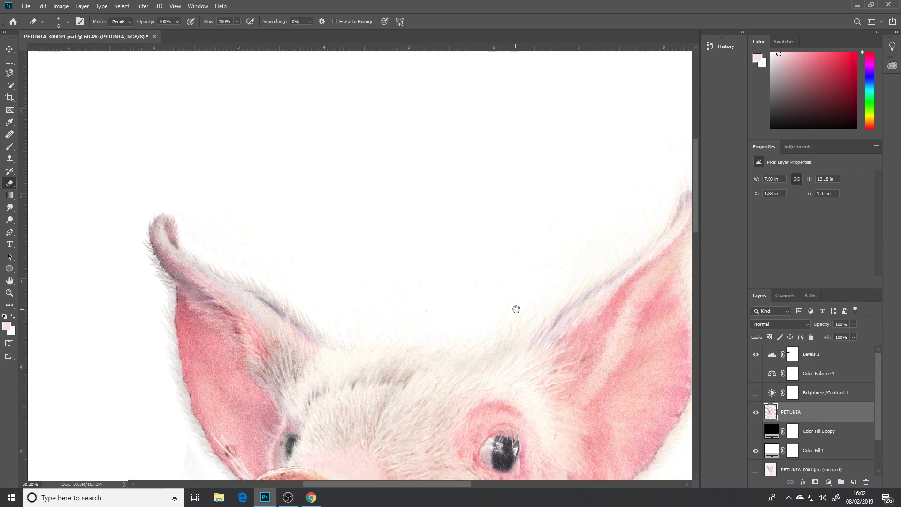
click(757, 393)
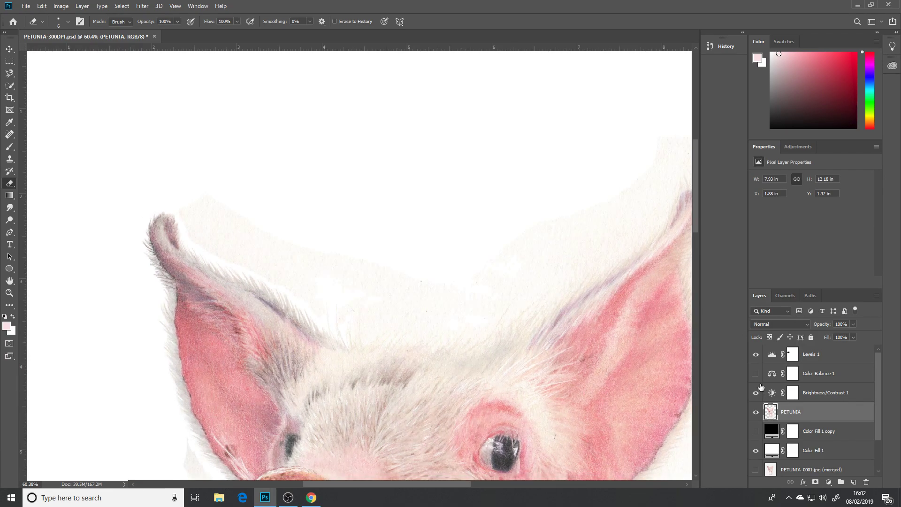
click(756, 373)
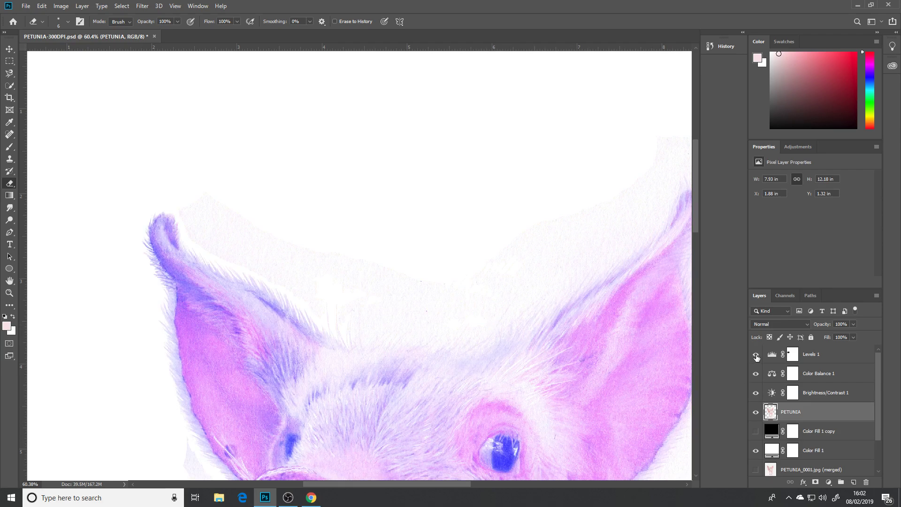
Erase the paper between the fine hairs on top of the head beside the base of the left-hand ear.
scroll(679, 347, up, 1)
scroll(493, 323, up, 1)
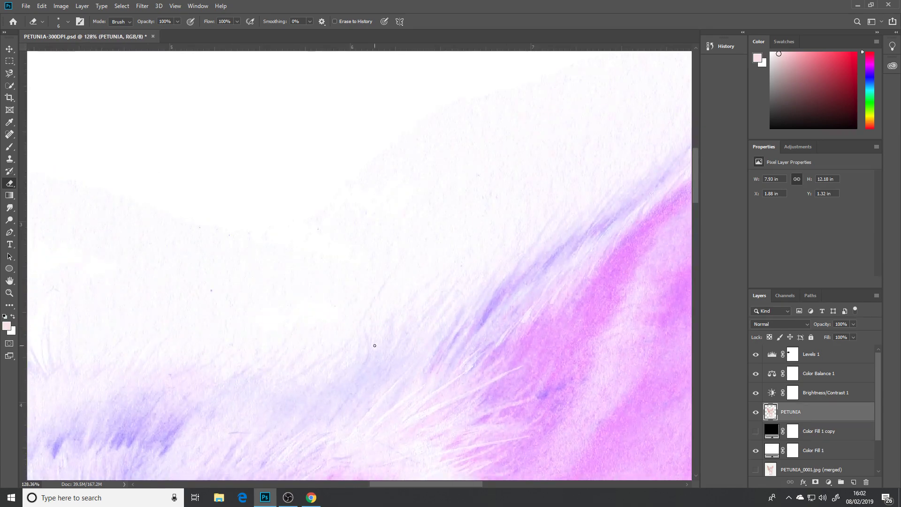
drag(246, 339, 427, 328)
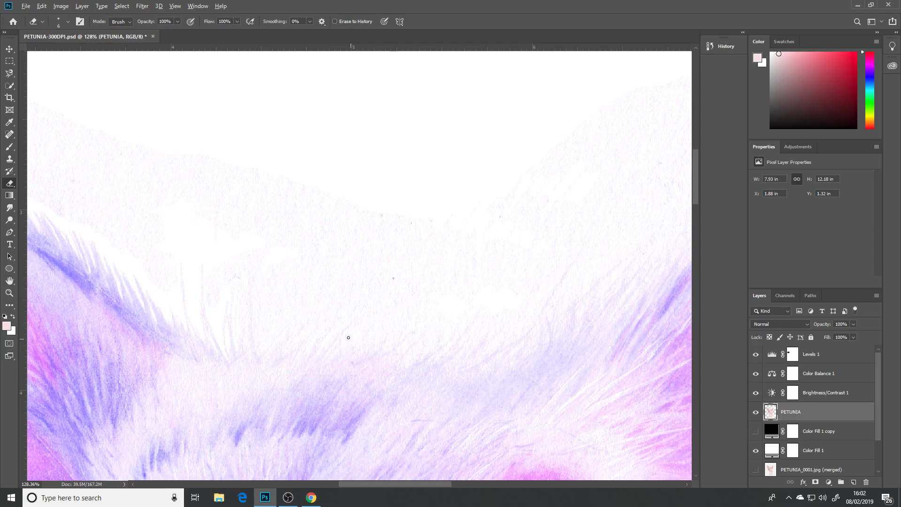
scroll(348, 337, up, 2)
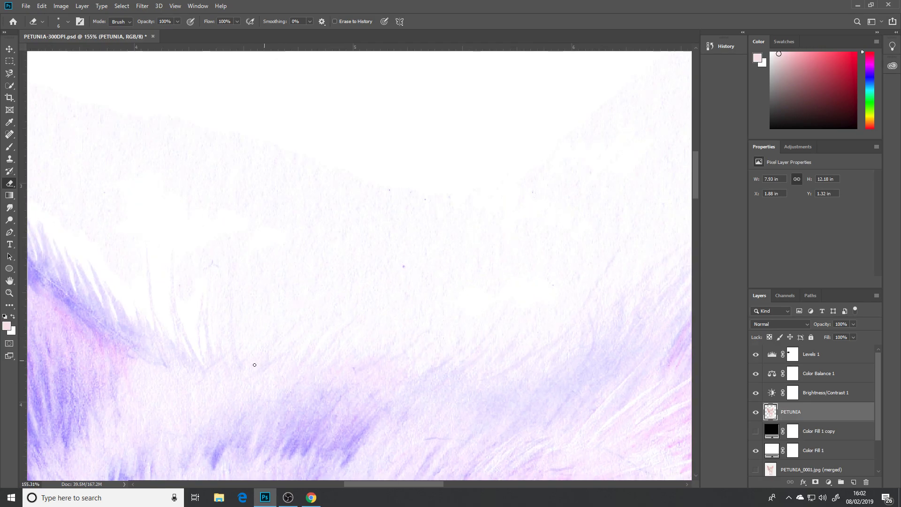
key(alt)
scroll(249, 340, up, 2)
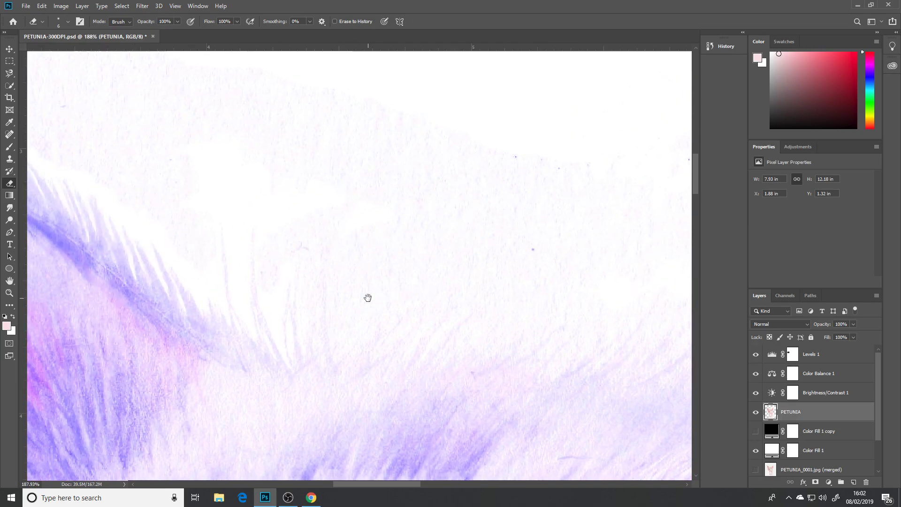
scroll(330, 336, up, 2)
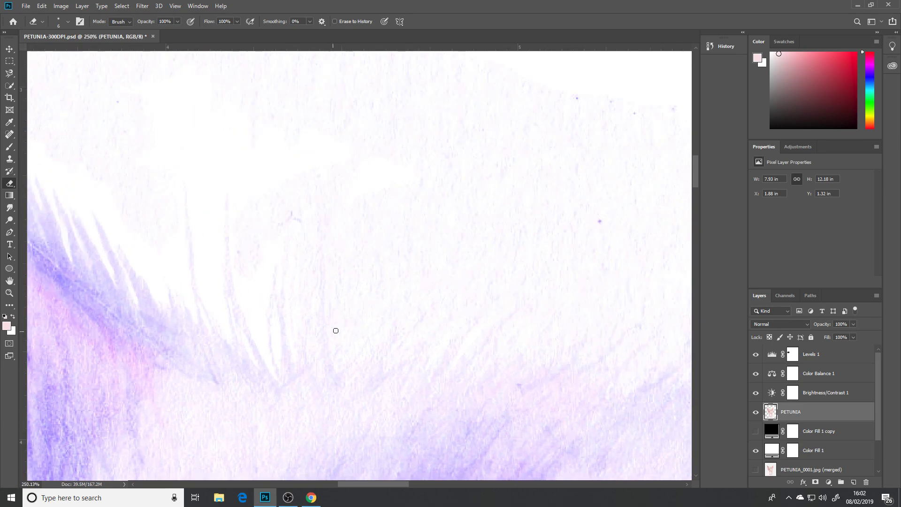
scroll(340, 329, down, 2)
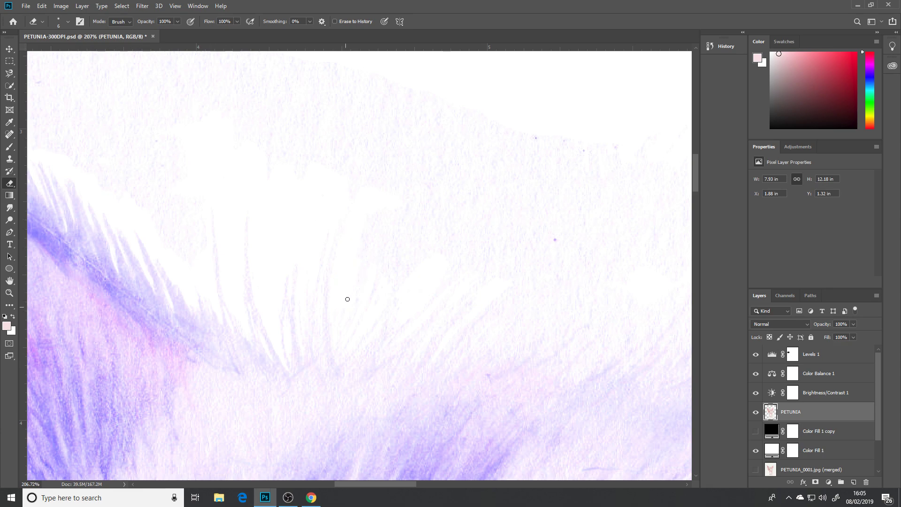
click(64, 5)
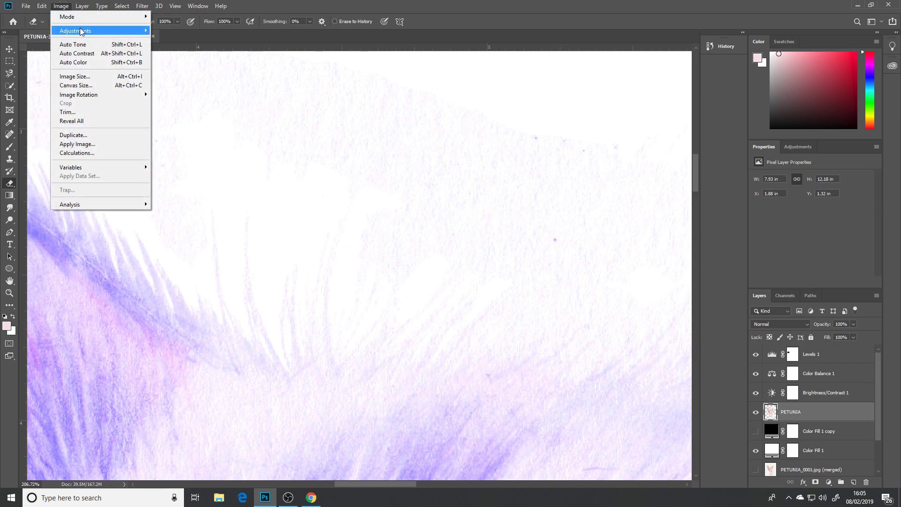
mouse_move(79, 18)
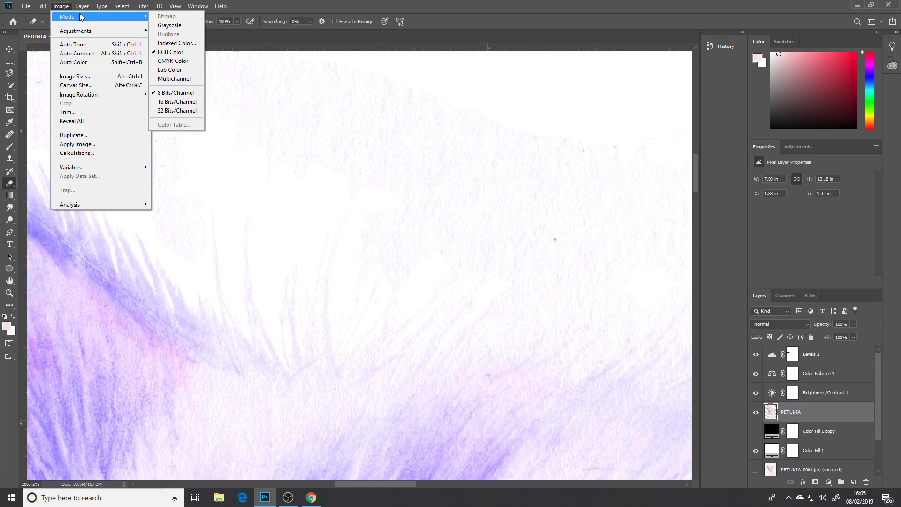
click(117, 17)
click(127, 18)
click(386, 184)
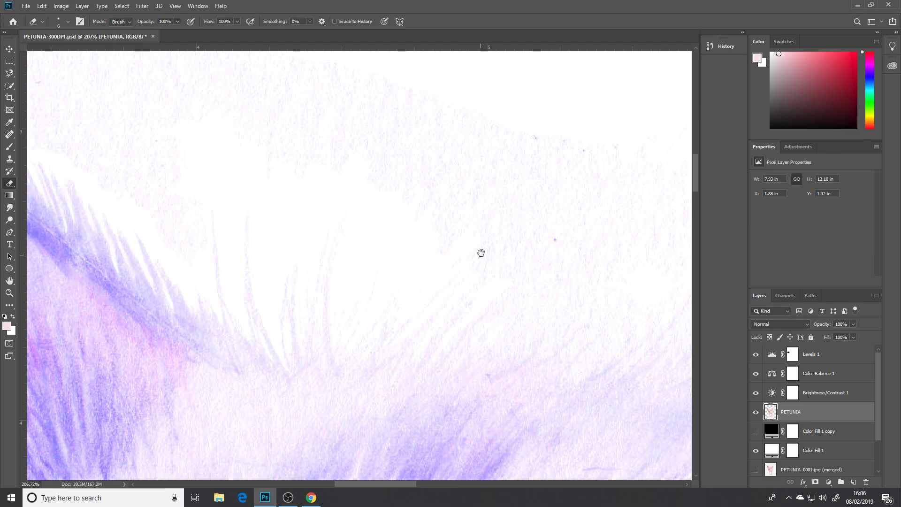
Erase the paper between the fine hairs along the top of the head toward the base of the right-hand ear.
mouse_move(481, 252)
mouse_down()
mouse_move(410, 196)
mouse_move(400, 226)
mouse_up()
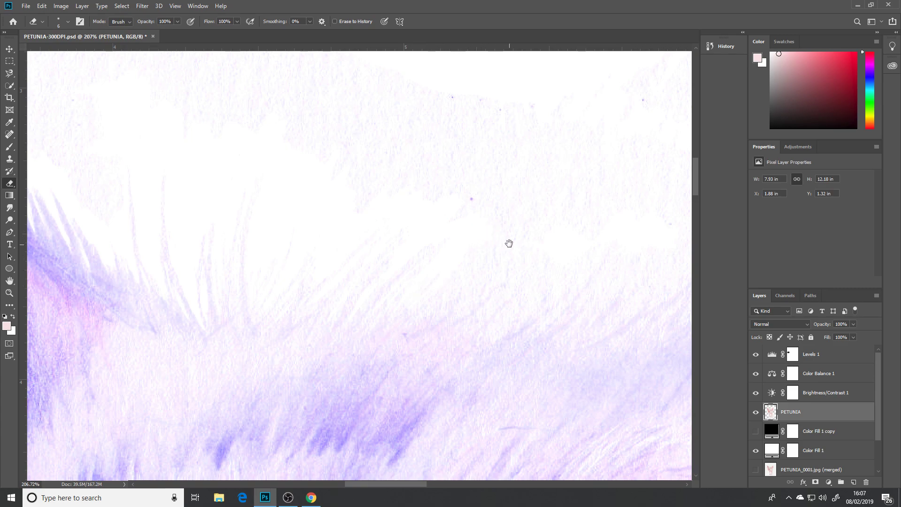
drag(509, 241, 435, 201)
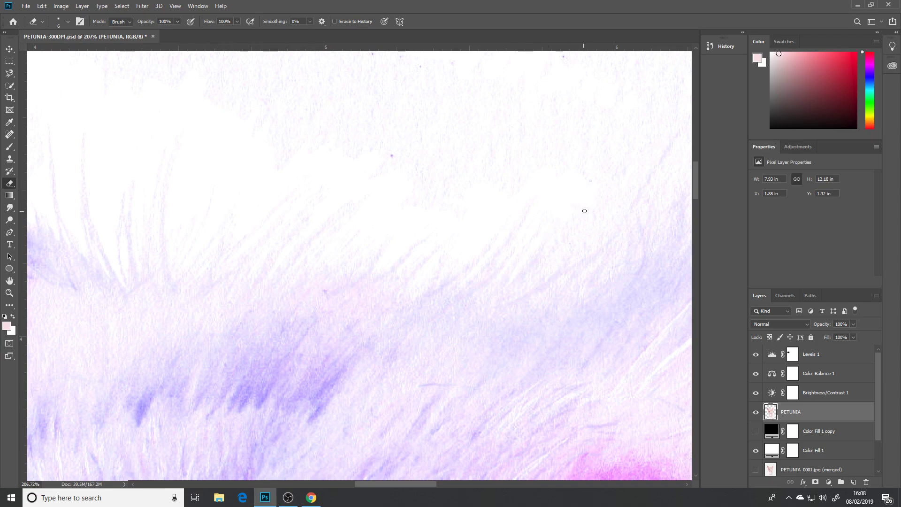
drag(587, 191, 488, 166)
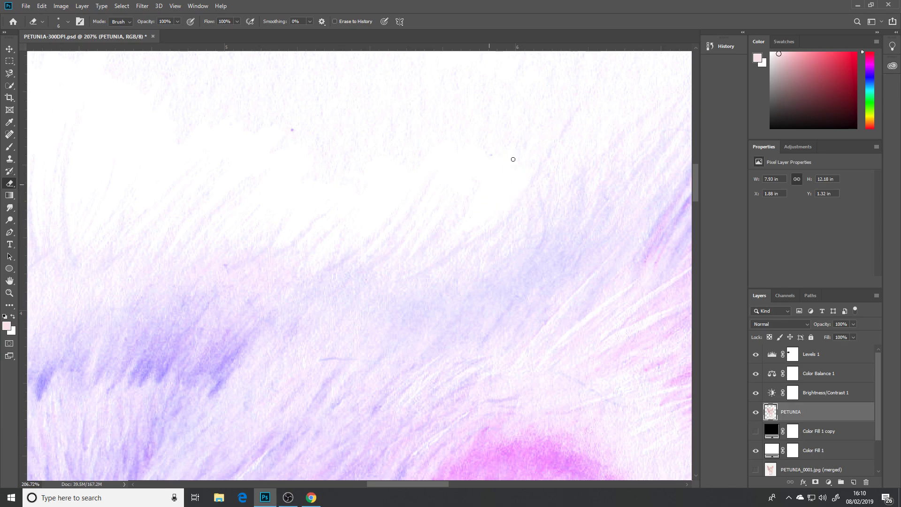
drag(534, 141, 430, 188)
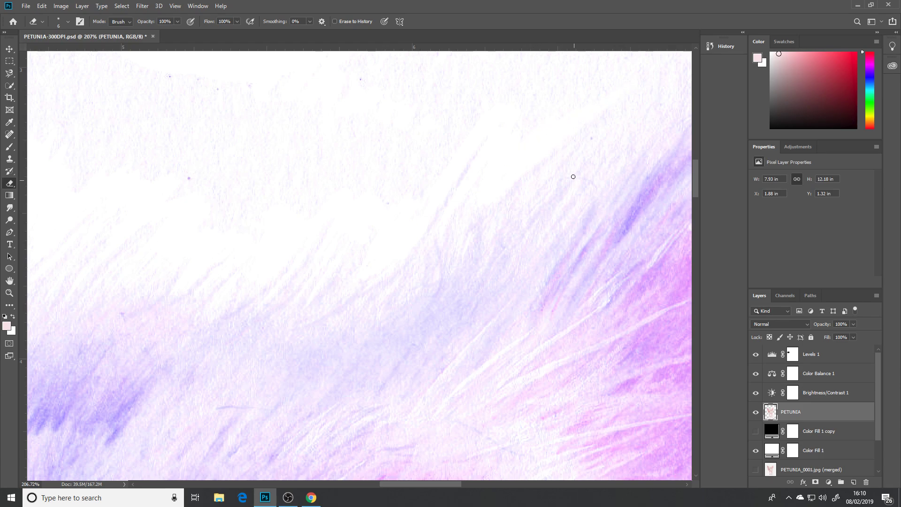
Erase the paper between the hairs along the upper inner edge of the right-hand ear, from its base toward the tip.
drag(549, 177, 394, 204)
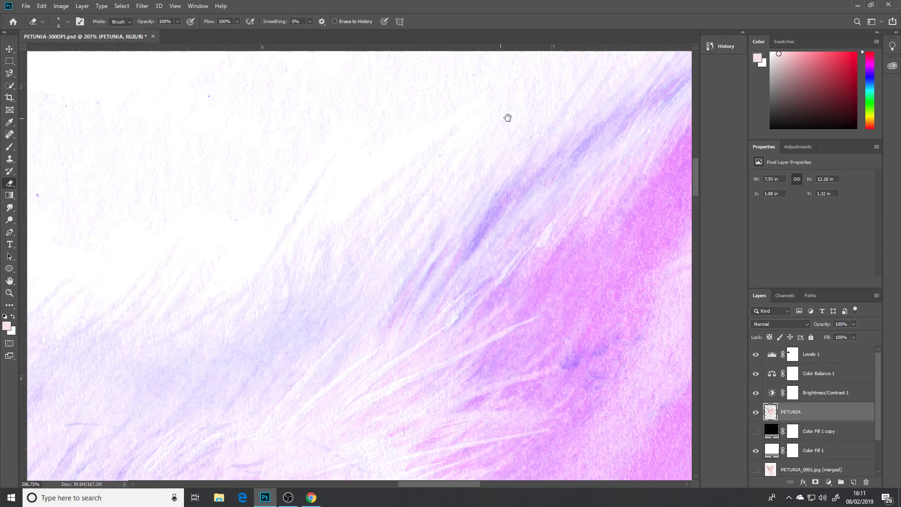
drag(507, 117, 398, 203)
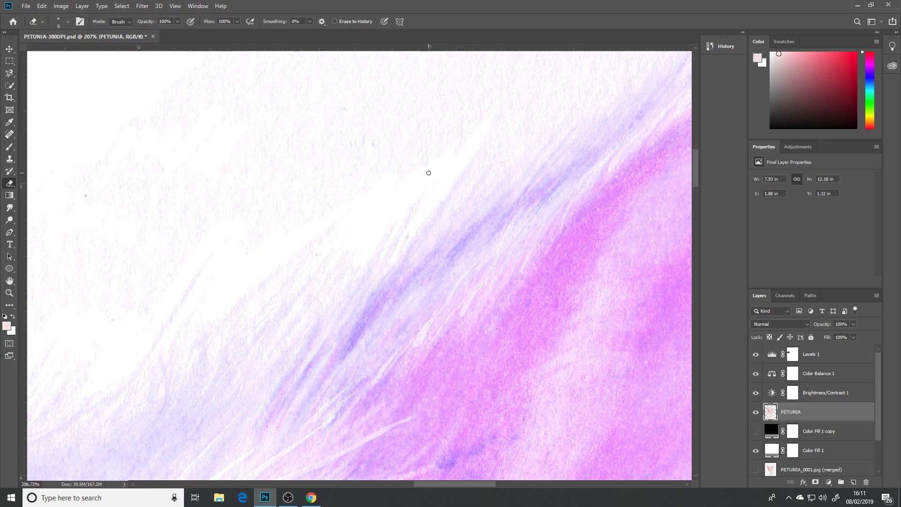
scroll(493, 161, right, 3)
scroll(493, 161, up, 1)
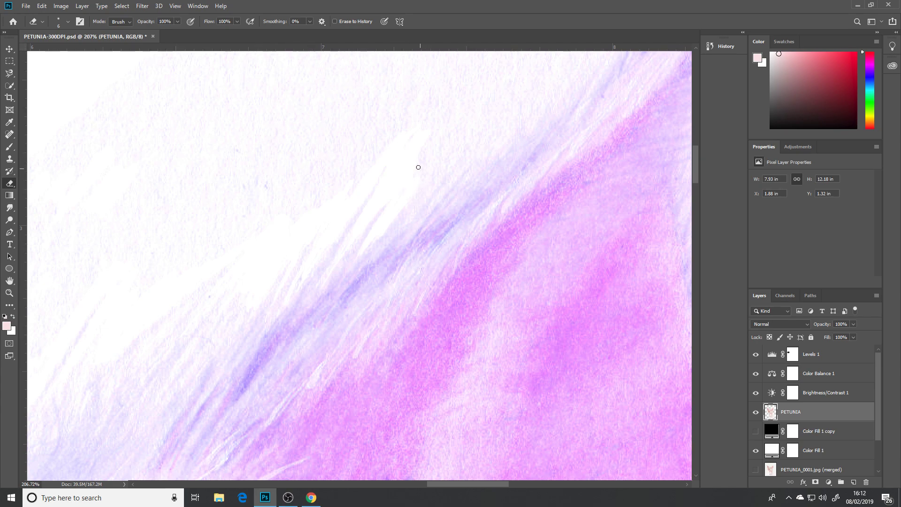
drag(427, 148, 392, 182)
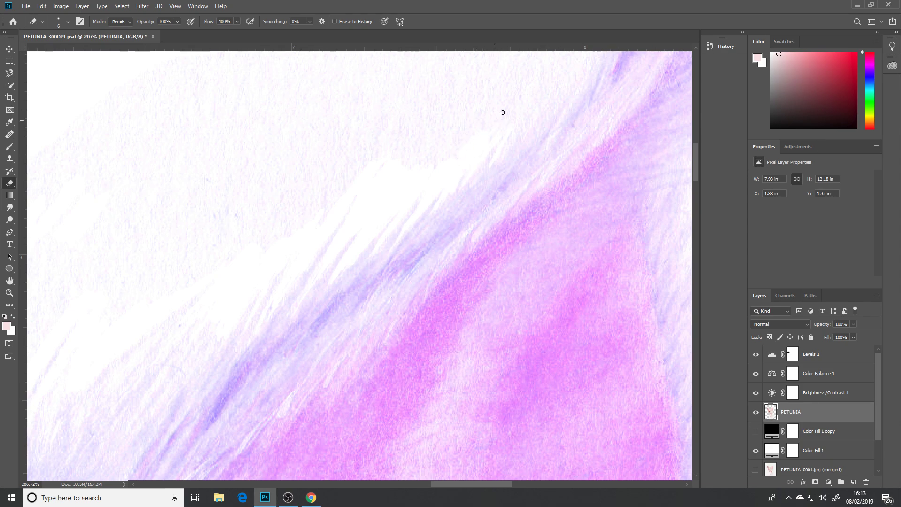
drag(503, 113, 441, 185)
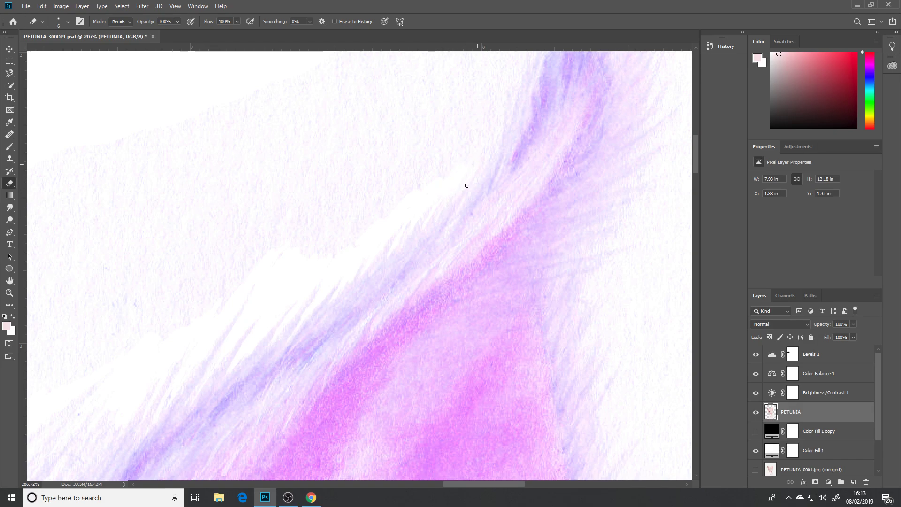
Erase a clean border around the hairs at the tip of the right-hand ear.
drag(498, 113, 428, 206)
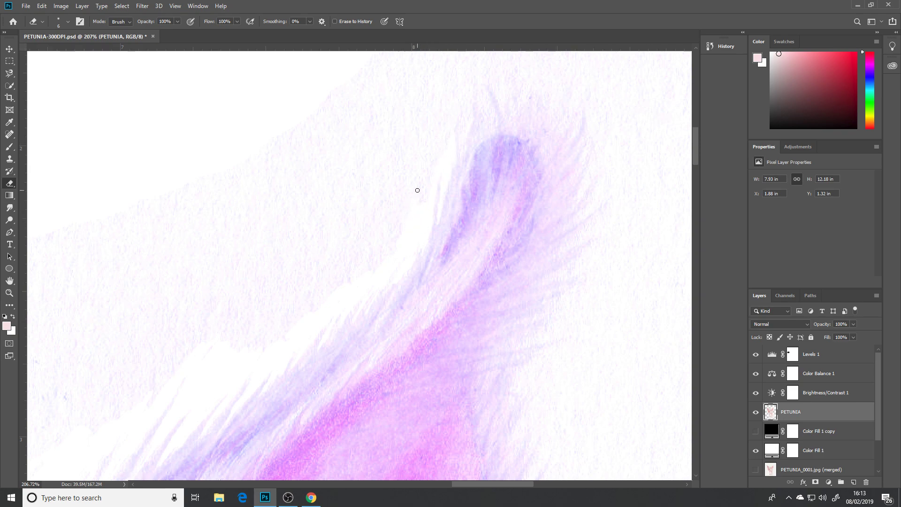
drag(472, 131, 446, 175)
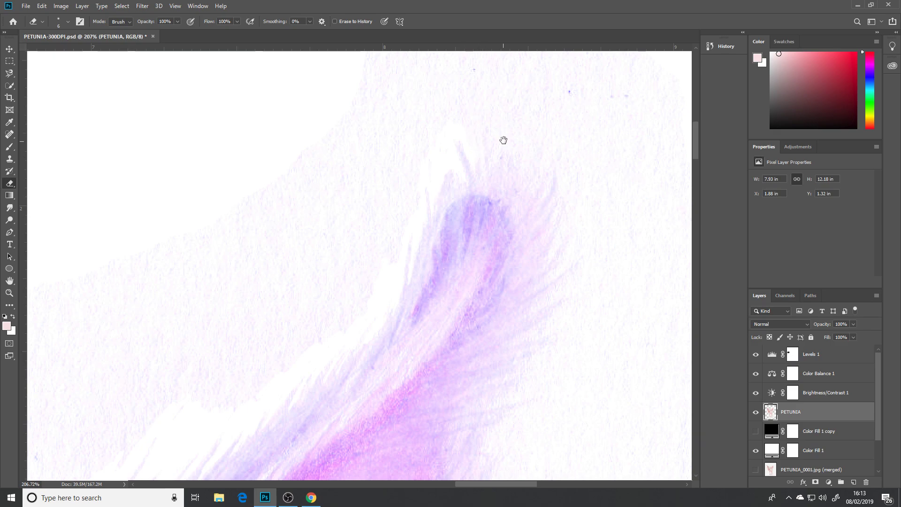
drag(503, 140, 472, 169)
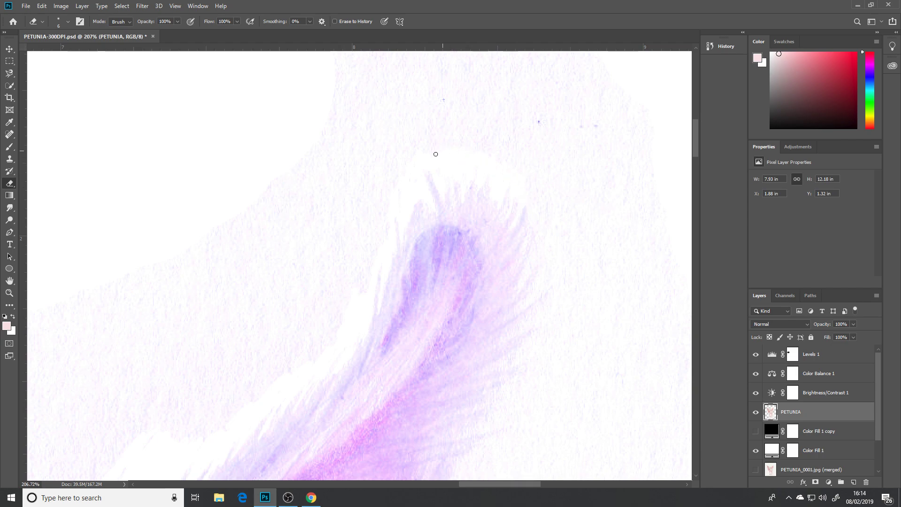
drag(579, 181, 488, 168)
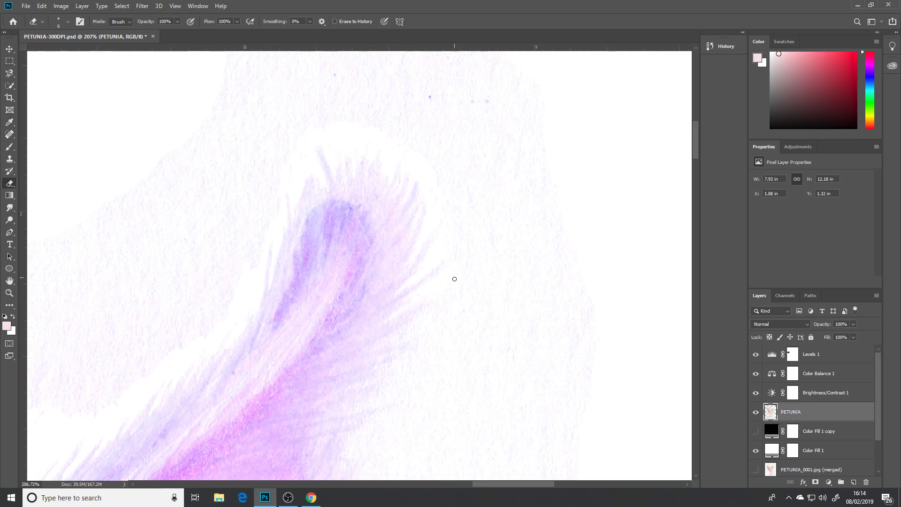
Erase the paper between the long hairs on the outer side of the right-hand ear just below its tip.
scroll(509, 178, down, 3)
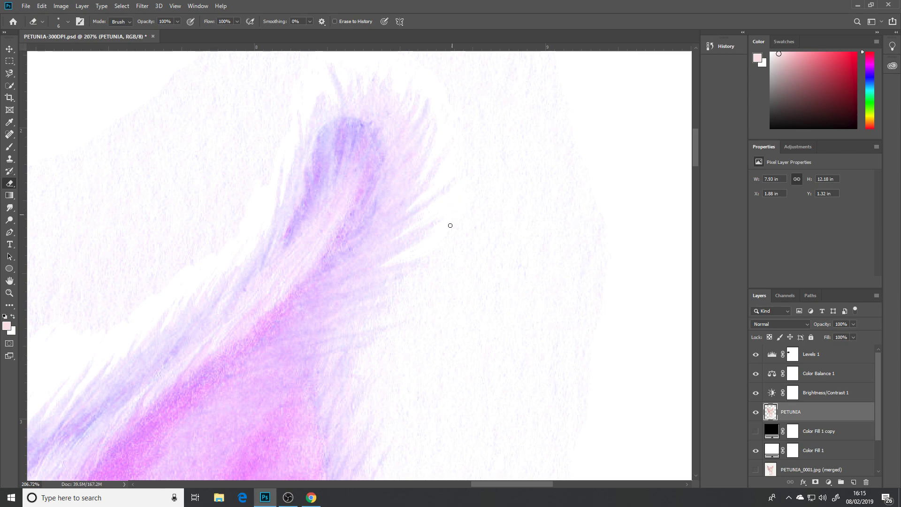
drag(454, 277, 495, 207)
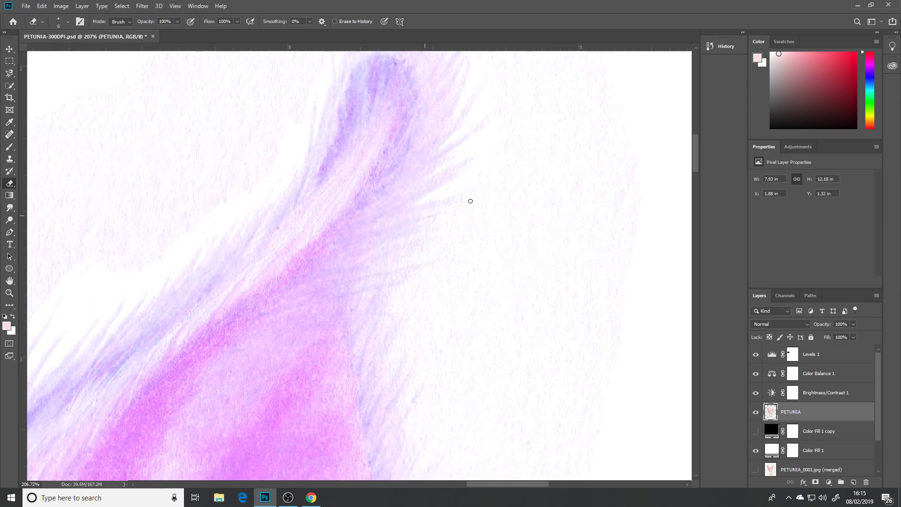
key(ctrl)
drag(481, 240, 499, 201)
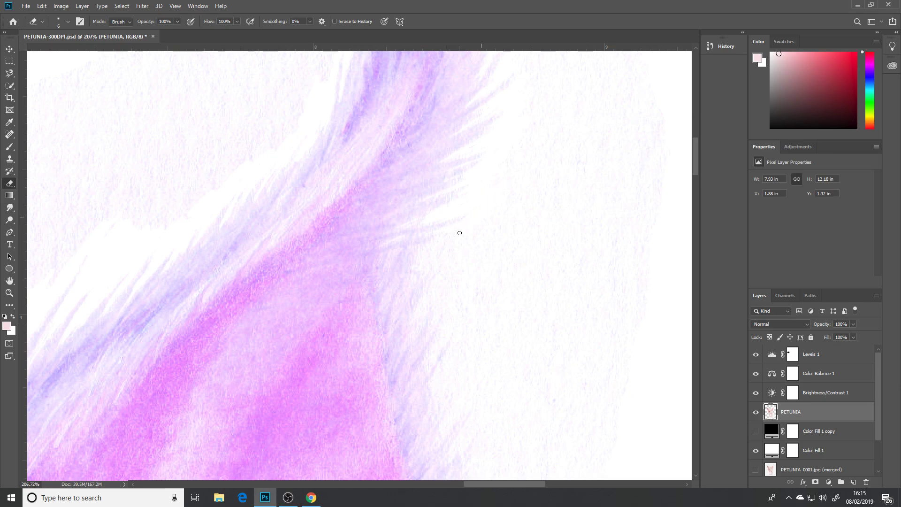
scroll(489, 213, down, 2)
scroll(488, 213, left, 1)
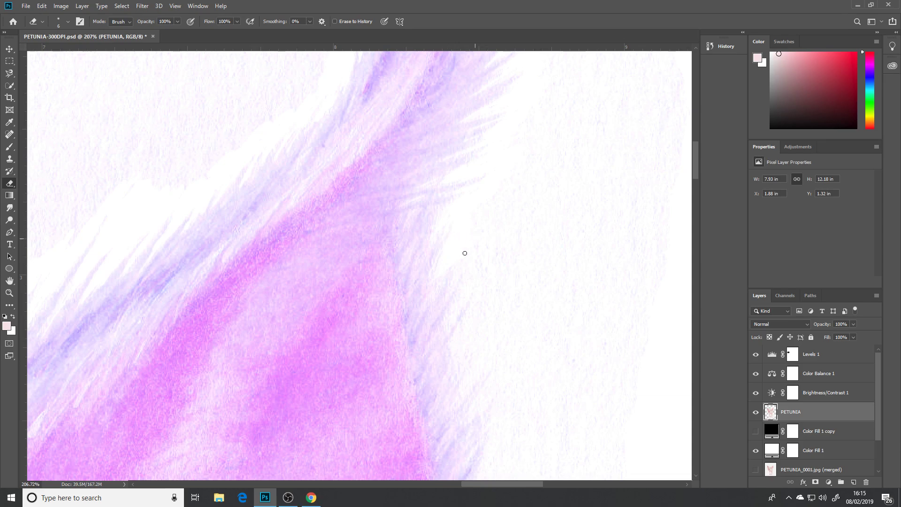
Erase the paper between the short hairs along the middle of the right-hand ear's outer edge.
right_click(494, 251)
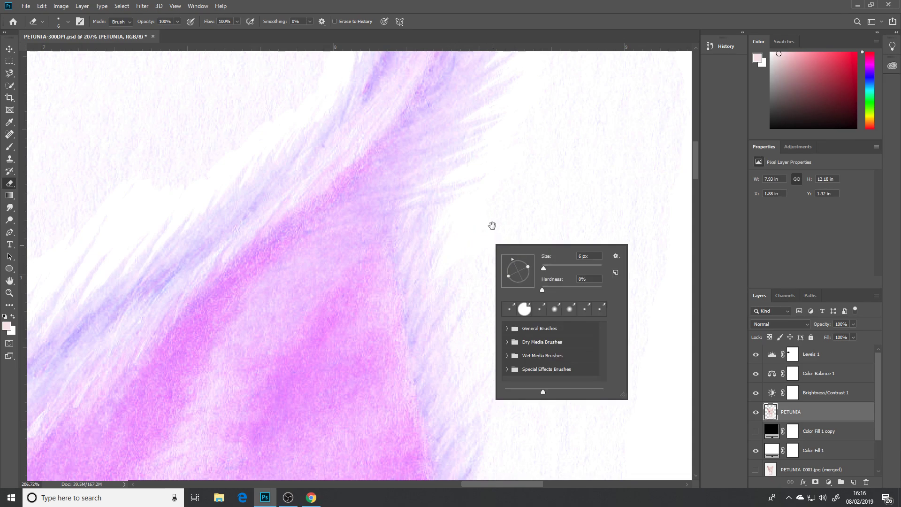
click(526, 224)
drag(503, 263, 479, 196)
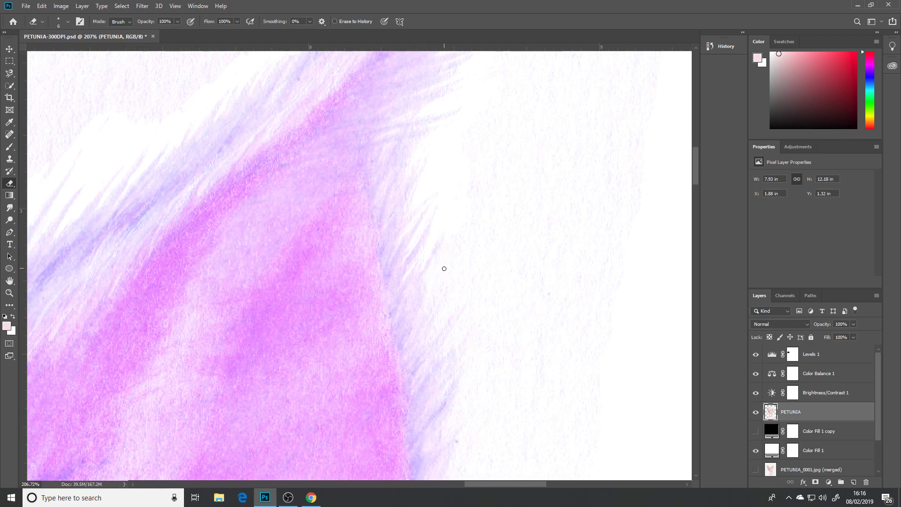
key(ctrl)
drag(474, 248, 469, 209)
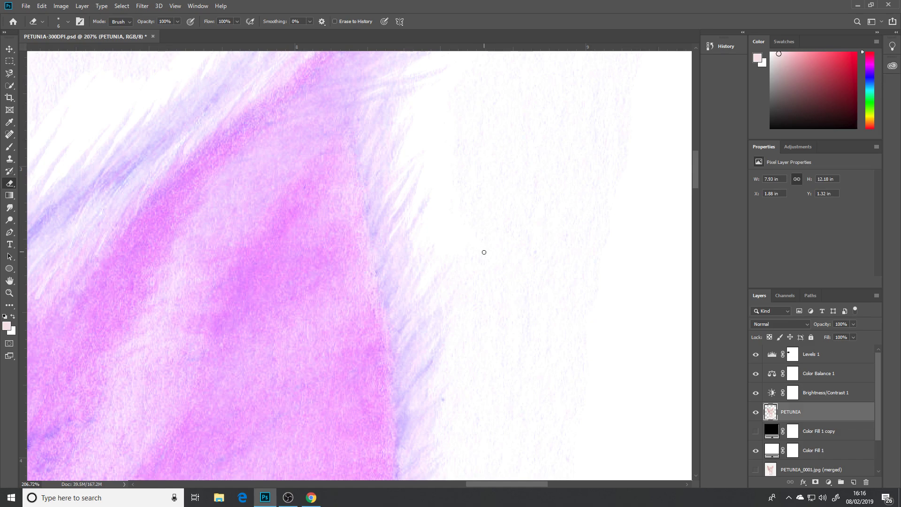
mouse_move(492, 255)
mouse_down()
mouse_move(463, 181)
mouse_move(447, 179)
mouse_up()
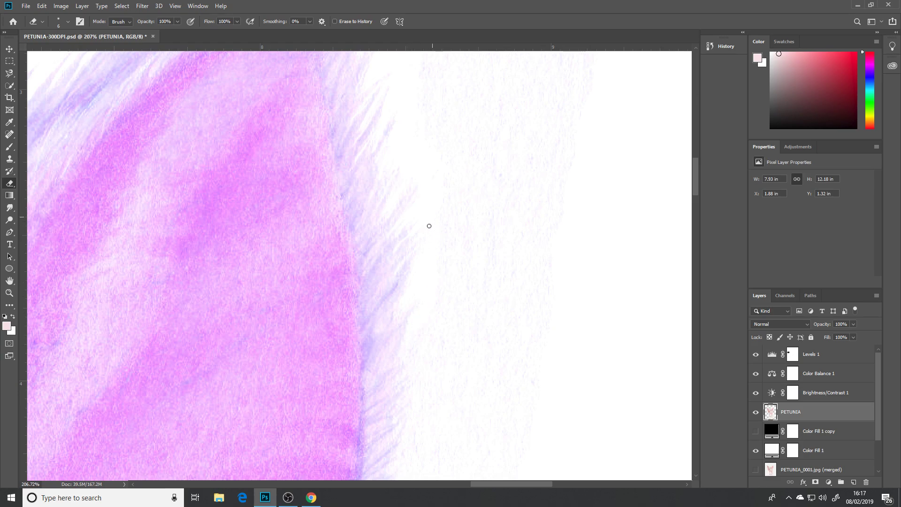
scroll(477, 265, down, 3)
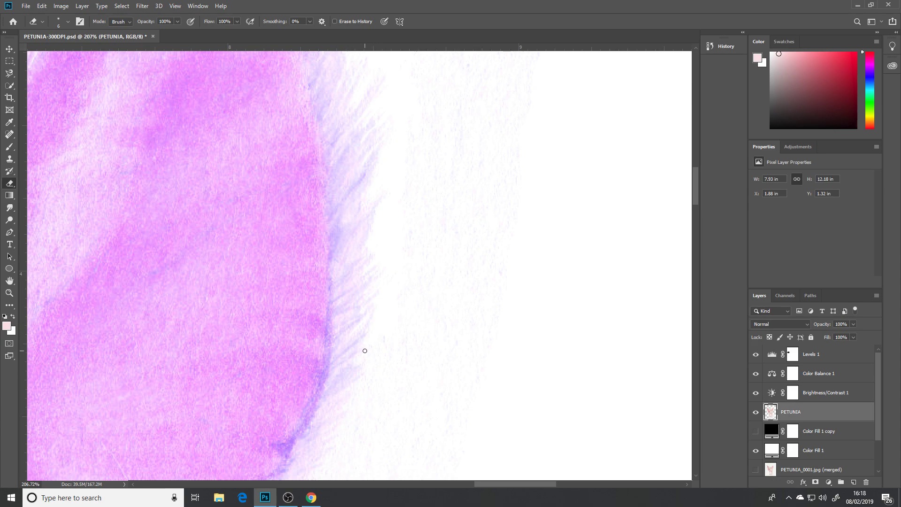
drag(431, 336, 411, 262)
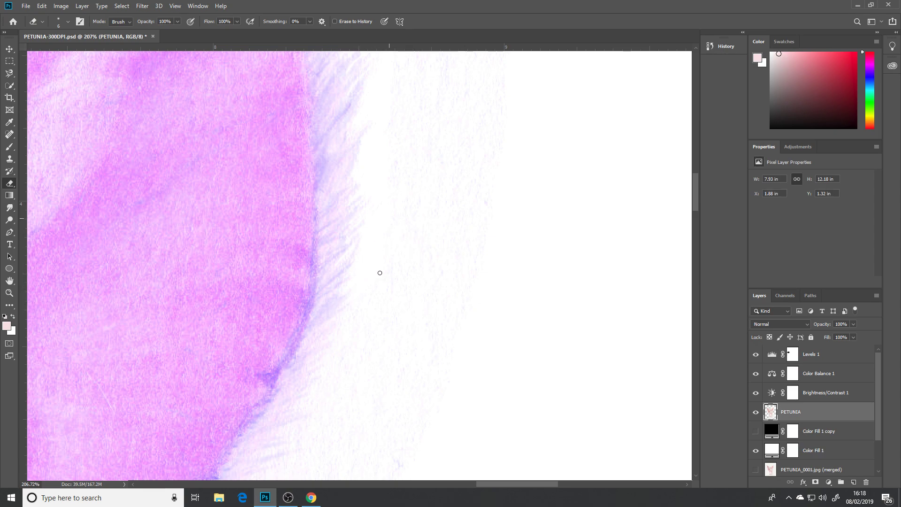
Erase the paper between the hairs where the right-hand ear's outer edge curves inward toward its lower end.
scroll(408, 281, down, 3)
scroll(404, 272, left, 1)
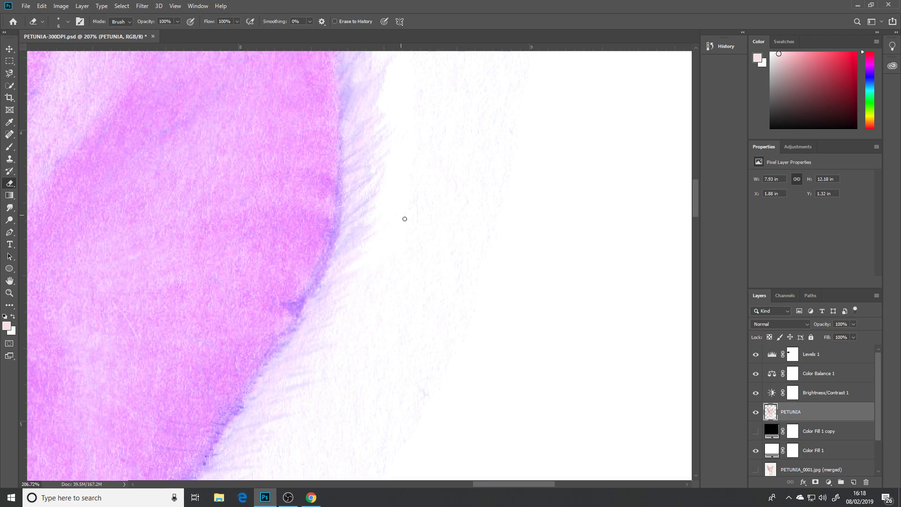
drag(396, 298, 439, 235)
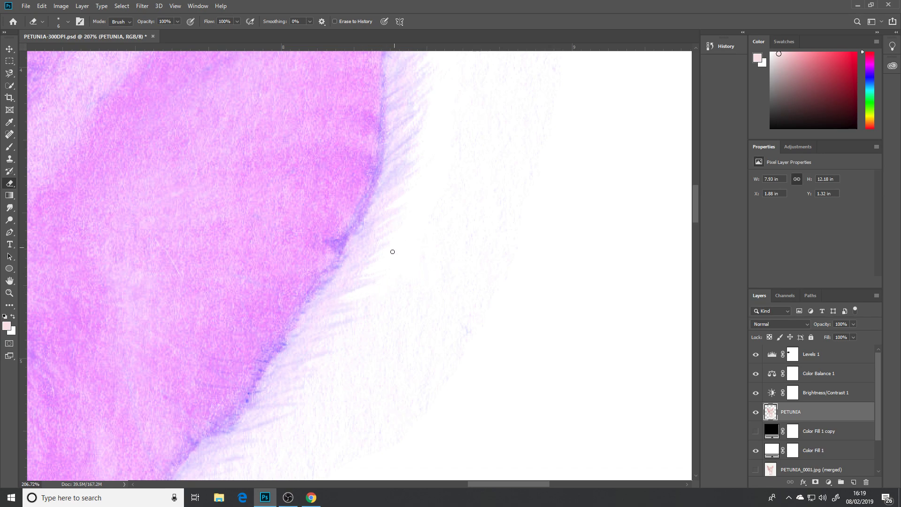
drag(395, 265, 485, 174)
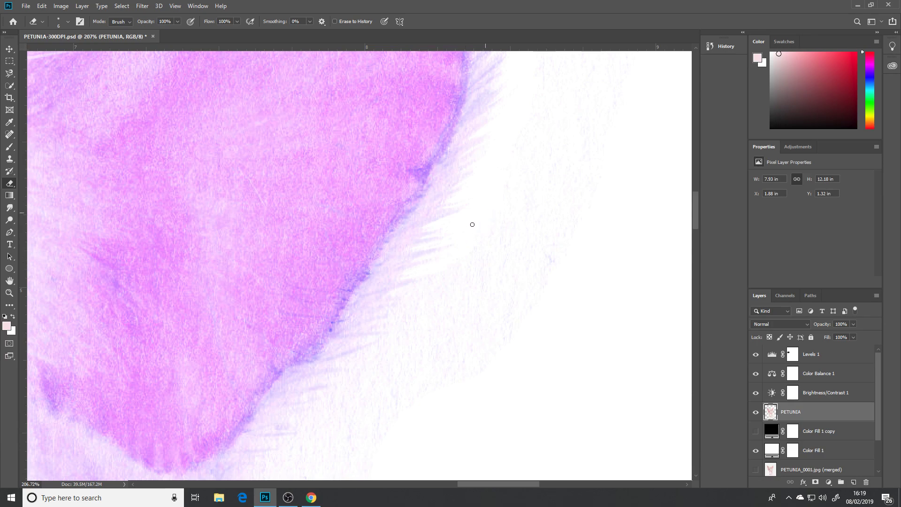
scroll(469, 253, down, 3)
scroll(506, 249, left, 3)
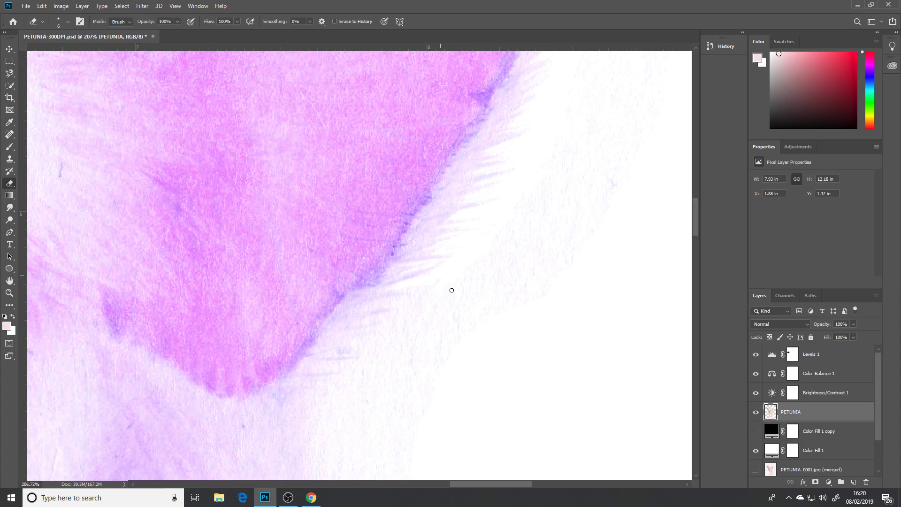
Erase the paper between the hairs beside the bottom of the right-hand ear, down to where it meets the neck.
scroll(514, 263, down, 3)
scroll(516, 234, left, 2)
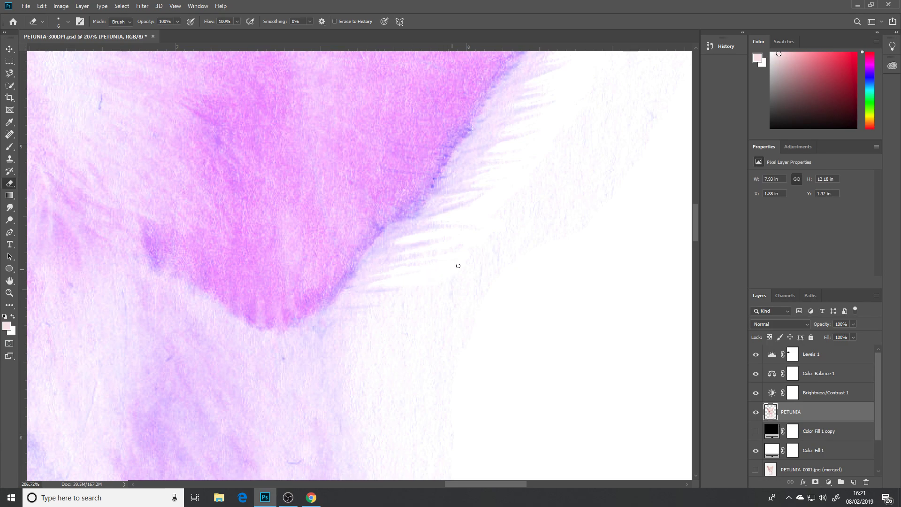
scroll(475, 265, down, 2)
scroll(474, 265, left, 2)
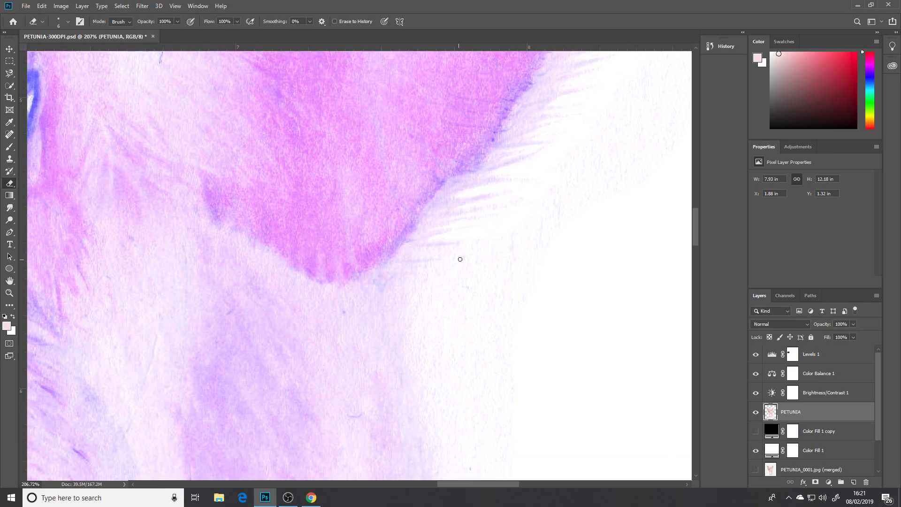
drag(488, 286, 448, 291)
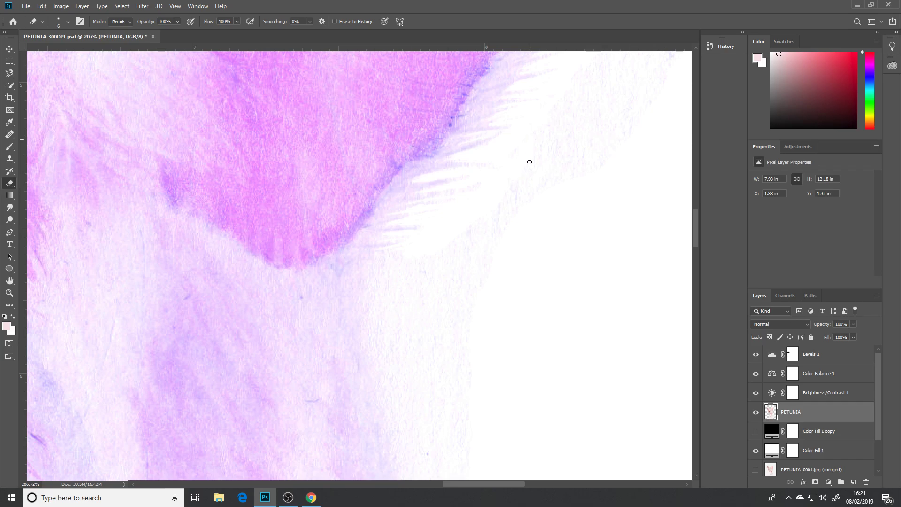
scroll(465, 249, down, 3)
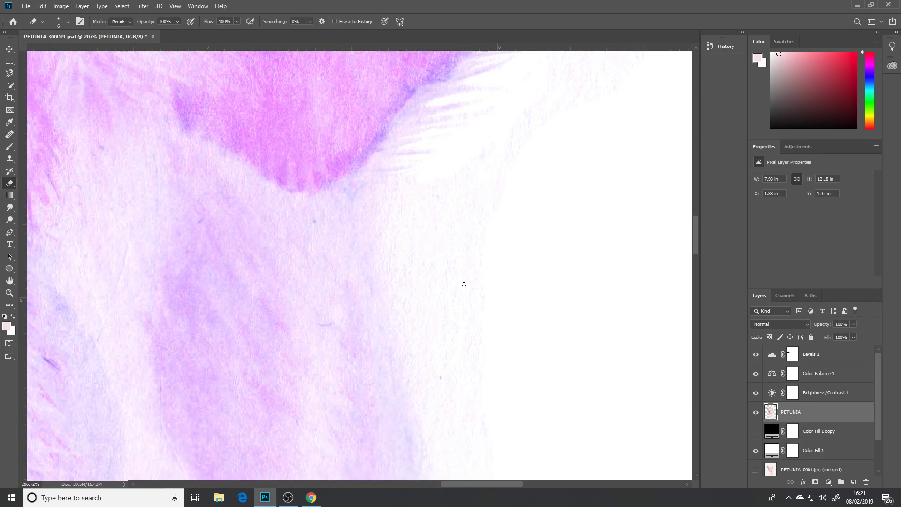
Examine the cutout edge along the neck, under the snout and around the whole head for remaining paper.
scroll(445, 283, down, 2)
scroll(445, 282, down, 6)
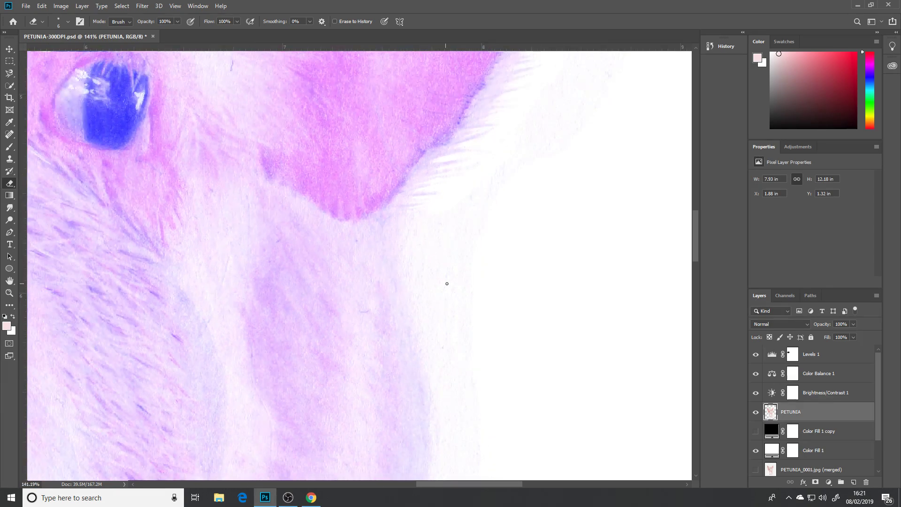
scroll(467, 324, down, 3)
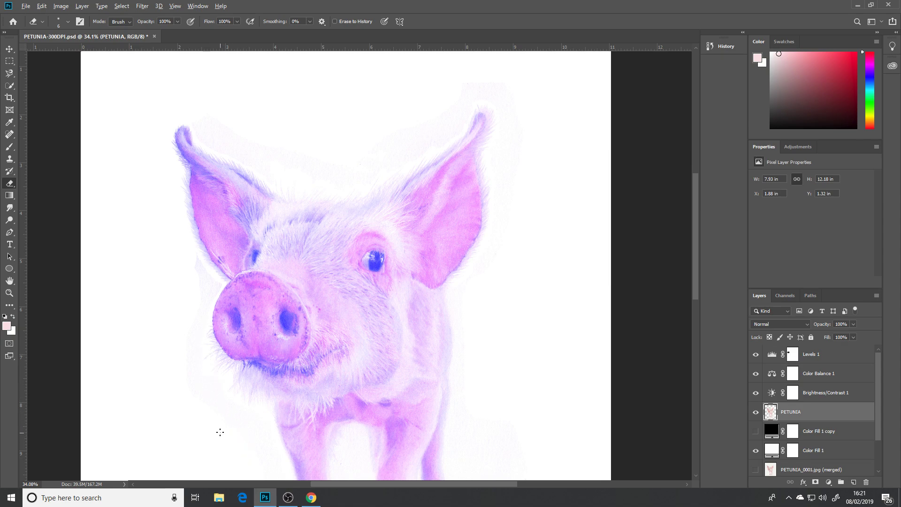
scroll(261, 397, up, 4)
scroll(261, 396, up, 2)
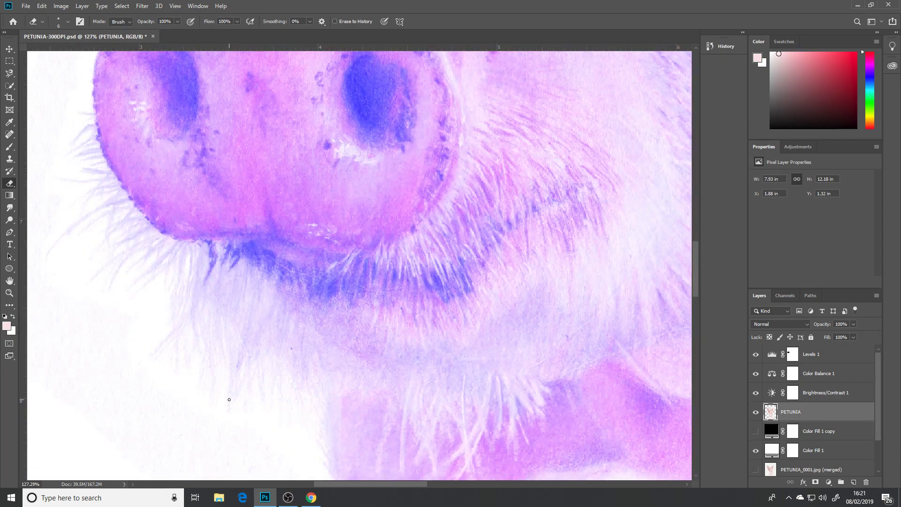
scroll(229, 400, down, 5)
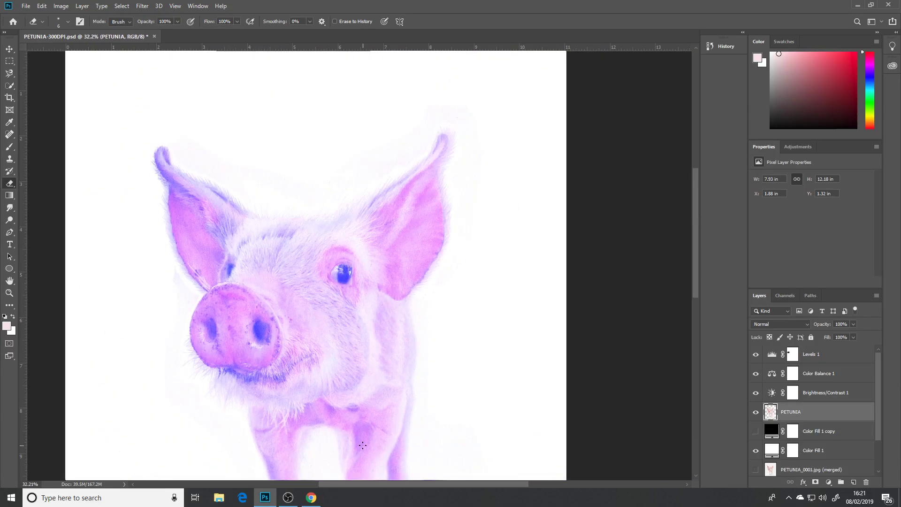
Hide the Color Balance 1 adjustment and switch to the Background Eraser tool for the shadow area beneath the hooves.
scroll(362, 445, down, 3)
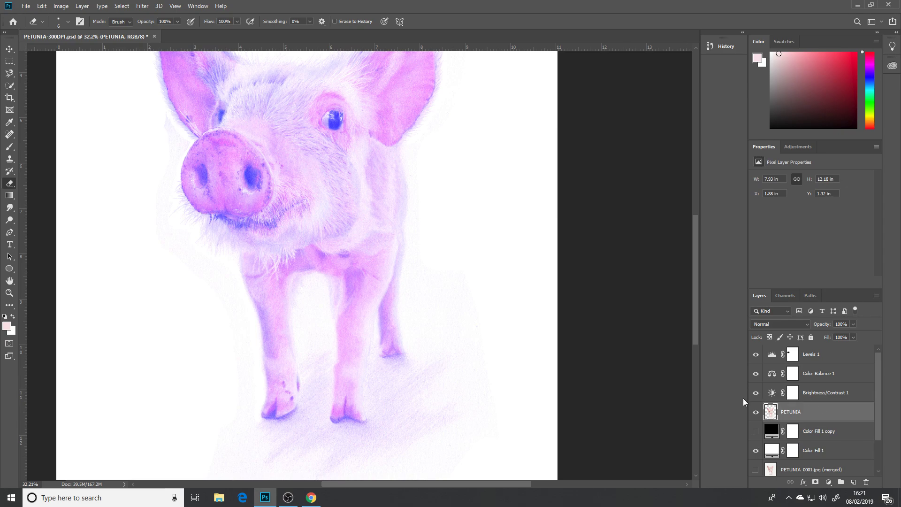
click(755, 374)
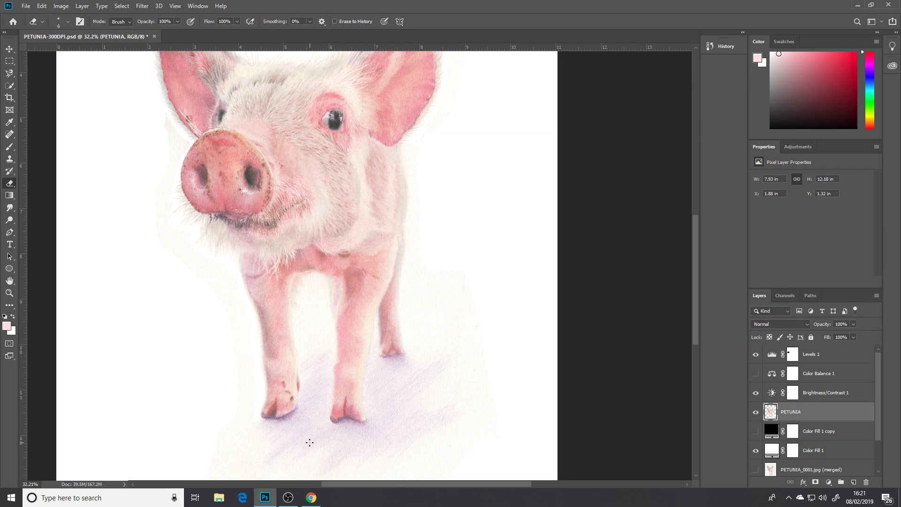
scroll(465, 382, down, 3)
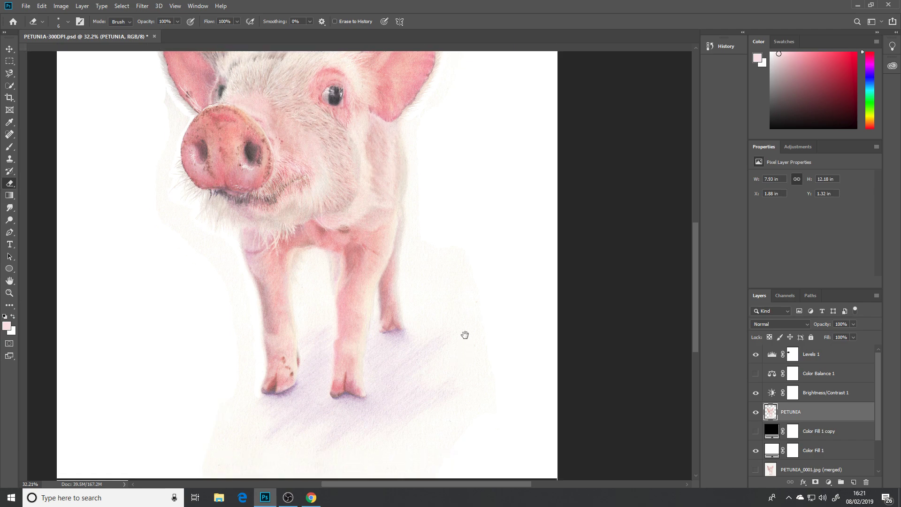
scroll(357, 362, up, 5)
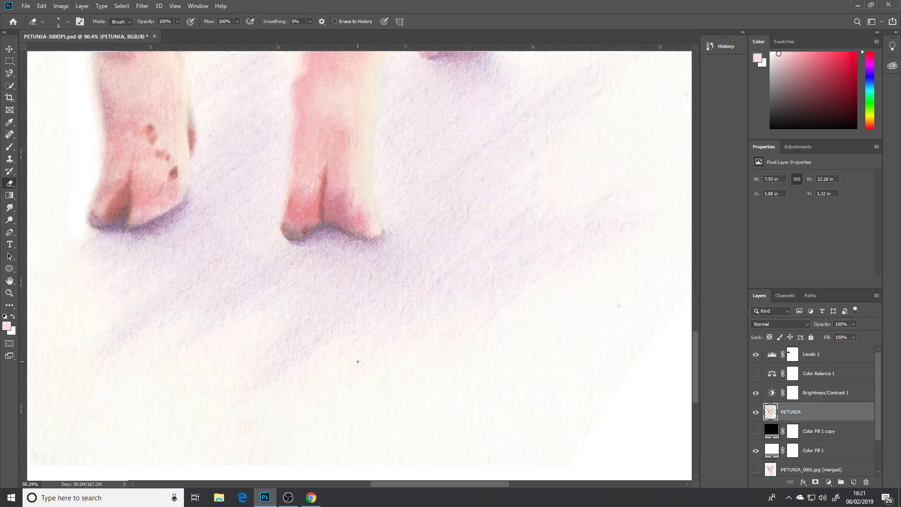
scroll(357, 362, down, 1)
right_click(11, 184)
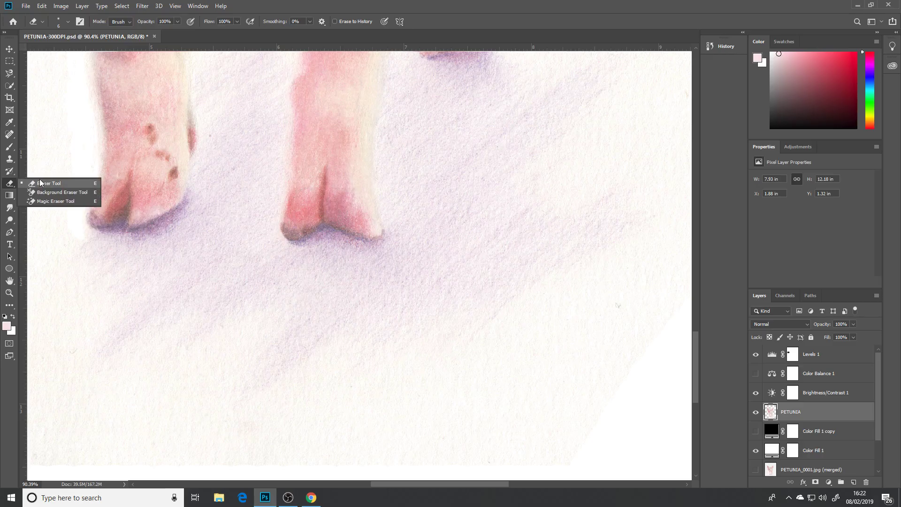
click(52, 192)
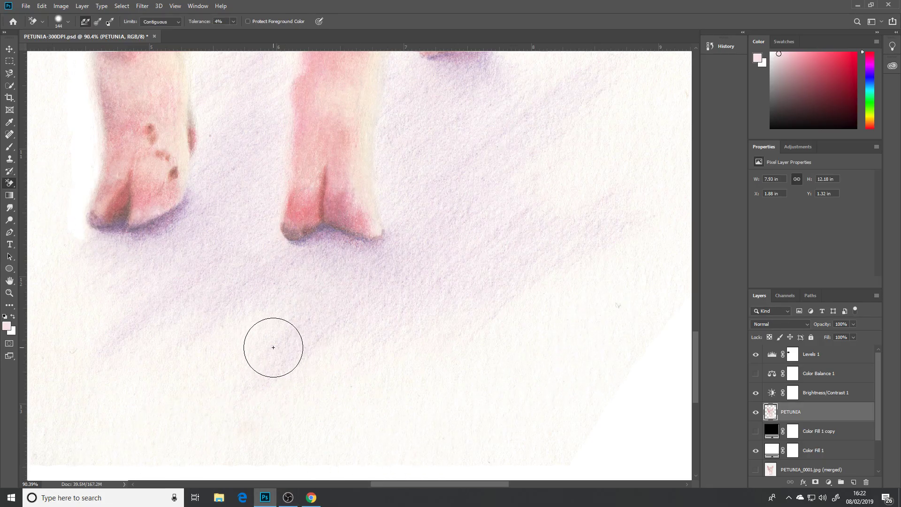
Try to erase the paper below the front hooves' shadow with a very large Background Eraser at 4% tolerance, undoing the strokes.
scroll(291, 315, down, 4)
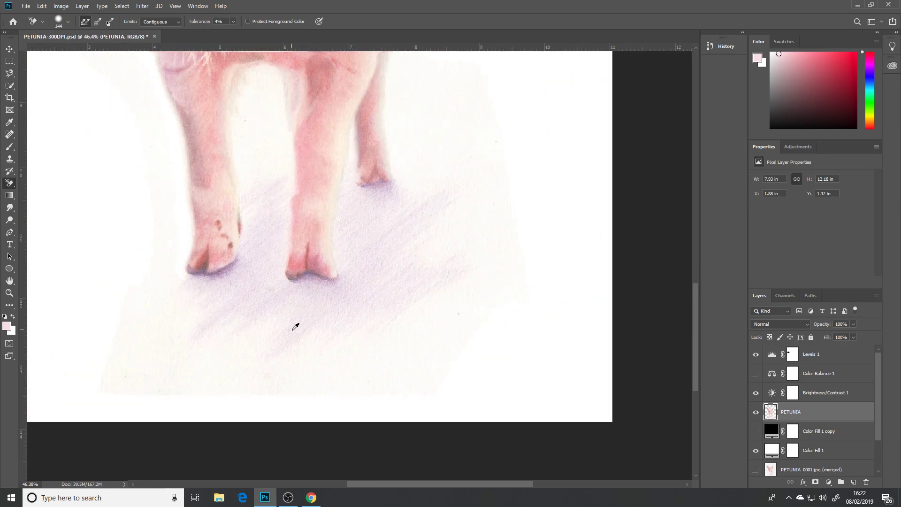
scroll(296, 326, up, 1)
mouse_move(392, 325)
mouse_down()
mouse_move(523, 328)
mouse_move(489, 332)
mouse_up()
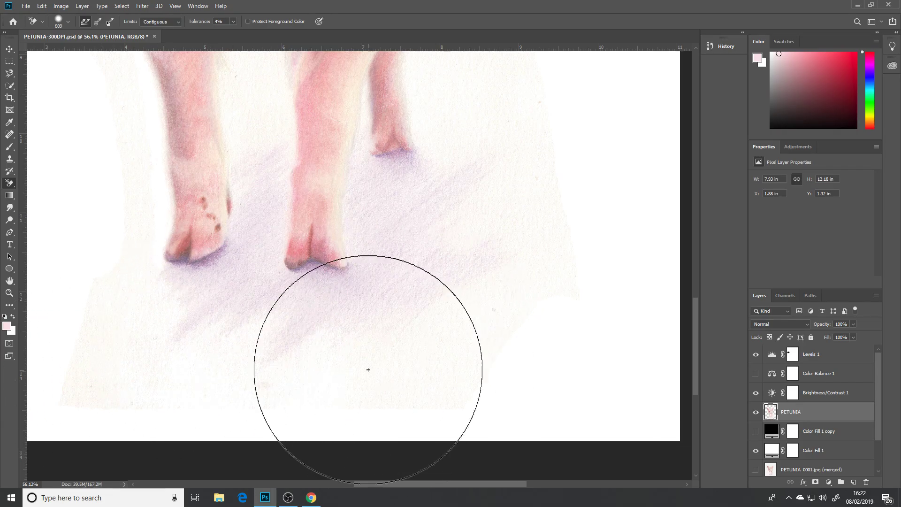
click(376, 342)
key(ctrl+z)
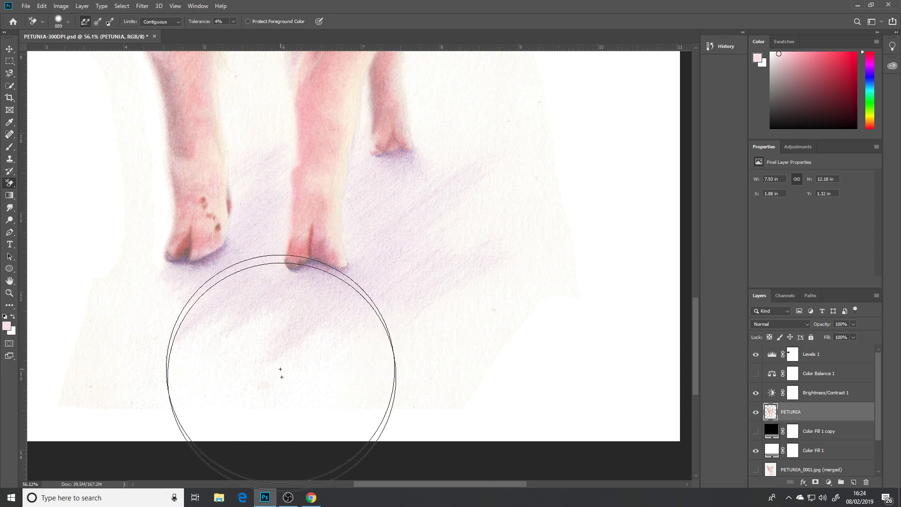
mouse_move(377, 412)
mouse_down()
mouse_move(246, 346)
mouse_move(227, 370)
mouse_move(153, 369)
mouse_move(146, 353)
mouse_move(165, 393)
mouse_up()
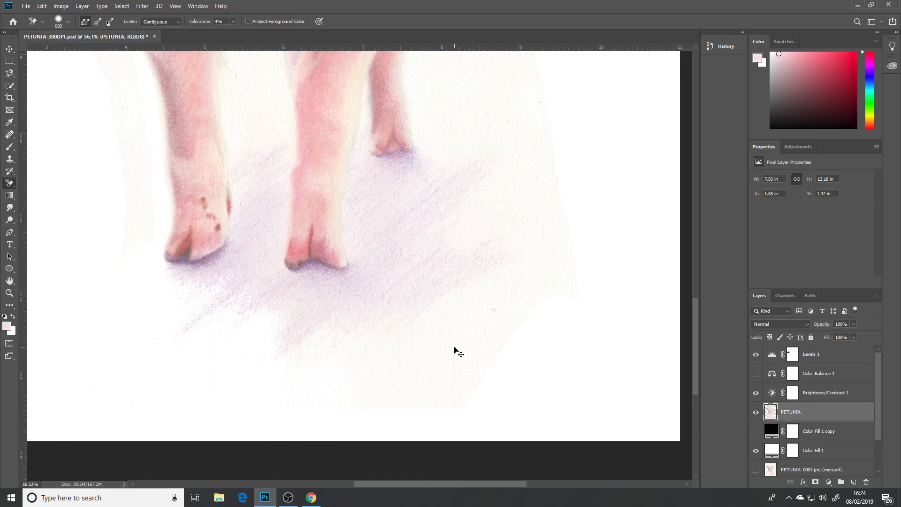
key(ctrl+z)
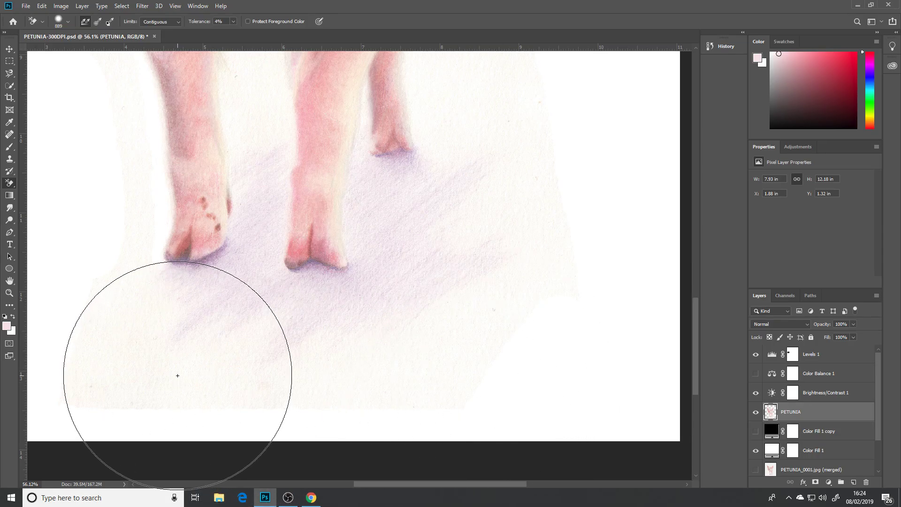
Compare the paper below the hooves with and without the Brightness/Contrast 1 adjustment, and leave that adjustment hidden.
alt+scroll(177, 375, up, 5)
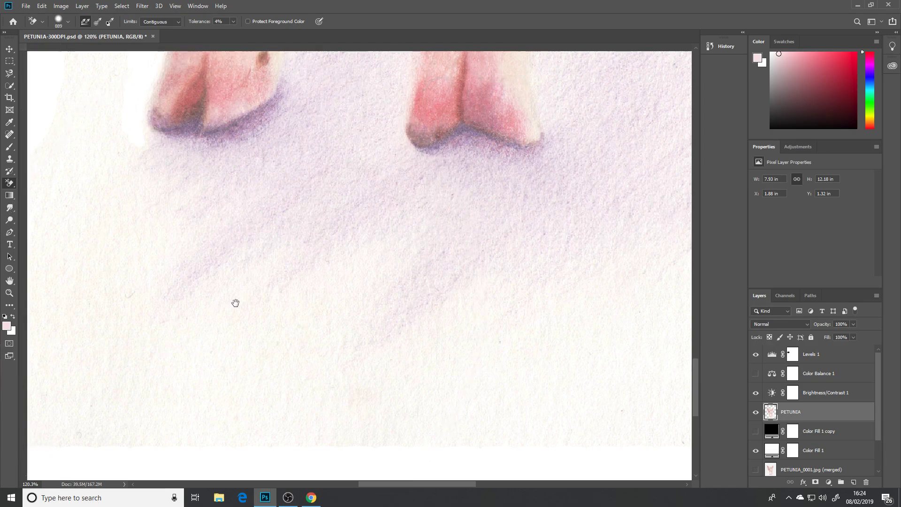
drag(235, 302, 412, 365)
drag(327, 386, 261, 251)
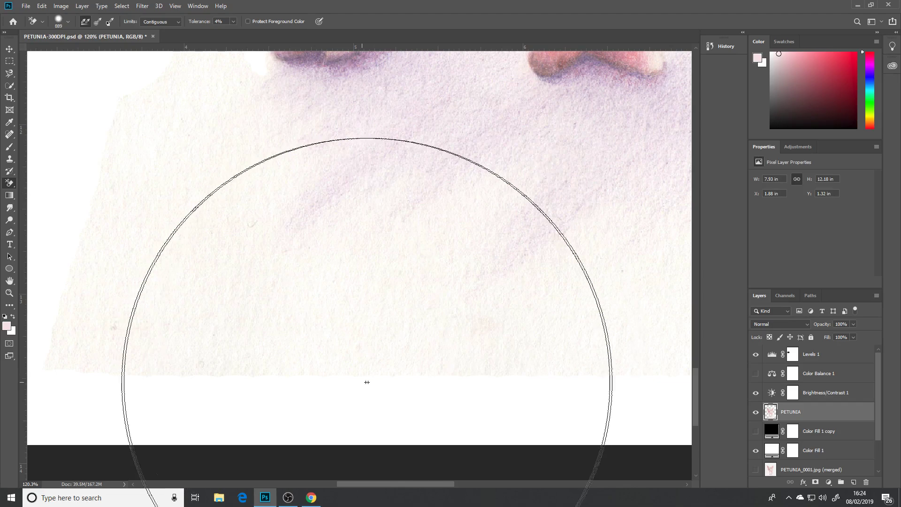
click(756, 392)
click(756, 393)
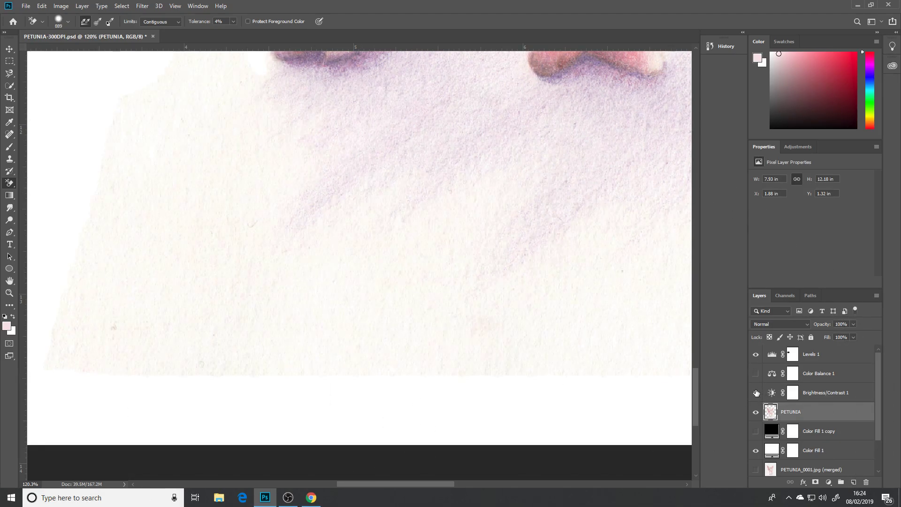
click(756, 393)
click(755, 393)
click(756, 392)
click(756, 392)
click(756, 393)
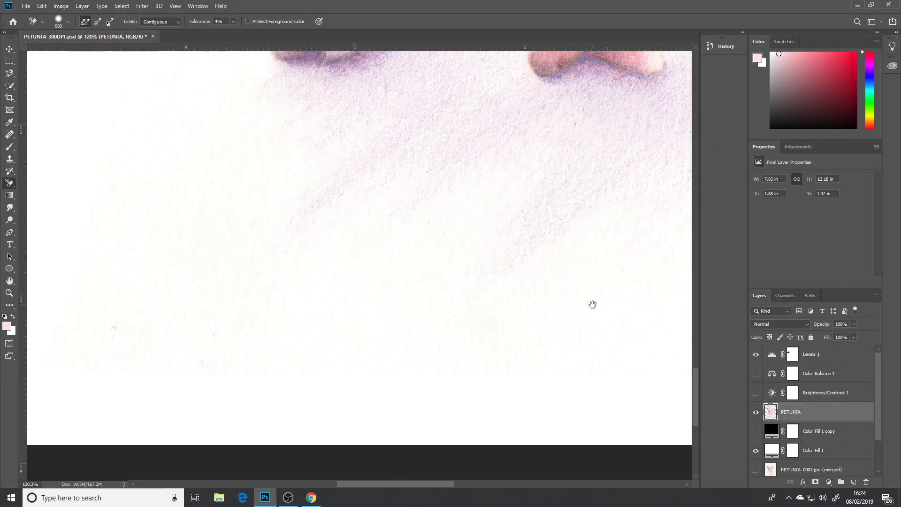
Set the Background Eraser's tolerance to 2%.
drag(591, 304, 411, 382)
scroll(410, 359, down, 5)
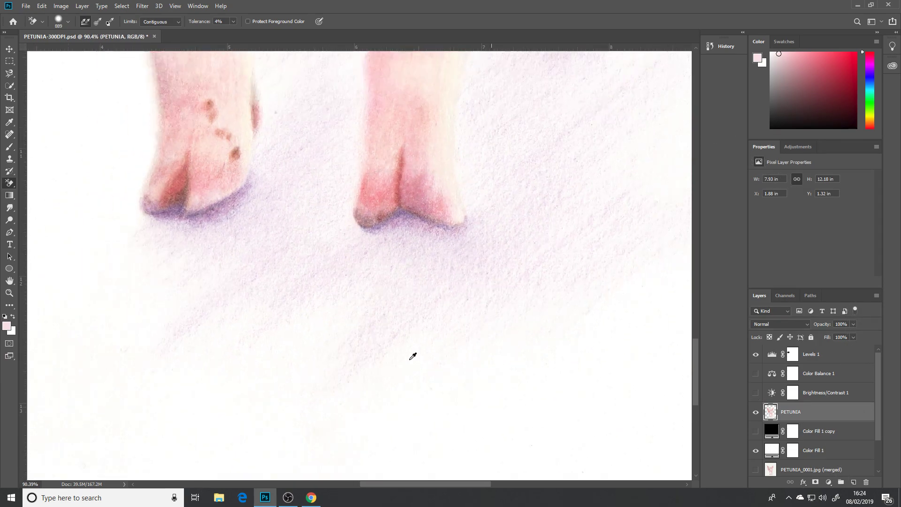
scroll(409, 355, up, 4)
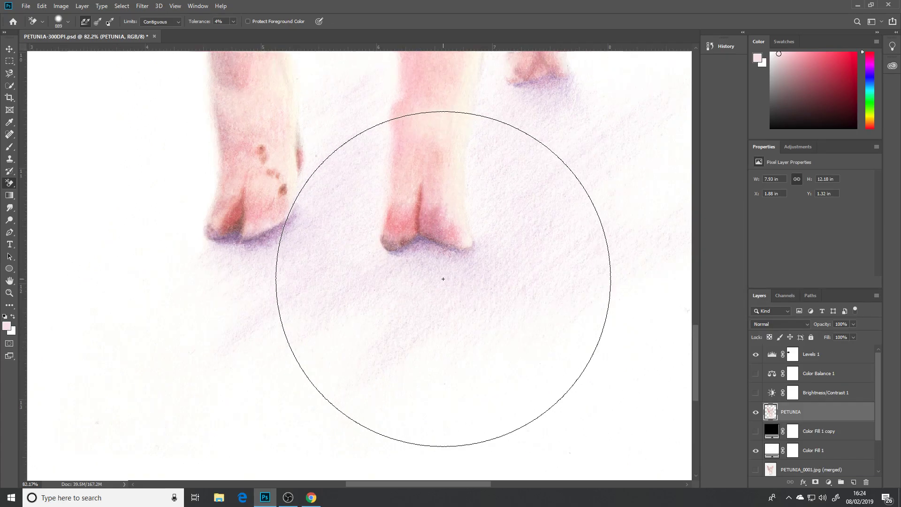
scroll(425, 287, down, 1)
scroll(425, 288, up, 2)
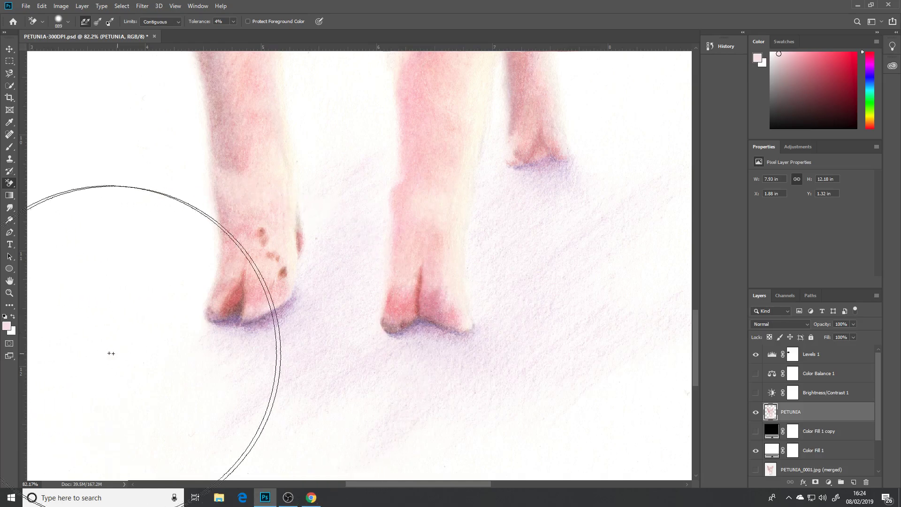
click(228, 21)
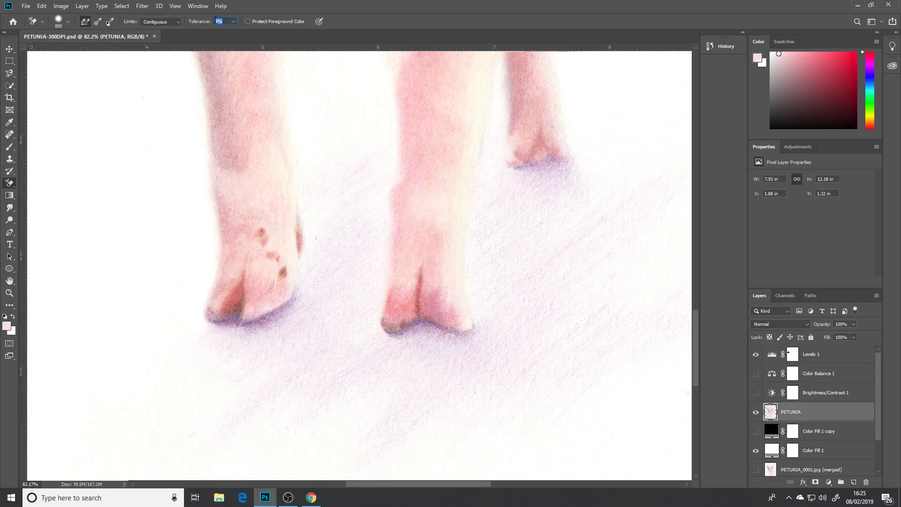
text(2)
Reduce the eraser's brush size to 576 px and erase the paper along the shadow's lower right edge.
drag(356, 367, 197, 230)
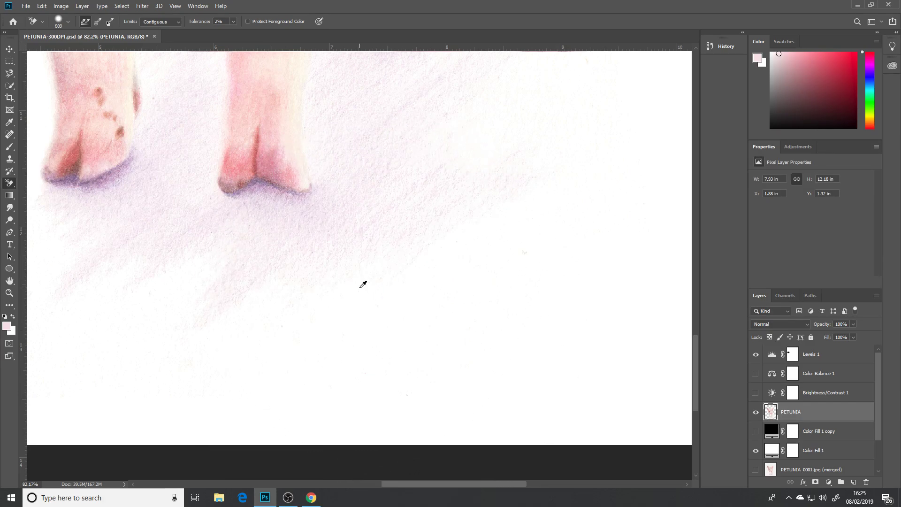
scroll(362, 284, up, 5)
mouse_move(411, 281)
mouse_down()
mouse_move(274, 298)
mouse_move(360, 283)
mouse_up()
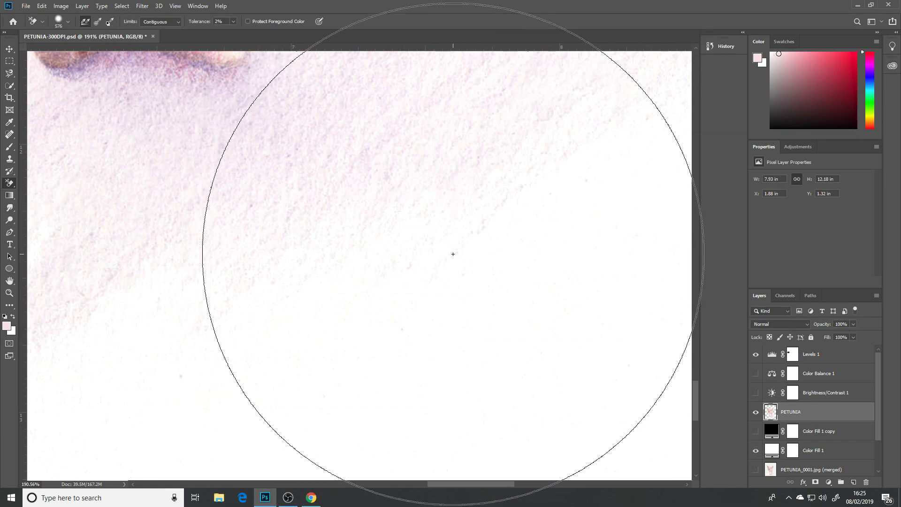
scroll(454, 259, up, 1)
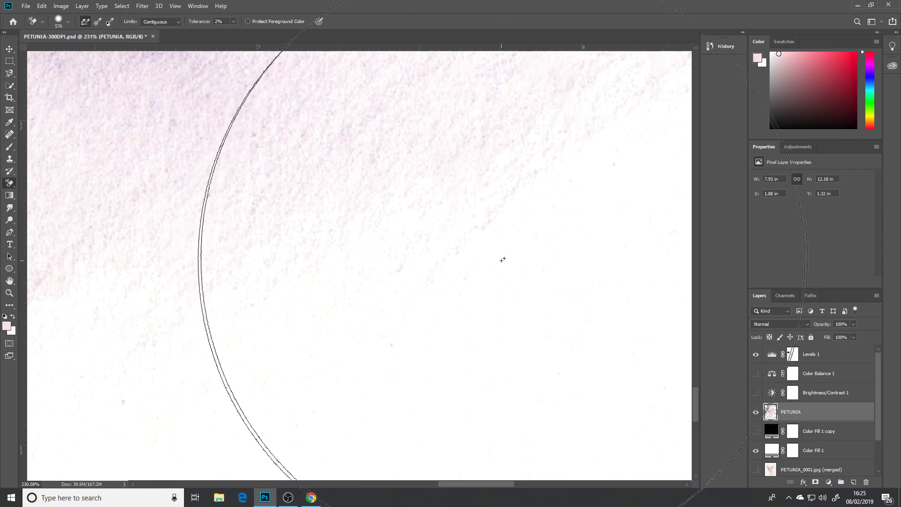
mouse_move(534, 207)
mouse_down()
mouse_move(325, 318)
mouse_move(446, 263)
mouse_move(324, 294)
mouse_move(404, 288)
mouse_move(465, 406)
mouse_up()
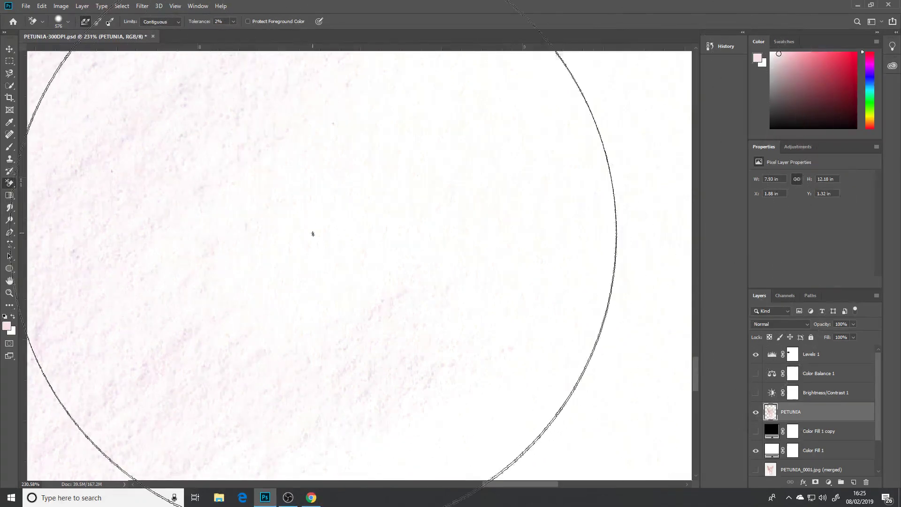
Erase the paper around the shadow's right-hand pencil strokes, up to the area beside the rear hoof.
mouse_move(312, 231)
mouse_down()
mouse_move(461, 229)
mouse_move(519, 241)
mouse_up()
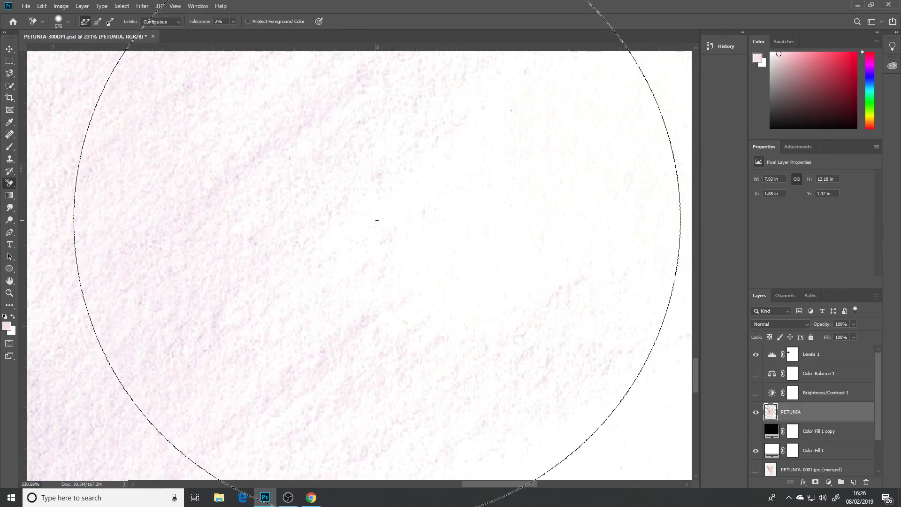
drag(499, 181, 446, 354)
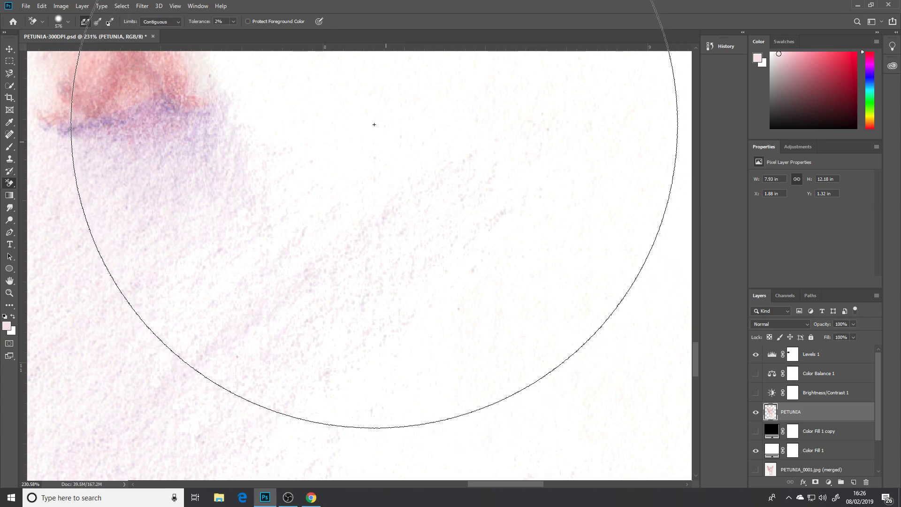
drag(362, 129, 517, 118)
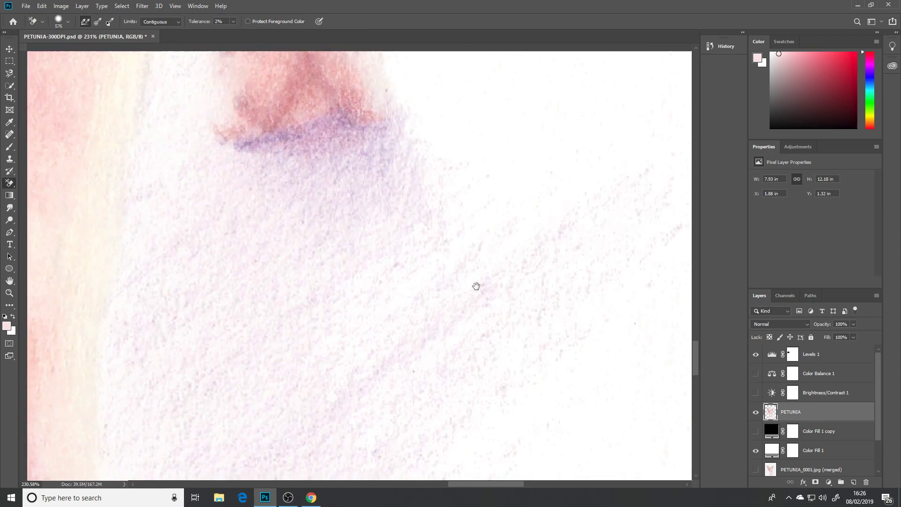
Erase the paper below the shadow's left end and up along the outer side of the left-hand front hoof.
drag(477, 286, 483, 210)
mouse_move(397, 346)
mouse_down()
mouse_move(530, 134)
mouse_move(374, 318)
mouse_move(543, 328)
mouse_move(426, 371)
mouse_move(652, 402)
mouse_up()
drag(328, 413, 410, 343)
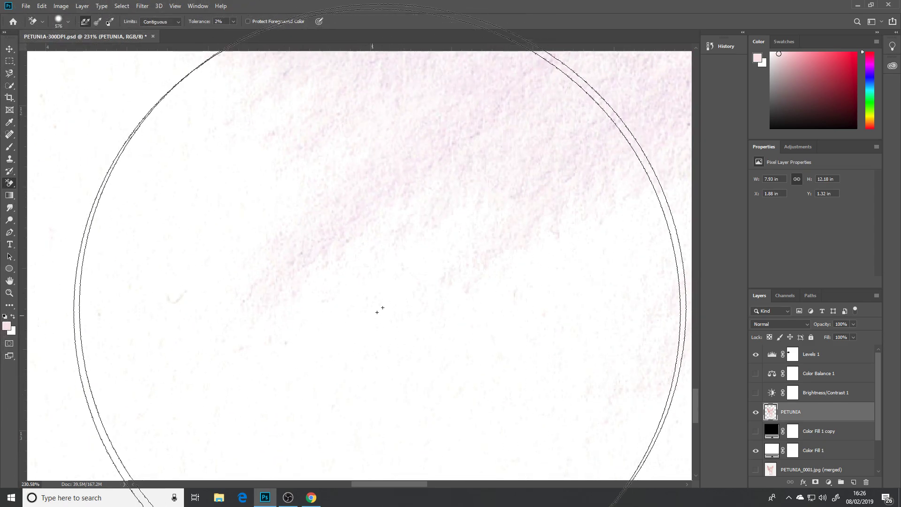
drag(384, 336, 444, 412)
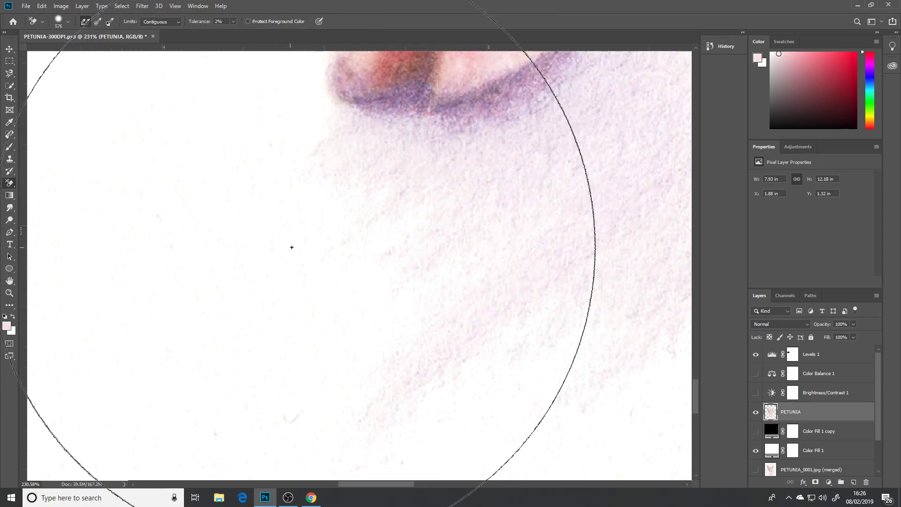
drag(248, 345, 313, 498)
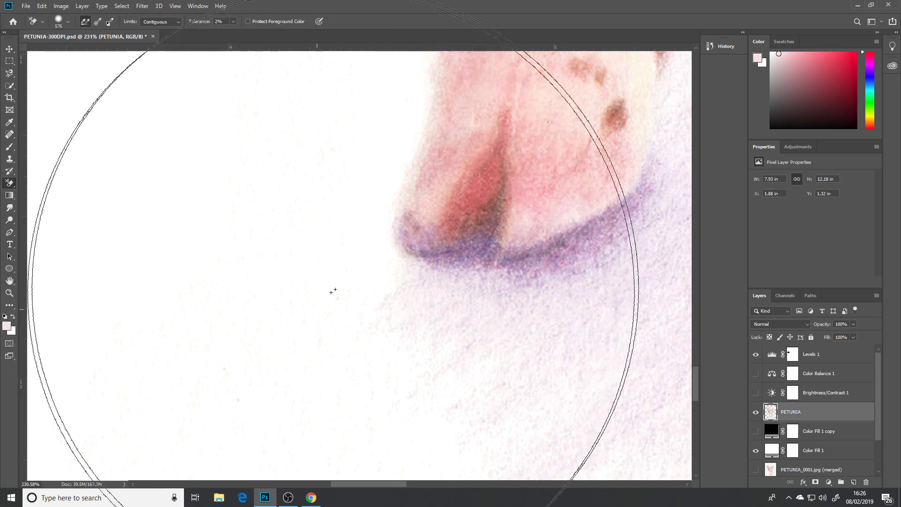
Reduce the Background Eraser's brush size to 164 px and erase the paper in the gap between the two front legs.
scroll(345, 332, down, 10)
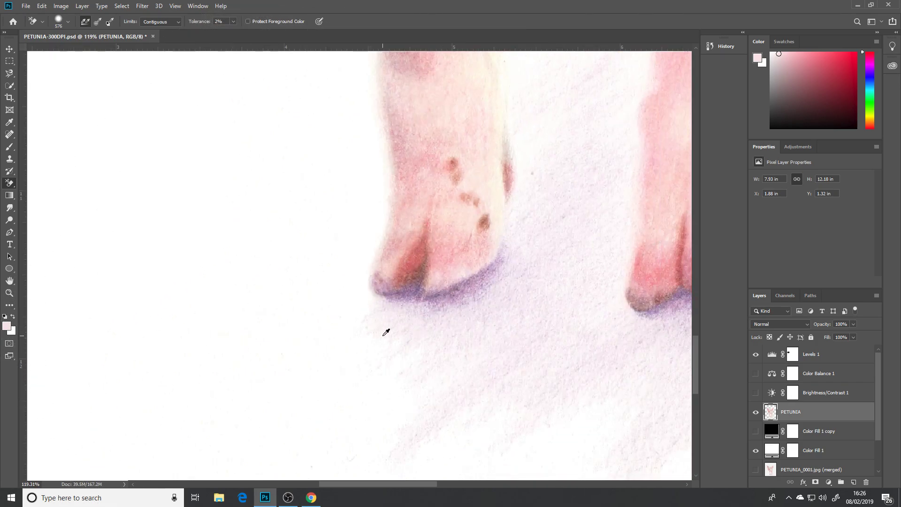
scroll(461, 318, down, 2)
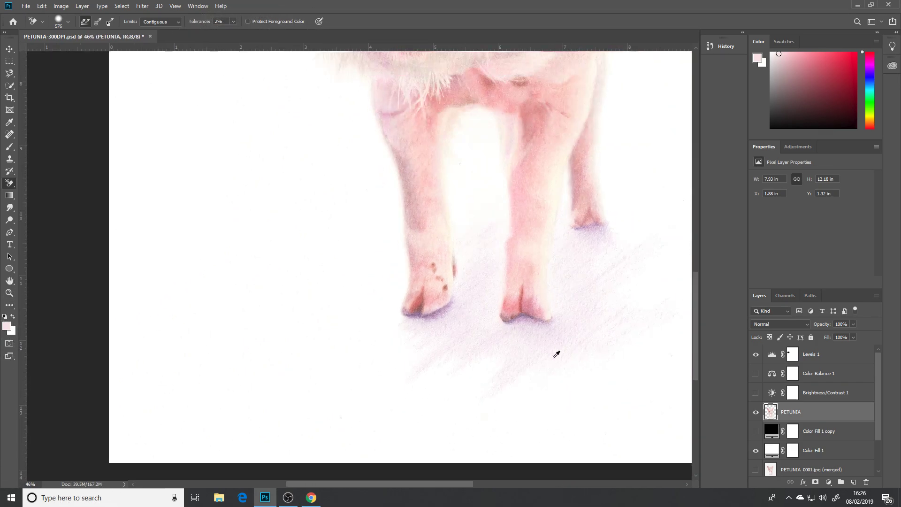
drag(529, 367, 319, 366)
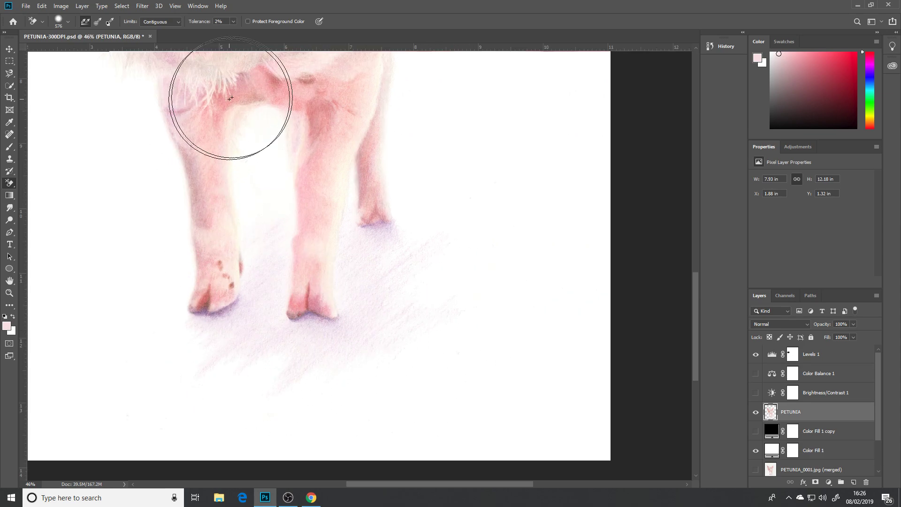
scroll(247, 141, up, 8)
scroll(274, 206, up, 1)
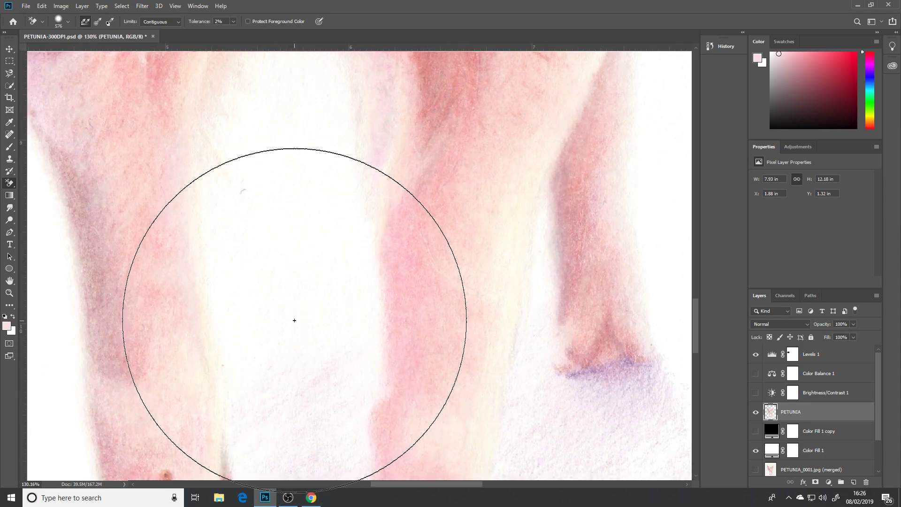
drag(296, 313, 189, 318)
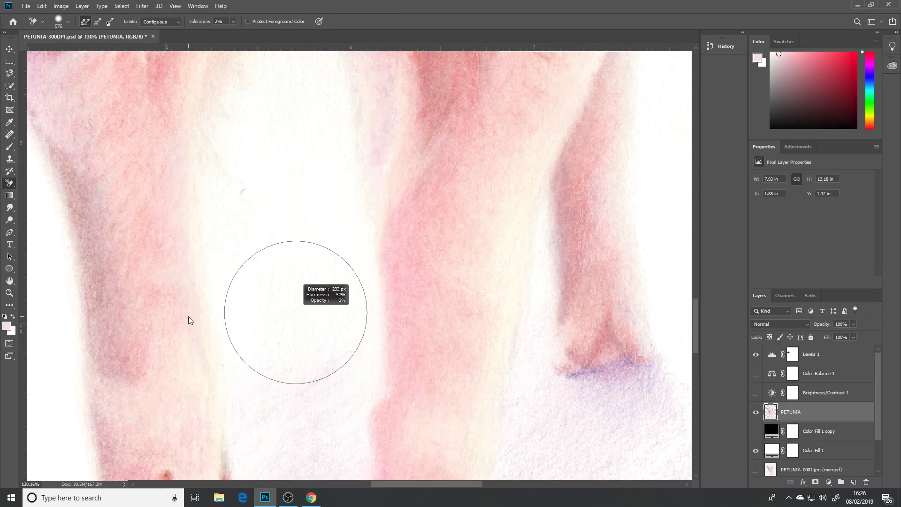
drag(308, 336, 284, 334)
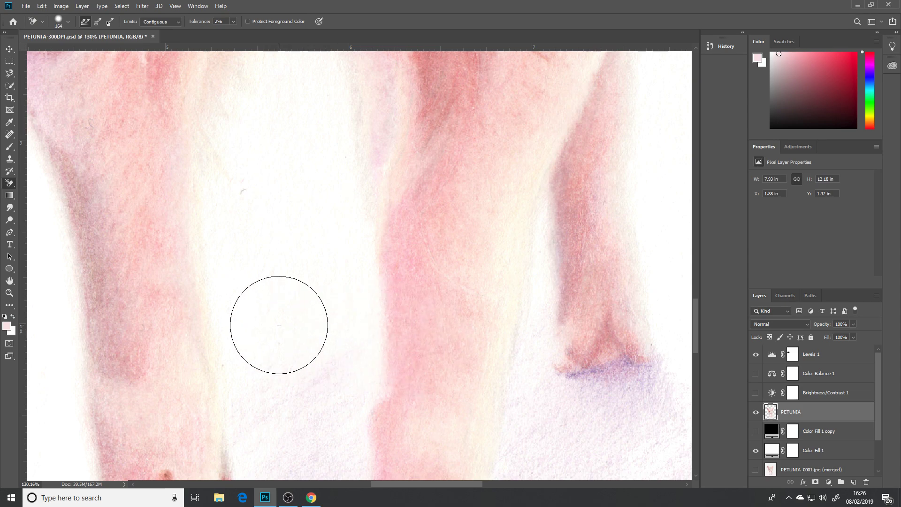
scroll(279, 319, up, 4)
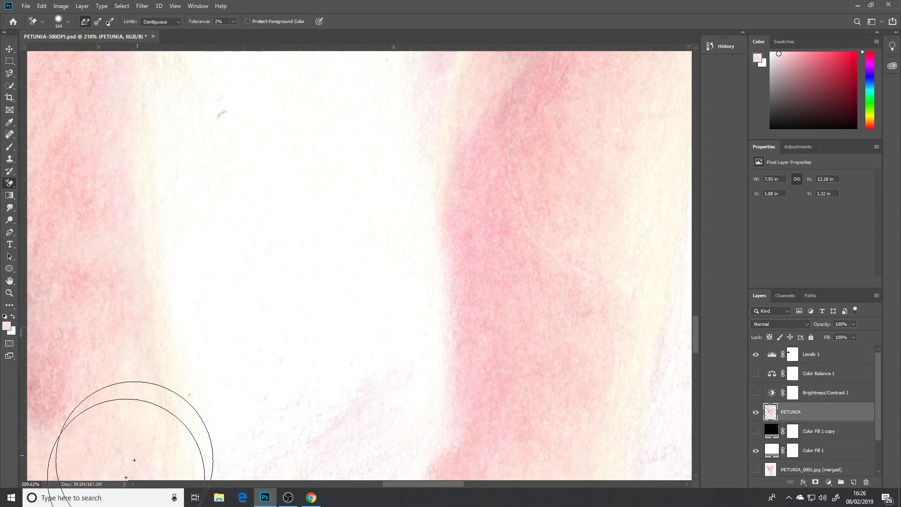
Switch to the regular Eraser tool, enlarge its brush to about 63 px and erase the leftover paper specks beside the rear leg.
scroll(270, 331, down, 7)
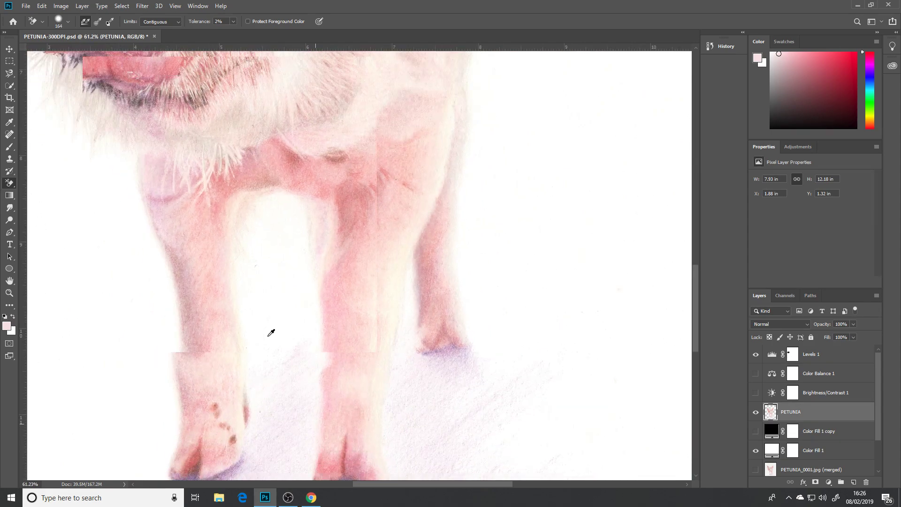
scroll(271, 333, down, 5)
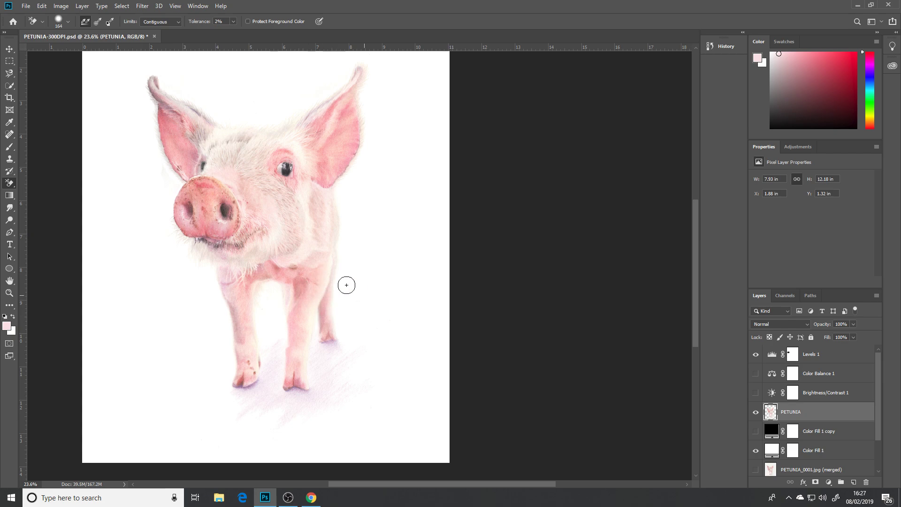
scroll(328, 253, left, 2)
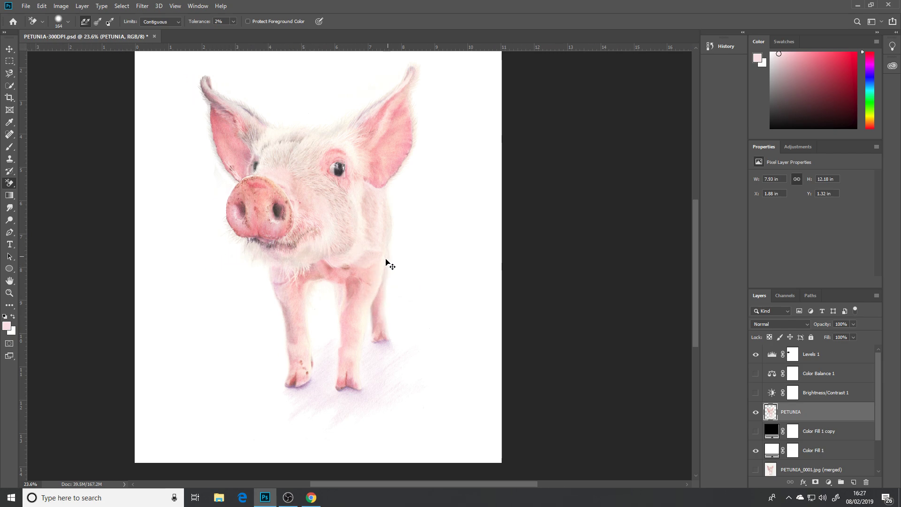
scroll(406, 299, up, 8)
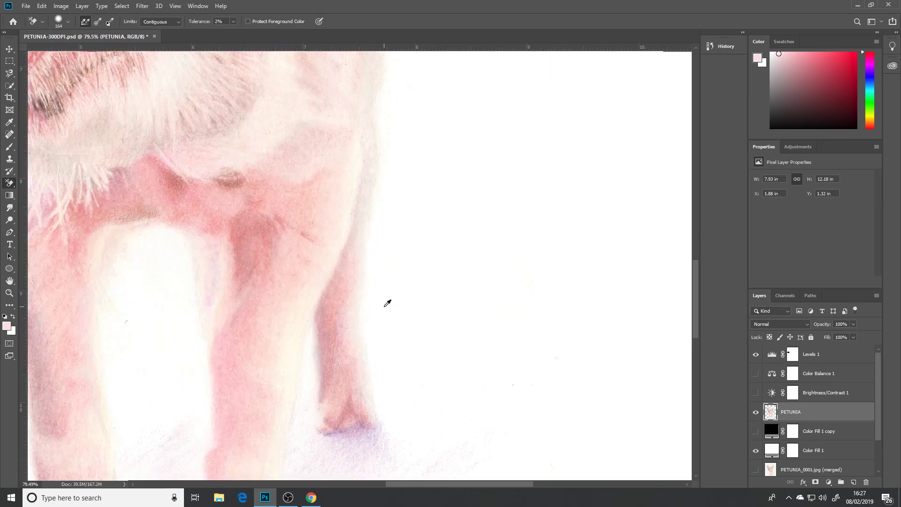
scroll(391, 300, up, 3)
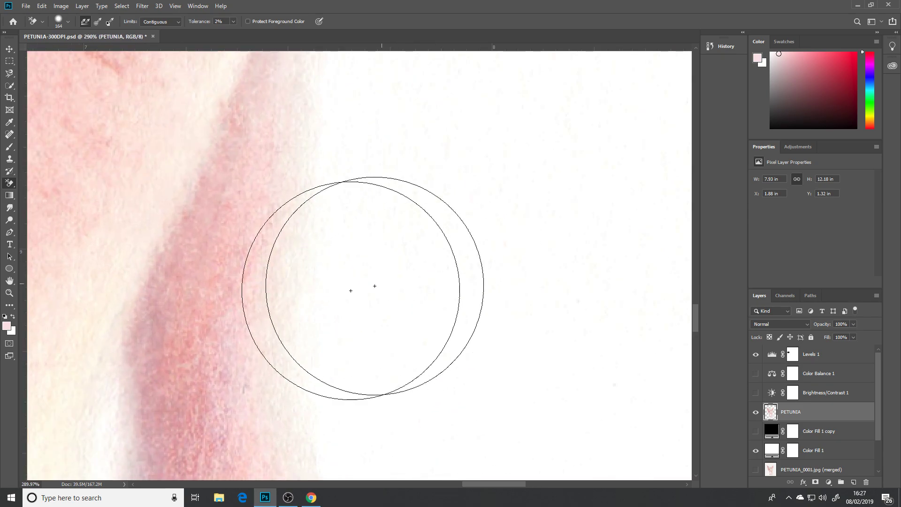
right_click(10, 186)
click(37, 182)
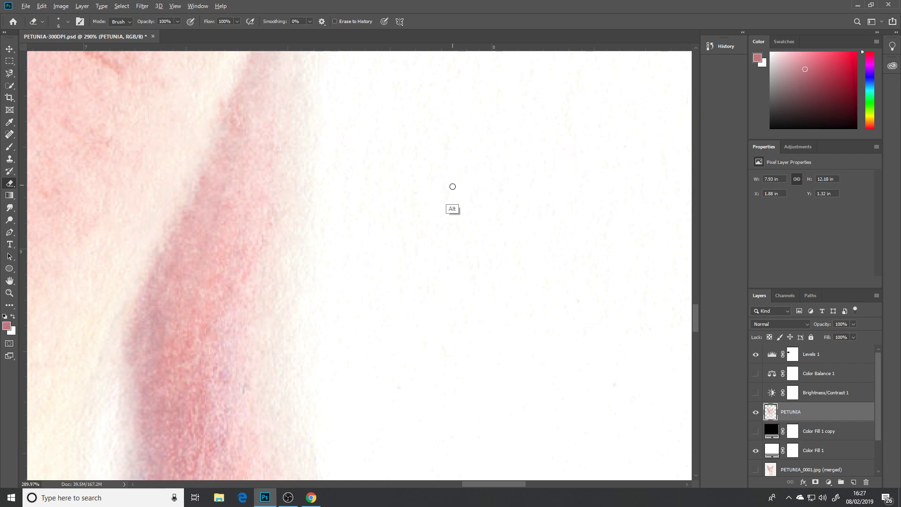
drag(457, 202, 462, 203)
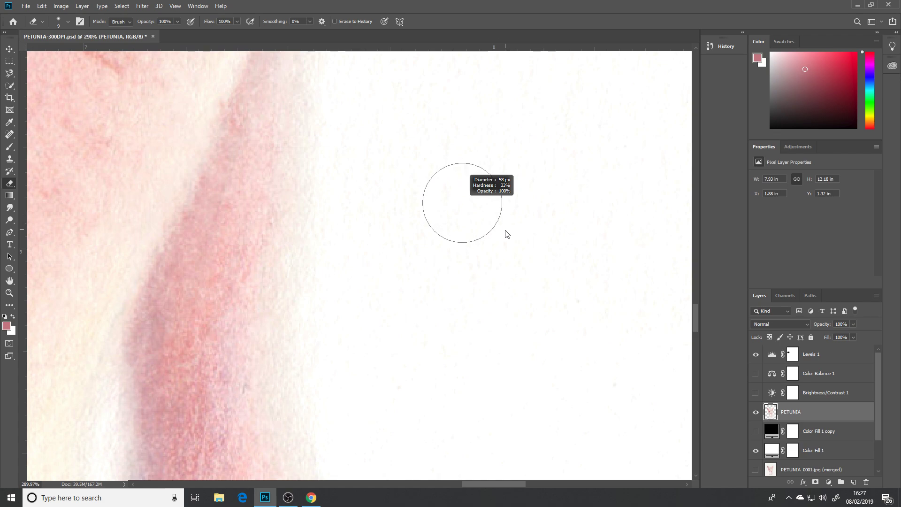
mouse_move(507, 235)
mouse_down()
mouse_move(507, 253)
mouse_move(503, 220)
mouse_up()
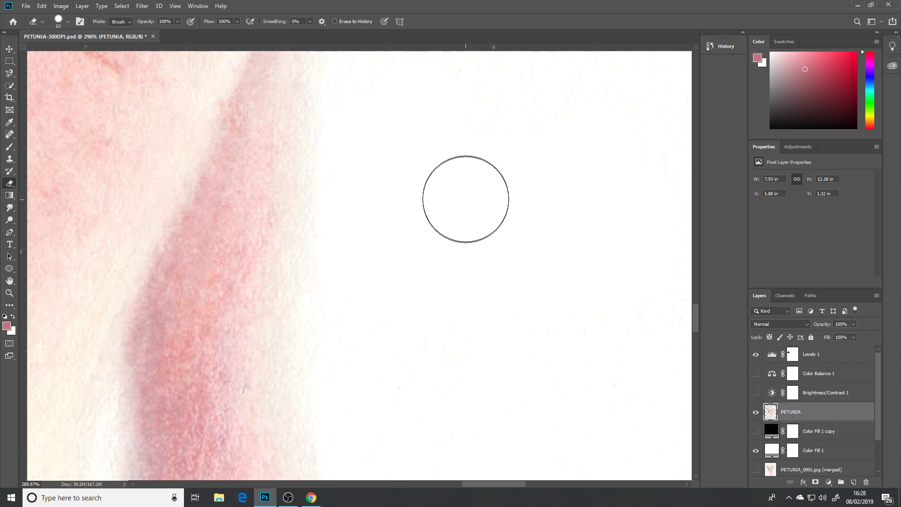
Erase the leftover paper specks up along the outer side of the rear leg to where it meets the body.
key(space)
mouse_move(425, 131)
mouse_down()
mouse_move(460, 257)
mouse_move(414, 284)
mouse_up()
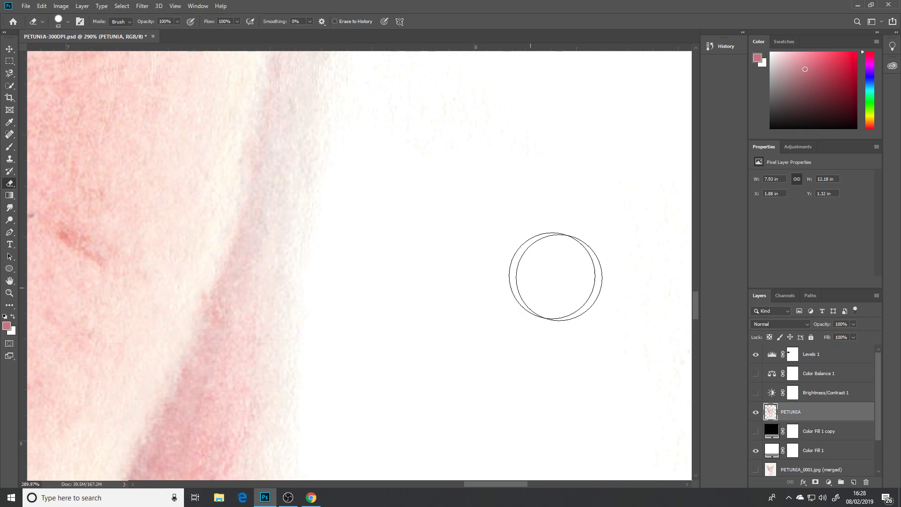
key(space)
drag(542, 150, 513, 303)
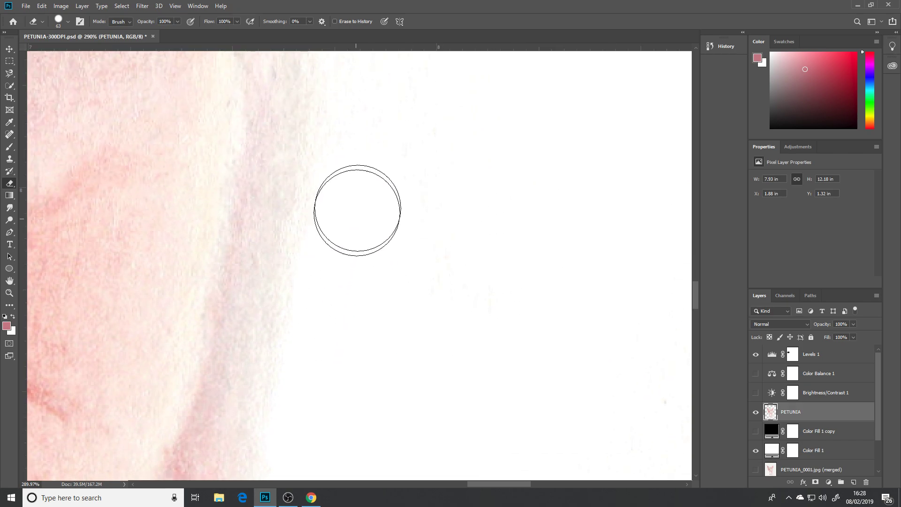
key(space)
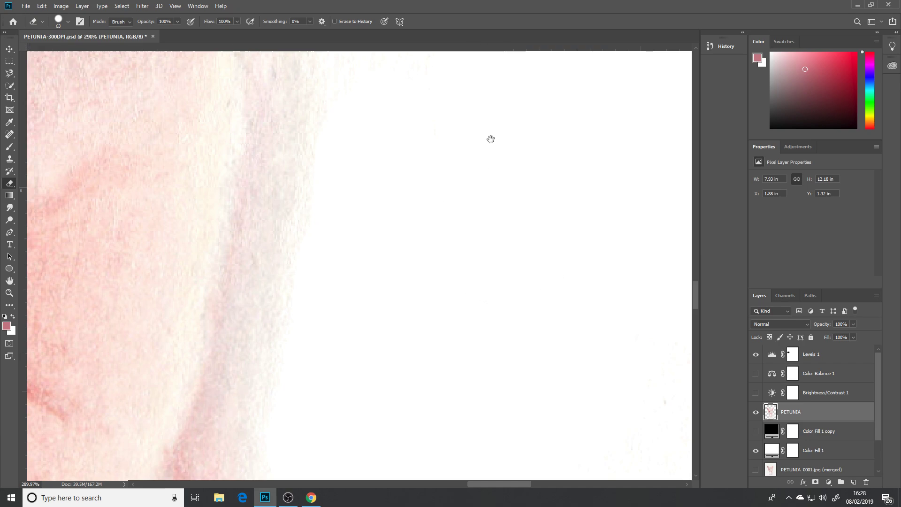
drag(491, 139, 474, 374)
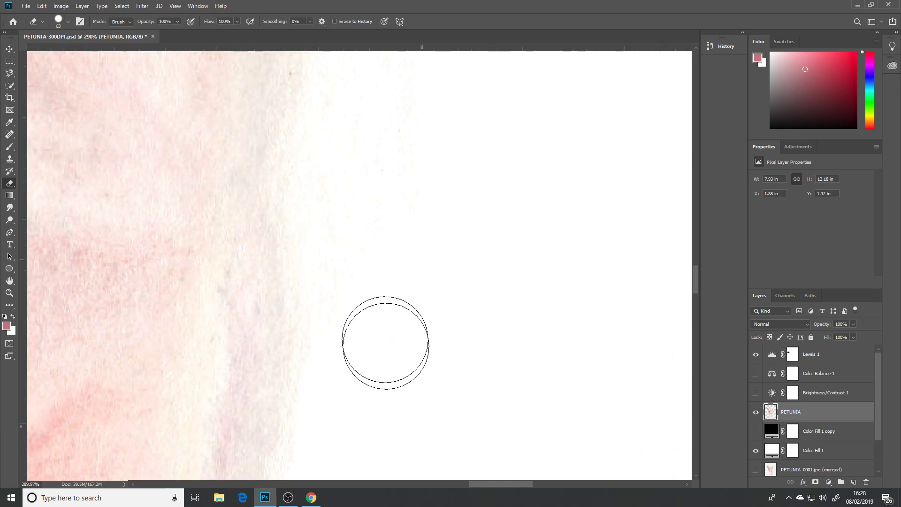
Erase the paper specks further up along the pig's right-hand flank, reducing the eraser's brush size to 60 px along the way.
mouse_move(342, 224)
mouse_down()
mouse_move(334, 202)
mouse_move(339, 185)
mouse_move(374, 190)
mouse_up()
key(space)
drag(492, 141, 498, 300)
mouse_move(368, 273)
mouse_down()
mouse_move(373, 138)
mouse_move(402, 120)
mouse_up()
key(space)
mouse_move(469, 100)
mouse_down()
mouse_move(469, 296)
mouse_move(452, 296)
mouse_up()
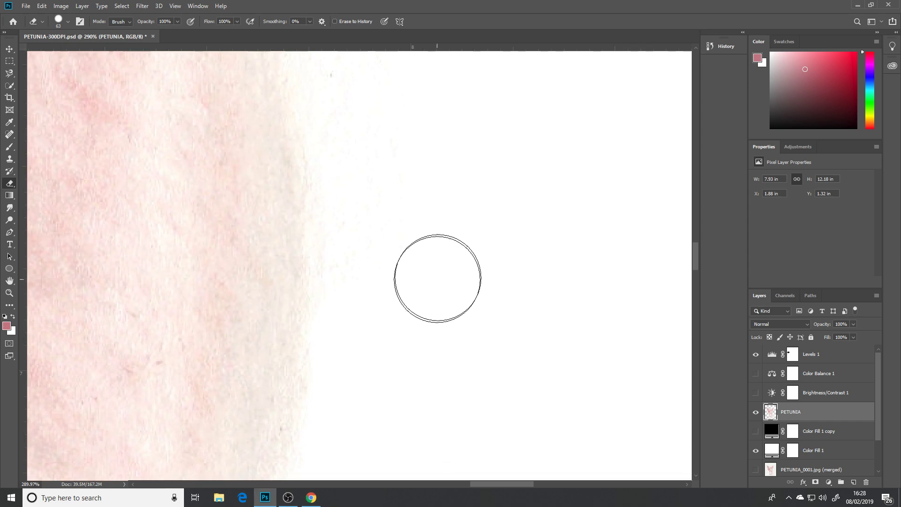
alt+right_click(431, 281)
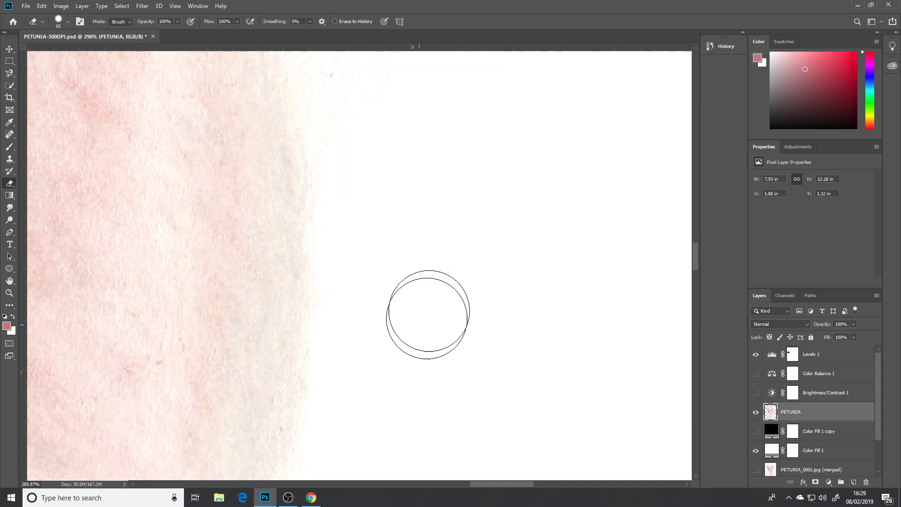
drag(457, 196, 464, 366)
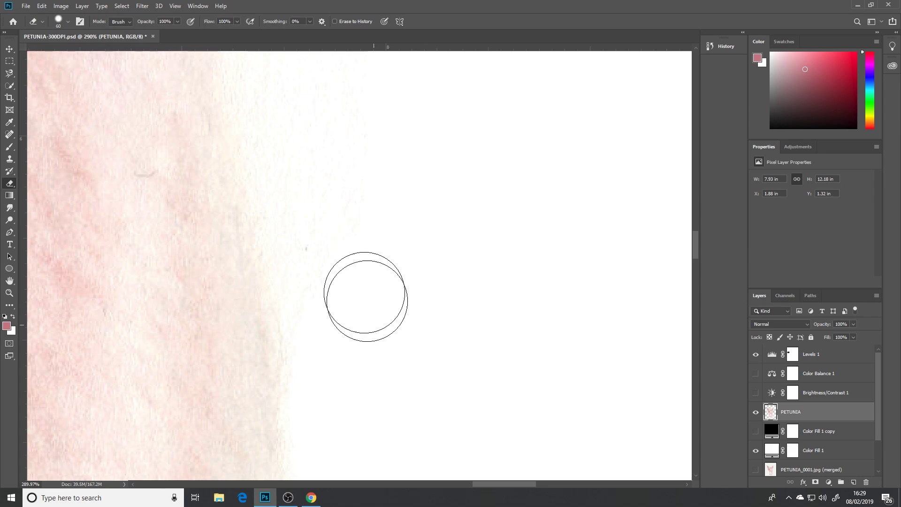
Erase the faint paper texture outside the pale fur on the PETUNIA layer, working up to the lower part of the pink ear.
mouse_move(336, 318)
mouse_down()
mouse_move(318, 234)
mouse_move(395, 215)
mouse_move(457, 290)
mouse_up()
drag(460, 210, 469, 387)
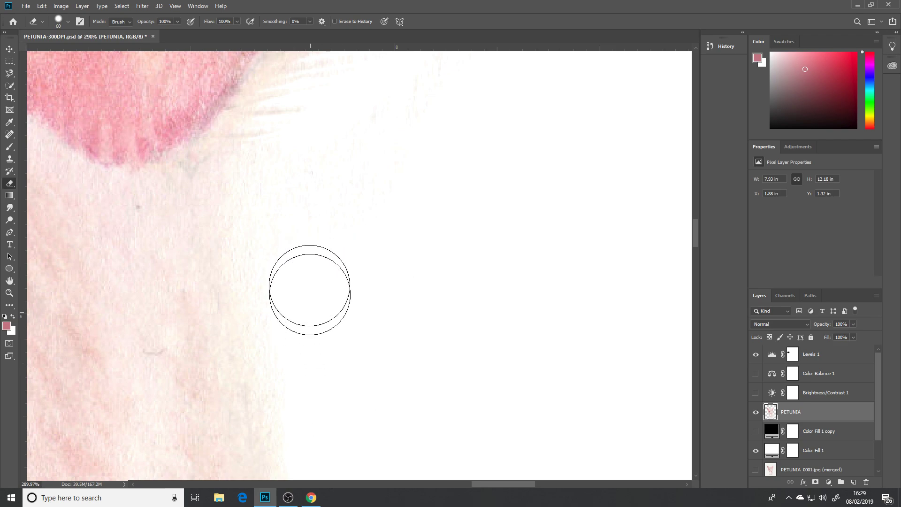
mouse_move(292, 245)
mouse_down()
mouse_move(289, 176)
mouse_move(304, 166)
mouse_move(310, 219)
mouse_move(386, 271)
mouse_move(494, 289)
mouse_up()
drag(515, 195, 447, 365)
mouse_move(379, 293)
mouse_down()
mouse_move(317, 307)
mouse_move(454, 158)
mouse_up()
mouse_move(527, 185)
mouse_down()
mouse_move(493, 252)
mouse_move(459, 274)
mouse_up()
mouse_move(322, 337)
mouse_down()
mouse_move(440, 155)
mouse_move(462, 296)
mouse_up()
drag(516, 296, 474, 221)
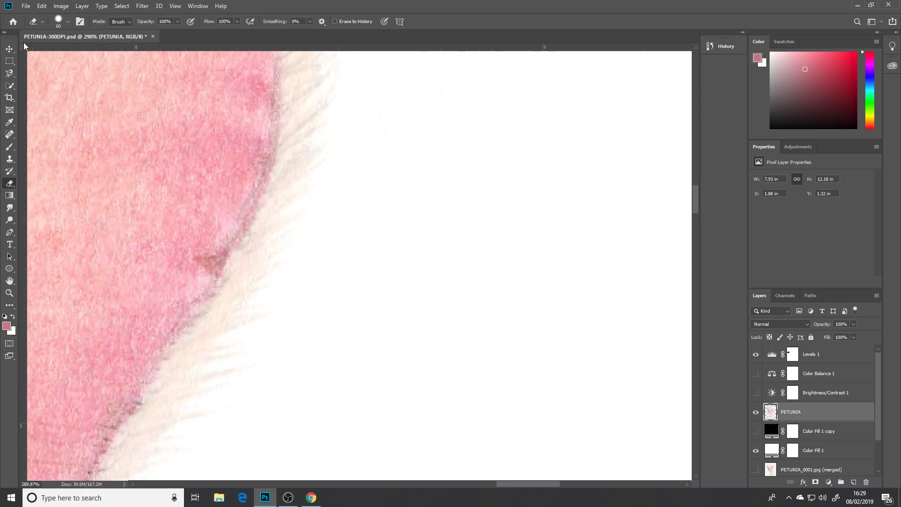
Clear the leftover paper marks outside the middle of the ear's outer fur edge with the 60 px Eraser.
click(10, 86)
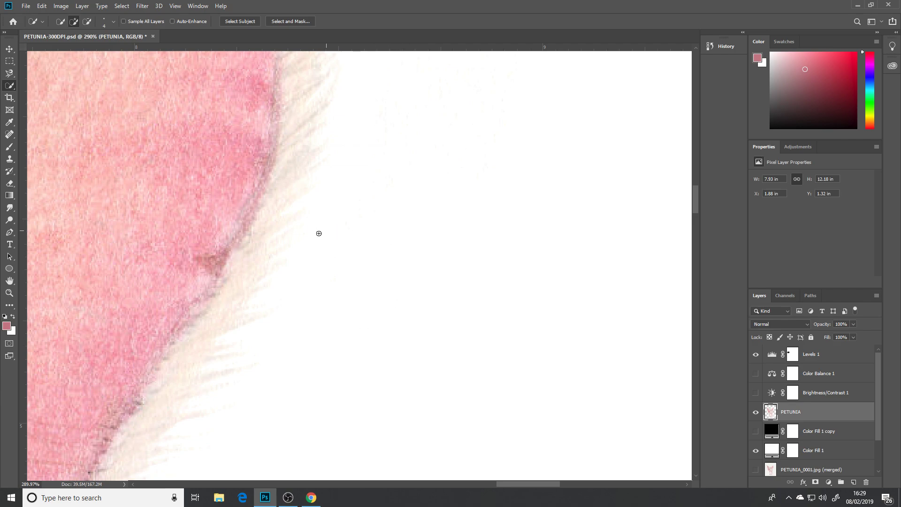
click(10, 184)
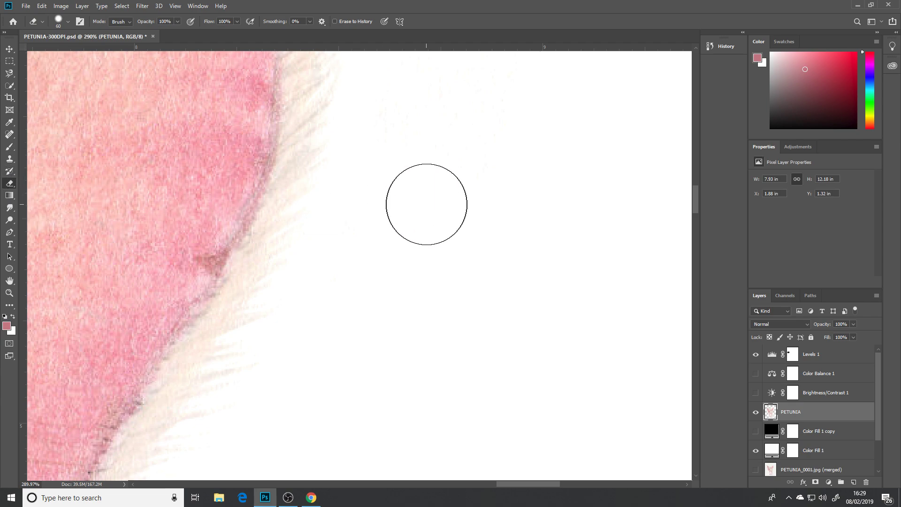
scroll(630, 234, up, 5)
scroll(629, 234, right, 2)
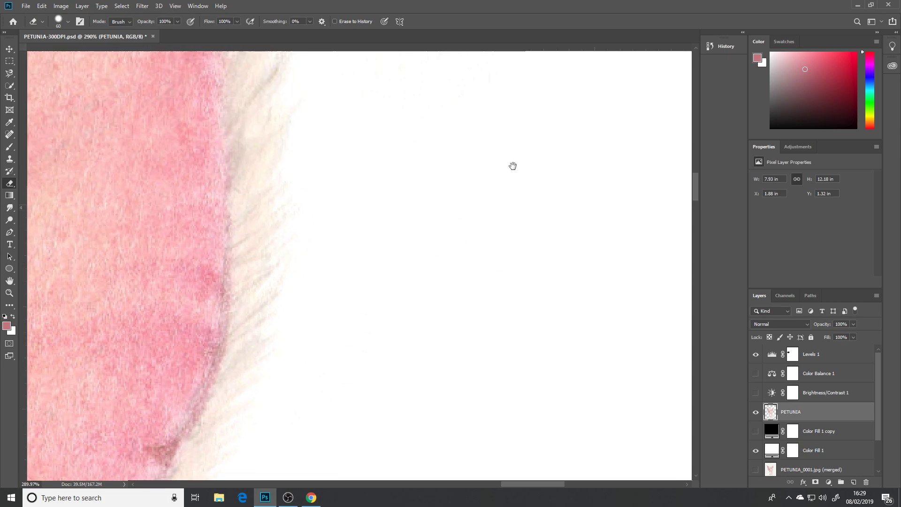
scroll(492, 244, up, 4)
scroll(493, 244, right, 1)
mouse_move(307, 206)
mouse_down()
mouse_move(338, 308)
mouse_move(392, 127)
mouse_move(430, 294)
mouse_move(399, 218)
mouse_move(529, 266)
mouse_move(447, 259)
mouse_move(541, 266)
mouse_up()
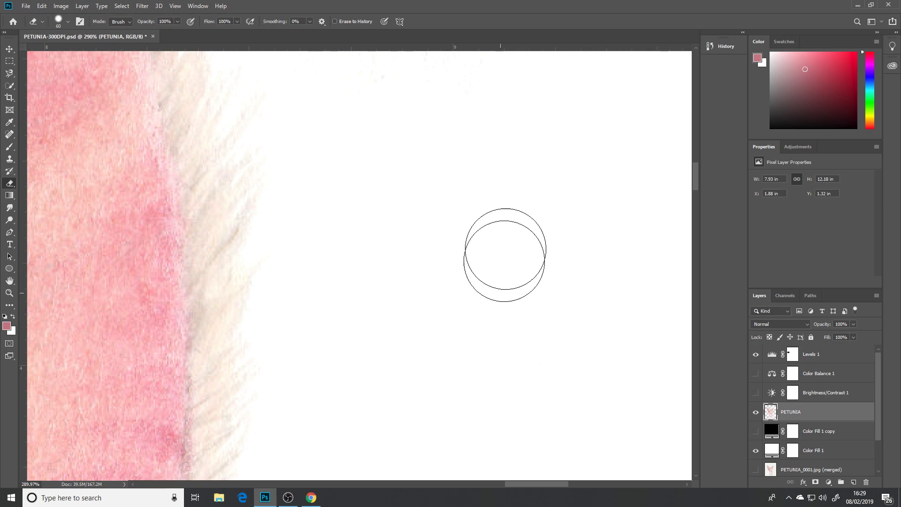
Erase the faint specks outside the upper ear, continuing around to the area beside its furry tip.
scroll(474, 270, up, 5)
mouse_move(381, 376)
mouse_down()
mouse_move(324, 271)
mouse_move(286, 141)
mouse_move(291, 174)
mouse_move(287, 117)
mouse_move(454, 321)
mouse_up()
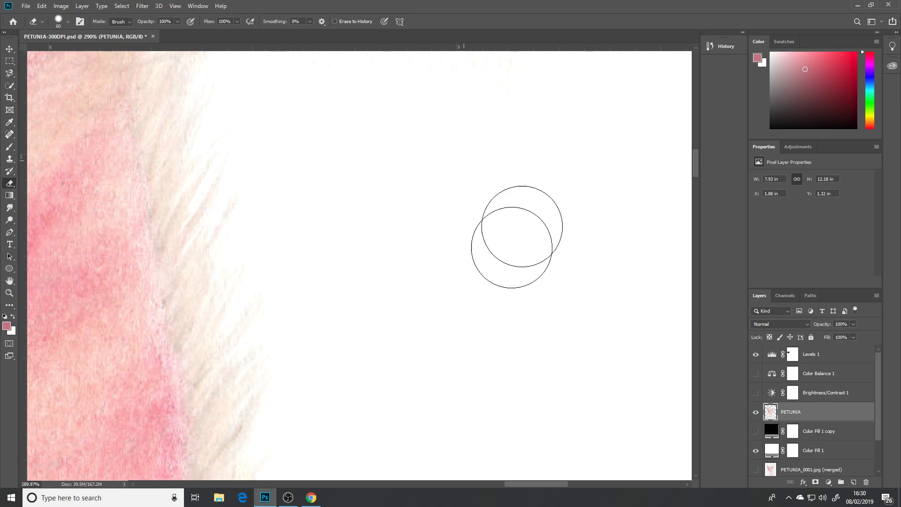
drag(473, 141, 491, 362)
mouse_move(394, 304)
mouse_down()
mouse_move(324, 268)
mouse_move(377, 127)
mouse_move(365, 298)
mouse_move(458, 292)
mouse_move(573, 342)
mouse_up()
mouse_move(524, 130)
mouse_down()
mouse_move(505, 219)
mouse_move(451, 316)
mouse_up()
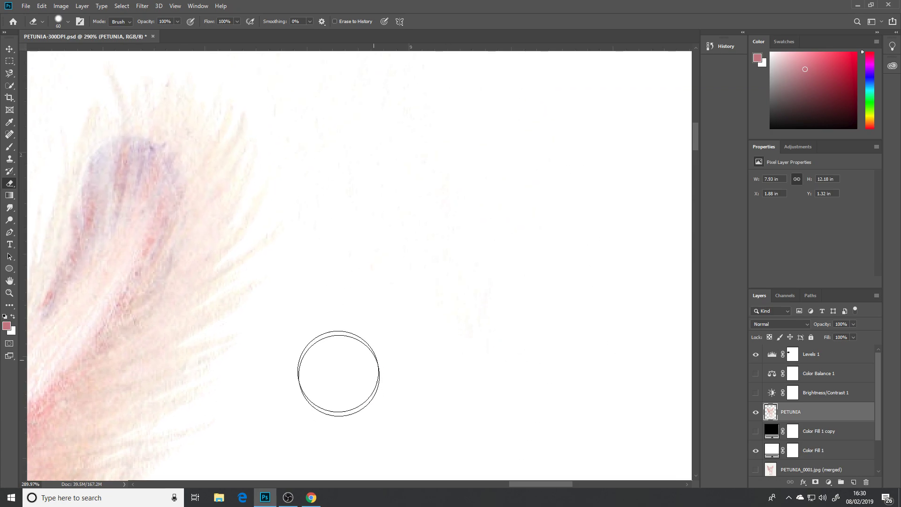
mouse_move(302, 125)
mouse_down()
mouse_move(368, 286)
mouse_move(485, 294)
mouse_move(517, 277)
mouse_move(572, 218)
mouse_up()
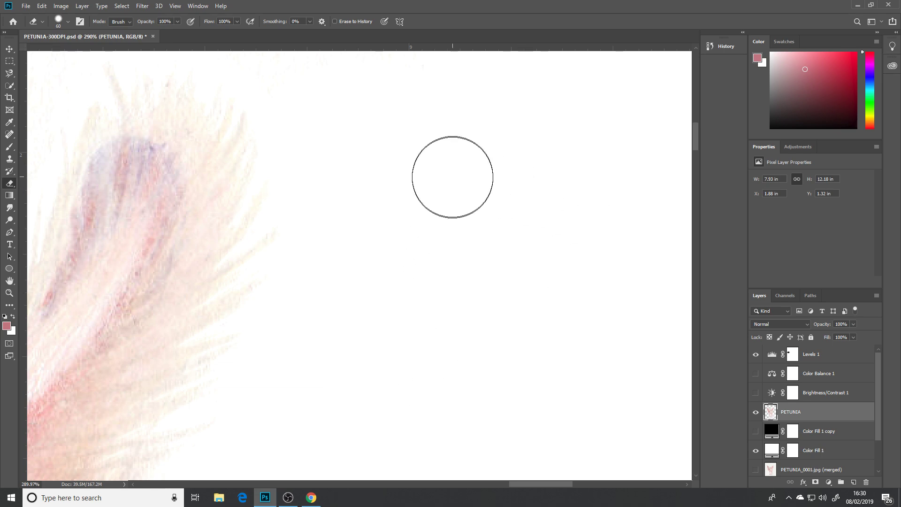
drag(452, 175, 501, 333)
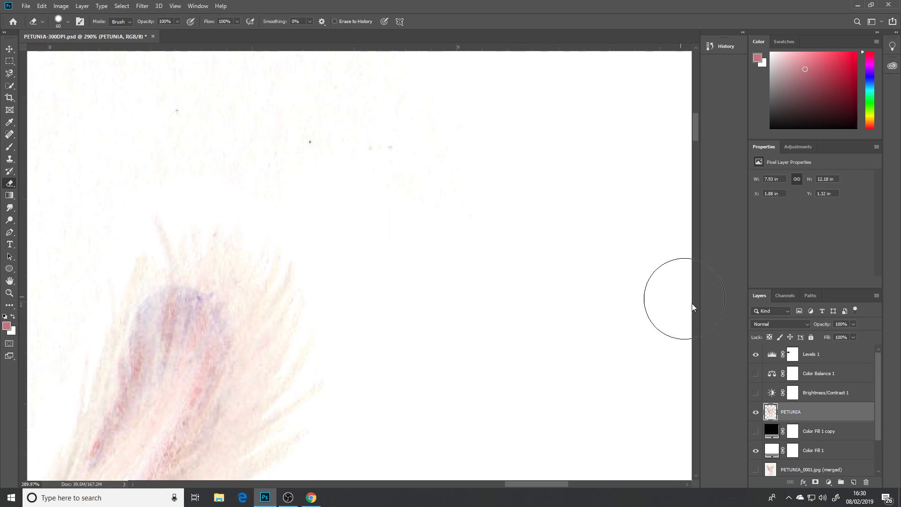
Show the black Color Fill 1 copy layer and erase the missed specks beside the ear's outer fur edge.
click(755, 432)
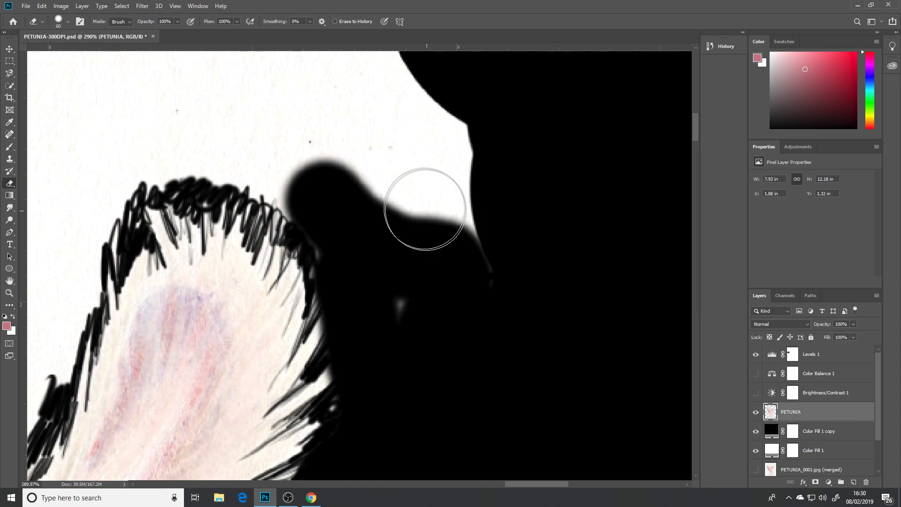
mouse_move(559, 227)
mouse_down()
mouse_move(509, 177)
mouse_move(539, 207)
mouse_move(543, 256)
mouse_up()
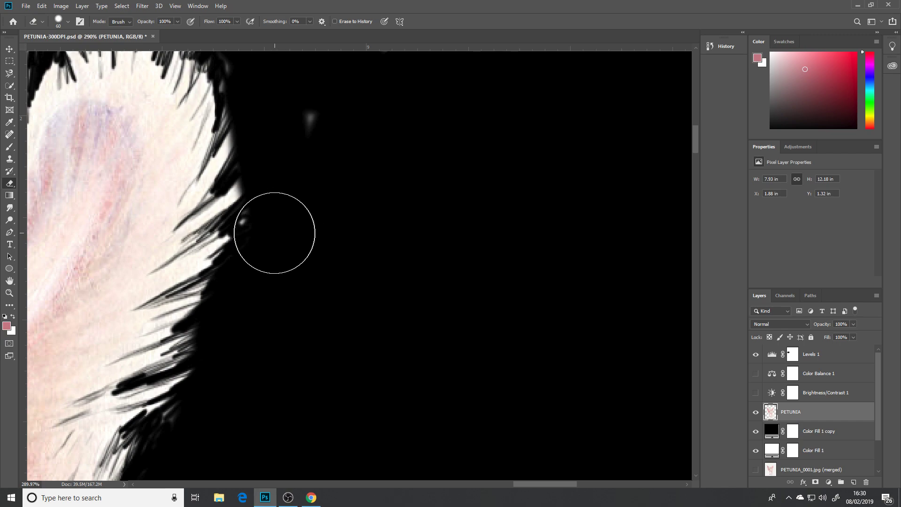
click(276, 227)
click(319, 123)
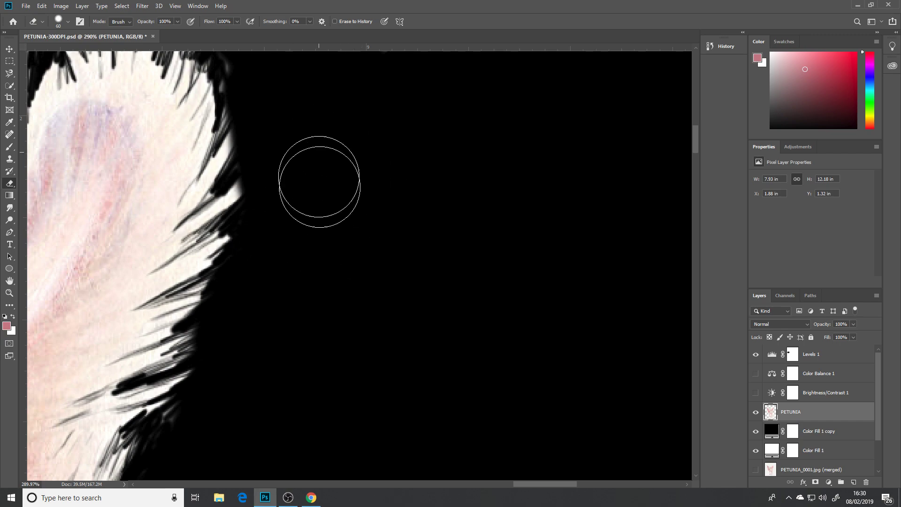
drag(404, 275, 402, 173)
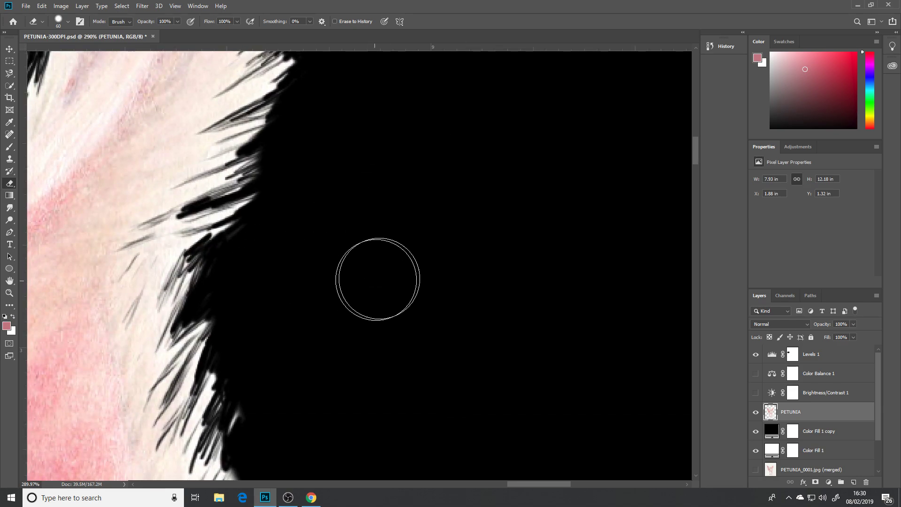
mouse_move(379, 276)
mouse_down()
mouse_move(428, 338)
mouse_move(486, 287)
mouse_move(476, 241)
mouse_move(440, 246)
mouse_up()
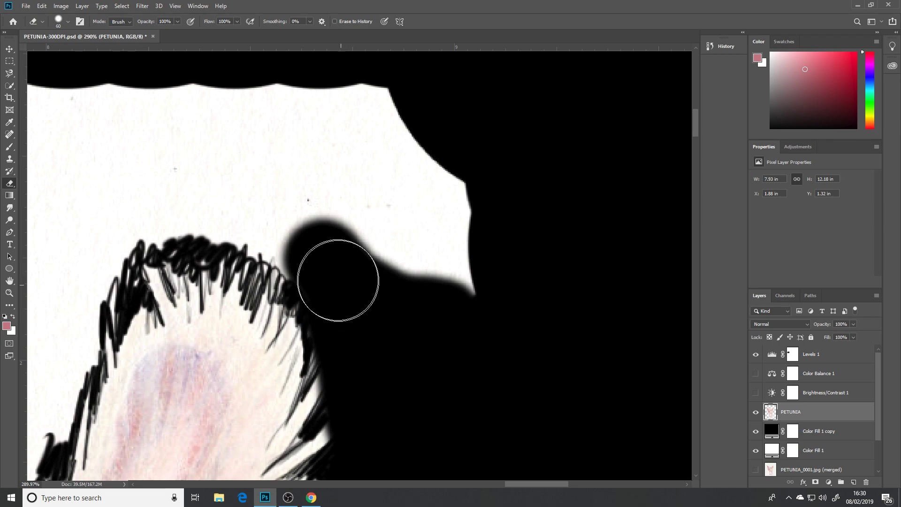
Erase the white paper area above and around the ear tip with broad strokes.
drag(336, 278, 300, 245)
mouse_move(197, 195)
mouse_down()
mouse_move(257, 220)
mouse_move(333, 279)
mouse_move(315, 248)
mouse_move(256, 212)
mouse_move(140, 226)
mouse_move(103, 258)
mouse_move(102, 275)
mouse_move(94, 259)
mouse_move(117, 175)
mouse_move(193, 148)
mouse_move(271, 167)
mouse_move(465, 258)
mouse_move(528, 226)
mouse_move(404, 210)
mouse_move(430, 184)
mouse_move(493, 244)
mouse_move(550, 333)
mouse_move(554, 311)
mouse_move(446, 289)
mouse_move(501, 252)
mouse_move(497, 385)
mouse_move(462, 427)
mouse_up()
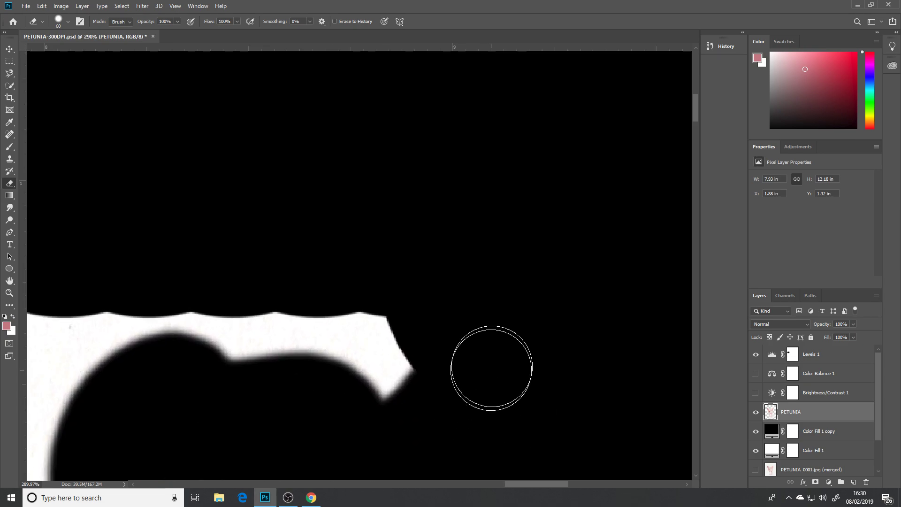
mouse_move(450, 236)
mouse_down()
mouse_move(346, 378)
mouse_move(364, 376)
mouse_move(243, 346)
mouse_move(226, 324)
mouse_up()
drag(394, 244, 567, 160)
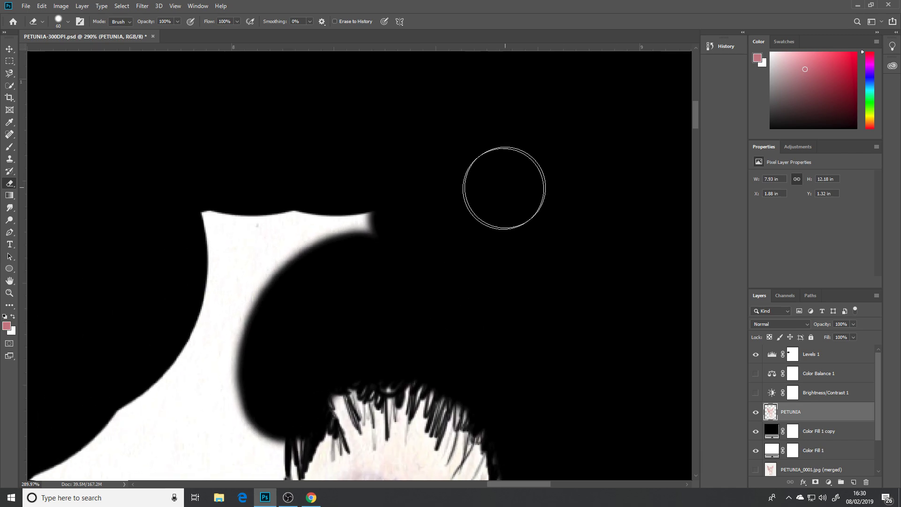
mouse_move(347, 220)
mouse_down()
mouse_move(216, 231)
mouse_move(238, 261)
mouse_move(224, 298)
mouse_up()
drag(420, 185, 467, 76)
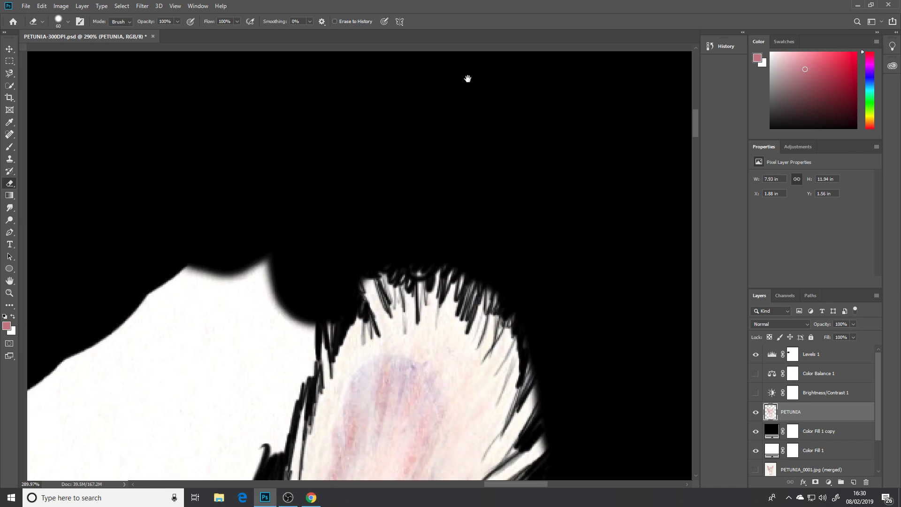
mouse_move(332, 232)
mouse_down()
mouse_move(296, 197)
mouse_move(268, 274)
mouse_move(285, 265)
mouse_up()
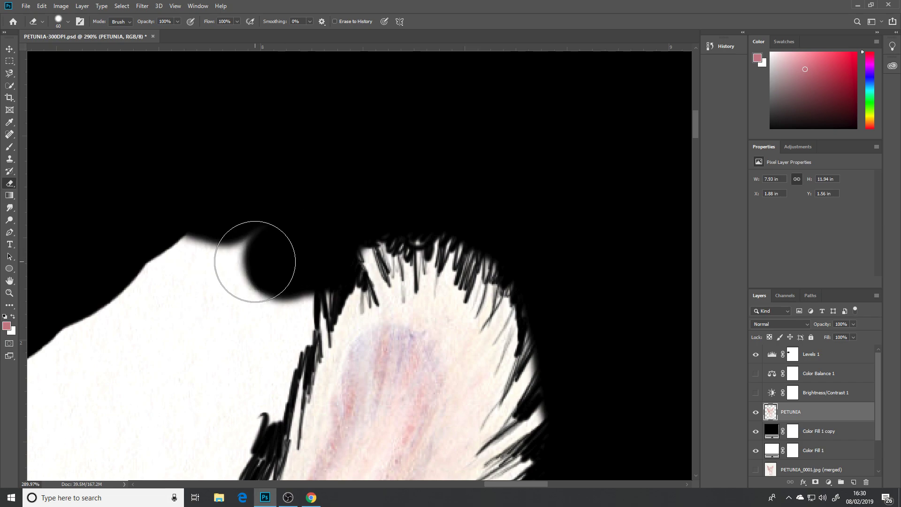
Reduce the Eraser brush size to 14 px for work close to the fur.
key(ctrl+alt+z)
key(e)
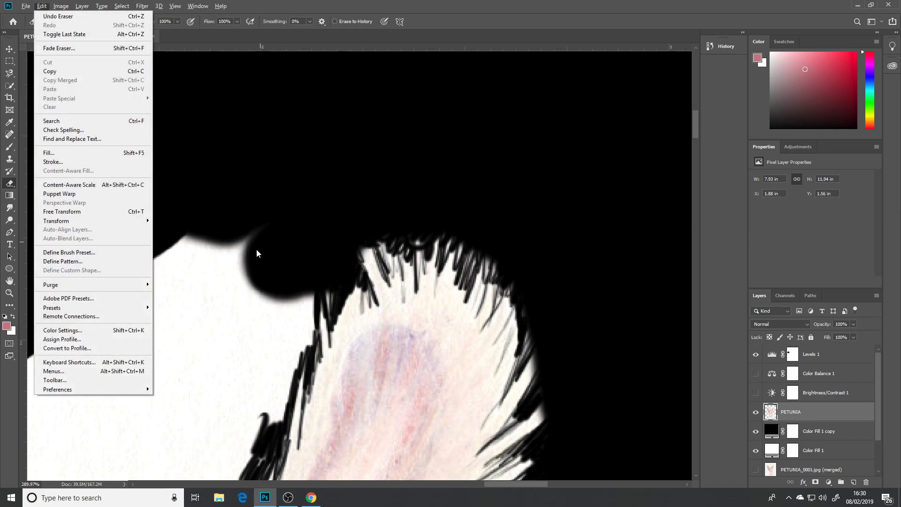
key(Escape)
right_click(253, 249)
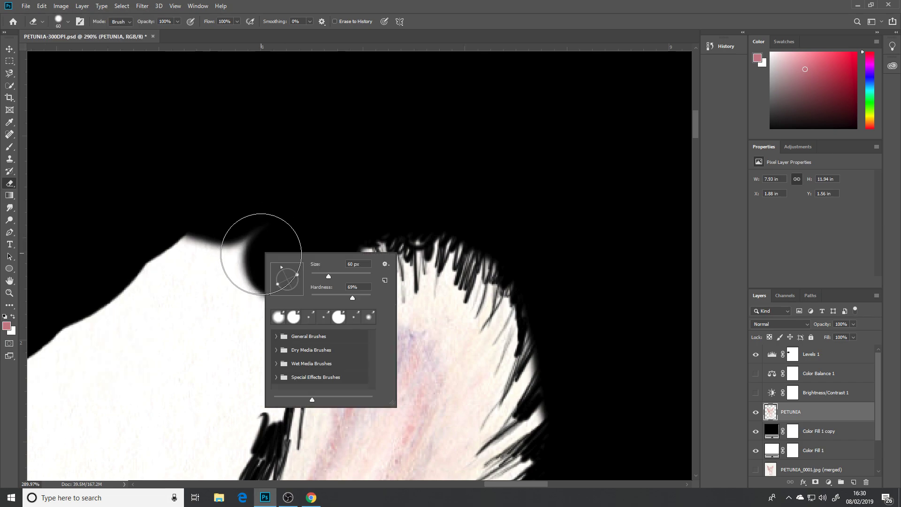
key(alt)
key(Escape)
alt+right_click(229, 204)
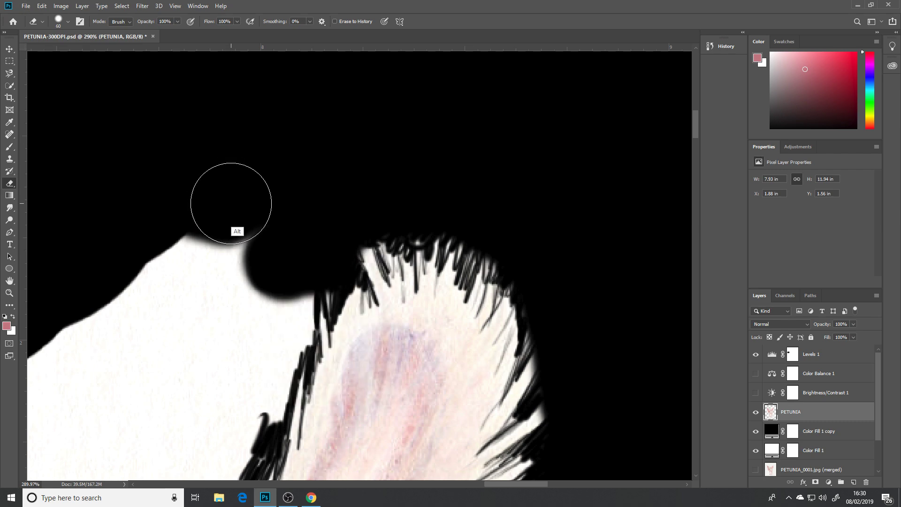
drag(190, 217, 180, 221)
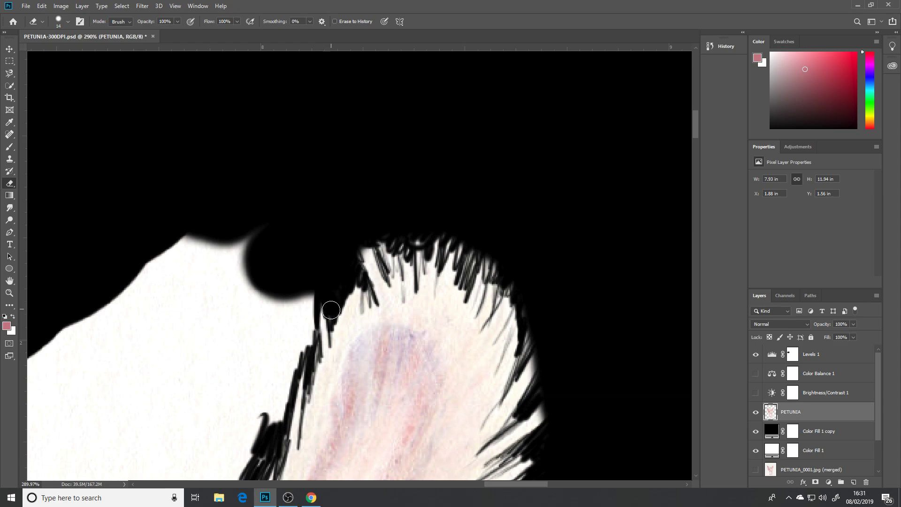
Erase a narrow band of paper along the inner side of the ear, just outside the upper fur strokes.
drag(312, 271, 306, 304)
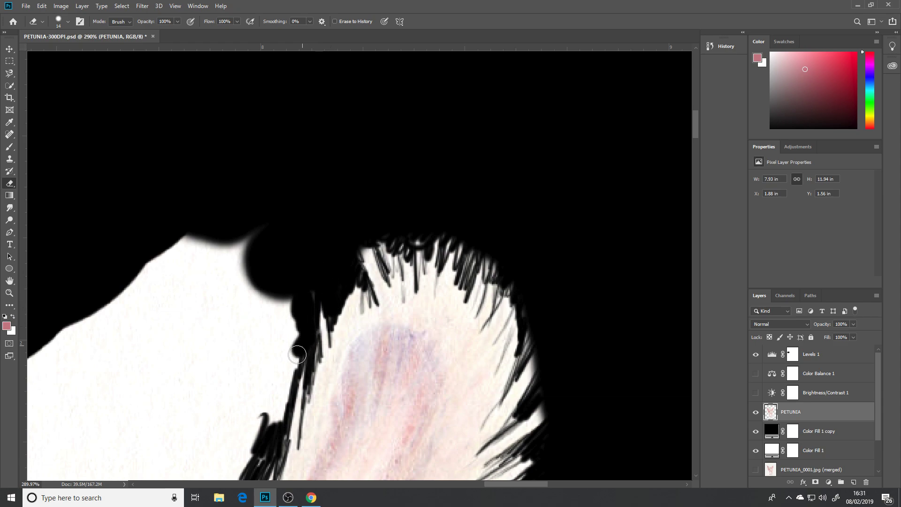
mouse_move(298, 354)
mouse_down()
mouse_move(309, 292)
mouse_move(295, 274)
mouse_move(281, 289)
mouse_move(281, 304)
mouse_move(310, 184)
mouse_up()
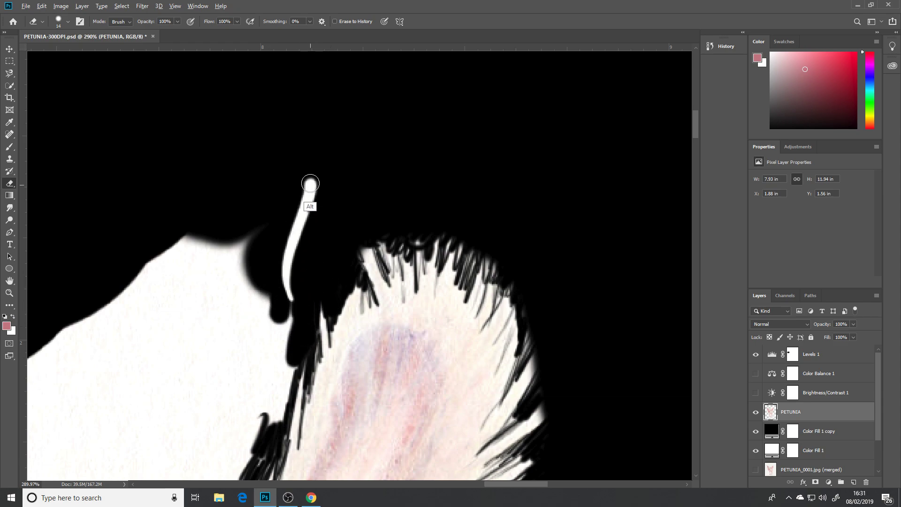
mouse_move(294, 218)
mouse_down()
mouse_move(305, 184)
mouse_move(290, 293)
mouse_move(305, 171)
mouse_move(313, 174)
mouse_move(308, 197)
mouse_move(322, 185)
mouse_up()
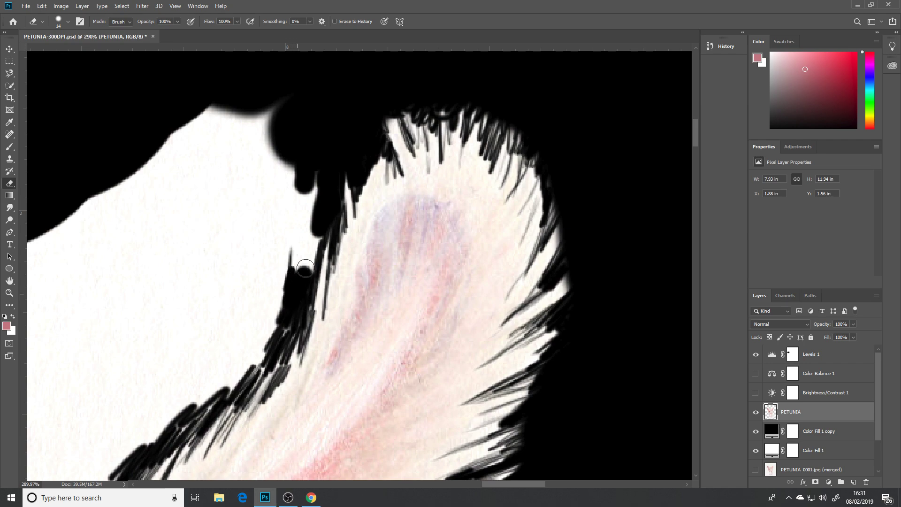
mouse_move(313, 233)
mouse_down()
mouse_move(307, 194)
mouse_move(281, 308)
mouse_up()
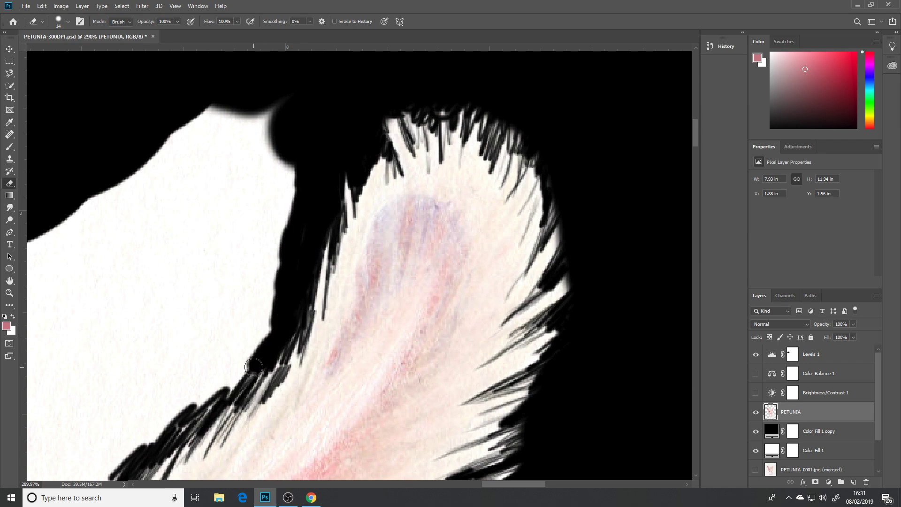
mouse_move(238, 386)
mouse_down()
mouse_move(261, 303)
mouse_move(269, 313)
mouse_move(248, 359)
mouse_move(270, 254)
mouse_up()
Widen and smooth the erased band along the ear's inner edge, filling the gaps between the jagged strokes halfway down.
drag(279, 283, 339, 170)
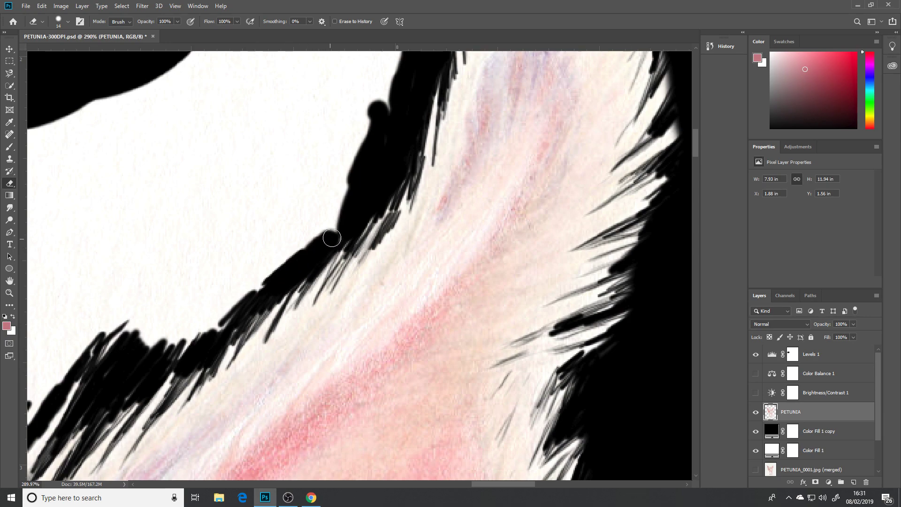
drag(227, 319, 311, 247)
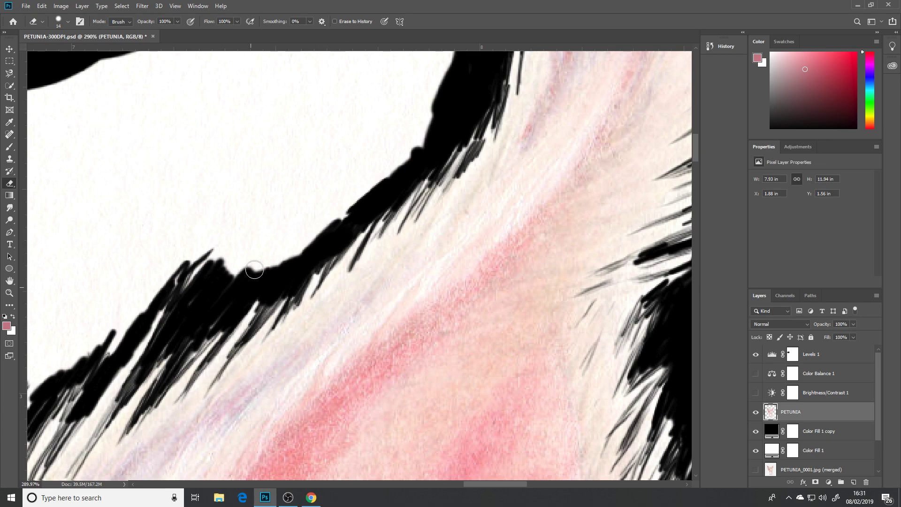
mouse_move(254, 270)
mouse_down()
mouse_move(316, 230)
mouse_move(309, 241)
mouse_move(418, 146)
mouse_up()
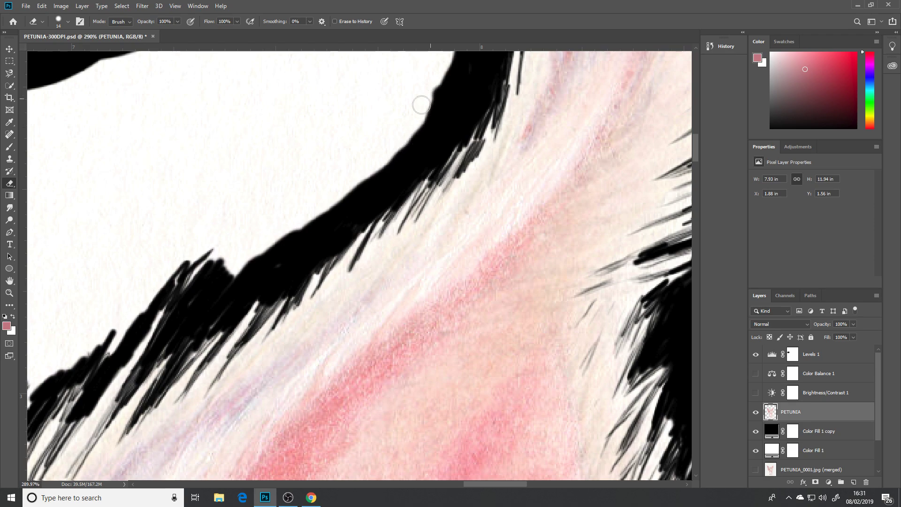
drag(224, 262, 374, 183)
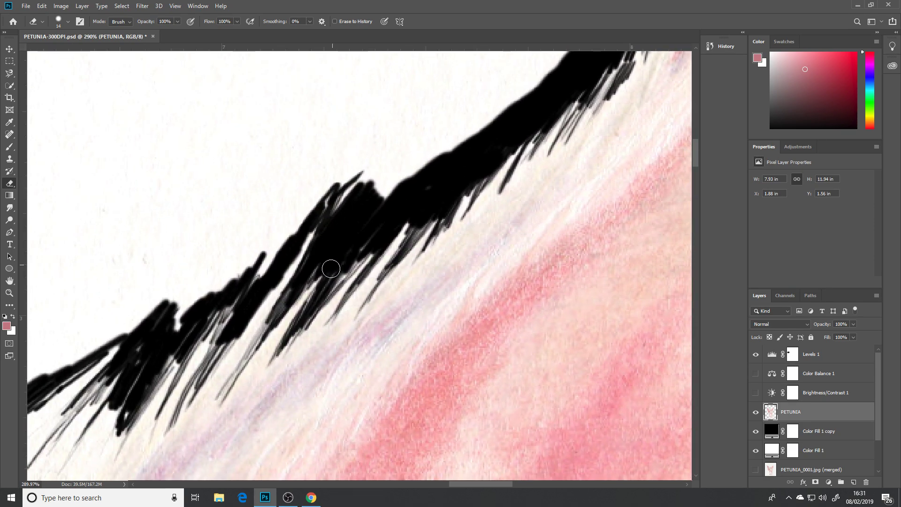
mouse_move(368, 207)
mouse_down()
mouse_move(339, 199)
mouse_move(340, 185)
mouse_move(289, 245)
mouse_up()
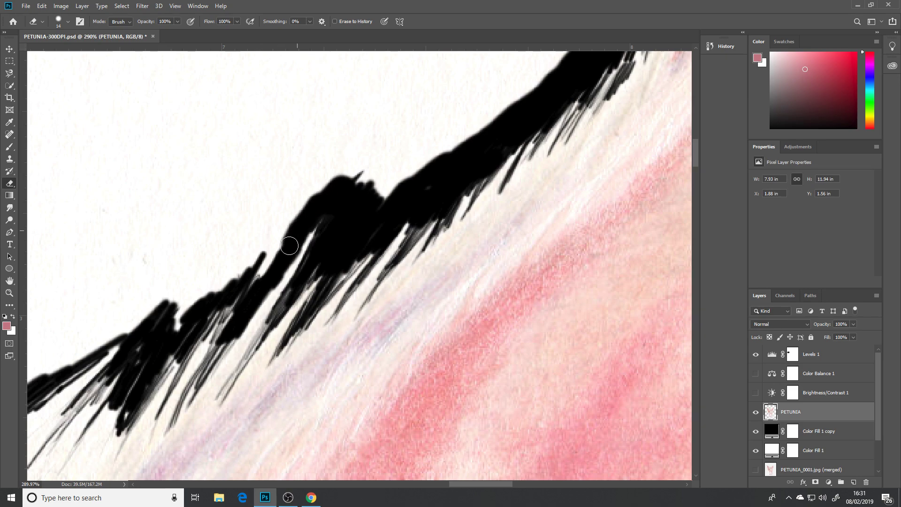
mouse_move(249, 286)
mouse_down()
mouse_move(266, 250)
mouse_move(179, 325)
mouse_move(188, 298)
mouse_move(158, 316)
mouse_move(169, 288)
mouse_move(231, 241)
mouse_move(224, 253)
mouse_move(233, 257)
mouse_move(322, 190)
mouse_move(364, 173)
mouse_move(371, 199)
mouse_move(404, 163)
mouse_up()
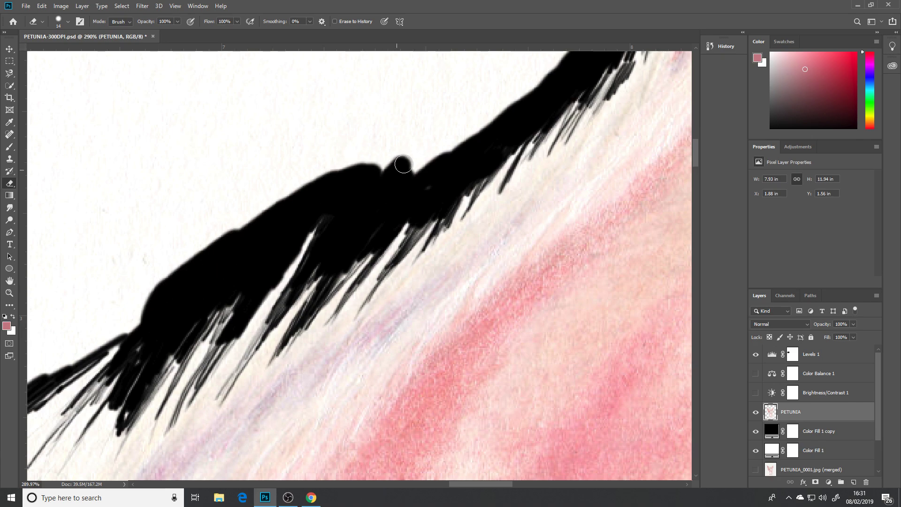
Widen the erased band along the lower half of the ear's inner edge, filling its gaps down to the top of the head.
drag(348, 219, 582, 117)
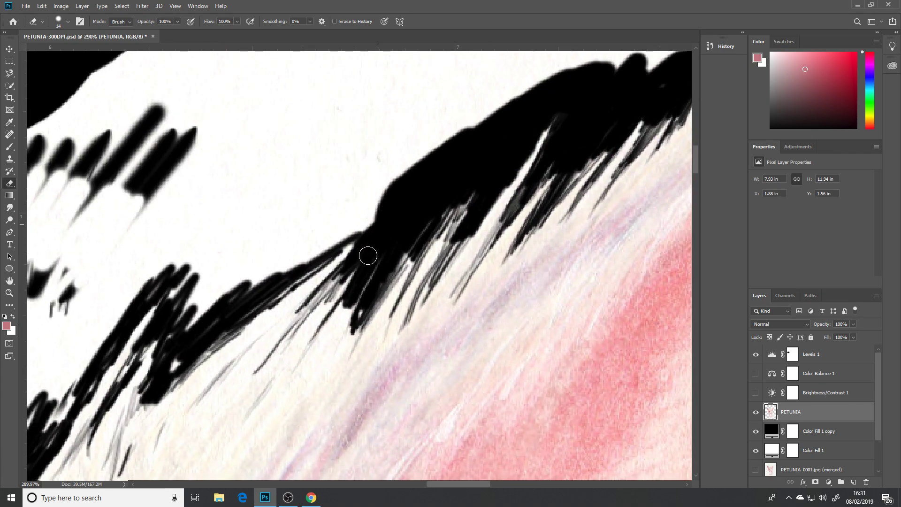
drag(376, 217, 246, 299)
mouse_move(183, 352)
mouse_down()
mouse_move(193, 288)
mouse_move(221, 246)
mouse_move(298, 215)
mouse_move(246, 280)
mouse_move(366, 197)
mouse_move(324, 227)
mouse_move(302, 207)
mouse_move(521, 141)
mouse_move(454, 156)
mouse_up()
key(space)
mouse_move(400, 163)
mouse_down()
mouse_move(376, 164)
mouse_move(312, 251)
mouse_up()
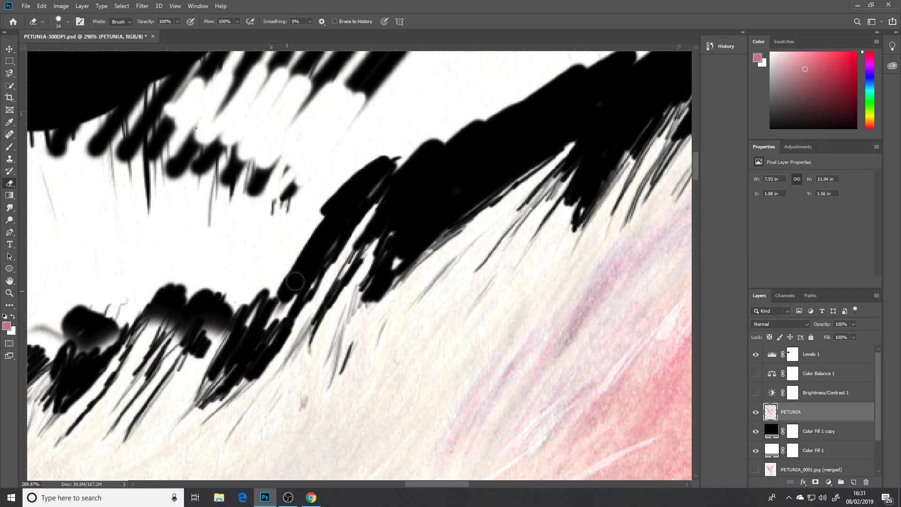
mouse_move(295, 282)
mouse_down()
mouse_move(268, 337)
mouse_move(265, 263)
mouse_move(238, 298)
mouse_move(188, 275)
mouse_move(244, 216)
mouse_move(263, 230)
mouse_move(303, 220)
mouse_move(313, 207)
mouse_move(305, 225)
mouse_up()
drag(212, 259, 479, 171)
mouse_move(425, 212)
mouse_down()
mouse_move(393, 217)
mouse_move(379, 238)
mouse_up()
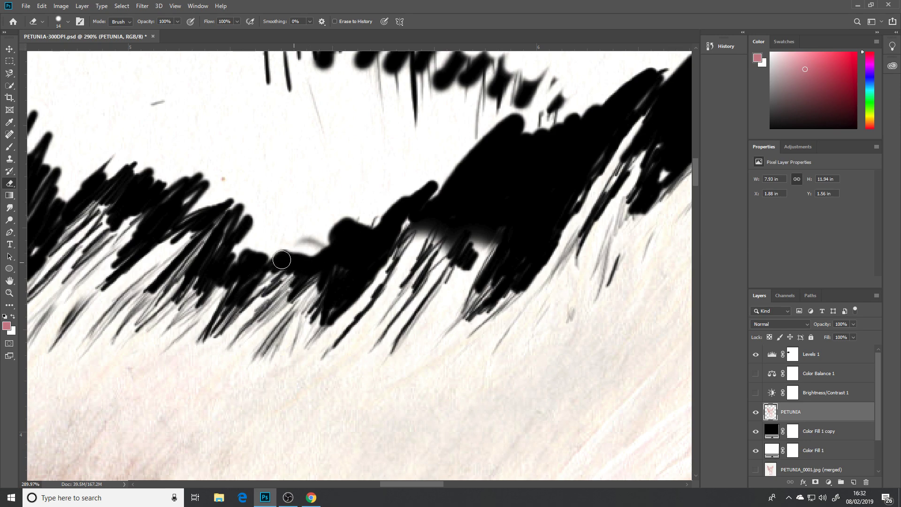
Erase the strip of paper above the short fur fringe on top of the head, joining the jagged strokes into a solid band.
mouse_move(228, 231)
mouse_down()
mouse_move(244, 217)
mouse_move(267, 220)
mouse_move(264, 239)
mouse_move(276, 241)
mouse_move(313, 217)
mouse_move(302, 248)
mouse_move(356, 211)
mouse_up()
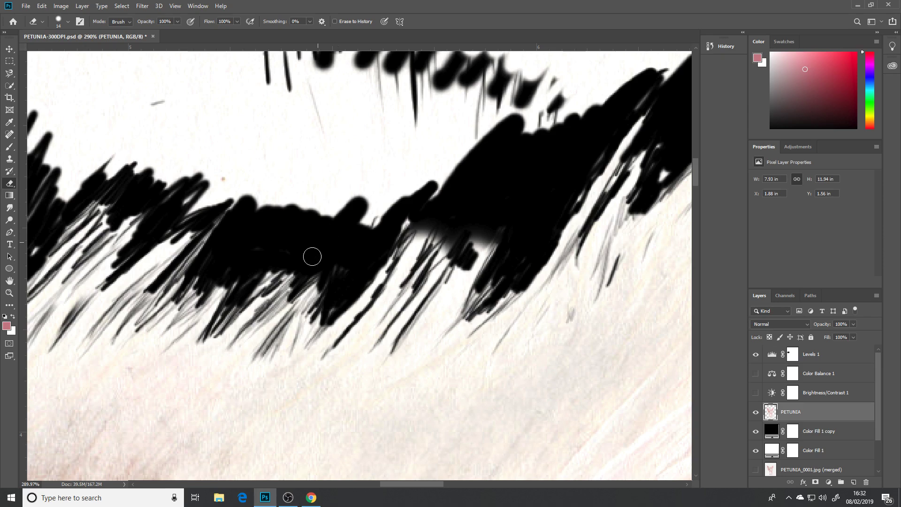
mouse_move(312, 256)
mouse_down()
mouse_move(372, 187)
mouse_move(362, 218)
mouse_move(376, 221)
mouse_move(412, 197)
mouse_move(398, 229)
mouse_move(443, 169)
mouse_up()
mouse_move(360, 188)
mouse_down()
mouse_move(338, 207)
mouse_move(483, 231)
mouse_up()
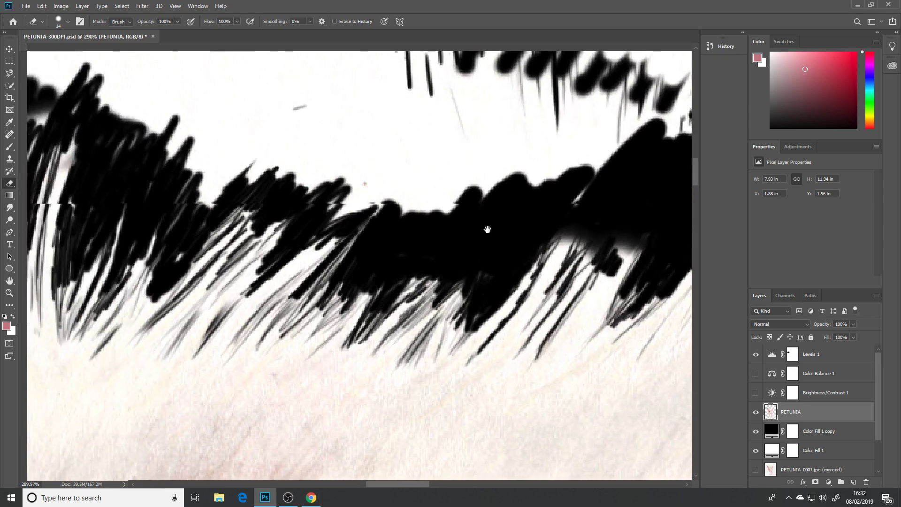
mouse_move(409, 226)
mouse_down()
mouse_move(391, 177)
mouse_move(309, 234)
mouse_move(327, 205)
mouse_move(316, 205)
mouse_move(331, 190)
mouse_move(348, 198)
mouse_move(382, 183)
mouse_move(388, 215)
mouse_move(411, 202)
mouse_move(447, 208)
mouse_up()
drag(400, 181, 490, 175)
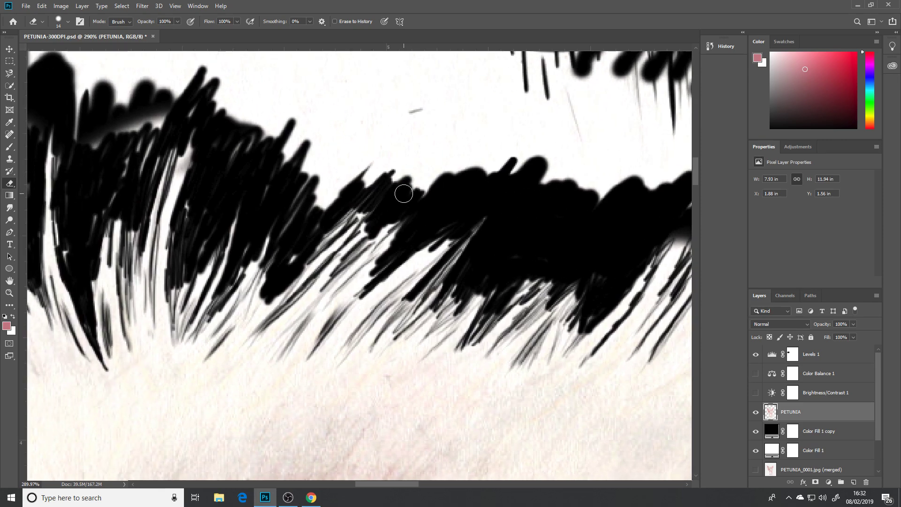
mouse_move(404, 193)
mouse_down()
mouse_move(349, 176)
mouse_move(317, 221)
mouse_move(319, 167)
mouse_move(347, 165)
mouse_move(449, 194)
mouse_move(374, 212)
mouse_move(371, 169)
mouse_move(311, 234)
mouse_up()
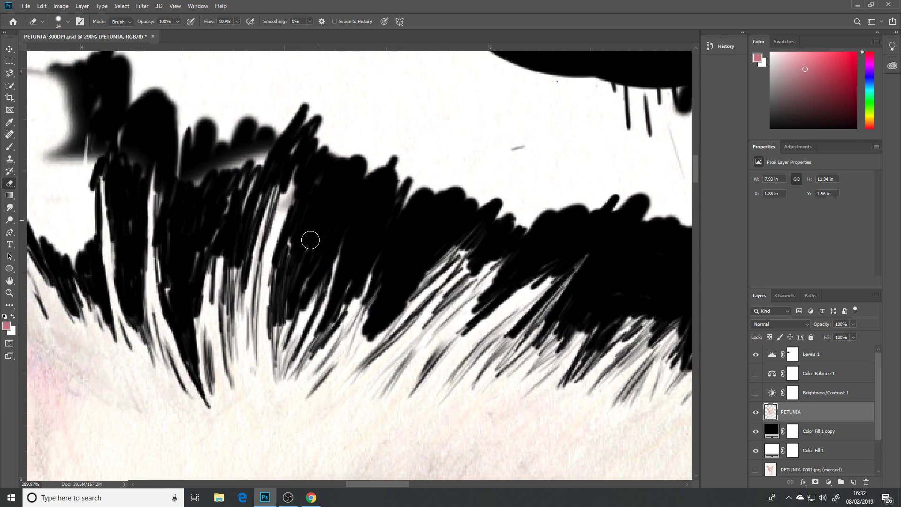
Clear the leftover paper above and between the tall hair tufts on top of the head.
mouse_move(278, 152)
mouse_down()
mouse_move(259, 145)
mouse_move(365, 199)
mouse_up()
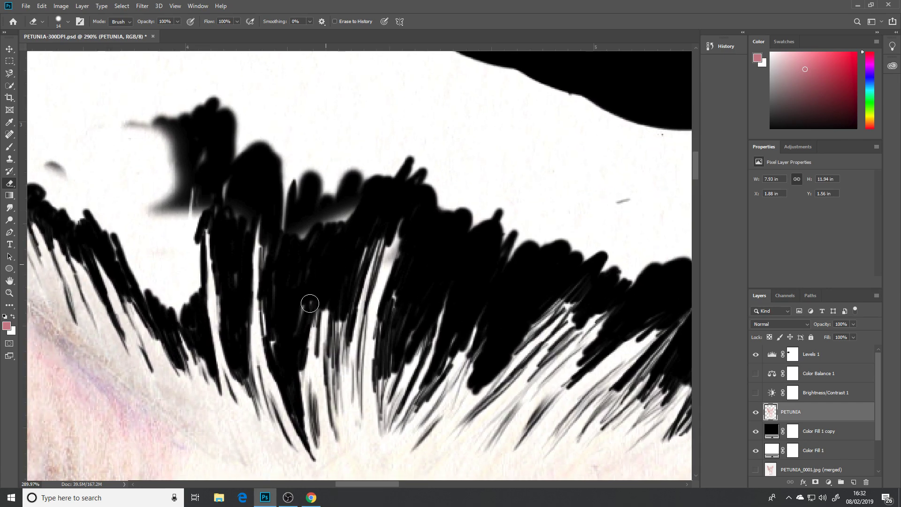
mouse_move(277, 202)
mouse_down()
mouse_move(314, 229)
mouse_move(373, 193)
mouse_move(407, 219)
mouse_up()
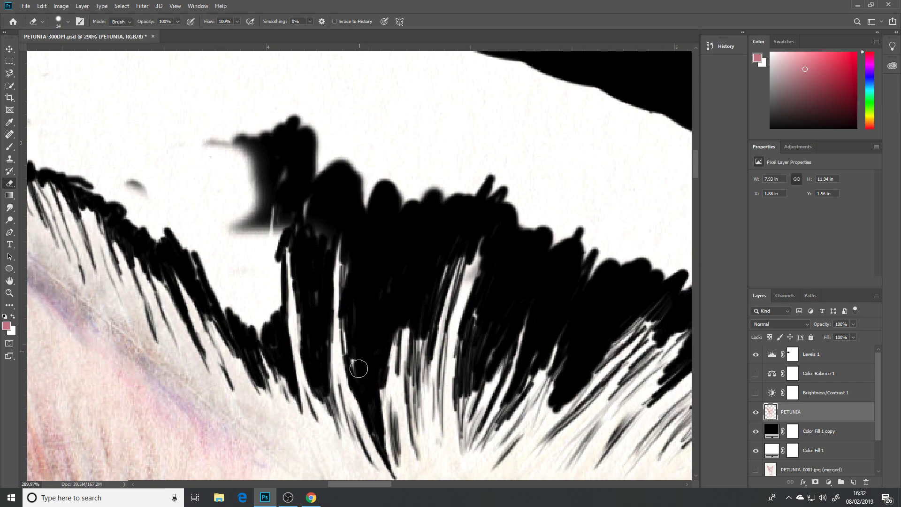
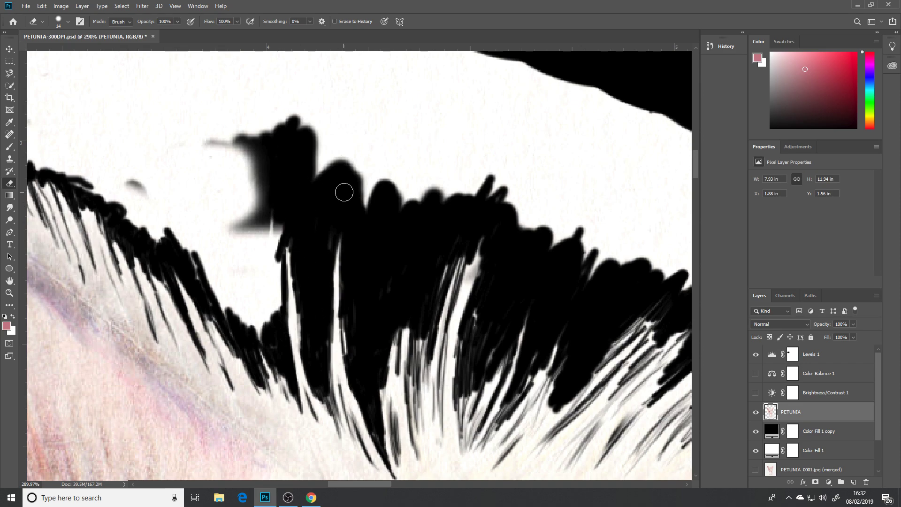
drag(328, 153, 420, 143)
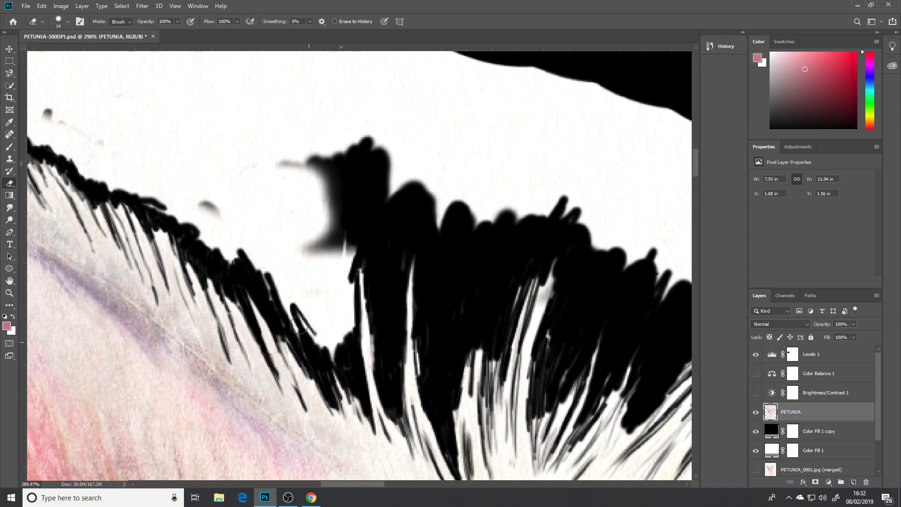
Erase the remaining paper in the notch between the tall hair tufts and the base of the other ear.
mouse_move(278, 300)
mouse_down()
mouse_move(261, 271)
mouse_move(296, 326)
mouse_move(315, 338)
mouse_move(317, 321)
mouse_move(330, 353)
mouse_move(336, 323)
mouse_move(344, 331)
mouse_move(346, 322)
mouse_move(350, 248)
mouse_move(340, 216)
mouse_move(328, 308)
mouse_move(331, 276)
mouse_move(319, 282)
mouse_move(273, 264)
mouse_move(295, 288)
mouse_move(263, 257)
mouse_move(300, 201)
mouse_move(326, 217)
mouse_move(302, 194)
mouse_move(293, 153)
mouse_up()
mouse_move(330, 210)
mouse_down()
mouse_move(394, 201)
mouse_move(443, 239)
mouse_up()
mouse_move(343, 260)
mouse_down()
mouse_move(334, 280)
mouse_move(348, 271)
mouse_move(350, 252)
mouse_move(356, 268)
mouse_move(345, 278)
mouse_move(360, 257)
mouse_move(356, 221)
mouse_move(382, 262)
mouse_move(389, 216)
mouse_move(411, 219)
mouse_move(389, 197)
mouse_up()
drag(333, 174, 417, 268)
mouse_move(364, 241)
mouse_down()
mouse_move(370, 286)
mouse_move(342, 301)
mouse_move(359, 330)
mouse_move(371, 301)
mouse_move(402, 274)
mouse_move(428, 288)
mouse_up()
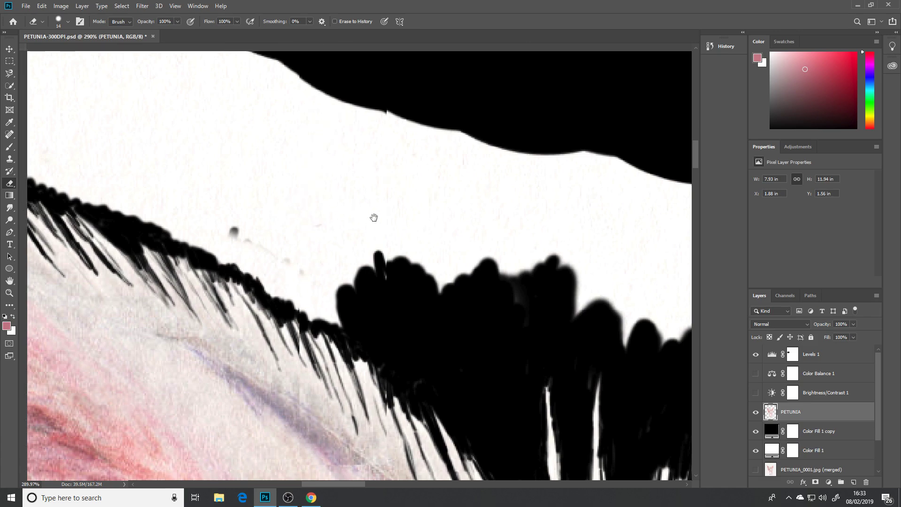
Widen the erased band along the inner edge of the other ear, from its base up towards the tip.
drag(374, 215, 440, 252)
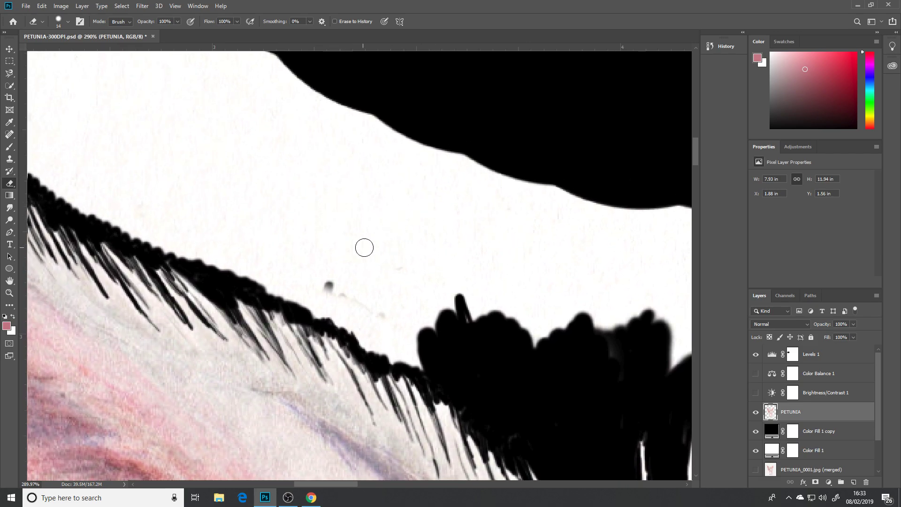
mouse_move(313, 273)
mouse_down()
mouse_move(323, 313)
mouse_move(426, 375)
mouse_move(382, 310)
mouse_move(370, 313)
mouse_move(356, 299)
mouse_move(366, 320)
mouse_move(338, 297)
mouse_move(325, 266)
mouse_move(393, 318)
mouse_move(433, 306)
mouse_move(452, 333)
mouse_move(484, 309)
mouse_move(328, 292)
mouse_move(313, 313)
mouse_move(260, 286)
mouse_move(248, 220)
mouse_move(290, 286)
mouse_move(305, 261)
mouse_move(266, 227)
mouse_move(274, 238)
mouse_move(402, 268)
mouse_up()
drag(356, 205, 544, 258)
mouse_move(439, 291)
mouse_down()
mouse_move(396, 286)
mouse_move(372, 298)
mouse_move(345, 295)
mouse_move(310, 270)
mouse_move(313, 244)
mouse_move(370, 278)
mouse_move(430, 289)
mouse_up()
mouse_move(331, 210)
mouse_down()
mouse_move(426, 267)
mouse_move(383, 325)
mouse_move(317, 283)
mouse_move(270, 227)
mouse_move(224, 128)
mouse_move(220, 99)
mouse_move(287, 229)
mouse_move(317, 262)
mouse_move(329, 244)
mouse_move(348, 254)
mouse_move(365, 298)
mouse_move(384, 279)
mouse_move(420, 302)
mouse_move(450, 286)
mouse_move(514, 311)
mouse_up()
drag(390, 232, 434, 179)
mouse_move(233, 353)
mouse_down()
mouse_move(225, 327)
mouse_move(251, 336)
mouse_up()
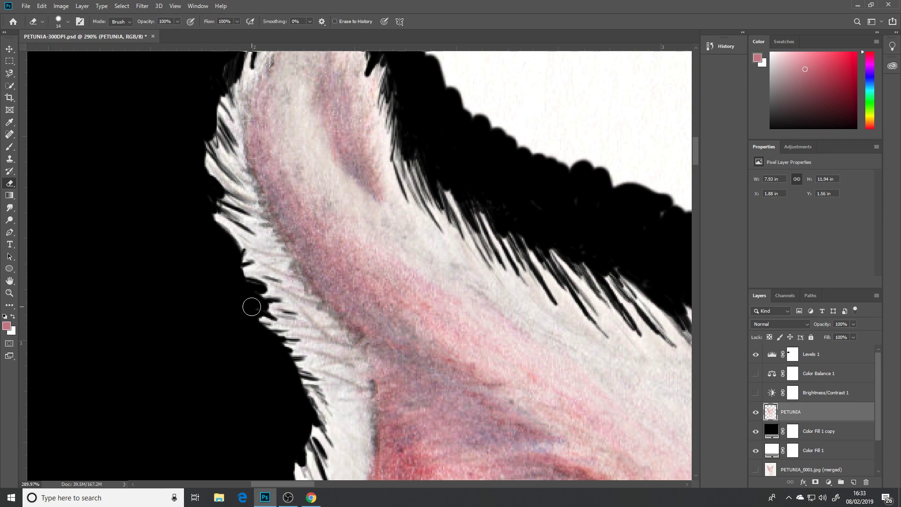
Erase the upper end of the leftover paper strip beside the lower outer edge of the ear.
drag(251, 365, 264, 219)
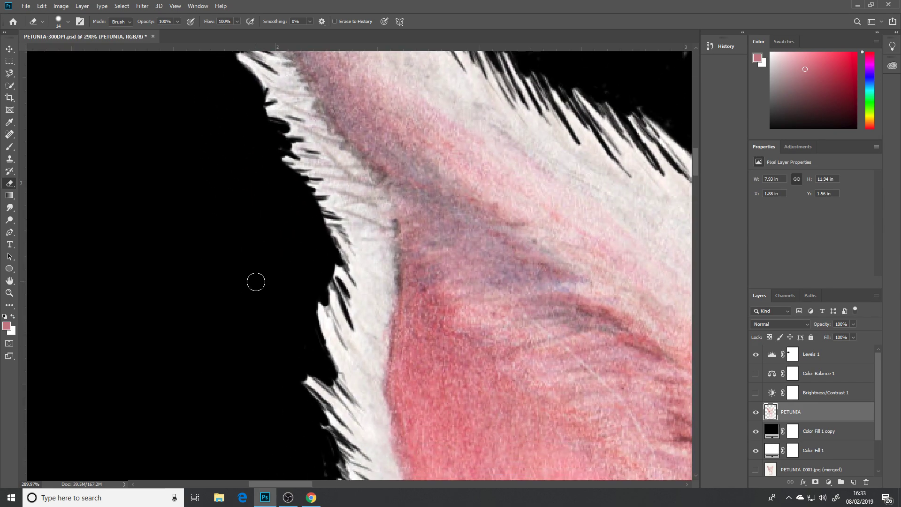
drag(252, 331, 249, 215)
drag(245, 361, 236, 242)
drag(245, 332, 262, 243)
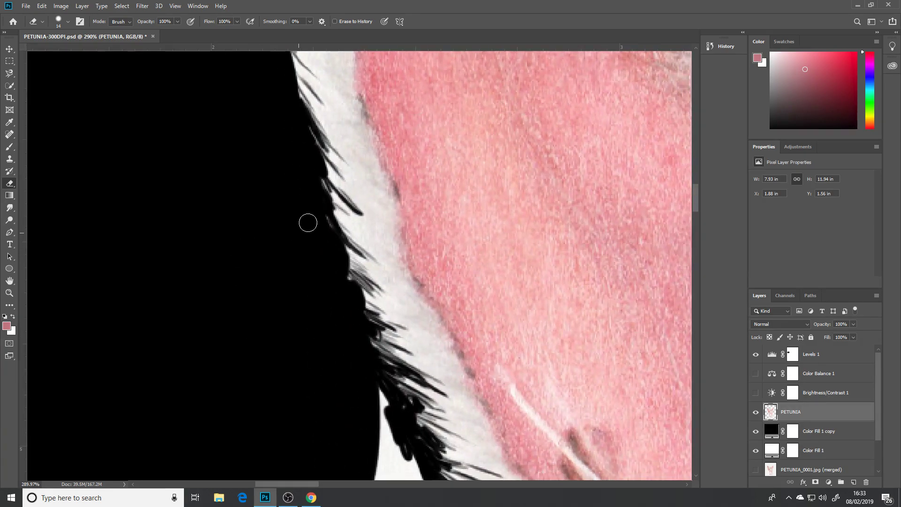
drag(323, 382, 275, 288)
drag(323, 350, 280, 283)
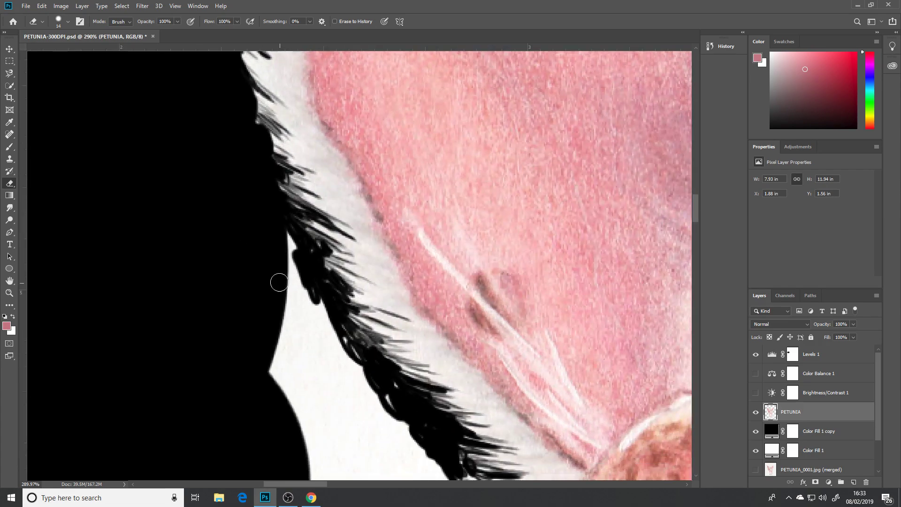
mouse_move(277, 234)
mouse_down()
mouse_move(310, 256)
mouse_move(281, 232)
mouse_move(308, 312)
mouse_move(327, 294)
mouse_move(316, 283)
mouse_move(333, 294)
mouse_move(315, 304)
mouse_move(329, 334)
mouse_move(302, 329)
mouse_move(306, 357)
mouse_move(346, 338)
mouse_up()
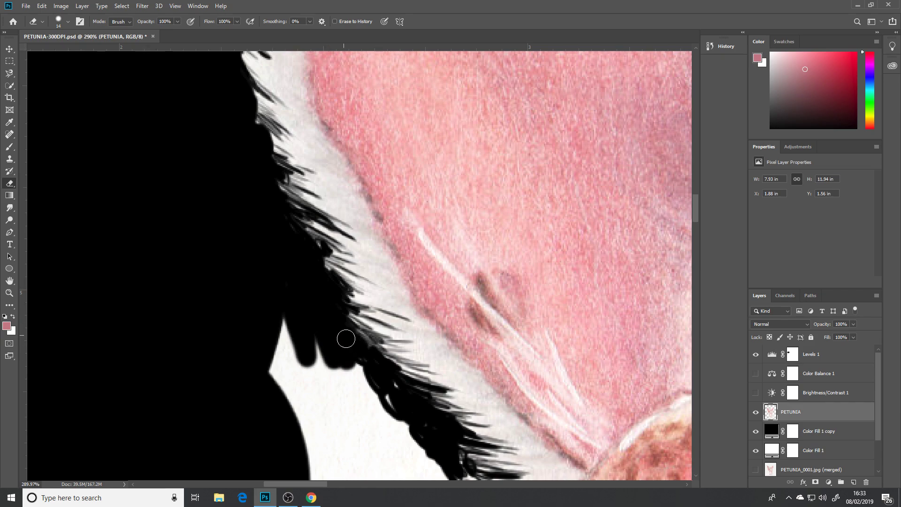
mouse_move(382, 376)
mouse_down()
mouse_move(399, 415)
mouse_move(380, 415)
mouse_move(282, 317)
mouse_move(283, 344)
mouse_move(272, 349)
mouse_move(293, 394)
mouse_move(322, 372)
mouse_move(327, 441)
mouse_move(208, 207)
mouse_up()
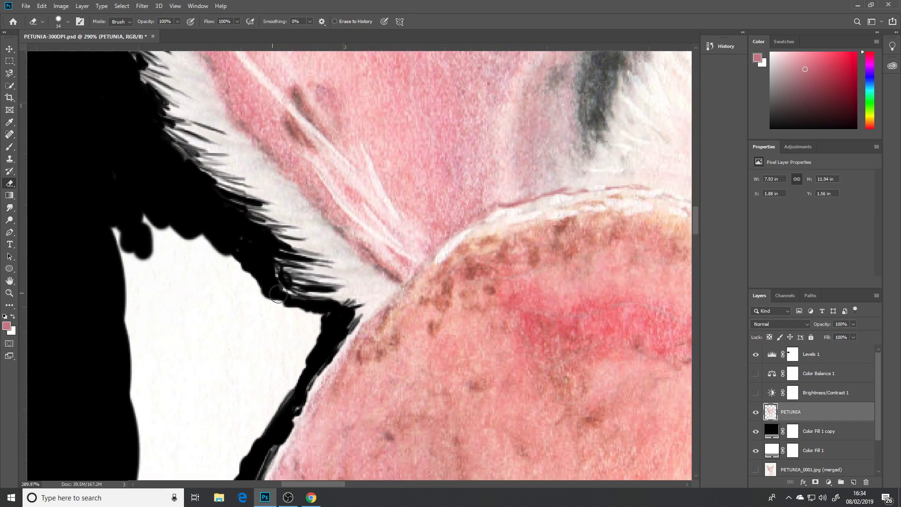
Widen the erased band along the curved, speckled pink edge from the ear's base down to the first side fur tufts.
mouse_move(298, 304)
mouse_down()
mouse_move(304, 349)
mouse_move(327, 319)
mouse_move(304, 363)
mouse_up()
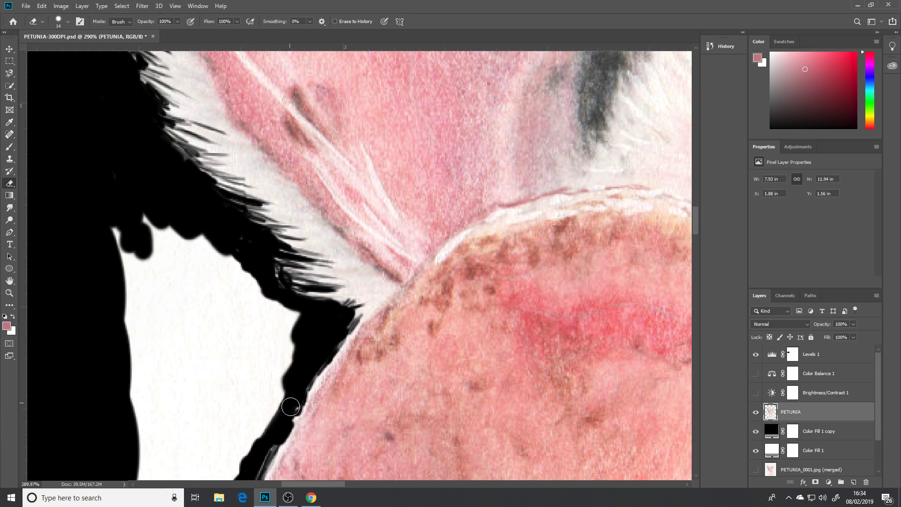
mouse_move(291, 407)
mouse_down()
mouse_move(286, 305)
mouse_move(292, 332)
mouse_move(268, 279)
mouse_move(284, 328)
mouse_move(253, 382)
mouse_move(224, 406)
mouse_move(294, 270)
mouse_up()
mouse_move(334, 237)
mouse_down()
mouse_move(288, 338)
mouse_move(305, 336)
mouse_up()
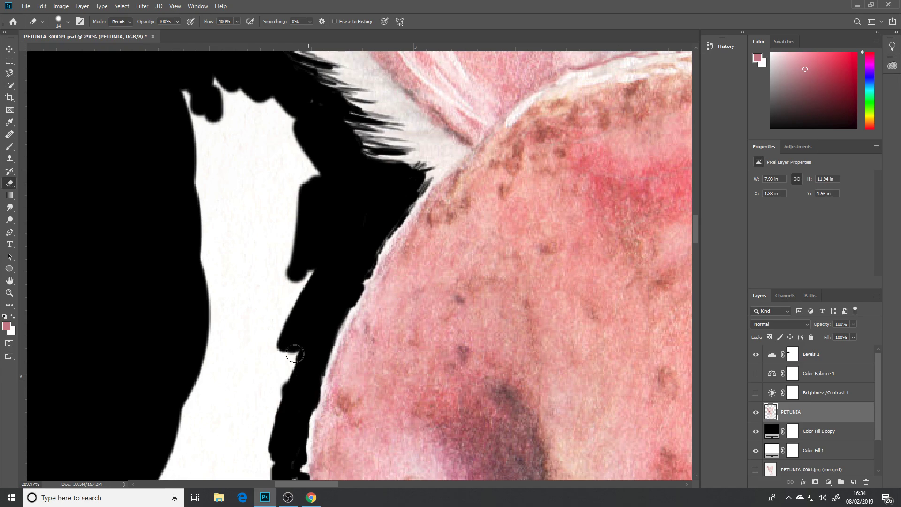
mouse_move(294, 354)
mouse_down()
mouse_move(258, 392)
mouse_move(272, 357)
mouse_move(253, 359)
mouse_move(321, 241)
mouse_move(319, 206)
mouse_up()
mouse_move(310, 240)
mouse_down()
mouse_move(304, 328)
mouse_move(335, 323)
mouse_up()
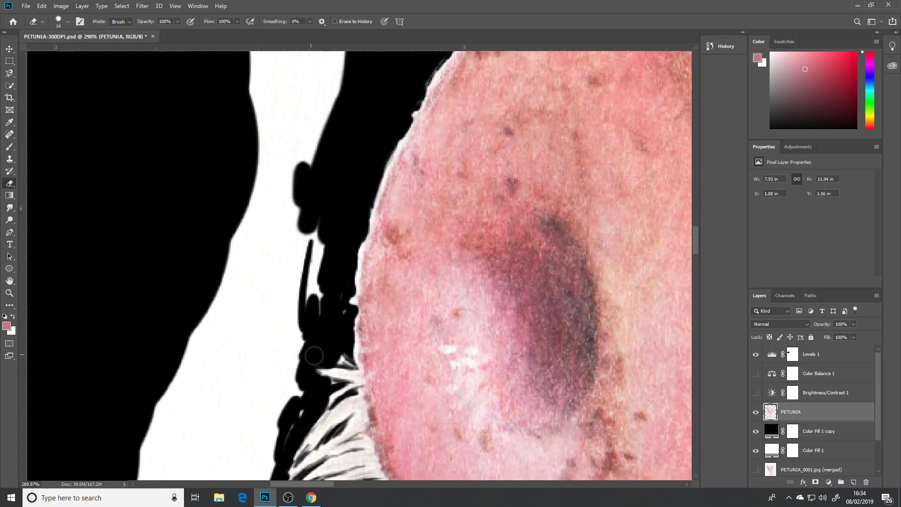
mouse_move(324, 282)
mouse_down()
mouse_move(293, 382)
mouse_move(304, 402)
mouse_move(277, 428)
mouse_move(304, 335)
mouse_up()
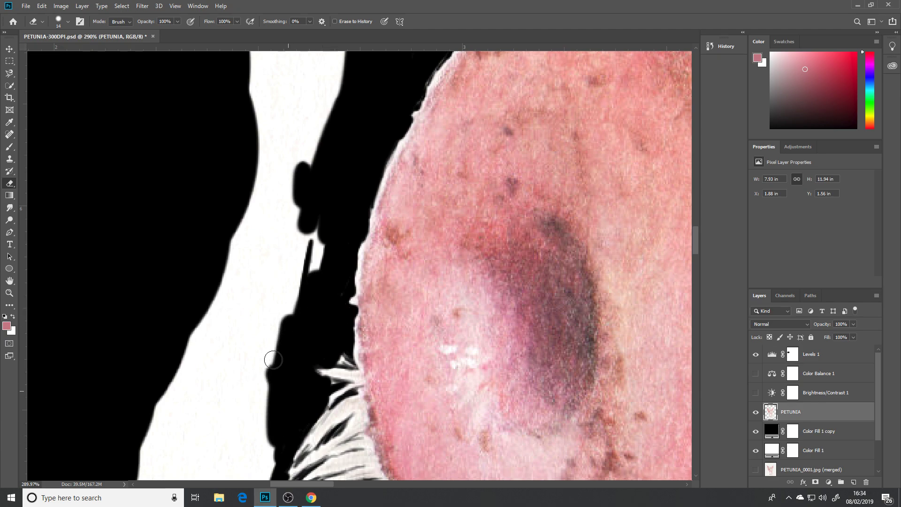
drag(273, 359, 309, 293)
drag(296, 337, 338, 281)
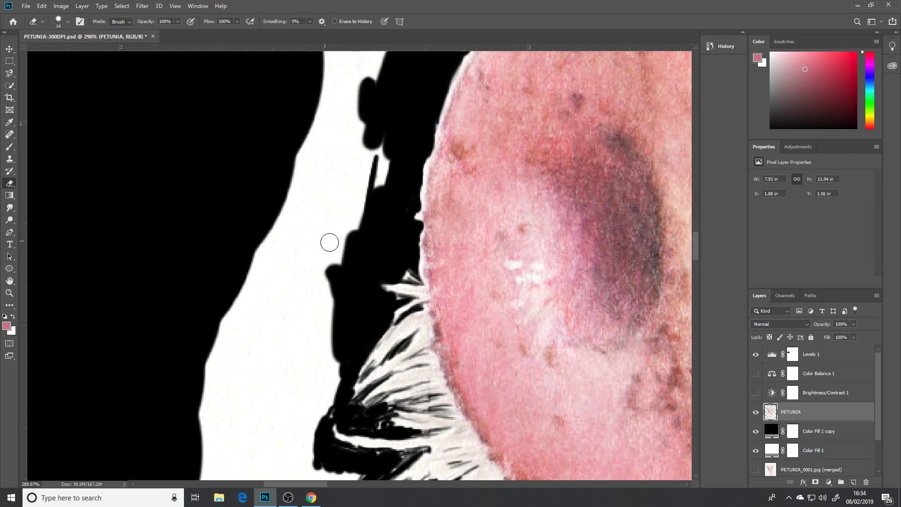
Erase the paper around the side fur tufts and outside the start of the lower fur fringe.
mouse_move(338, 260)
mouse_down()
mouse_move(379, 173)
mouse_move(354, 203)
mouse_move(337, 248)
mouse_move(336, 297)
mouse_move(316, 364)
mouse_up()
drag(315, 364, 342, 238)
mouse_move(324, 274)
mouse_down()
mouse_move(347, 205)
mouse_move(354, 207)
mouse_move(360, 242)
mouse_move(322, 336)
mouse_move(326, 348)
mouse_move(336, 335)
mouse_move(346, 352)
mouse_move(376, 344)
mouse_move(375, 353)
mouse_move(317, 378)
mouse_move(295, 347)
mouse_up()
drag(351, 321, 386, 175)
mouse_move(368, 286)
mouse_down()
mouse_move(361, 312)
mouse_move(382, 302)
mouse_move(358, 349)
mouse_move(348, 305)
mouse_move(382, 260)
mouse_move(342, 281)
mouse_move(395, 251)
mouse_move(349, 352)
mouse_move(372, 413)
mouse_move(385, 378)
mouse_move(394, 382)
mouse_move(376, 434)
mouse_move(419, 422)
mouse_move(401, 256)
mouse_move(368, 305)
mouse_move(397, 237)
mouse_move(417, 291)
mouse_move(440, 278)
mouse_move(451, 293)
mouse_move(469, 278)
mouse_move(458, 310)
mouse_move(497, 324)
mouse_move(511, 308)
mouse_move(538, 329)
mouse_move(553, 326)
mouse_move(526, 375)
mouse_move(469, 291)
mouse_move(467, 251)
mouse_move(476, 283)
mouse_up()
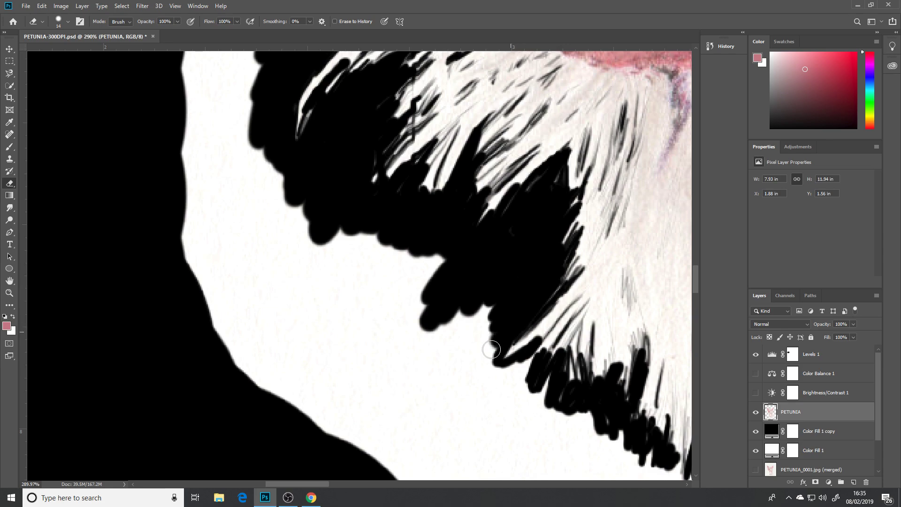
mouse_move(492, 349)
mouse_down()
mouse_move(497, 317)
mouse_move(450, 329)
mouse_move(422, 305)
mouse_up()
drag(478, 286, 403, 208)
mouse_move(442, 298)
mouse_down()
mouse_move(414, 289)
mouse_move(421, 316)
mouse_move(458, 317)
mouse_move(467, 305)
mouse_move(465, 326)
mouse_move(478, 328)
mouse_move(502, 314)
mouse_up()
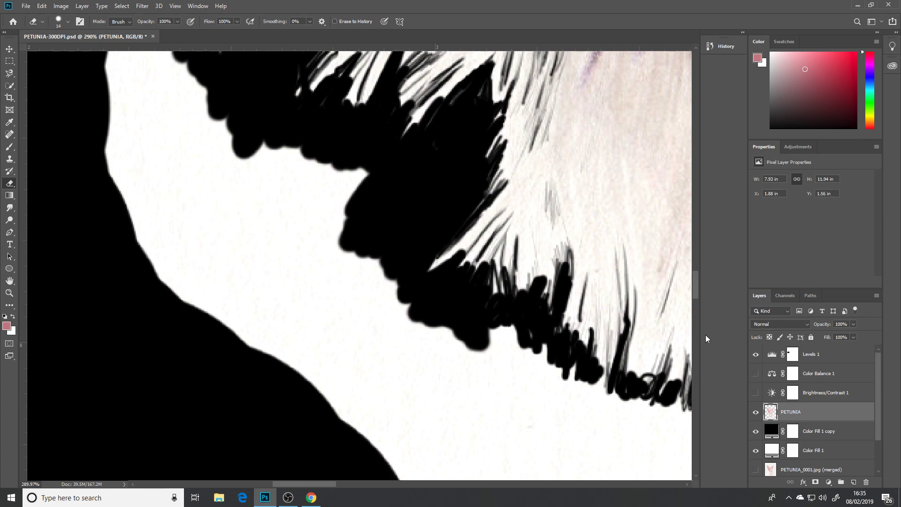
Compare the paper with the Levels 1 layer hidden and shown, and widen the erased band below the lower fur fringe.
click(756, 355)
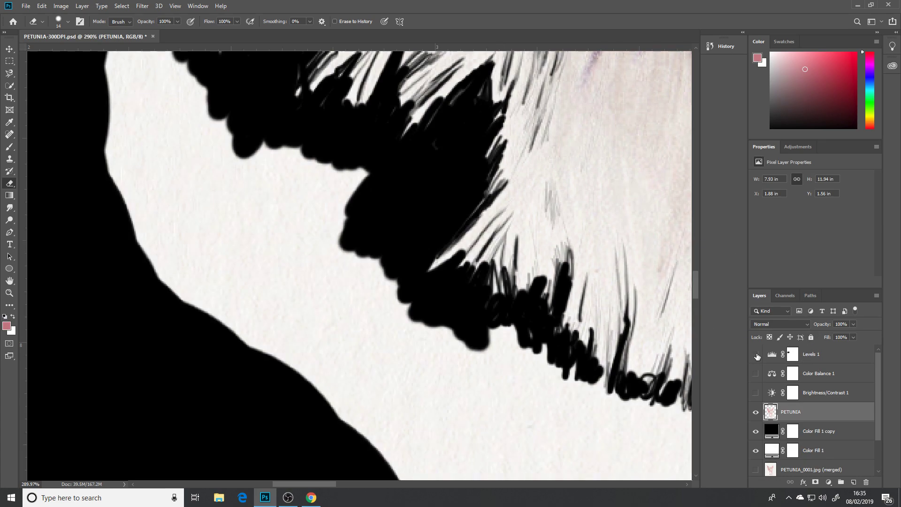
click(757, 355)
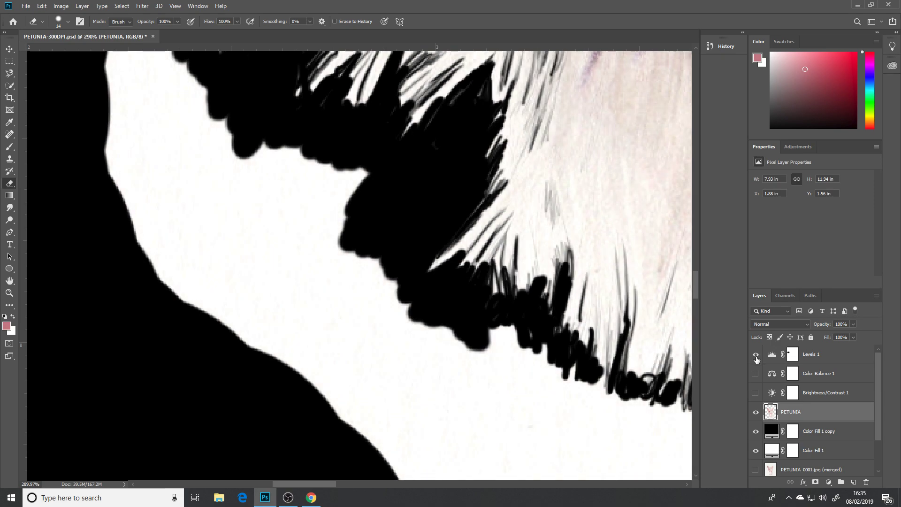
mouse_move(485, 339)
mouse_down()
mouse_move(509, 331)
mouse_move(520, 359)
mouse_move(569, 369)
mouse_up()
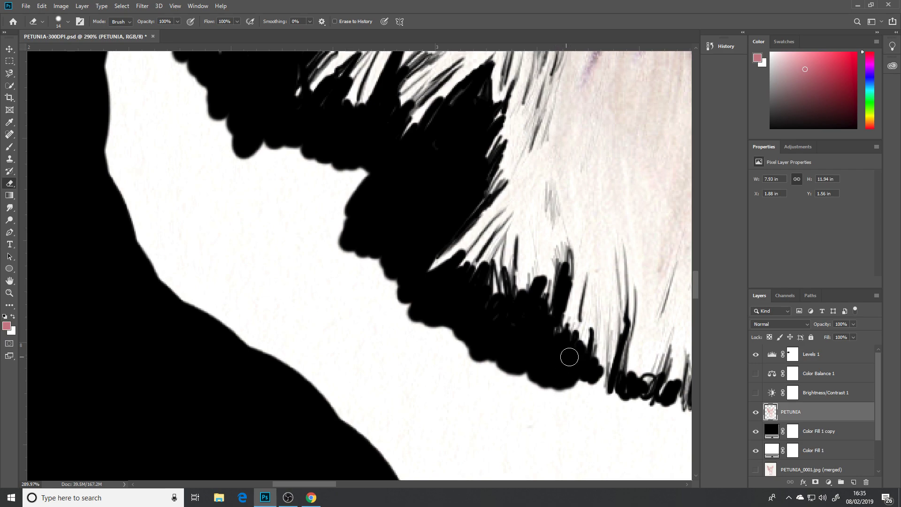
mouse_move(526, 388)
mouse_down()
mouse_move(403, 301)
mouse_move(429, 274)
mouse_move(441, 314)
mouse_move(474, 289)
mouse_move(489, 319)
mouse_move(512, 312)
mouse_move(526, 329)
mouse_move(496, 319)
mouse_up()
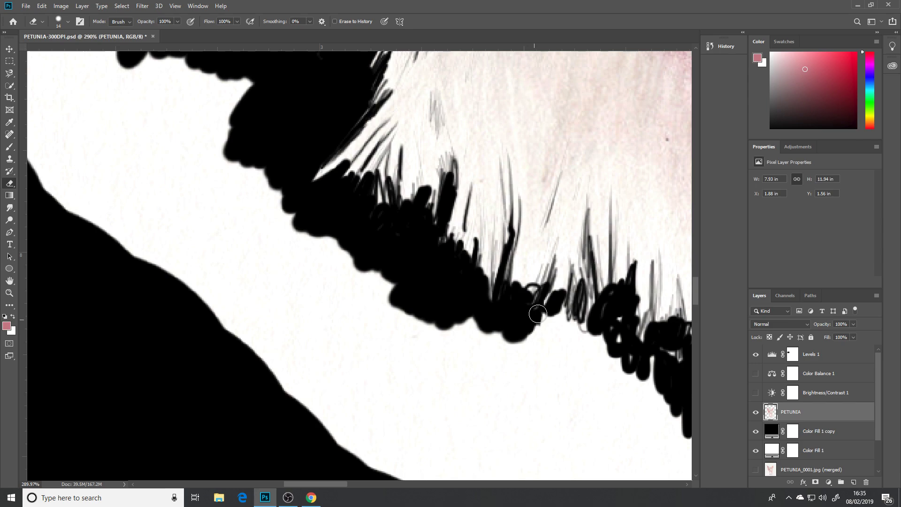
mouse_move(537, 314)
mouse_down()
mouse_move(580, 340)
mouse_move(577, 357)
mouse_move(597, 349)
mouse_move(626, 363)
mouse_move(619, 372)
mouse_move(597, 364)
mouse_move(573, 339)
mouse_move(540, 362)
mouse_move(480, 355)
mouse_move(411, 303)
mouse_move(403, 323)
mouse_up()
drag(500, 356, 257, 264)
Extend the widened erased band around the end of the fur fringe and down the start of the smooth pink body edge.
mouse_move(334, 288)
mouse_down()
mouse_move(308, 296)
mouse_move(295, 314)
mouse_move(370, 283)
mouse_up()
mouse_move(337, 323)
mouse_down()
mouse_move(402, 270)
mouse_move(430, 265)
mouse_move(442, 299)
mouse_move(447, 285)
mouse_move(465, 290)
mouse_move(456, 301)
mouse_move(485, 379)
mouse_move(419, 312)
mouse_move(409, 286)
mouse_move(393, 285)
mouse_move(381, 336)
mouse_move(395, 362)
mouse_move(417, 335)
mouse_move(445, 391)
mouse_move(432, 387)
mouse_move(438, 373)
mouse_move(418, 262)
mouse_move(402, 246)
mouse_move(406, 227)
mouse_move(446, 296)
mouse_move(454, 285)
mouse_move(471, 314)
mouse_move(502, 413)
mouse_move(478, 342)
mouse_move(485, 348)
mouse_move(479, 369)
mouse_move(440, 305)
mouse_move(464, 360)
mouse_move(455, 356)
mouse_move(390, 245)
mouse_move(364, 225)
mouse_move(430, 312)
mouse_move(428, 331)
mouse_move(469, 402)
mouse_up()
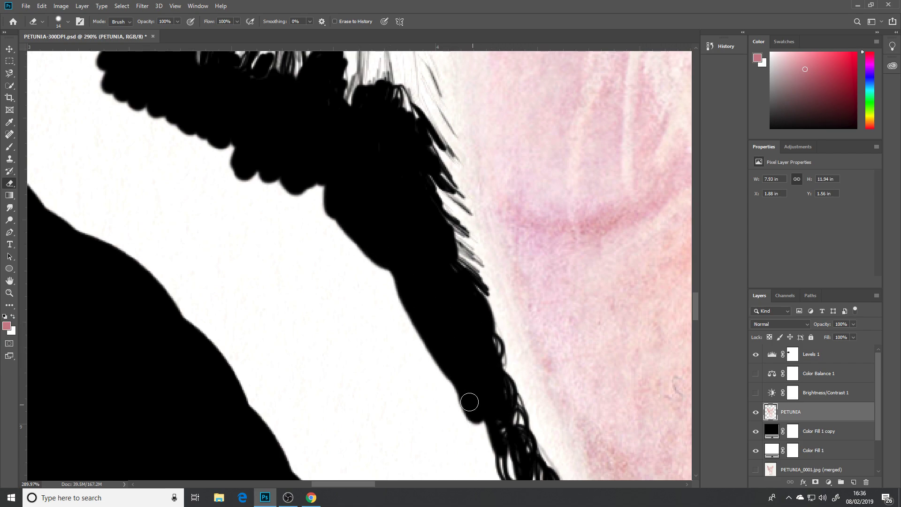
scroll(469, 403, down, 3)
mouse_move(488, 324)
mouse_down()
mouse_move(481, 270)
mouse_move(493, 266)
mouse_move(563, 448)
mouse_move(483, 309)
mouse_move(519, 402)
mouse_move(461, 267)
mouse_move(497, 394)
mouse_move(531, 473)
mouse_up()
Fill the gaps and widen the erased band further down the long, smooth body edge to the speckled grey paper area.
key(space)
mouse_move(529, 464)
mouse_down()
mouse_move(501, 340)
mouse_move(502, 277)
mouse_move(504, 408)
mouse_move(493, 247)
mouse_move(485, 308)
mouse_move(511, 248)
mouse_move(521, 318)
mouse_move(543, 311)
mouse_move(518, 215)
mouse_up()
drag(517, 337, 490, 217)
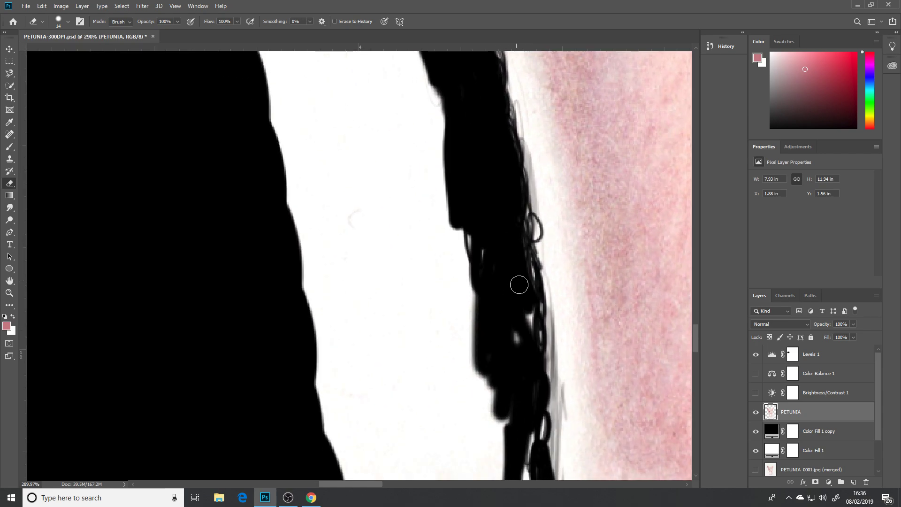
mouse_move(519, 285)
mouse_down()
mouse_move(526, 276)
mouse_move(531, 356)
mouse_move(480, 257)
mouse_move(460, 277)
mouse_move(471, 314)
mouse_up()
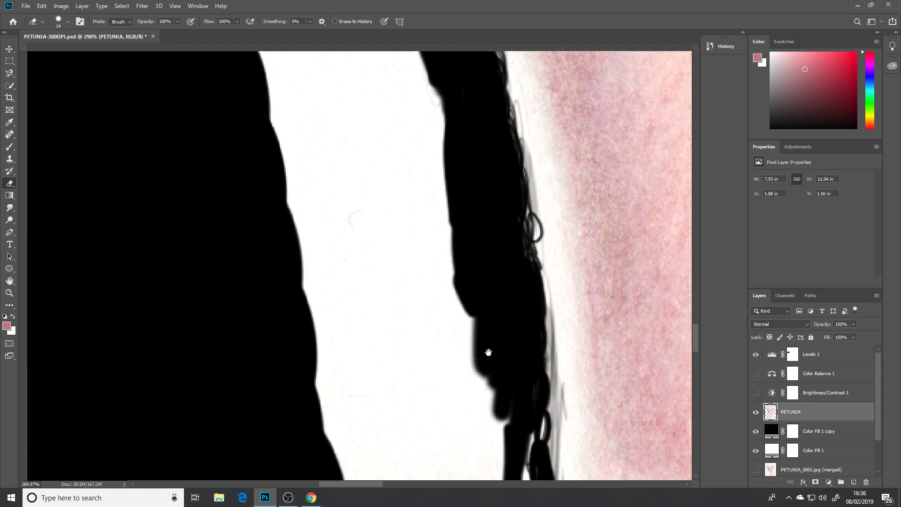
drag(488, 352, 472, 207)
mouse_move(499, 259)
mouse_down()
mouse_move(522, 272)
mouse_move(516, 384)
mouse_move(523, 377)
mouse_move(500, 397)
mouse_move(478, 234)
mouse_move(461, 288)
mouse_move(445, 204)
mouse_up()
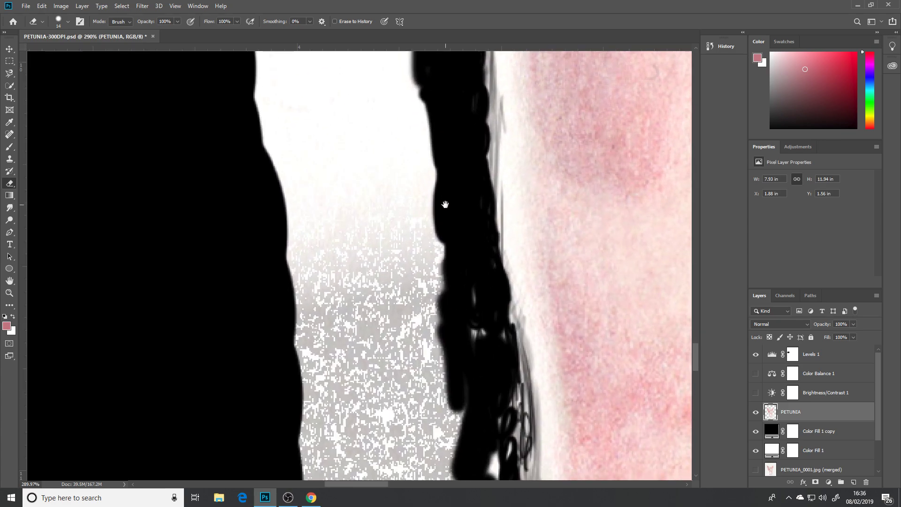
Preview the Brightness/Contrast 1 adjustment on the remaining paper strip and hide it again.
click(756, 392)
click(756, 392)
scroll(402, 422, down, 4)
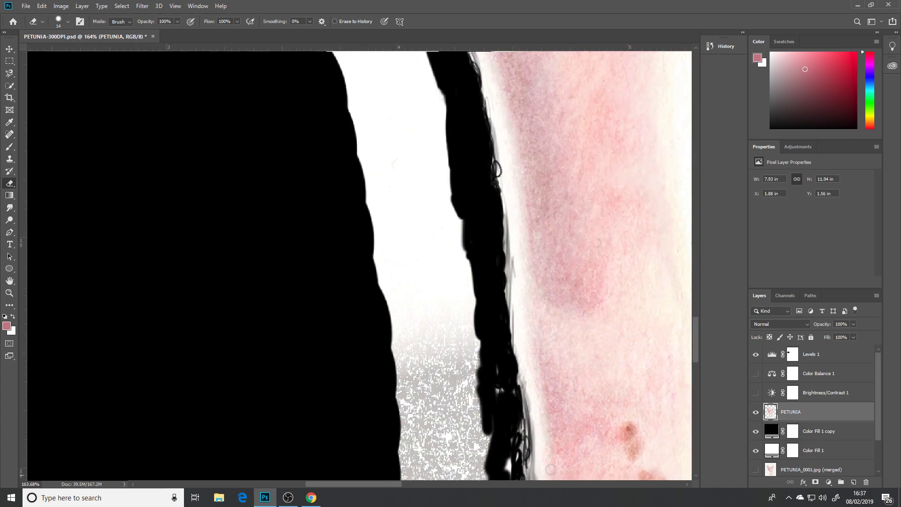
Fill the gaps and widen the erased band down the lower leg to the speckled paper beside the hoof.
scroll(412, 137, down, 4)
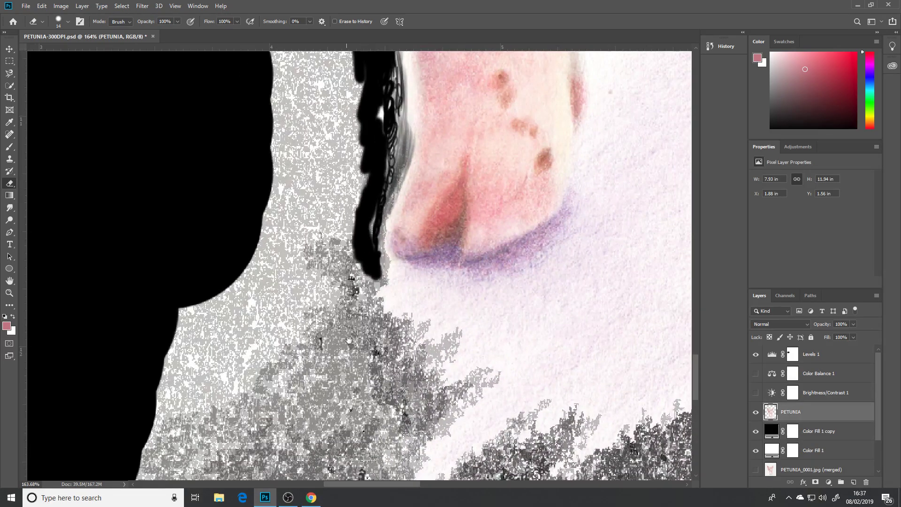
mouse_move(351, 380)
mouse_down()
mouse_move(336, 100)
mouse_move(328, 185)
mouse_move(584, 328)
mouse_move(467, 505)
mouse_move(363, 383)
mouse_move(281, 8)
mouse_up()
drag(169, 181, 134, 317)
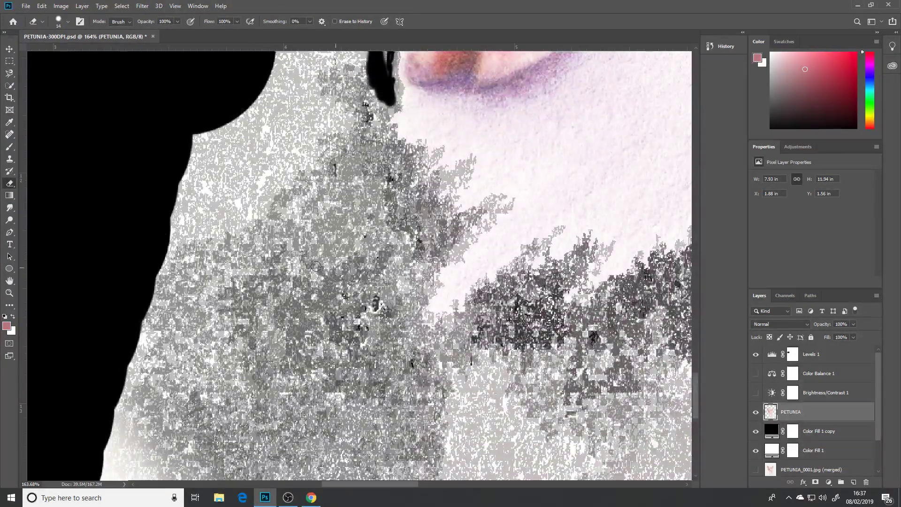
drag(227, 258, 358, 454)
scroll(388, 361, up, 4)
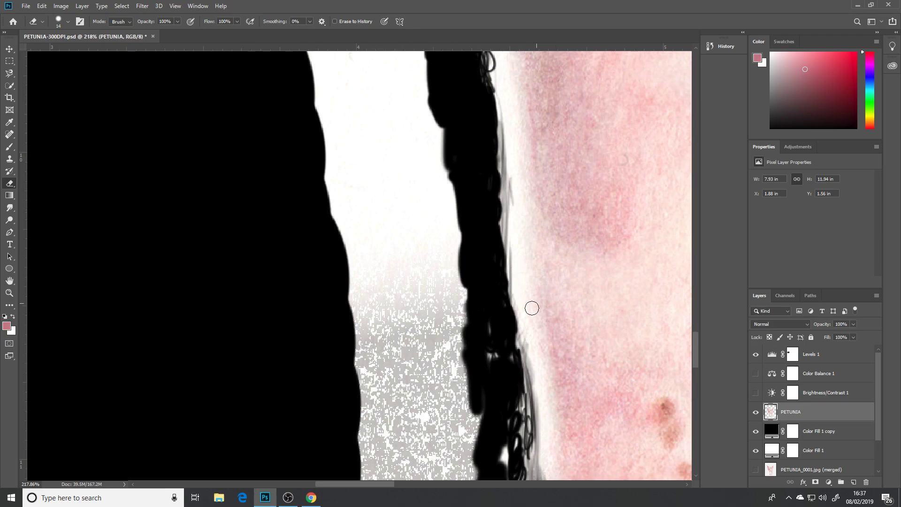
drag(461, 338, 394, 261)
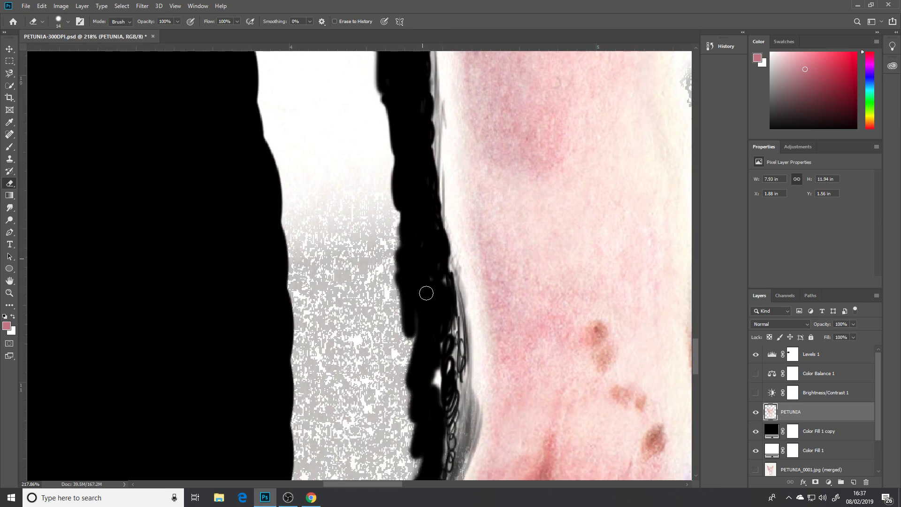
mouse_move(442, 313)
mouse_down()
mouse_move(444, 443)
mouse_move(405, 335)
mouse_move(413, 340)
mouse_move(393, 241)
mouse_move(401, 322)
mouse_move(452, 144)
mouse_up()
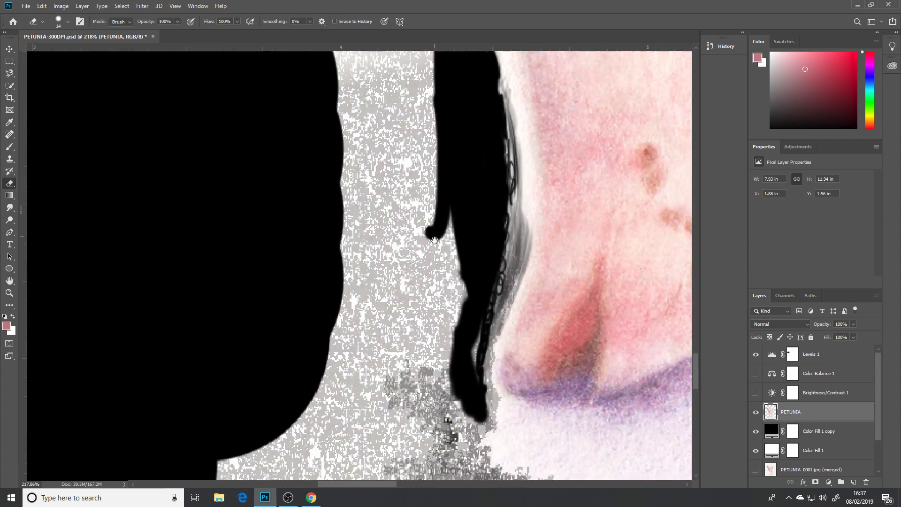
mouse_move(446, 207)
mouse_down()
mouse_move(425, 355)
mouse_move(443, 351)
mouse_move(451, 373)
mouse_move(472, 349)
mouse_up()
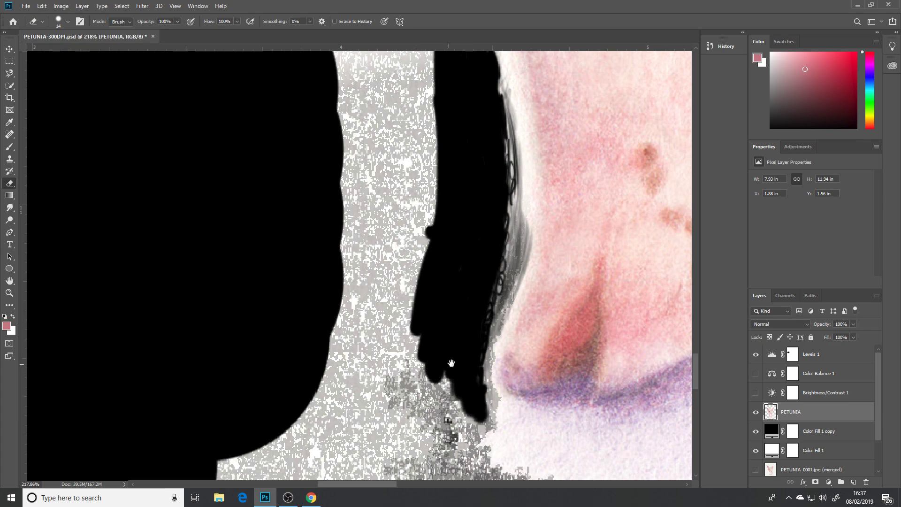
mouse_move(453, 378)
mouse_down()
mouse_move(448, 226)
mouse_move(446, 276)
mouse_move(469, 275)
mouse_move(453, 316)
mouse_move(459, 339)
mouse_up()
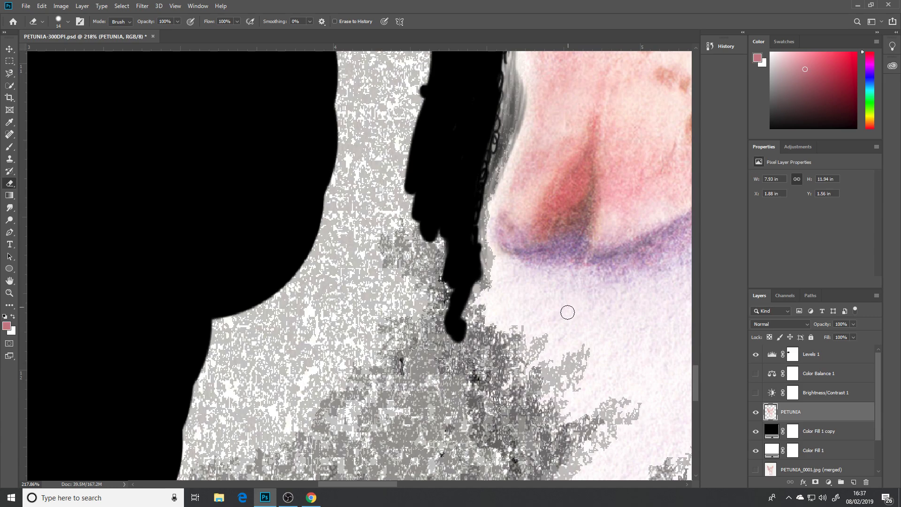
Extend the erased band below the hoof along the speckled edge and reduce the eraser diameter to 7 px.
mouse_move(467, 394)
mouse_down()
mouse_move(526, 338)
mouse_move(428, 228)
mouse_up()
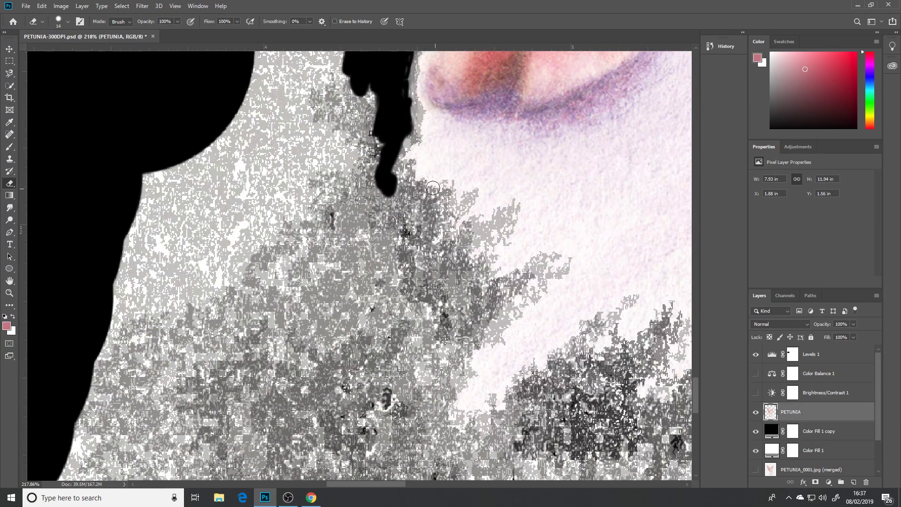
mouse_move(399, 163)
mouse_down()
mouse_move(430, 200)
mouse_move(449, 184)
mouse_move(442, 211)
mouse_up()
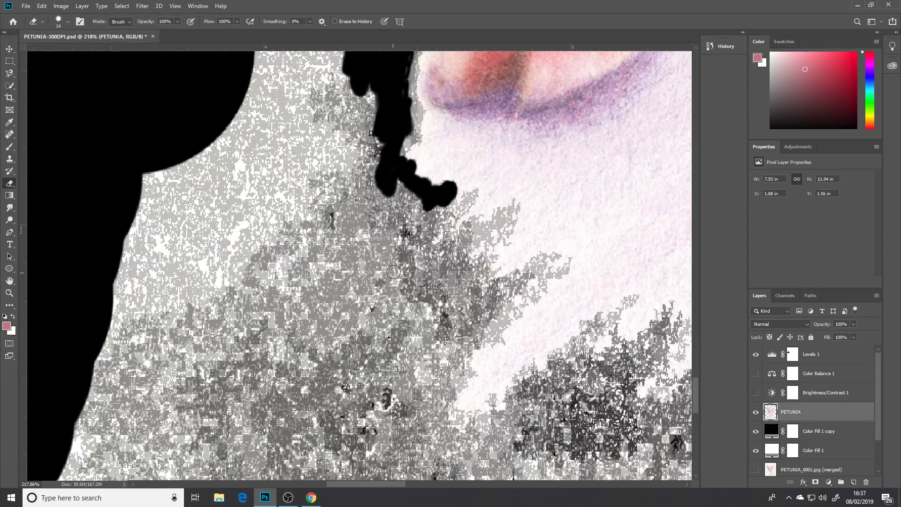
alt+right_click(397, 283)
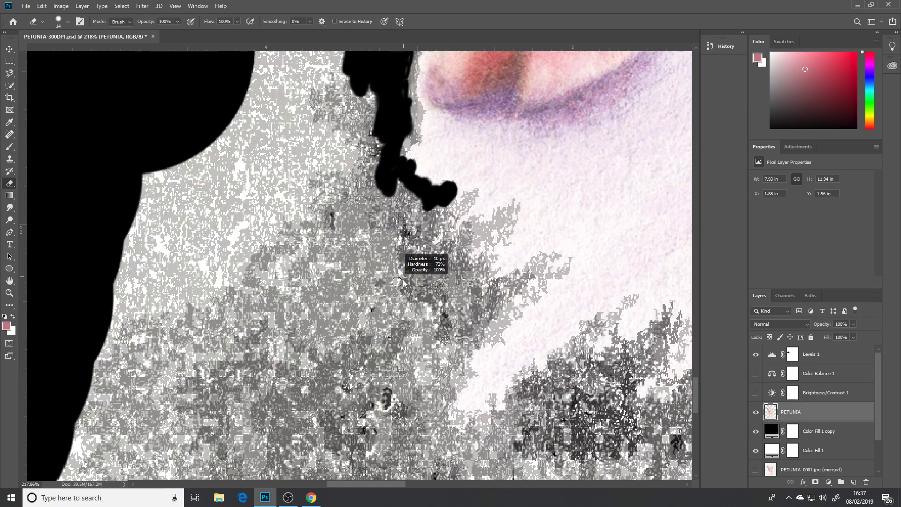
mouse_move(398, 284)
mouse_down()
mouse_move(411, 288)
mouse_move(379, 285)
mouse_move(391, 284)
mouse_up()
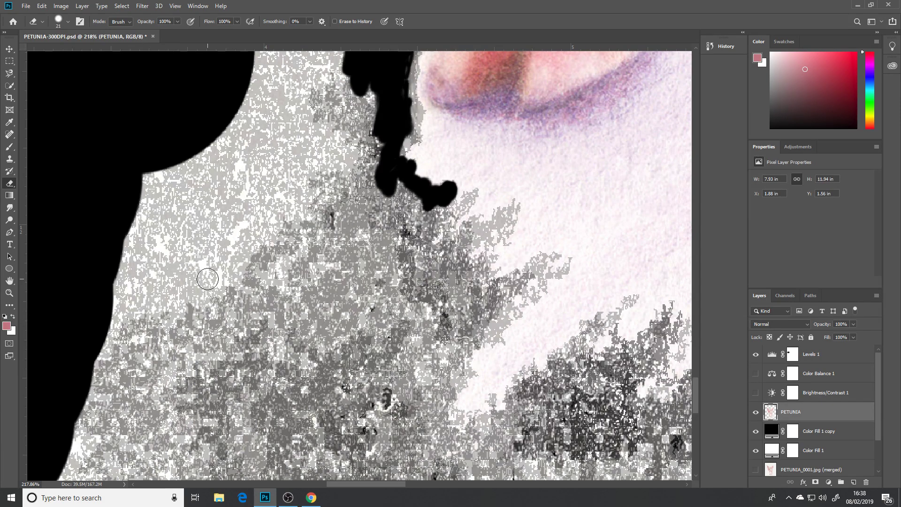
mouse_move(303, 291)
mouse_down()
mouse_move(224, 294)
mouse_move(392, 301)
mouse_move(236, 317)
mouse_up()
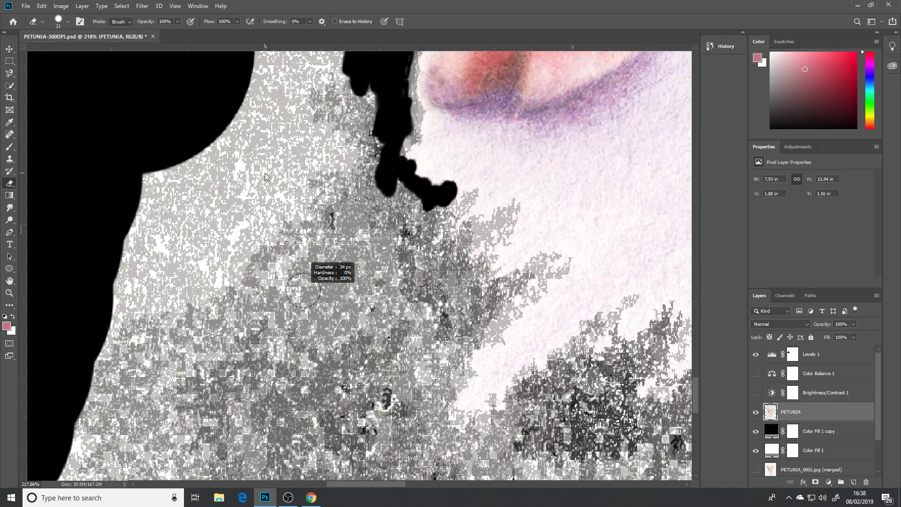
drag(265, 176, 264, 177)
drag(348, 312, 337, 318)
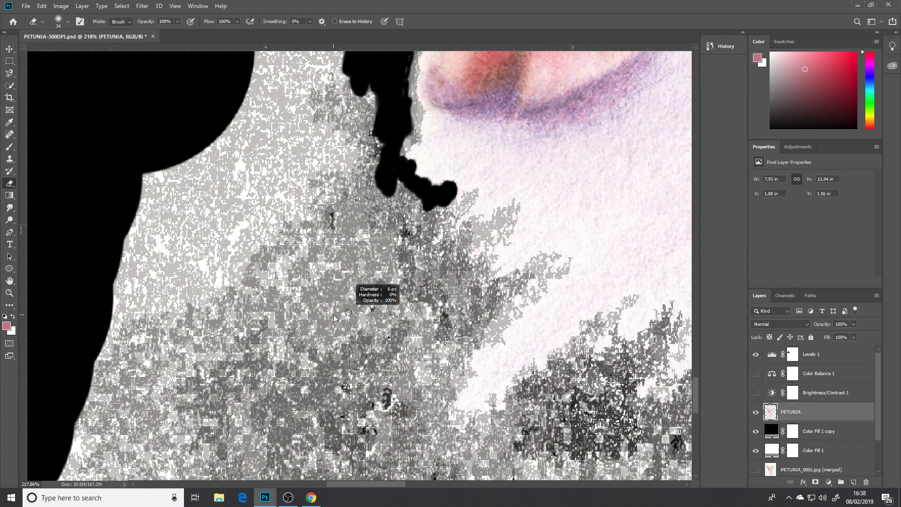
drag(333, 316, 334, 314)
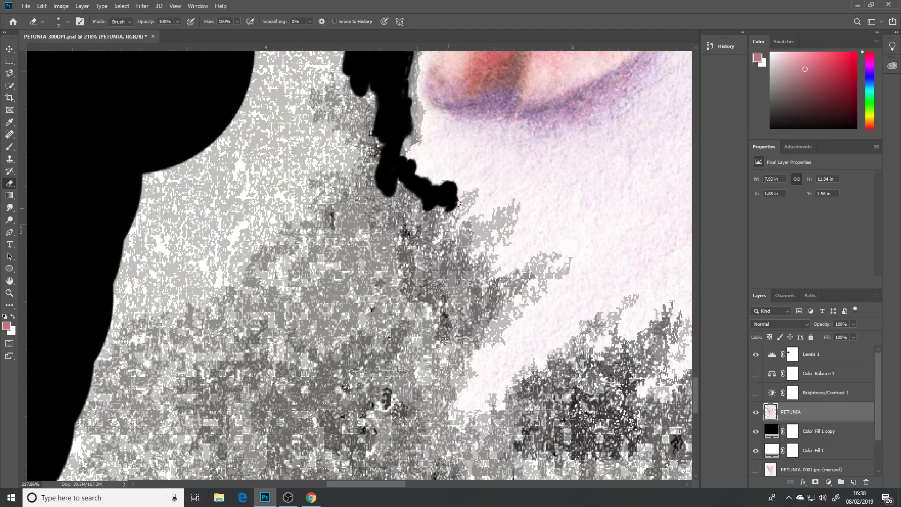
Erase a jagged outline along the speckled paper's edge beneath the pale purple shadow, following its diagonal points.
mouse_move(459, 203)
mouse_down()
mouse_move(480, 188)
mouse_move(454, 227)
mouse_move(483, 220)
mouse_move(477, 234)
mouse_move(514, 203)
mouse_move(497, 227)
mouse_move(512, 222)
mouse_move(505, 244)
mouse_move(501, 226)
mouse_move(475, 235)
mouse_move(487, 222)
mouse_move(480, 247)
mouse_move(493, 252)
mouse_move(483, 269)
mouse_move(495, 262)
mouse_move(486, 280)
mouse_move(546, 255)
mouse_move(537, 271)
mouse_move(561, 254)
mouse_move(539, 268)
mouse_move(551, 267)
mouse_move(544, 276)
mouse_move(572, 262)
mouse_move(498, 336)
mouse_move(486, 334)
mouse_move(541, 283)
mouse_move(506, 282)
mouse_move(472, 326)
mouse_move(507, 301)
mouse_move(473, 321)
mouse_move(437, 270)
mouse_move(407, 347)
mouse_move(413, 377)
mouse_move(444, 362)
mouse_move(451, 348)
mouse_move(459, 371)
mouse_move(472, 339)
mouse_up()
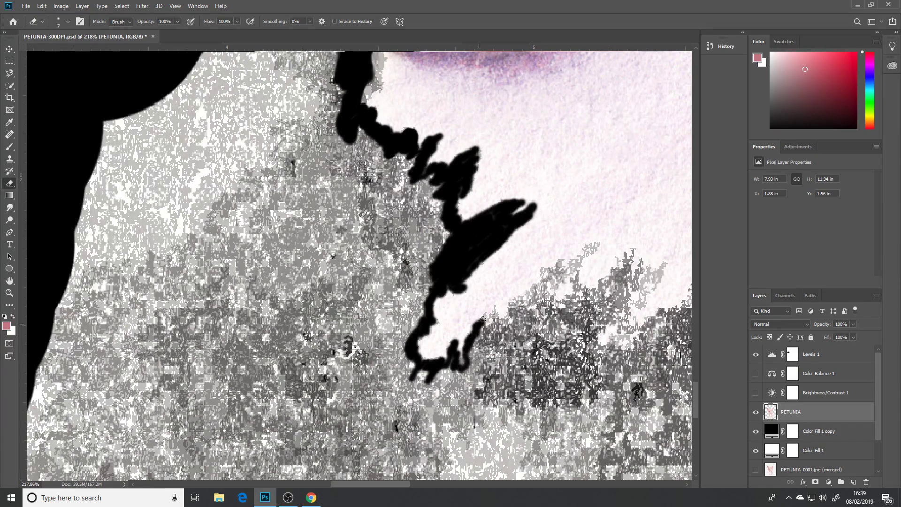
drag(497, 308, 476, 358)
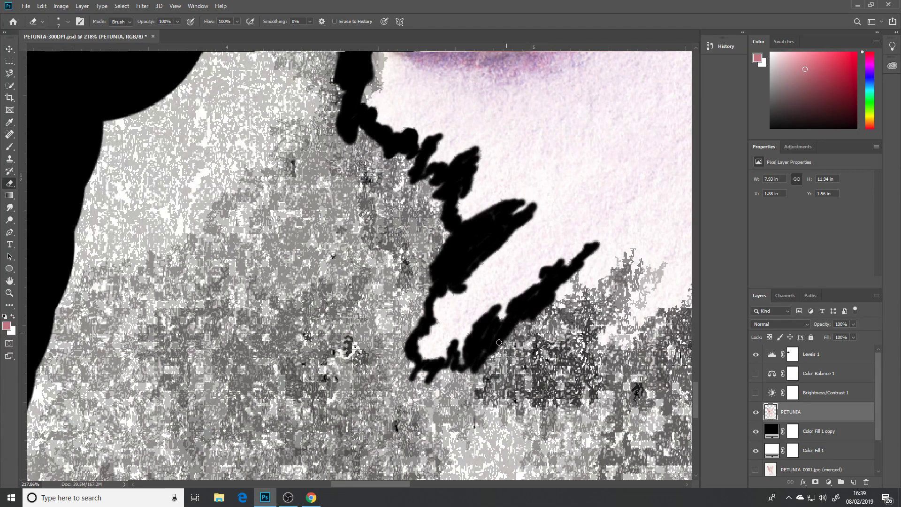
scroll(513, 341, right, 5)
scroll(513, 341, up, 1)
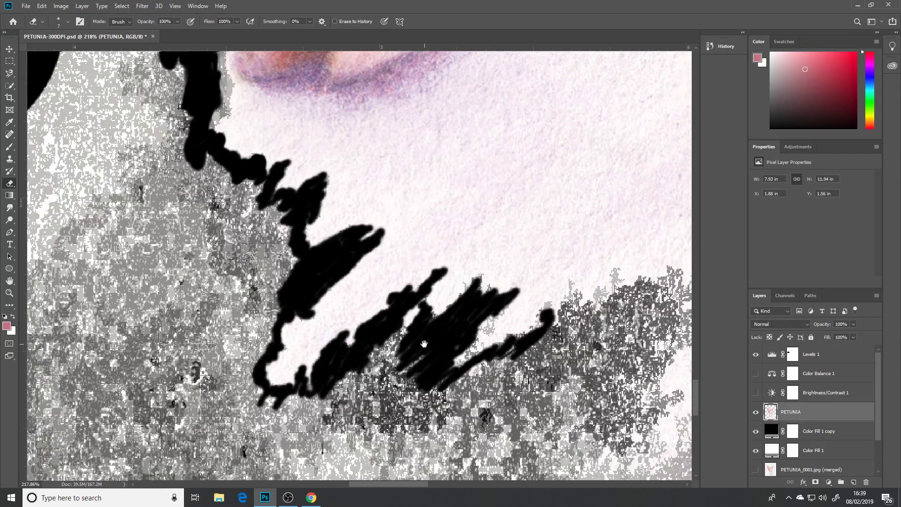
Enlarge the eraser to 74 px and clear the speckled grey paper between the outer black area and the band beside the leg.
mouse_move(424, 344)
mouse_down()
mouse_move(565, 297)
mouse_move(598, 373)
mouse_move(603, 365)
mouse_up()
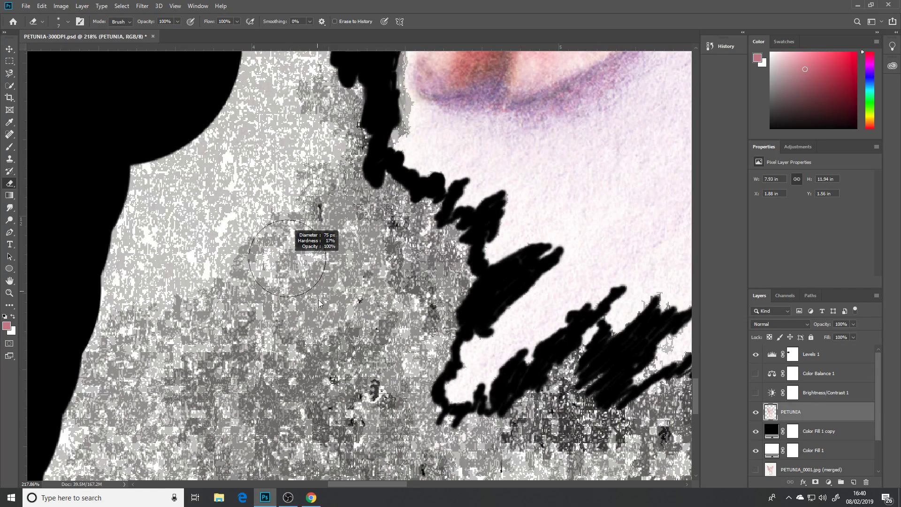
drag(339, 419, 337, 428)
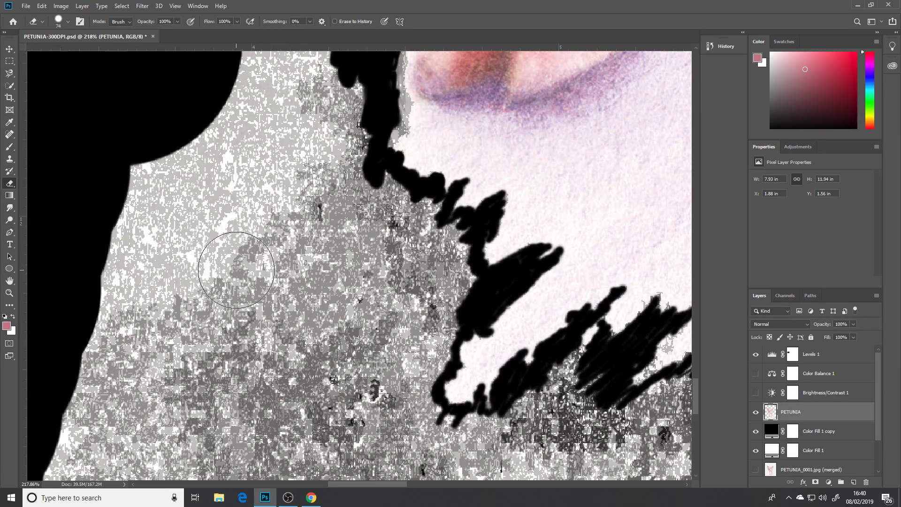
drag(237, 270, 236, 270)
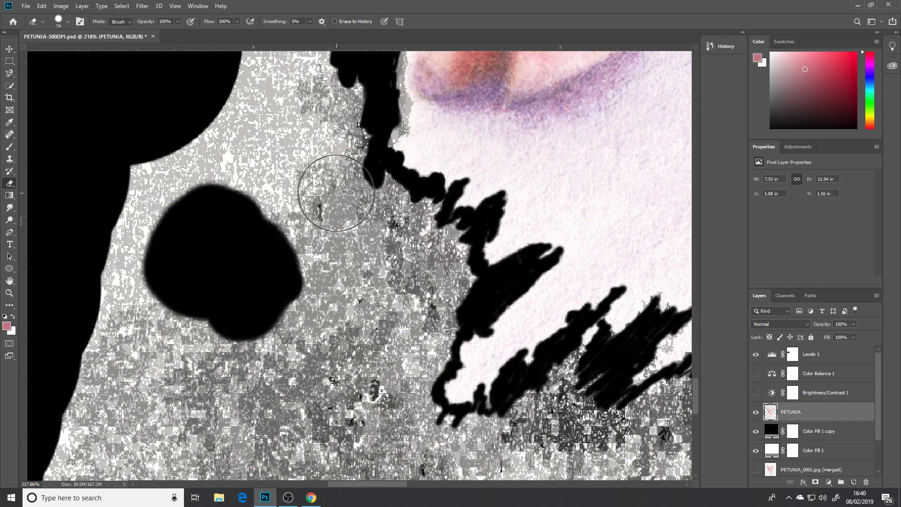
mouse_move(324, 203)
mouse_down()
mouse_move(286, 232)
mouse_move(241, 230)
mouse_move(192, 250)
mouse_move(137, 235)
mouse_move(128, 219)
mouse_move(129, 273)
mouse_move(155, 303)
mouse_move(184, 323)
mouse_up()
drag(309, 197, 352, 384)
mouse_move(324, 225)
mouse_down()
mouse_move(248, 320)
mouse_move(174, 377)
mouse_move(243, 312)
mouse_move(294, 298)
mouse_move(349, 268)
mouse_move(380, 281)
mouse_move(372, 359)
mouse_move(312, 402)
mouse_move(318, 200)
mouse_move(349, 194)
mouse_move(358, 179)
mouse_move(320, 368)
mouse_move(334, 196)
mouse_move(301, 314)
mouse_move(281, 272)
mouse_move(268, 306)
mouse_move(280, 185)
mouse_up()
mouse_move(331, 200)
mouse_down()
mouse_move(307, 374)
mouse_move(320, 352)
mouse_move(313, 164)
mouse_move(290, 115)
mouse_move(276, 320)
mouse_move(229, 235)
mouse_move(210, 126)
mouse_up()
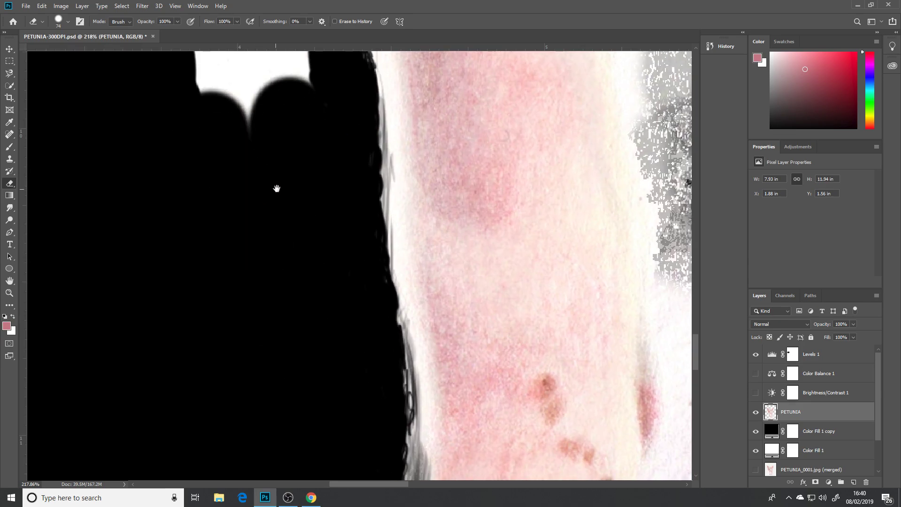
Erase the remaining white paper strip upward along the leg and past the lower fur fringe.
drag(275, 187, 303, 416)
mouse_move(312, 338)
mouse_down()
mouse_move(297, 281)
mouse_move(297, 158)
mouse_move(318, 306)
mouse_move(255, 285)
mouse_move(217, 241)
mouse_move(237, 313)
mouse_move(202, 209)
mouse_move(276, 260)
mouse_move(292, 385)
mouse_move(320, 327)
mouse_move(273, 172)
mouse_move(230, 123)
mouse_move(234, 177)
mouse_move(296, 357)
mouse_move(224, 294)
mouse_move(140, 141)
mouse_up()
mouse_move(210, 170)
mouse_down()
mouse_move(241, 282)
mouse_move(338, 382)
mouse_move(318, 288)
mouse_move(191, 191)
mouse_move(127, 171)
mouse_move(306, 342)
mouse_move(67, 195)
mouse_move(211, 328)
mouse_up()
mouse_move(188, 216)
mouse_down()
mouse_move(322, 352)
mouse_move(330, 331)
mouse_move(352, 352)
mouse_move(494, 399)
mouse_up()
mouse_move(437, 378)
mouse_down()
mouse_move(406, 355)
mouse_move(337, 221)
mouse_move(251, 178)
mouse_move(189, 176)
mouse_move(225, 186)
mouse_move(243, 235)
mouse_move(287, 246)
mouse_move(306, 271)
mouse_move(362, 412)
mouse_up()
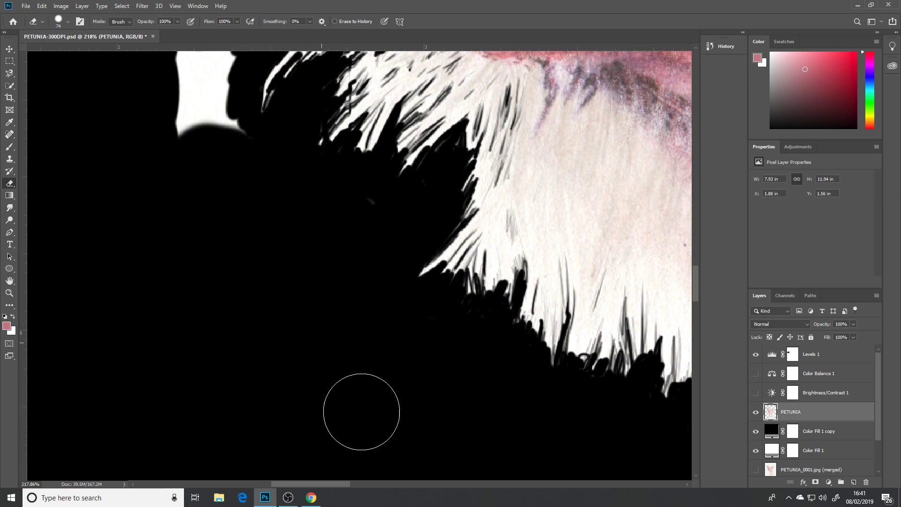
mouse_move(243, 294)
mouse_down()
mouse_move(361, 453)
mouse_move(342, 300)
mouse_move(361, 342)
mouse_move(344, 291)
mouse_move(349, 225)
mouse_move(331, 161)
mouse_up()
drag(323, 246, 309, 300)
scroll(309, 300, up, 3)
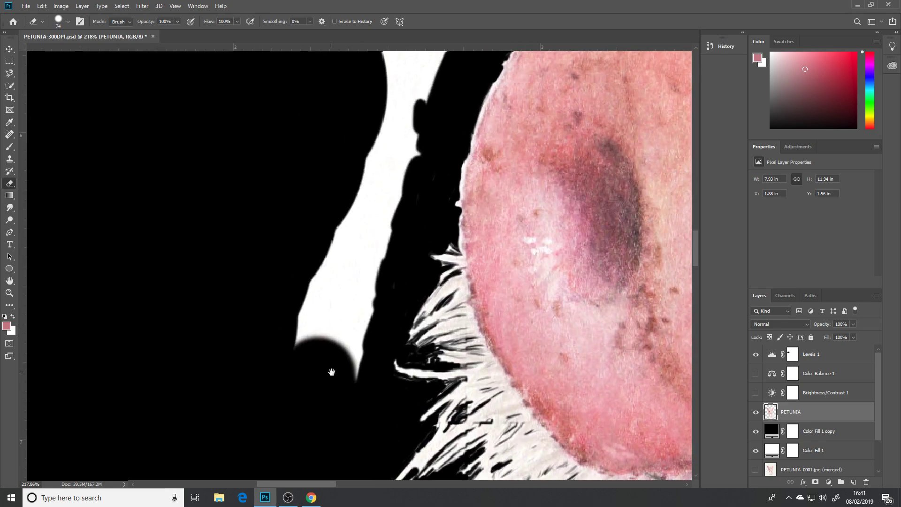
Erase the rest of the white paper strip beside the rounded pink shape above the fur fringe.
mouse_move(326, 368)
mouse_down()
mouse_move(322, 342)
mouse_move(336, 376)
mouse_move(332, 248)
mouse_move(365, 201)
mouse_move(390, 118)
mouse_up()
drag(347, 155, 317, 374)
mouse_move(345, 331)
mouse_down()
mouse_move(382, 205)
mouse_move(363, 153)
mouse_move(258, 302)
mouse_move(310, 185)
mouse_up()
drag(330, 369, 261, 92)
drag(336, 388, 169, 189)
drag(333, 279, 422, 155)
Clear the speckled paper beneath the jagged shadow outline with broad eraser strokes, and undo the last stroke.
scroll(422, 155, down, 5)
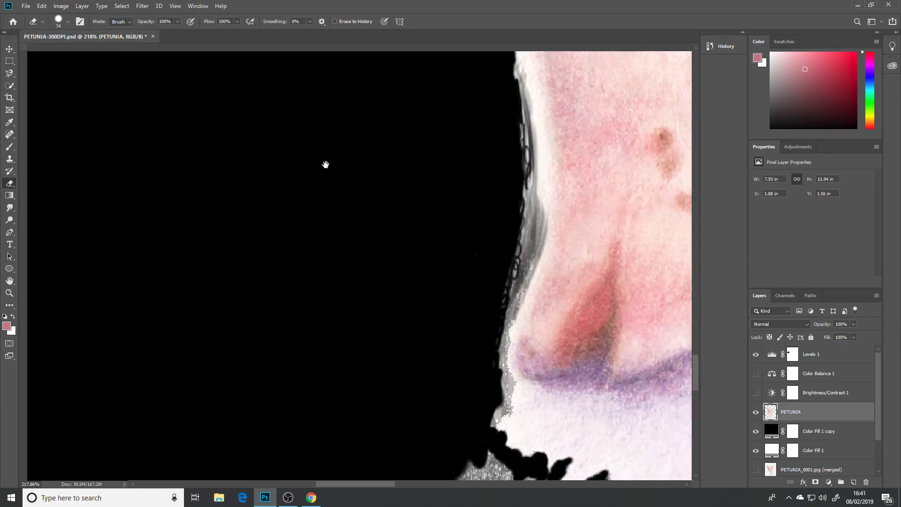
drag(392, 323, 289, 234)
mouse_move(366, 249)
mouse_down()
mouse_move(386, 217)
mouse_move(398, 215)
mouse_move(431, 234)
mouse_move(453, 232)
mouse_move(473, 279)
mouse_move(424, 358)
mouse_move(430, 393)
mouse_move(450, 341)
mouse_move(413, 389)
mouse_move(370, 380)
mouse_move(342, 353)
mouse_move(327, 309)
mouse_move(301, 306)
mouse_move(306, 402)
mouse_move(324, 408)
mouse_up()
mouse_move(324, 408)
mouse_down()
mouse_move(316, 362)
mouse_move(268, 266)
mouse_move(290, 235)
mouse_move(278, 226)
mouse_move(128, 292)
mouse_move(107, 318)
mouse_move(223, 349)
mouse_up()
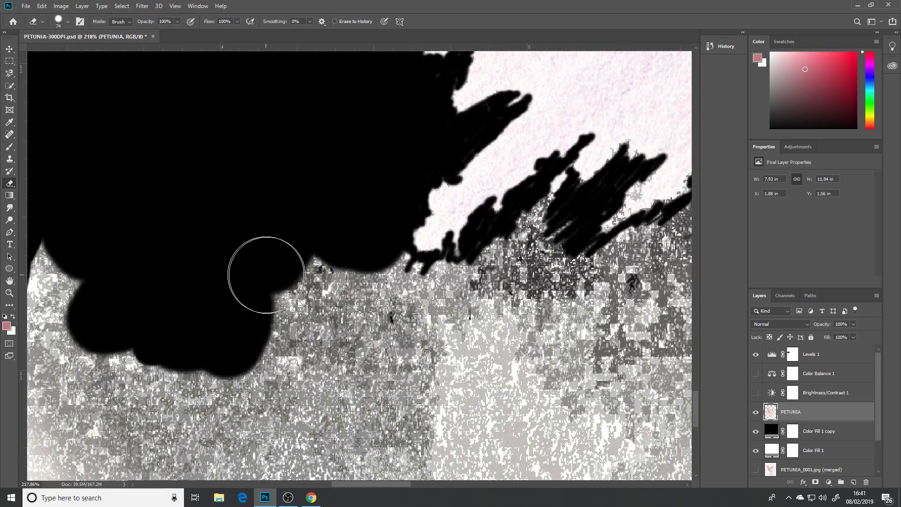
mouse_move(254, 280)
mouse_down()
mouse_move(273, 321)
mouse_move(379, 282)
mouse_move(444, 293)
mouse_move(501, 276)
mouse_move(546, 227)
mouse_move(494, 298)
mouse_move(517, 308)
mouse_move(466, 344)
mouse_move(313, 328)
mouse_move(229, 335)
mouse_move(249, 379)
mouse_move(375, 402)
mouse_move(472, 406)
mouse_move(493, 382)
mouse_up()
drag(493, 345, 227, 319)
mouse_move(349, 261)
mouse_down()
mouse_move(399, 214)
mouse_move(359, 238)
mouse_move(468, 176)
mouse_move(465, 155)
mouse_move(457, 181)
mouse_move(546, 133)
mouse_move(505, 160)
mouse_move(546, 154)
mouse_move(521, 162)
mouse_move(506, 179)
mouse_move(524, 170)
mouse_move(512, 165)
mouse_move(525, 174)
mouse_move(505, 186)
mouse_move(471, 248)
mouse_move(478, 285)
mouse_move(462, 323)
mouse_move(442, 283)
mouse_move(350, 340)
mouse_move(395, 276)
mouse_move(290, 332)
mouse_move(400, 220)
mouse_move(282, 331)
mouse_move(384, 331)
mouse_move(364, 393)
mouse_up()
key(ctrl+z)
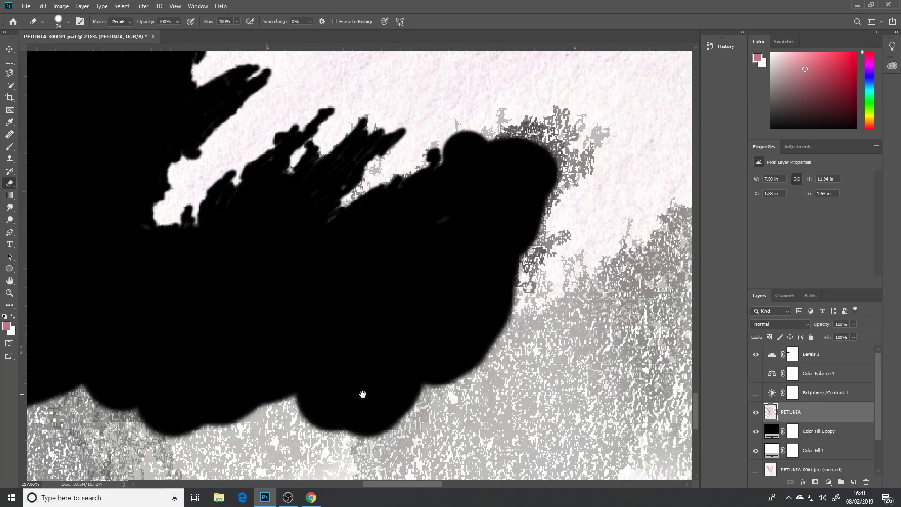
Erase the remaining speckled paper under the first hoof down to the lower edge of the canvas.
drag(481, 339, 306, 262)
mouse_move(295, 327)
mouse_down()
mouse_move(352, 286)
mouse_move(326, 281)
mouse_move(389, 274)
mouse_move(497, 191)
mouse_move(592, 142)
mouse_move(579, 152)
mouse_move(601, 180)
mouse_move(412, 329)
mouse_move(534, 207)
mouse_move(318, 363)
mouse_move(357, 323)
mouse_move(385, 328)
mouse_move(300, 349)
mouse_move(206, 352)
mouse_move(159, 375)
mouse_up()
mouse_move(376, 358)
mouse_down()
mouse_move(531, 332)
mouse_move(410, 410)
mouse_move(438, 328)
mouse_move(306, 388)
mouse_move(211, 373)
mouse_move(152, 345)
mouse_up()
drag(152, 345, 466, 316)
mouse_move(482, 273)
mouse_down()
mouse_move(359, 265)
mouse_move(211, 332)
mouse_move(176, 272)
mouse_move(200, 137)
mouse_move(221, 95)
mouse_move(244, 105)
mouse_up()
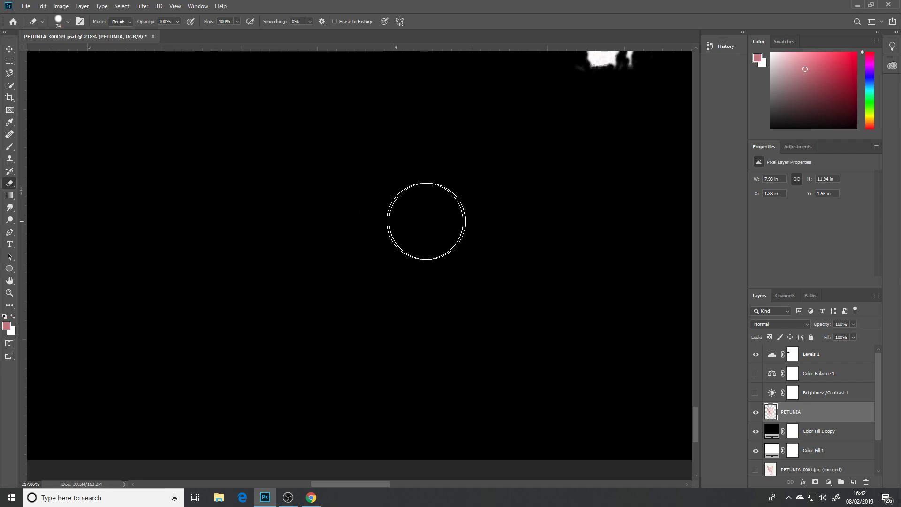
drag(426, 221, 331, 328)
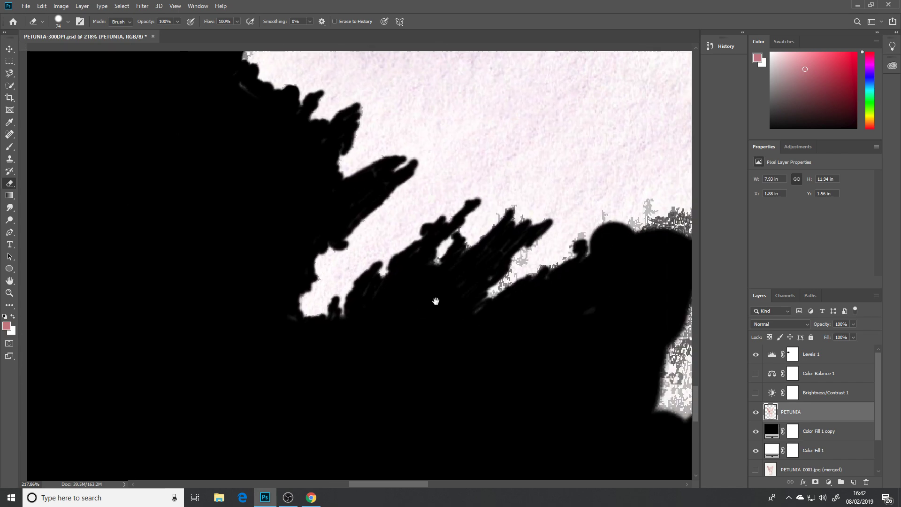
Extend the cleared area diagonally across the speckled paper below the second hoof, down to the already erased lower strip.
drag(435, 300, 441, 228)
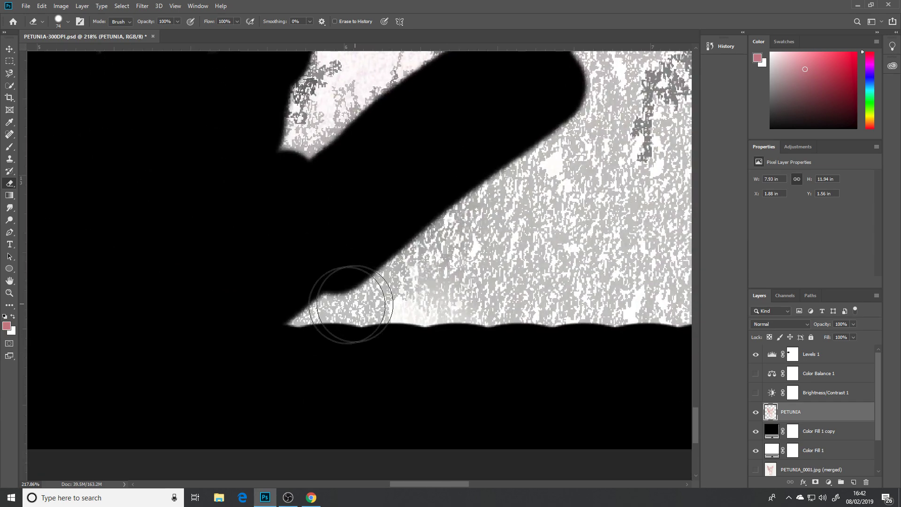
mouse_move(349, 305)
mouse_down()
mouse_move(291, 324)
mouse_move(453, 281)
mouse_move(497, 298)
mouse_up()
drag(547, 232, 345, 349)
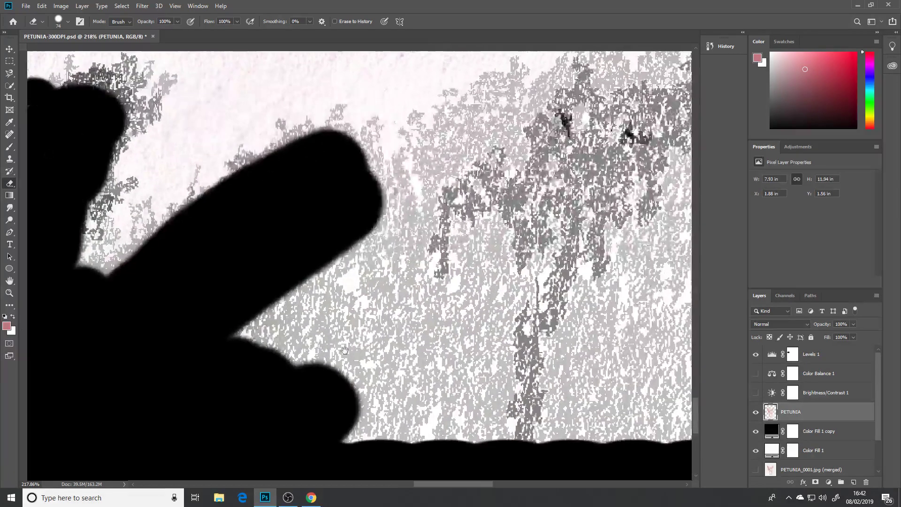
mouse_move(291, 328)
mouse_down()
mouse_move(261, 322)
mouse_move(225, 342)
mouse_move(388, 203)
mouse_move(520, 111)
mouse_move(362, 261)
mouse_move(432, 261)
mouse_move(498, 300)
mouse_move(485, 386)
mouse_up()
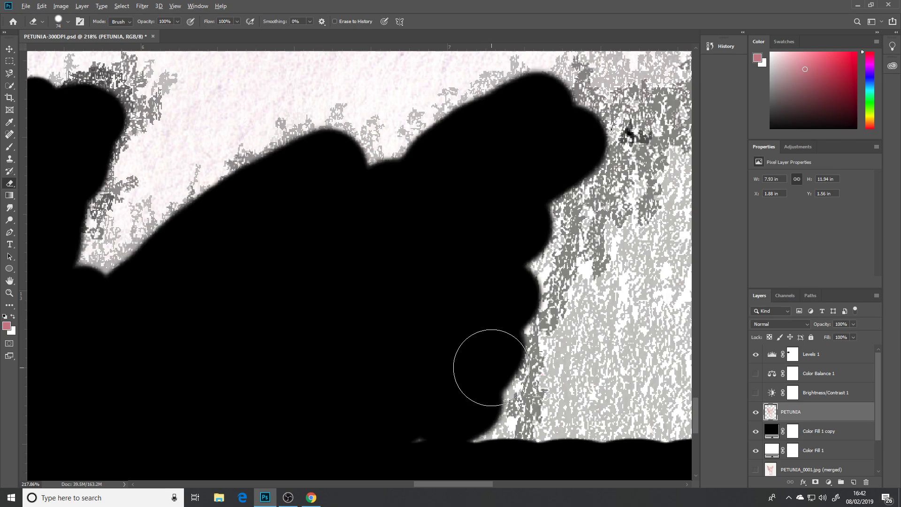
Erase the speckled paper beyond the second hoof, joining the cleared lower strip to the black area on the right of the artwork.
scroll(492, 367, down, 5)
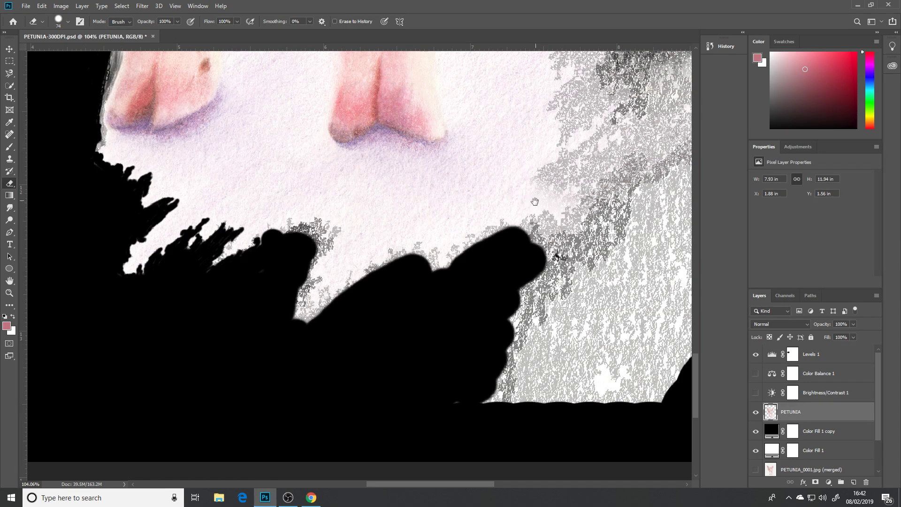
drag(534, 202, 391, 282)
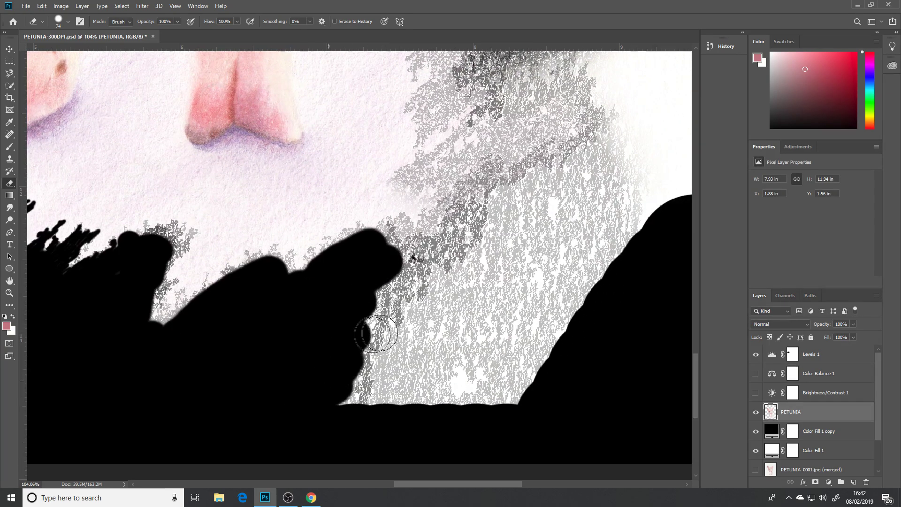
mouse_move(376, 334)
mouse_down()
mouse_move(402, 373)
mouse_move(483, 357)
mouse_move(523, 402)
mouse_move(622, 267)
mouse_move(554, 221)
mouse_move(457, 338)
mouse_move(372, 362)
mouse_move(370, 311)
mouse_up()
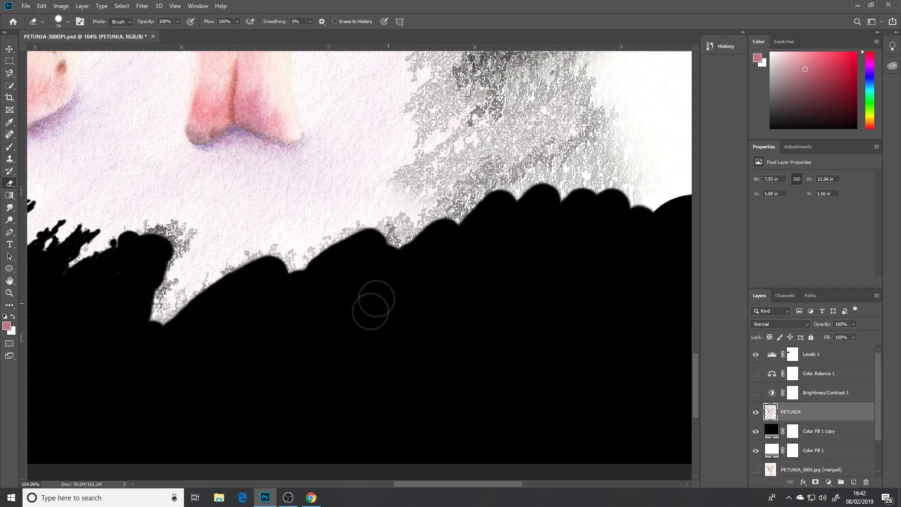
Erase the white paper corner between the cleared lower strip and the black area to the right of the hind leg.
drag(565, 198, 369, 381)
drag(472, 383, 554, 305)
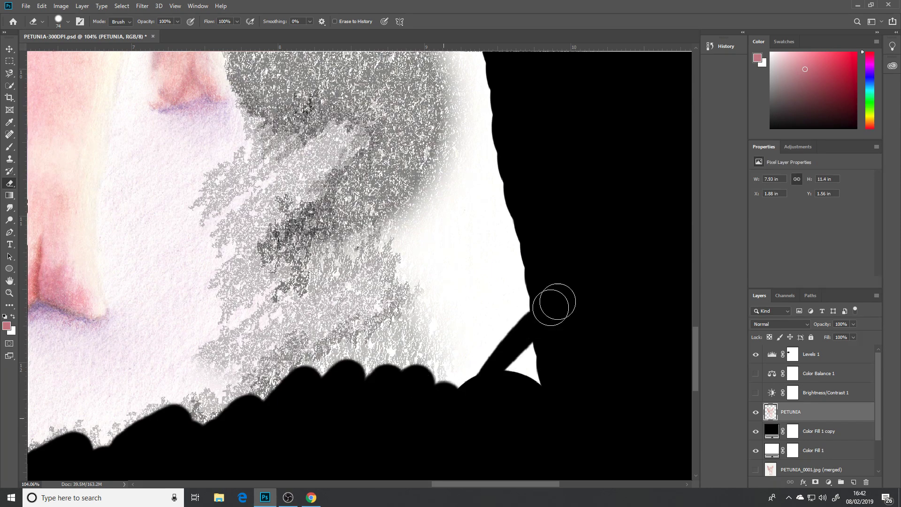
mouse_move(544, 382)
mouse_down()
mouse_move(509, 312)
mouse_move(442, 396)
mouse_move(380, 319)
mouse_up()
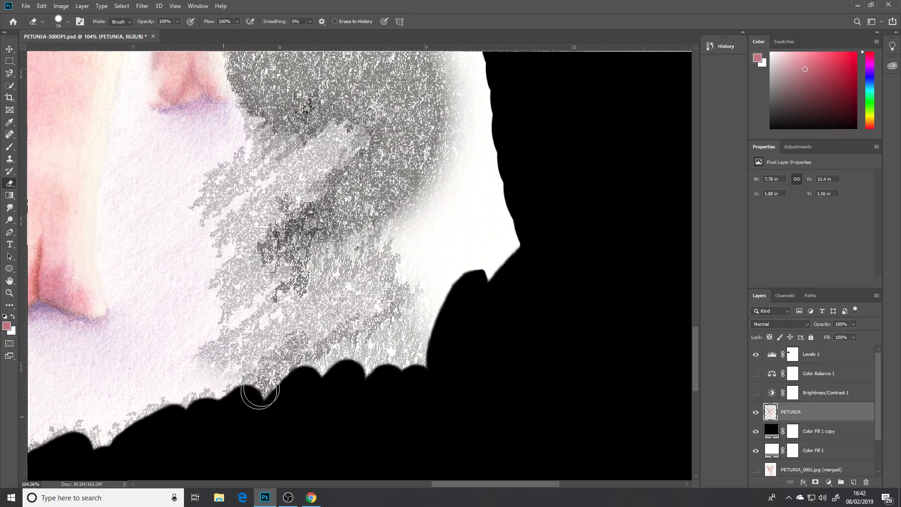
mouse_move(260, 389)
mouse_down()
mouse_move(295, 322)
mouse_move(235, 346)
mouse_move(275, 295)
mouse_move(258, 276)
mouse_move(276, 221)
mouse_move(272, 191)
mouse_move(293, 151)
mouse_up()
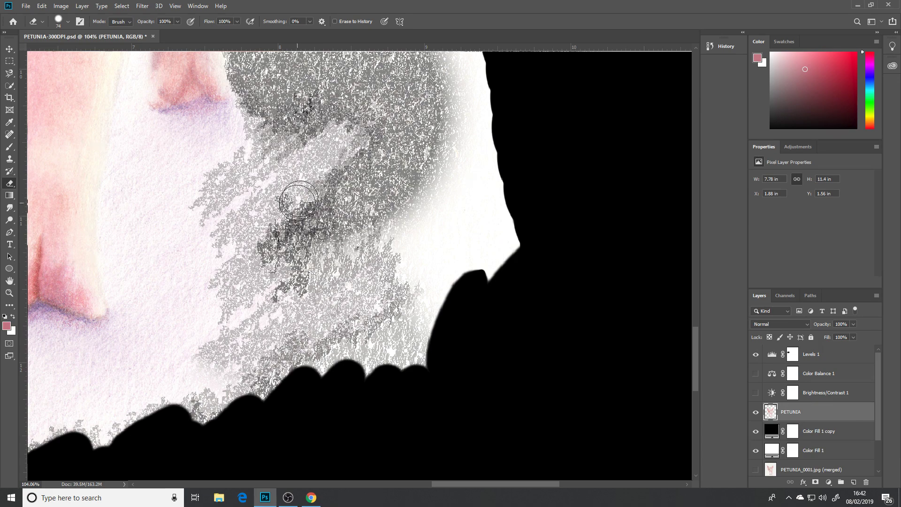
Erase the speckled paper below and beside the hind hoof, up to the cleared patch next to the hind leg.
mouse_move(320, 188)
mouse_down()
mouse_move(249, 226)
mouse_move(309, 200)
mouse_move(281, 237)
mouse_move(300, 286)
mouse_move(272, 336)
mouse_move(310, 324)
mouse_move(385, 251)
mouse_move(378, 296)
mouse_move(504, 255)
mouse_move(453, 245)
mouse_move(393, 261)
mouse_move(392, 201)
mouse_up()
key(space)
drag(477, 216, 493, 396)
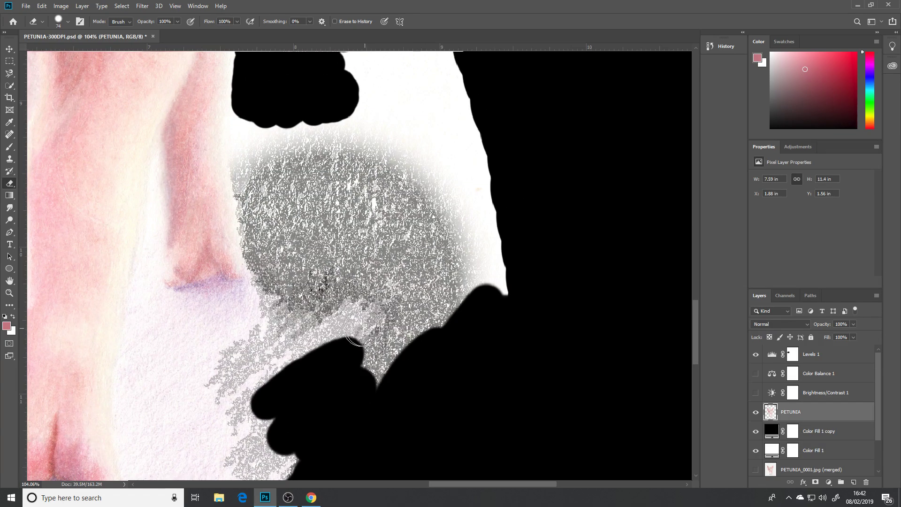
mouse_move(322, 368)
mouse_down()
mouse_move(390, 301)
mouse_move(349, 329)
mouse_move(349, 299)
mouse_move(325, 293)
mouse_move(305, 302)
mouse_move(304, 234)
mouse_move(280, 237)
mouse_move(263, 204)
mouse_move(297, 118)
mouse_move(292, 180)
mouse_move(322, 111)
mouse_move(339, 253)
mouse_move(377, 321)
mouse_move(371, 379)
mouse_move(381, 391)
mouse_move(387, 384)
mouse_move(336, 367)
mouse_move(376, 342)
mouse_move(439, 340)
mouse_move(532, 231)
mouse_move(458, 266)
mouse_move(512, 266)
mouse_up()
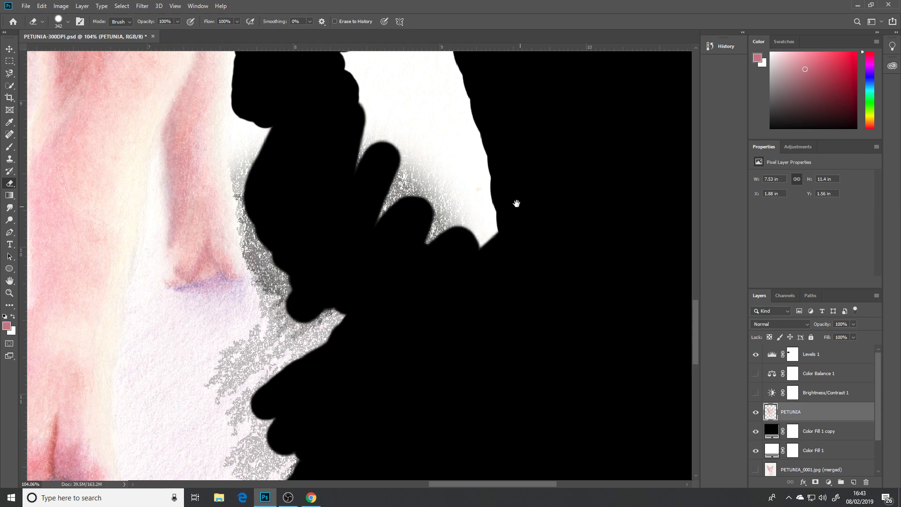
Erase the leftover white paper piece and stray specks to the right of the pig's body and ear with a size 342 eraser.
scroll(517, 201, down, 2)
scroll(501, 240, down, 6)
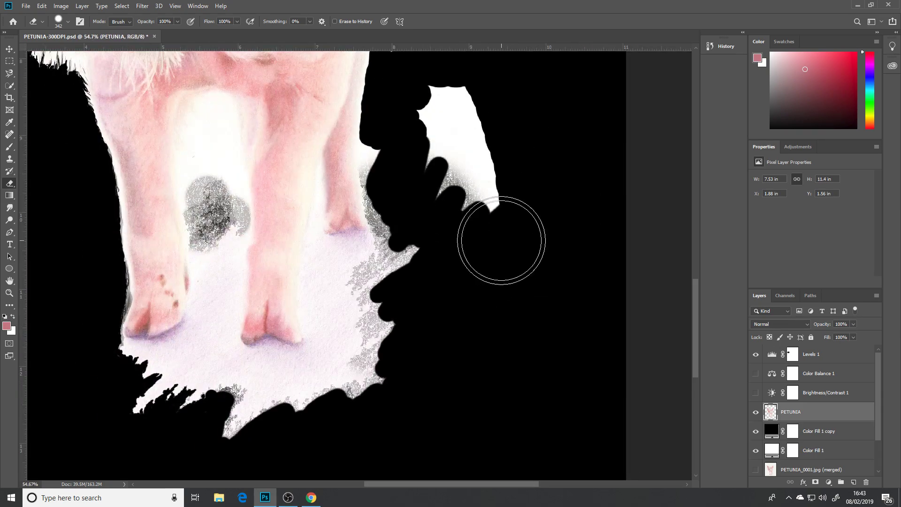
scroll(499, 252, up, 3)
scroll(498, 252, up, 2)
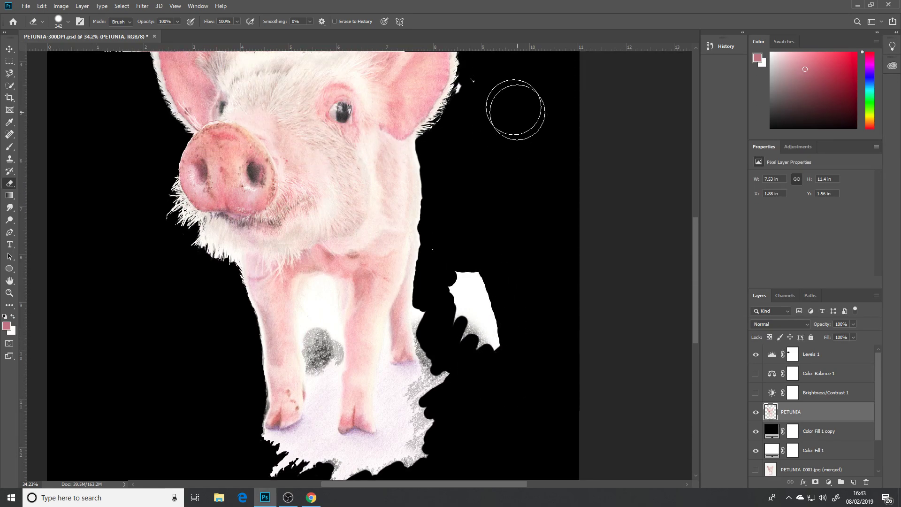
mouse_move(459, 249)
mouse_down()
mouse_move(487, 346)
mouse_move(526, 195)
mouse_move(507, 361)
mouse_up()
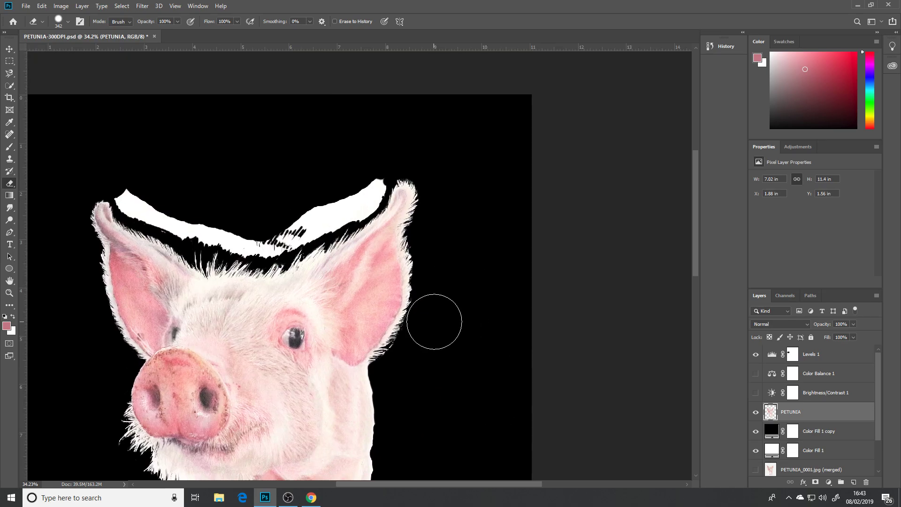
mouse_move(434, 322)
mouse_down()
mouse_move(452, 325)
mouse_move(466, 302)
mouse_move(465, 332)
mouse_move(435, 359)
mouse_up()
Reduce the eraser size to 23 and remove the stray white sliver at the lower fur edge of the right-hand ear.
scroll(417, 396, up, 8)
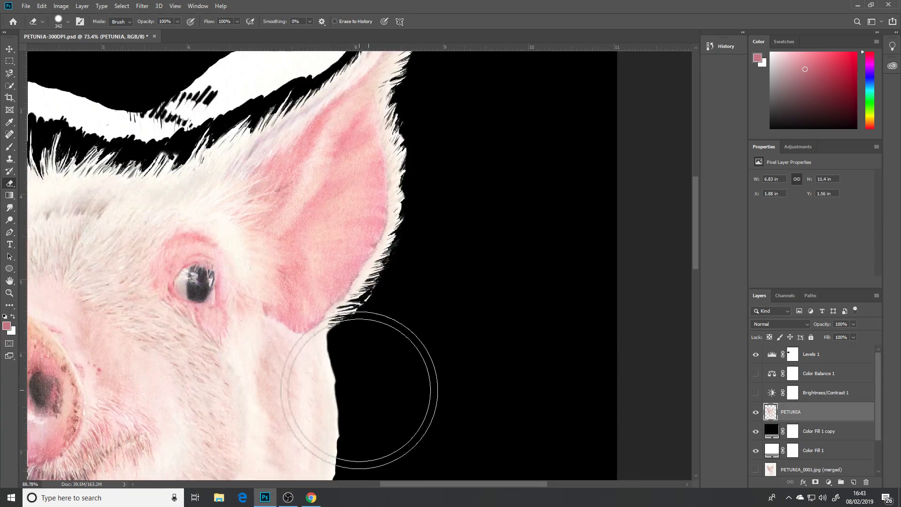
scroll(445, 305, up, 2)
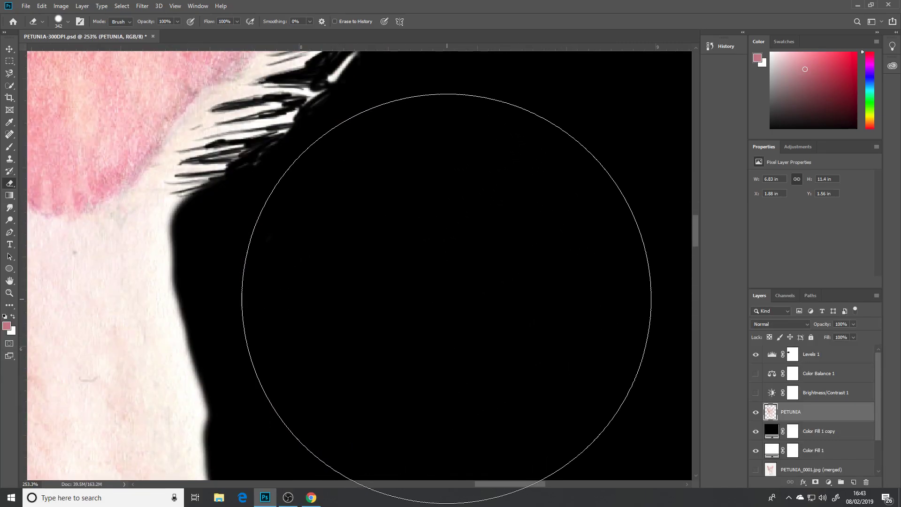
drag(363, 278, 248, 257)
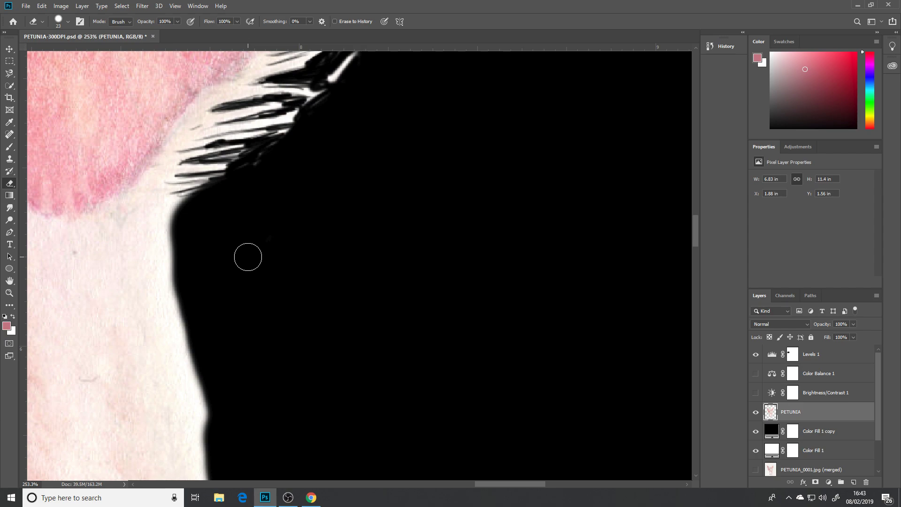
drag(437, 193, 377, 246)
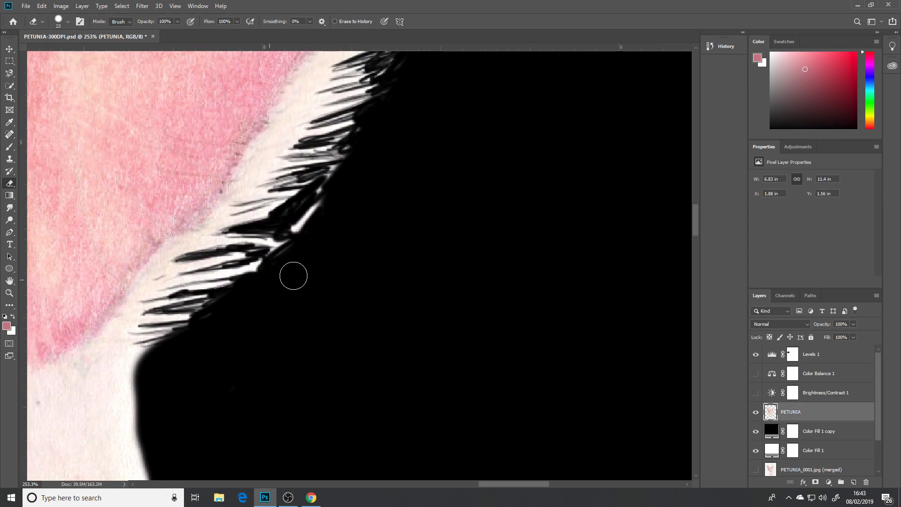
mouse_move(389, 278)
mouse_down()
mouse_move(364, 334)
mouse_move(325, 303)
mouse_up()
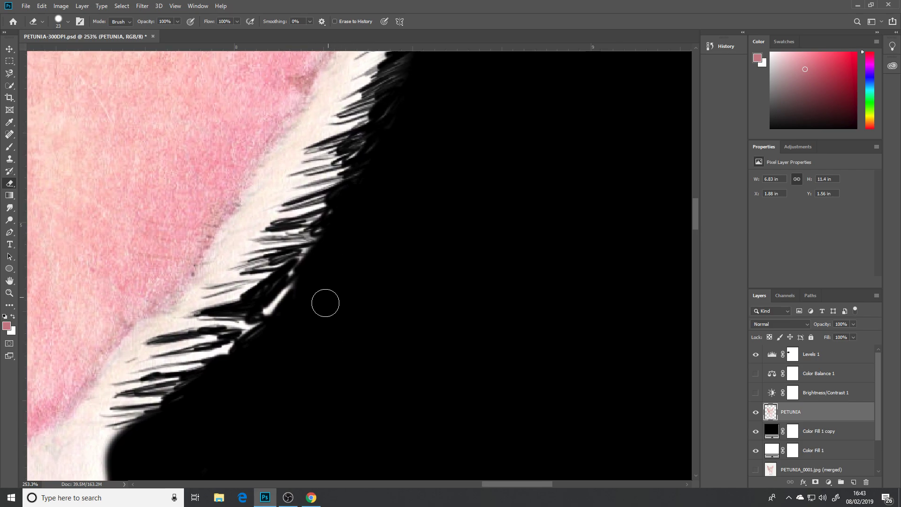
drag(246, 339, 282, 300)
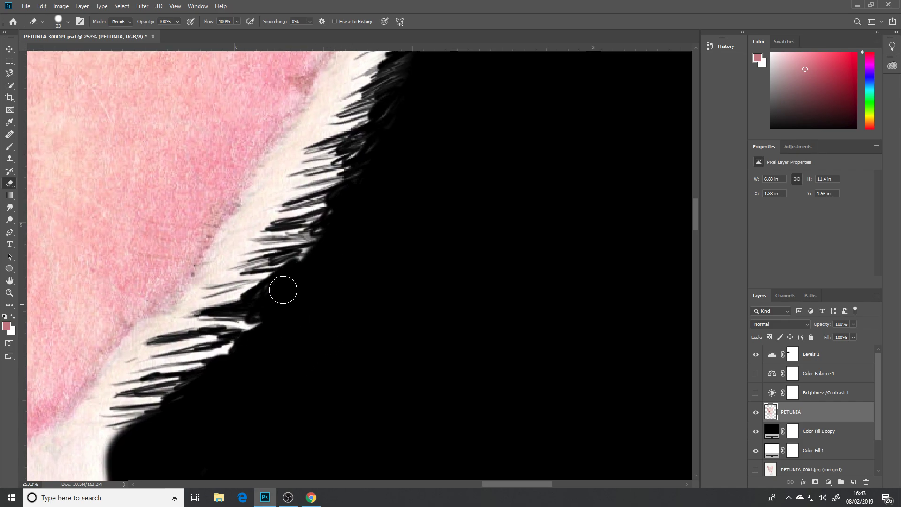
Follow the right-hand ear's fur edge to its tip and erase the adjacent end of the white paper strip.
drag(450, 187, 430, 300)
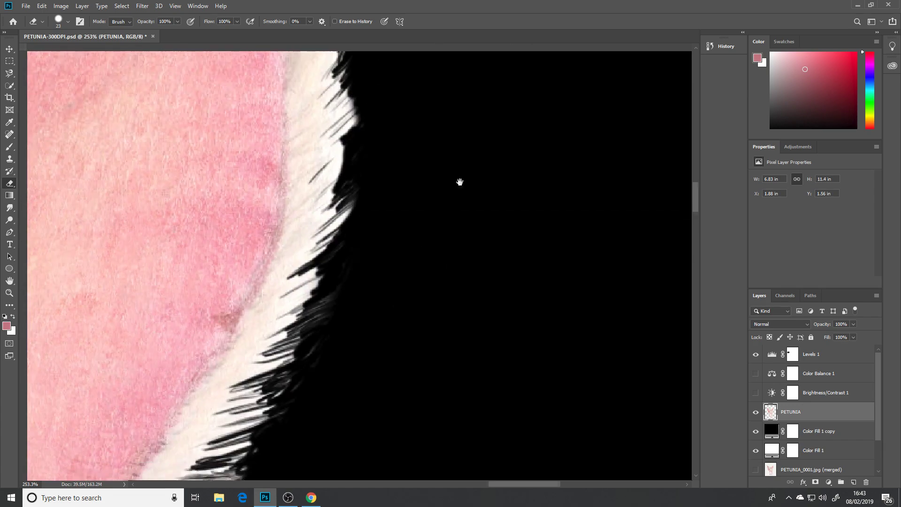
drag(461, 183, 417, 246)
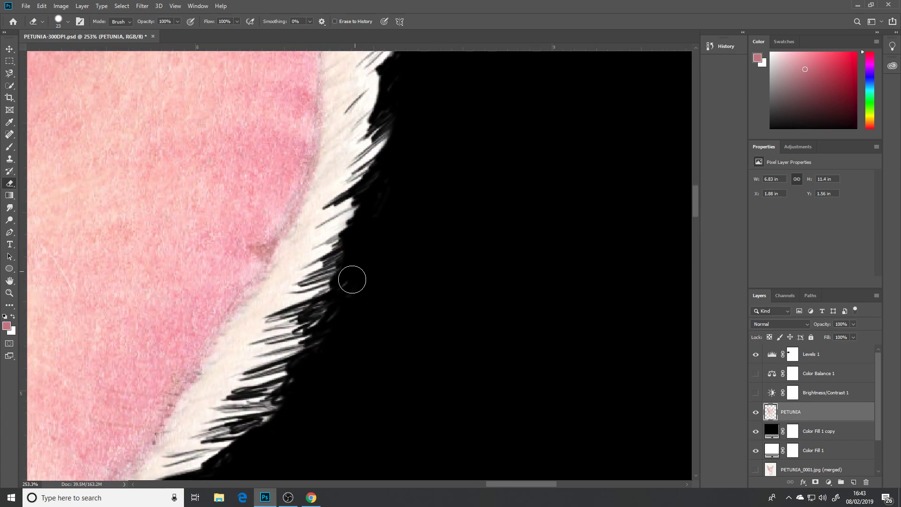
drag(487, 202, 509, 308)
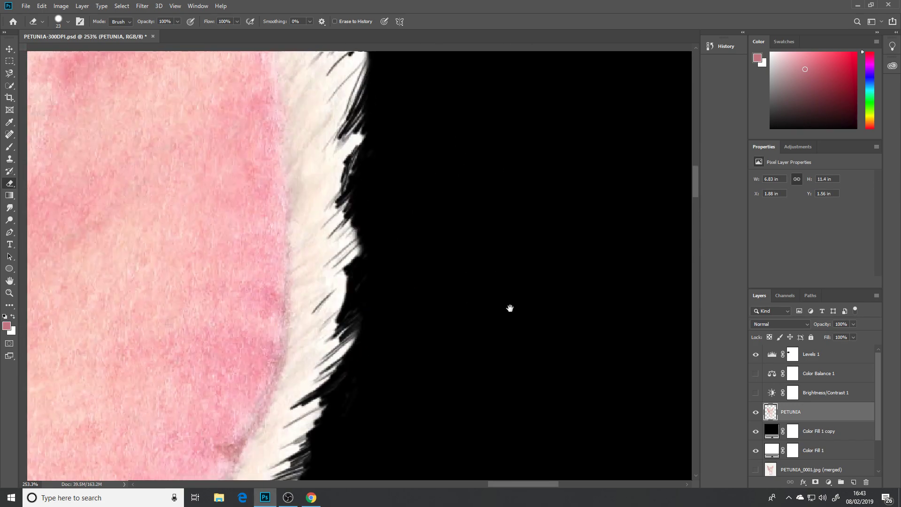
mouse_move(487, 154)
mouse_down()
mouse_move(501, 273)
mouse_move(493, 256)
mouse_up()
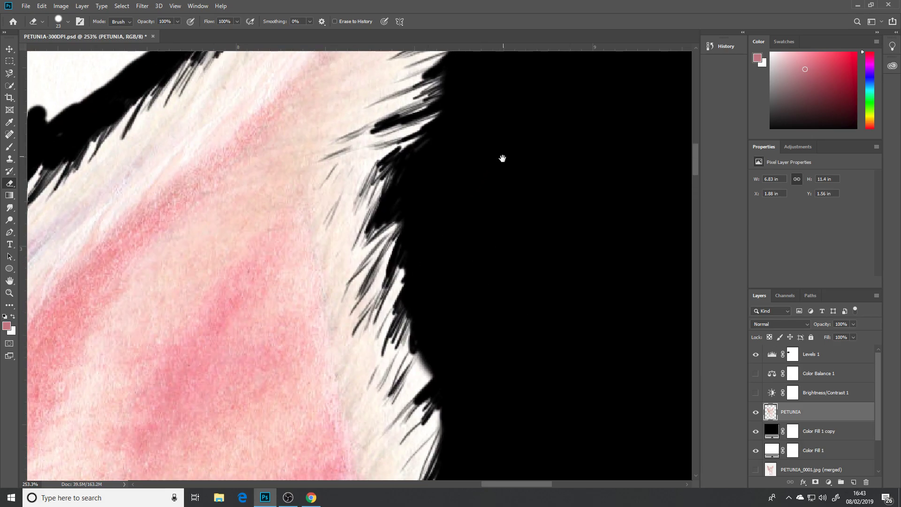
mouse_move(503, 159)
mouse_down()
mouse_move(508, 291)
mouse_move(501, 241)
mouse_move(526, 202)
mouse_move(455, 151)
mouse_up()
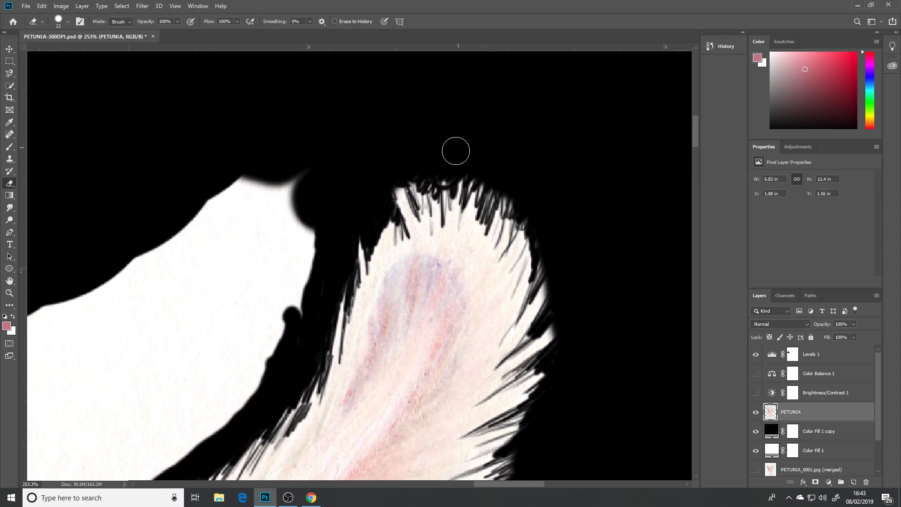
drag(363, 171, 469, 106)
mouse_move(409, 160)
mouse_down()
mouse_move(387, 238)
mouse_move(404, 217)
mouse_move(334, 342)
mouse_move(325, 201)
mouse_move(312, 146)
mouse_move(268, 177)
mouse_move(322, 177)
mouse_move(346, 227)
mouse_move(295, 353)
mouse_up()
drag(325, 274, 471, 103)
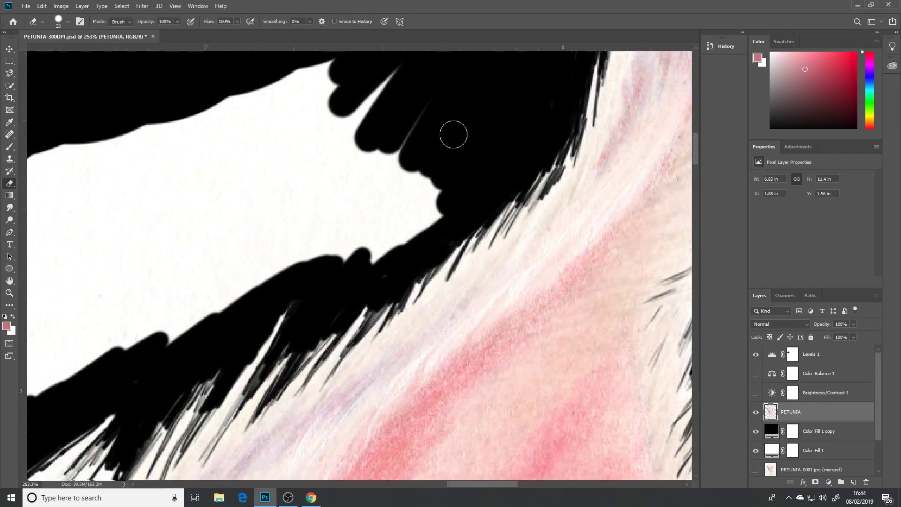
mouse_move(452, 133)
mouse_down()
mouse_move(353, 273)
mouse_move(395, 243)
mouse_move(471, 173)
mouse_move(259, 299)
mouse_move(432, 168)
mouse_move(230, 291)
mouse_move(317, 232)
mouse_move(278, 227)
mouse_move(384, 126)
mouse_move(345, 130)
mouse_move(233, 197)
mouse_move(251, 166)
mouse_move(389, 79)
mouse_move(368, 62)
mouse_move(319, 64)
mouse_move(174, 125)
mouse_move(141, 184)
mouse_move(136, 213)
mouse_move(148, 249)
mouse_move(198, 272)
mouse_move(226, 262)
mouse_move(224, 274)
mouse_move(488, 172)
mouse_move(587, 167)
mouse_up()
key(space)
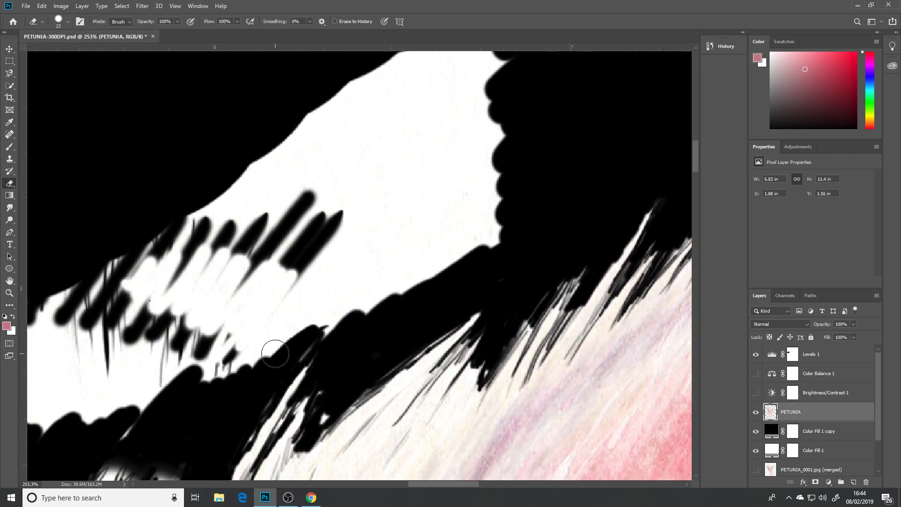
Erase the lower edge of the white paper strip above the fur between the head and the right-hand ear.
drag(276, 354, 319, 329)
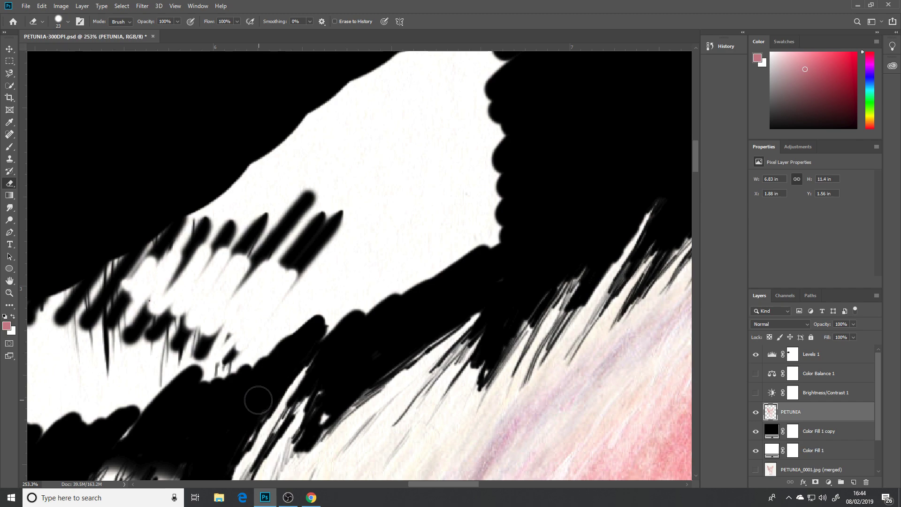
mouse_move(207, 436)
mouse_down()
mouse_move(206, 358)
mouse_move(365, 234)
mouse_move(243, 373)
mouse_move(329, 308)
mouse_move(348, 306)
mouse_move(344, 318)
mouse_move(436, 254)
mouse_move(499, 231)
mouse_move(390, 278)
mouse_move(410, 236)
mouse_move(292, 274)
mouse_up()
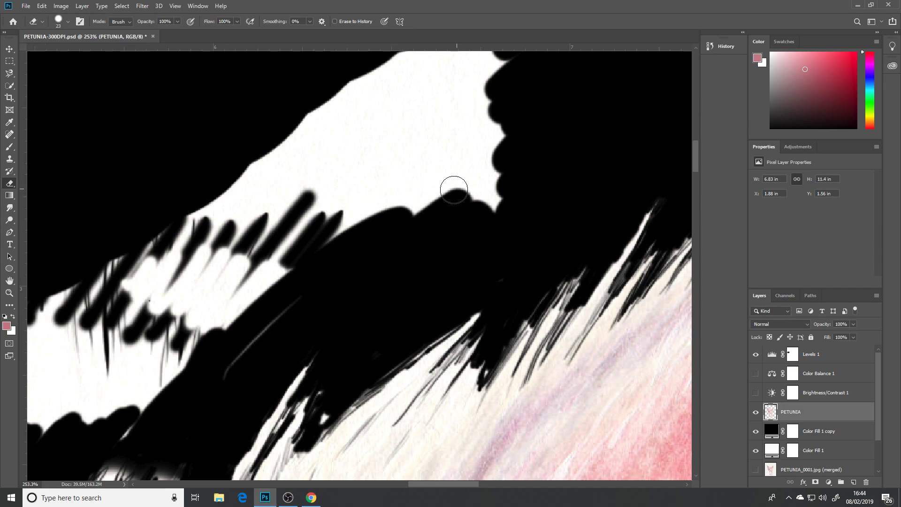
key(alt+e)
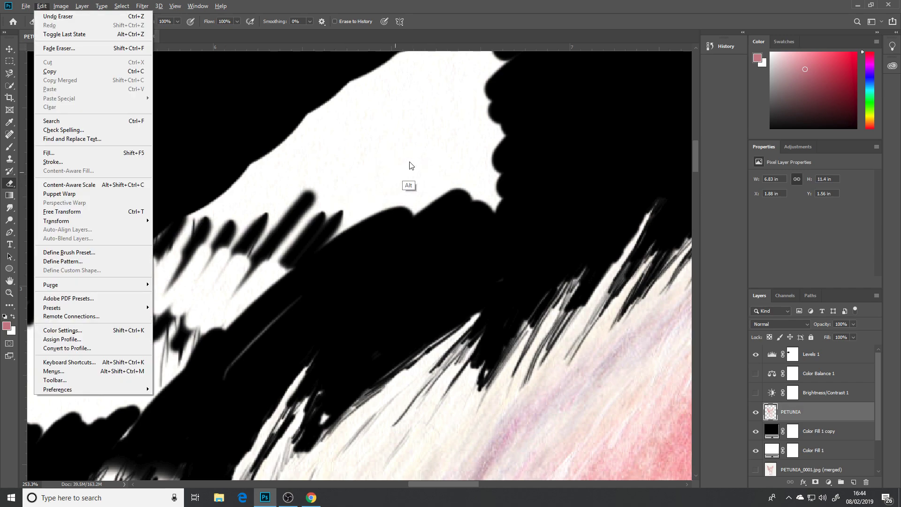
key(Escape)
Enlarge the eraser to size 205 and clear the wide section of the white strip above the right-hand ear's inner edge.
right_click(399, 171)
drag(371, 197, 521, 177)
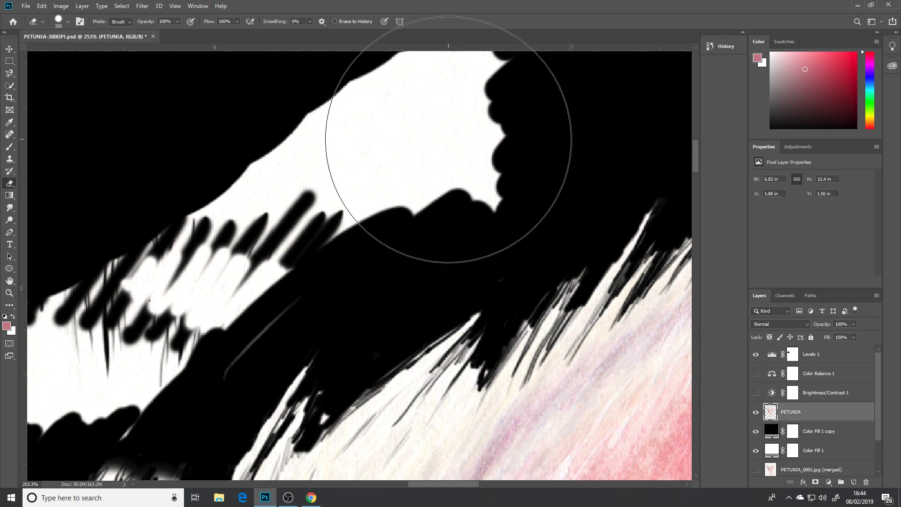
drag(447, 155, 463, 208)
mouse_move(477, 169)
mouse_down()
mouse_move(418, 192)
mouse_move(496, 142)
mouse_move(512, 150)
mouse_move(313, 247)
mouse_up()
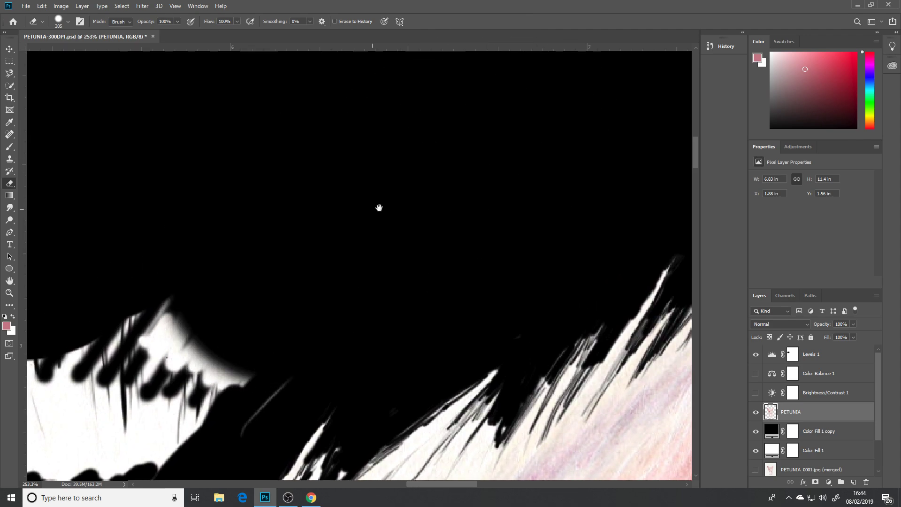
Erase the rest of the white paper strip across the top of the head to the left-hand ear tip.
drag(378, 205, 599, 97)
mouse_move(426, 214)
mouse_down()
mouse_move(338, 274)
mouse_move(285, 284)
mouse_move(271, 270)
mouse_move(267, 247)
mouse_move(471, 177)
mouse_move(503, 177)
mouse_up()
mouse_move(419, 212)
mouse_down()
mouse_move(378, 205)
mouse_move(331, 181)
mouse_move(312, 195)
mouse_move(367, 212)
mouse_move(433, 210)
mouse_move(352, 211)
mouse_move(282, 181)
mouse_move(372, 161)
mouse_move(552, 180)
mouse_move(624, 161)
mouse_up()
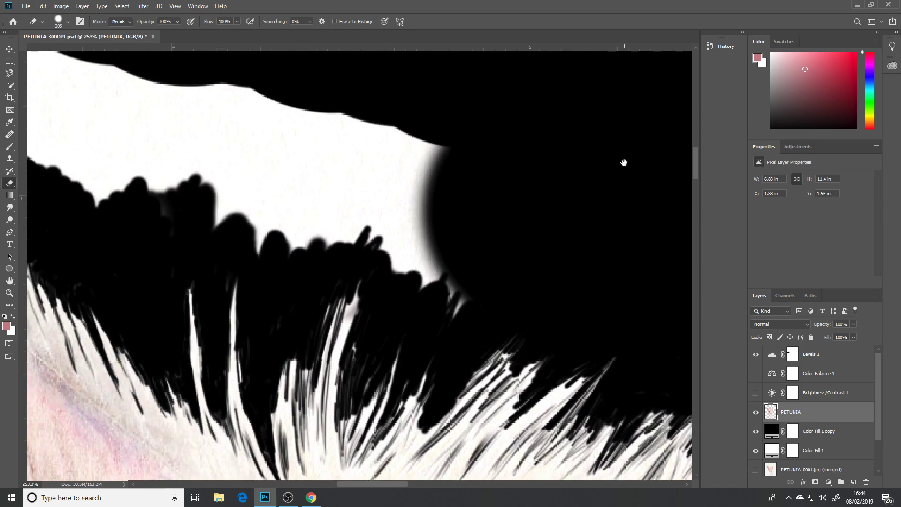
mouse_move(428, 177)
mouse_down()
mouse_move(485, 214)
mouse_move(485, 180)
mouse_move(543, 197)
mouse_move(612, 242)
mouse_up()
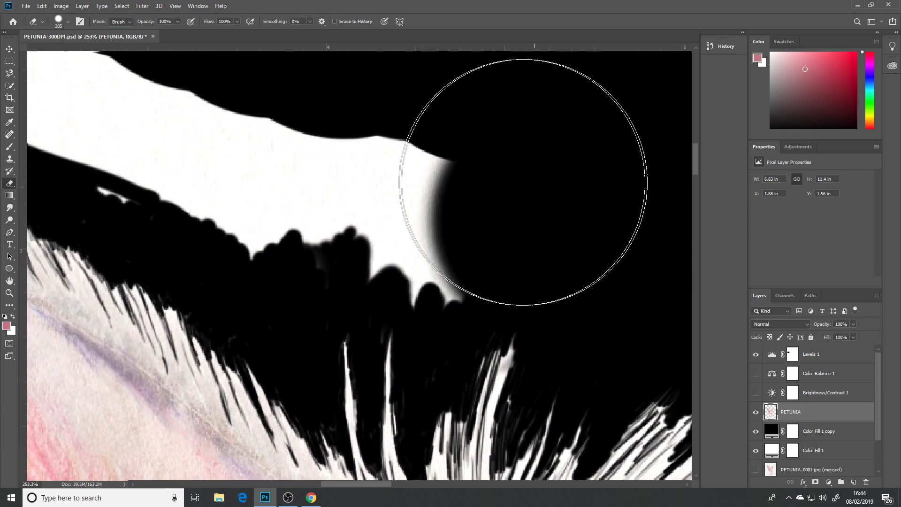
mouse_move(527, 171)
mouse_down()
mouse_move(427, 161)
mouse_move(301, 167)
mouse_move(589, 261)
mouse_move(615, 283)
mouse_move(513, 211)
mouse_move(415, 206)
mouse_move(338, 161)
mouse_up()
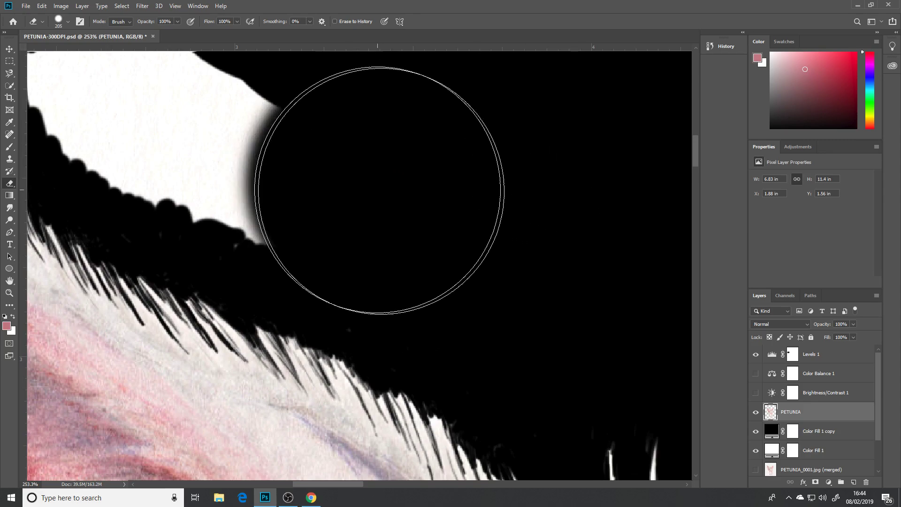
drag(384, 181, 583, 312)
mouse_move(528, 309)
mouse_down()
mouse_move(435, 253)
mouse_move(330, 151)
mouse_move(467, 237)
mouse_up()
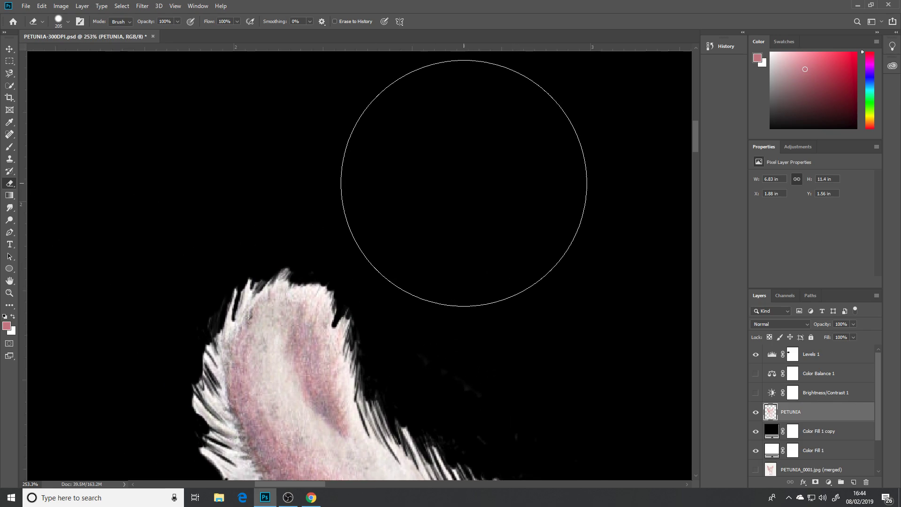
scroll(460, 221, down, 6)
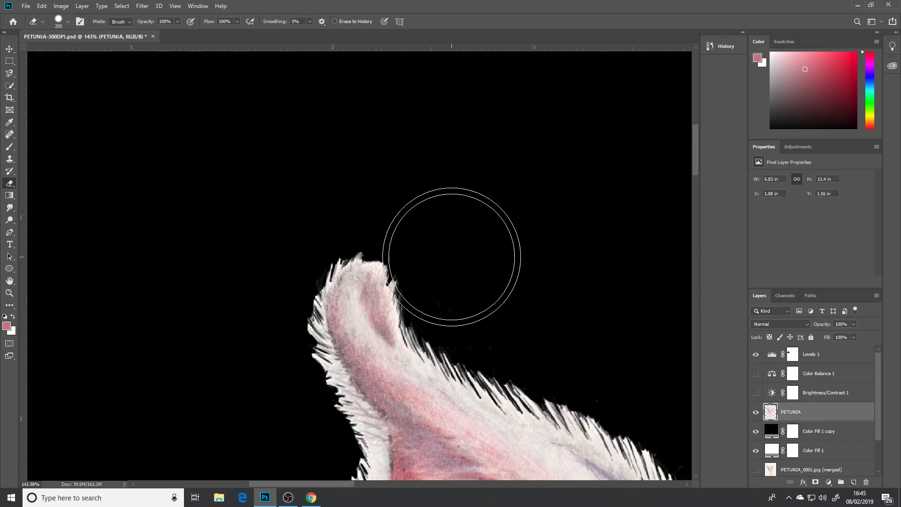
scroll(547, 301, down, 3)
drag(582, 375, 328, 189)
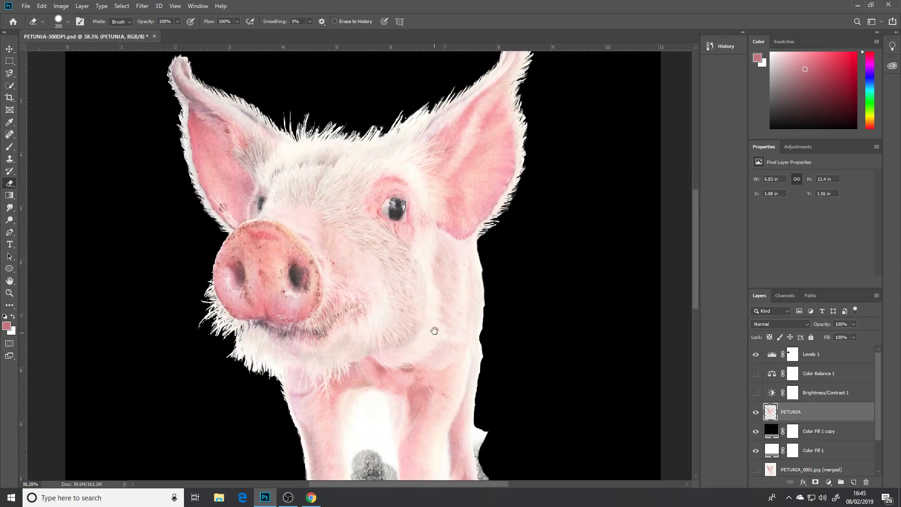
Hide the black Color Fill 1 copy layer to view the shadow under the pig's hooves against the white fill.
drag(434, 331, 400, 141)
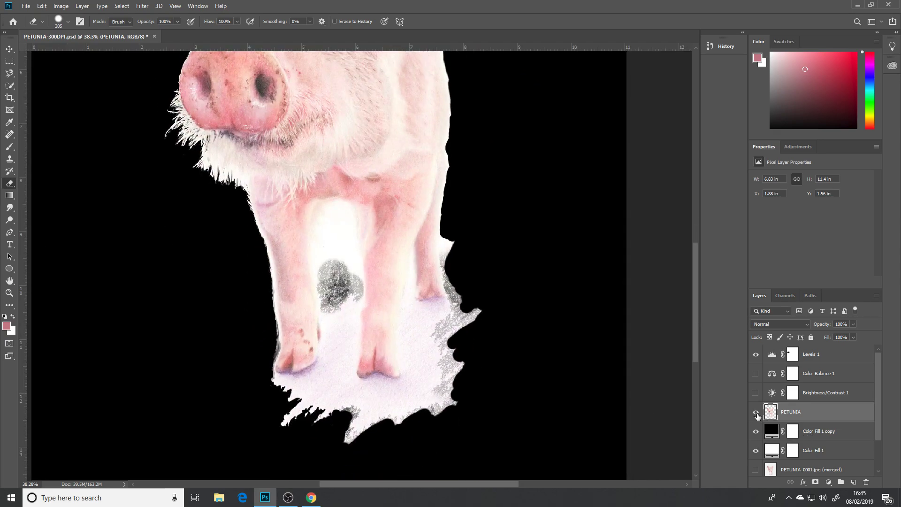
click(756, 431)
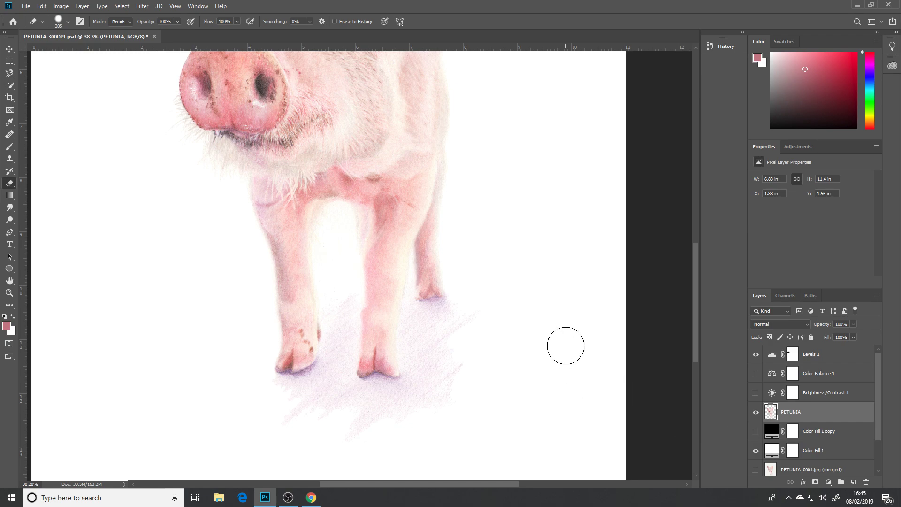
scroll(565, 346, down, 3)
scroll(478, 361, up, 1)
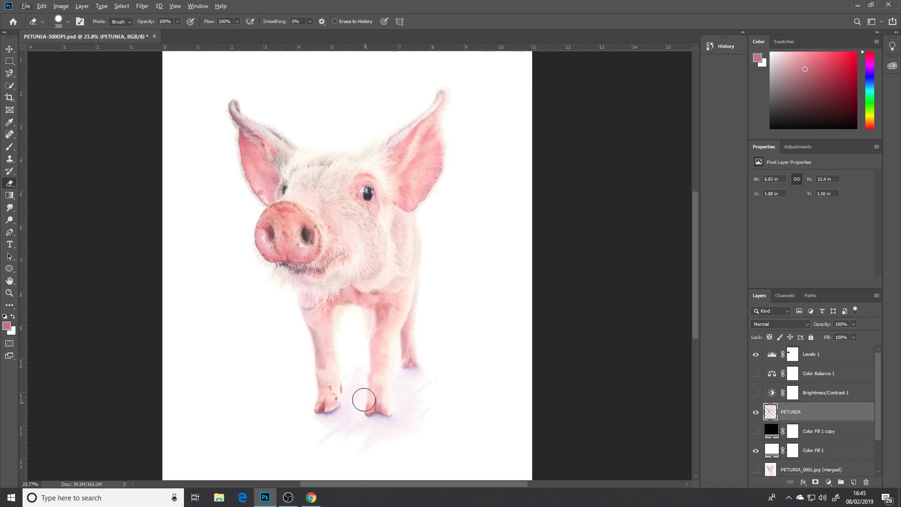
scroll(387, 413, left, 2)
scroll(496, 478, up, 5)
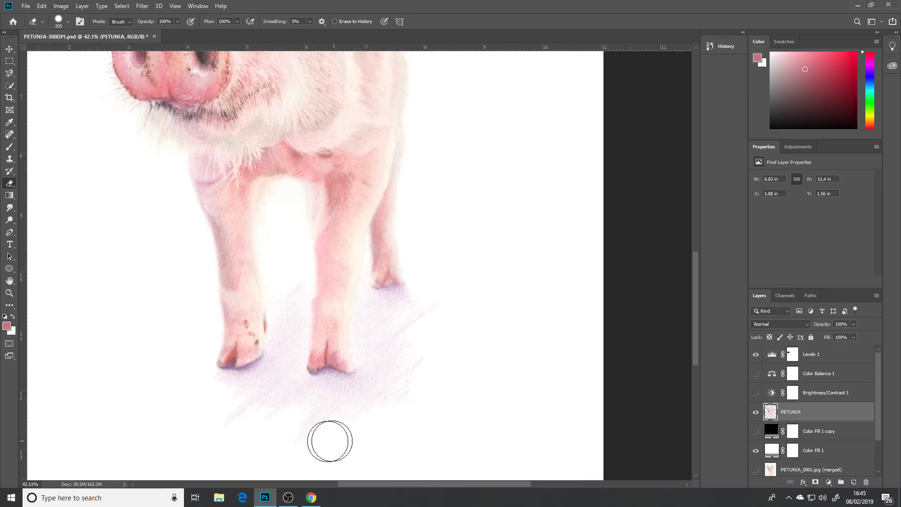
scroll(281, 435, up, 2)
scroll(237, 440, up, 3)
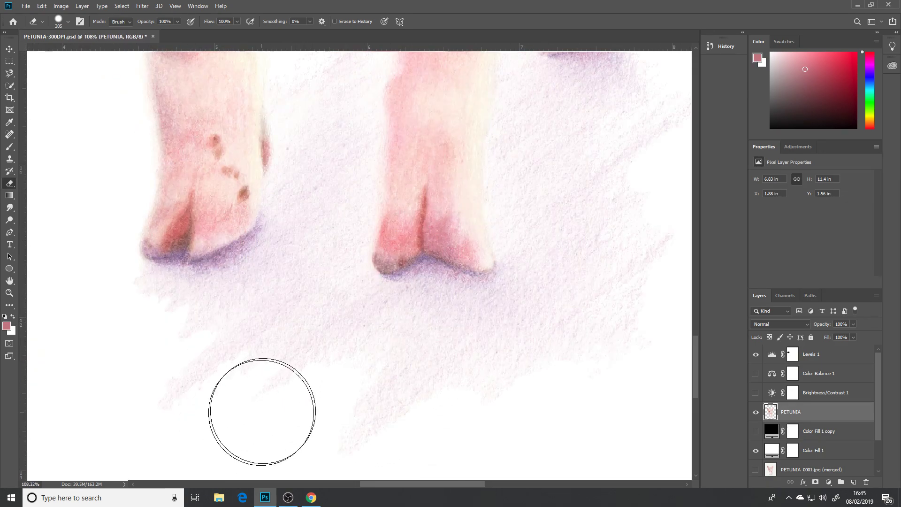
Restore the shadow's lower edge below the front hooves from history with a 47 px eraser at 0% hardness and 50% opacity.
mouse_move(337, 349)
mouse_down()
mouse_move(427, 260)
mouse_move(363, 285)
mouse_up()
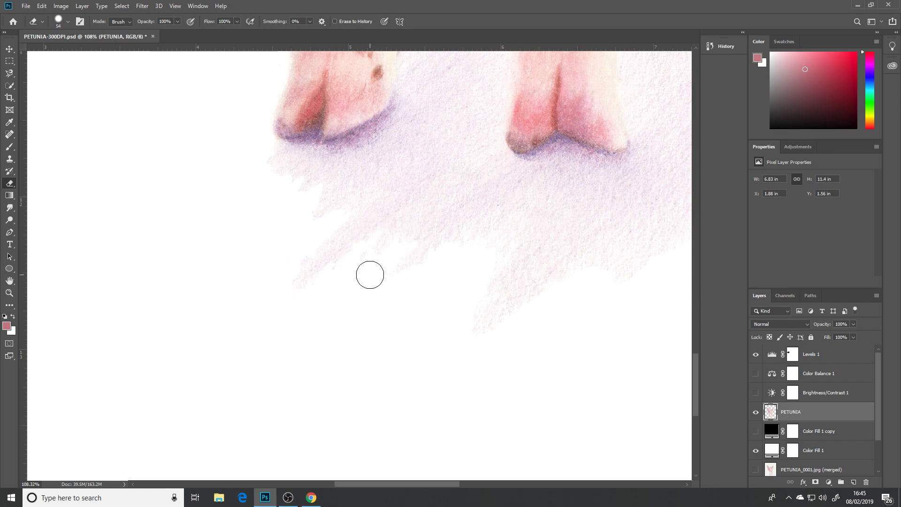
alt+right_click(368, 293)
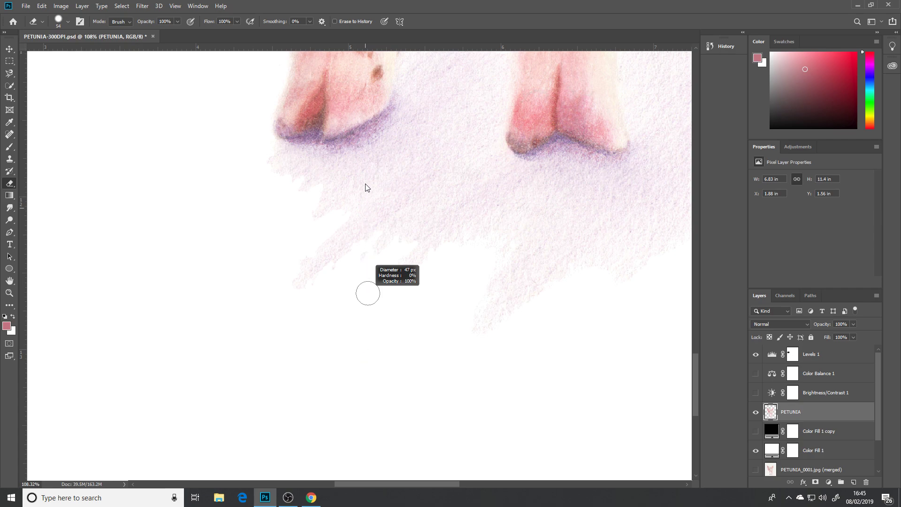
drag(365, 184, 366, 183)
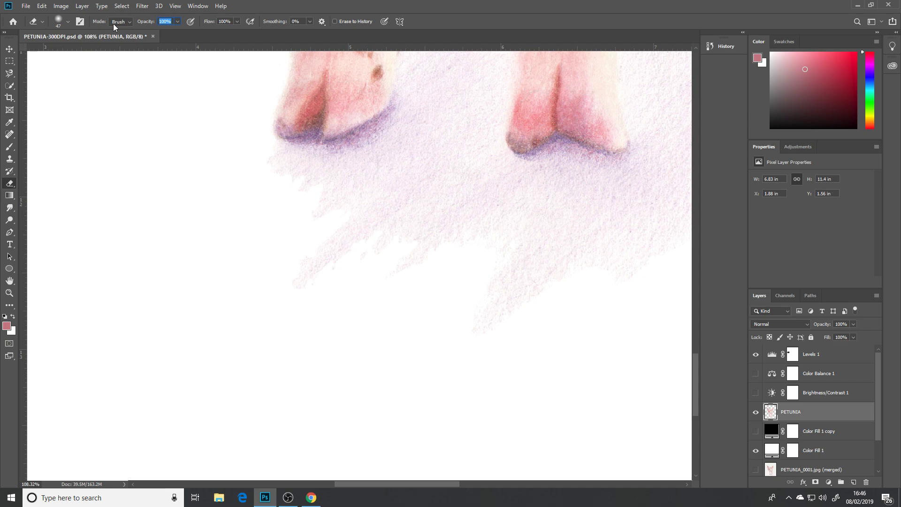
text(50)
key(Return)
mouse_move(290, 296)
mouse_down()
mouse_move(310, 273)
mouse_move(270, 319)
mouse_move(312, 261)
mouse_move(266, 330)
mouse_move(307, 279)
mouse_move(346, 258)
mouse_move(304, 289)
mouse_move(411, 215)
mouse_move(319, 279)
mouse_move(385, 225)
mouse_move(302, 299)
mouse_move(374, 235)
mouse_move(314, 291)
mouse_move(390, 228)
mouse_move(341, 276)
mouse_move(408, 230)
mouse_move(325, 289)
mouse_move(418, 223)
mouse_move(420, 235)
mouse_move(391, 256)
mouse_move(419, 247)
mouse_move(425, 231)
mouse_move(386, 251)
mouse_move(458, 224)
mouse_move(397, 260)
mouse_move(433, 236)
mouse_move(352, 310)
mouse_move(431, 248)
mouse_move(364, 312)
mouse_up()
mouse_move(429, 260)
mouse_down()
mouse_move(372, 315)
mouse_move(407, 268)
mouse_move(378, 289)
mouse_move(495, 220)
mouse_move(443, 254)
mouse_move(470, 314)
mouse_move(518, 243)
mouse_move(485, 271)
mouse_move(464, 312)
mouse_move(531, 229)
mouse_move(450, 334)
mouse_move(509, 252)
mouse_move(467, 289)
mouse_move(449, 329)
mouse_move(491, 284)
mouse_move(448, 338)
mouse_move(500, 291)
mouse_move(451, 339)
mouse_move(485, 310)
mouse_move(449, 368)
mouse_move(475, 334)
mouse_move(474, 345)
mouse_move(526, 300)
mouse_move(457, 364)
mouse_move(539, 306)
mouse_move(474, 350)
mouse_up()
mouse_move(525, 310)
mouse_down()
mouse_move(576, 274)
mouse_move(501, 335)
mouse_move(587, 262)
mouse_move(550, 300)
mouse_move(626, 254)
mouse_move(610, 266)
mouse_move(627, 269)
mouse_move(483, 298)
mouse_move(395, 300)
mouse_up()
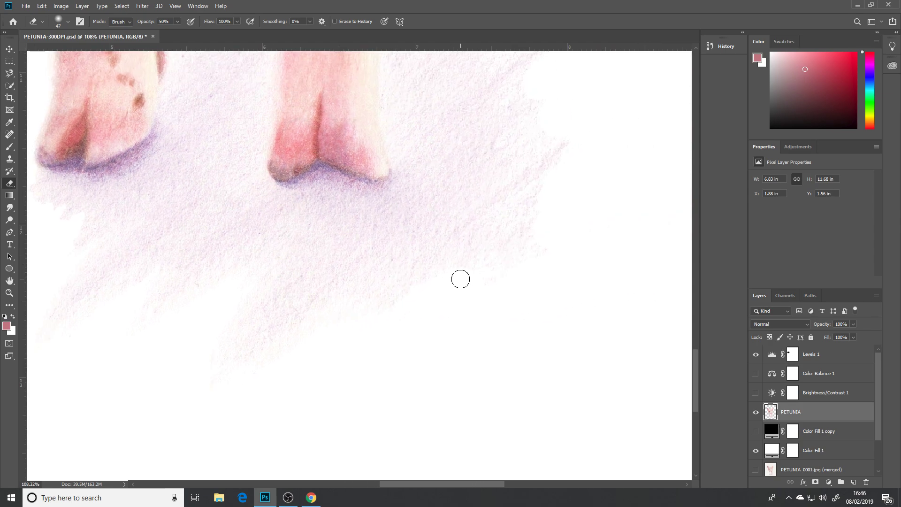
Softly restore the faded shadow strokes along the shadow's edge to the right of the right-hand front hoof.
mouse_move(453, 242)
mouse_down()
mouse_move(368, 290)
mouse_move(390, 286)
mouse_move(340, 326)
mouse_move(411, 291)
mouse_move(373, 338)
mouse_move(435, 286)
mouse_move(443, 263)
mouse_move(429, 299)
mouse_move(495, 256)
mouse_up()
mouse_move(543, 240)
mouse_down()
mouse_move(553, 215)
mouse_move(545, 209)
mouse_move(536, 223)
mouse_move(571, 202)
mouse_up()
mouse_move(567, 169)
mouse_down()
mouse_move(588, 184)
mouse_move(514, 265)
mouse_move(587, 218)
mouse_move(541, 271)
mouse_move(565, 261)
mouse_up()
mouse_move(581, 185)
mouse_down()
mouse_move(549, 220)
mouse_move(615, 182)
mouse_move(548, 238)
mouse_move(627, 175)
mouse_move(550, 226)
mouse_move(621, 156)
mouse_move(603, 168)
mouse_move(605, 160)
mouse_move(642, 137)
mouse_move(562, 201)
mouse_up()
scroll(508, 281, right, 5)
scroll(508, 282, up, 3)
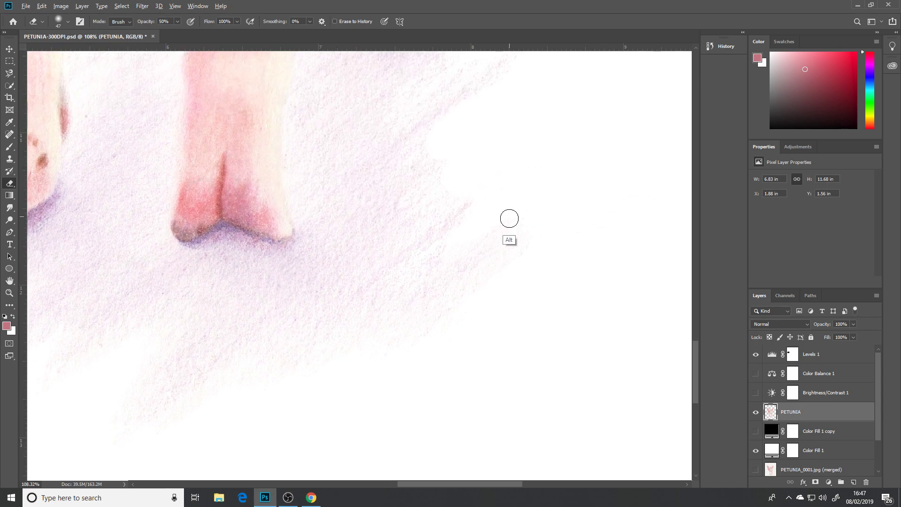
mouse_move(509, 218)
mouse_down()
mouse_move(432, 308)
mouse_move(432, 322)
mouse_move(447, 324)
mouse_move(448, 270)
mouse_move(511, 211)
mouse_move(433, 280)
mouse_move(552, 185)
mouse_move(492, 240)
mouse_move(509, 226)
mouse_move(520, 235)
mouse_move(423, 258)
mouse_up()
mouse_move(520, 173)
mouse_down()
mouse_move(559, 150)
mouse_move(479, 221)
mouse_move(461, 214)
mouse_move(465, 200)
mouse_move(441, 212)
mouse_move(499, 161)
mouse_move(427, 203)
mouse_move(439, 216)
mouse_move(469, 210)
mouse_move(465, 181)
mouse_move(504, 144)
mouse_move(451, 156)
mouse_move(458, 148)
mouse_move(438, 169)
mouse_move(464, 149)
mouse_move(444, 138)
mouse_move(477, 133)
mouse_move(474, 143)
mouse_move(446, 141)
mouse_move(479, 150)
mouse_move(446, 183)
mouse_move(507, 107)
mouse_move(542, 91)
mouse_move(498, 134)
mouse_move(528, 97)
mouse_up()
Bring back the shadow's faint outer strokes to the right of and below the rear hoof.
scroll(563, 131, up, 6)
scroll(563, 131, right, 2)
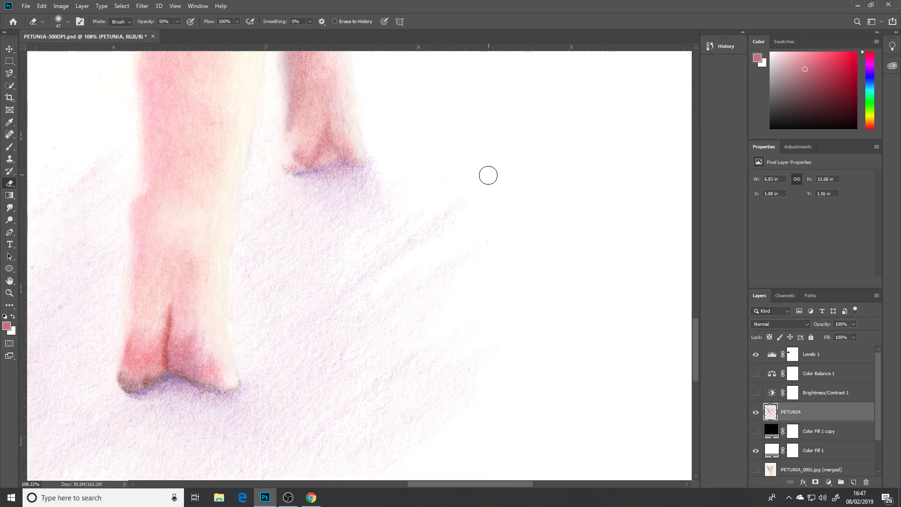
mouse_move(467, 179)
mouse_down()
mouse_move(438, 255)
mouse_move(517, 209)
mouse_move(440, 293)
mouse_move(491, 258)
mouse_move(392, 297)
mouse_move(368, 295)
mouse_move(424, 232)
mouse_move(371, 305)
mouse_move(455, 224)
mouse_move(421, 272)
mouse_move(459, 209)
mouse_move(442, 248)
mouse_move(543, 175)
mouse_up()
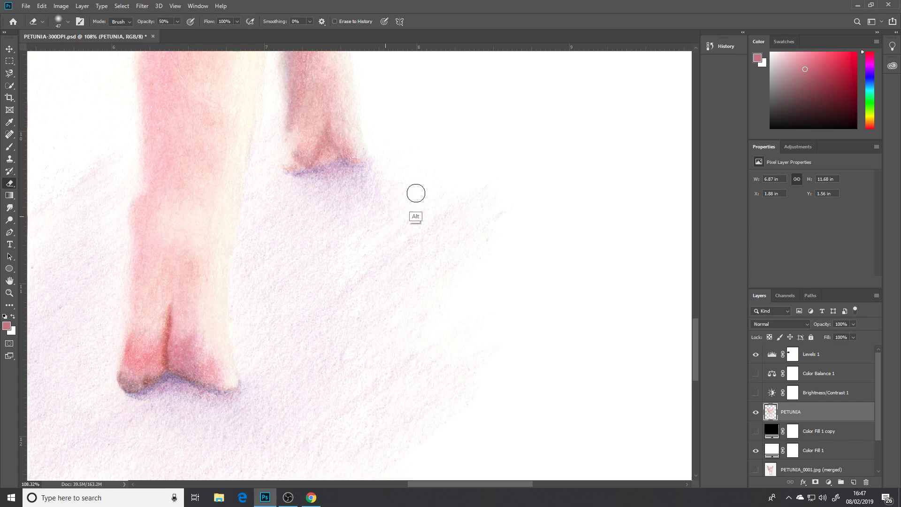
mouse_move(396, 231)
mouse_down()
mouse_move(569, 133)
mouse_move(497, 181)
mouse_move(465, 221)
mouse_move(477, 224)
mouse_move(533, 197)
mouse_move(502, 231)
mouse_move(491, 199)
mouse_up()
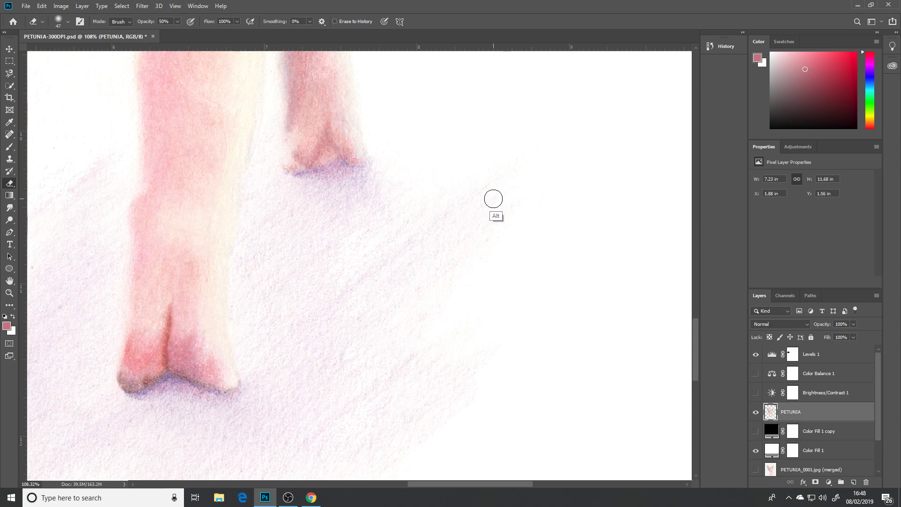
drag(431, 242, 563, 171)
drag(450, 226, 495, 249)
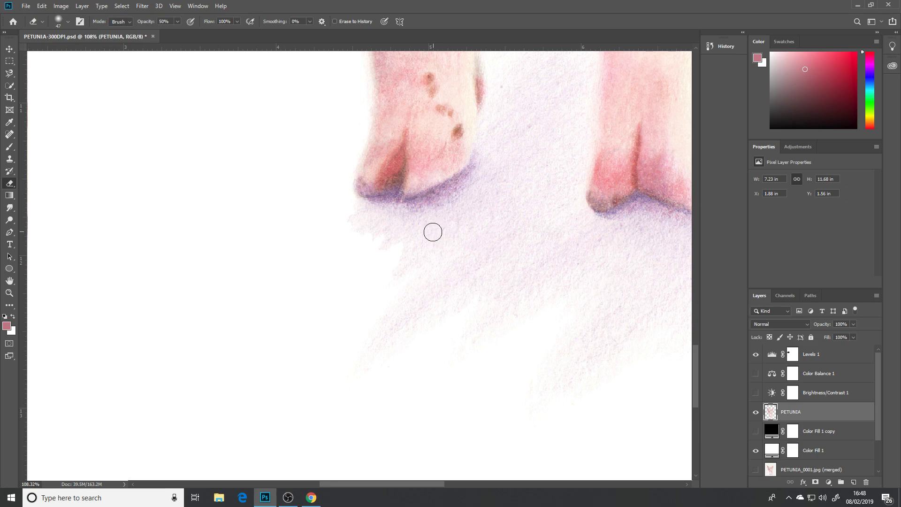
Soften the shadow's outer edge beneath the left-hand front hoof, and check the whole shadow.
mouse_move(368, 202)
mouse_down()
mouse_move(352, 208)
mouse_move(356, 215)
mouse_move(346, 202)
mouse_move(359, 228)
mouse_move(374, 215)
mouse_move(376, 232)
mouse_move(413, 236)
mouse_move(353, 322)
mouse_move(415, 274)
mouse_move(358, 368)
mouse_move(457, 266)
mouse_move(382, 261)
mouse_up()
scroll(486, 219, down, 5)
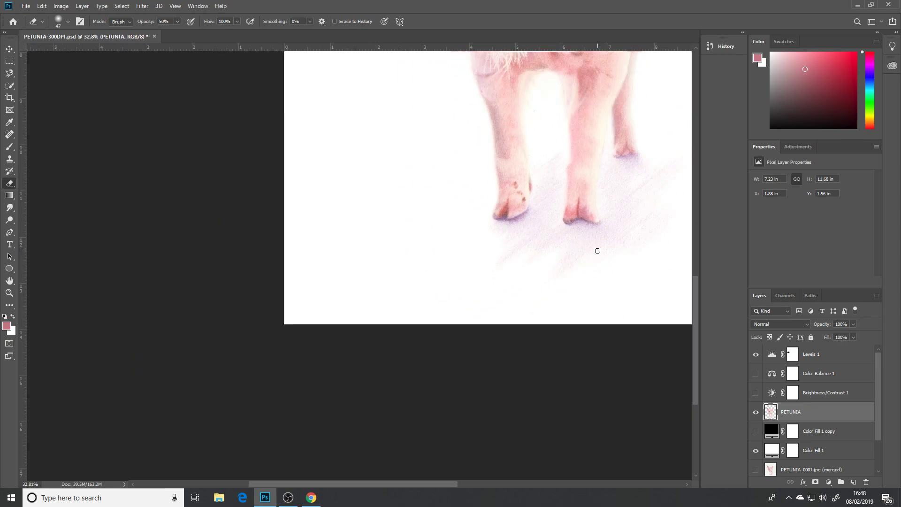
drag(593, 237, 417, 350)
key(ctrl+r)
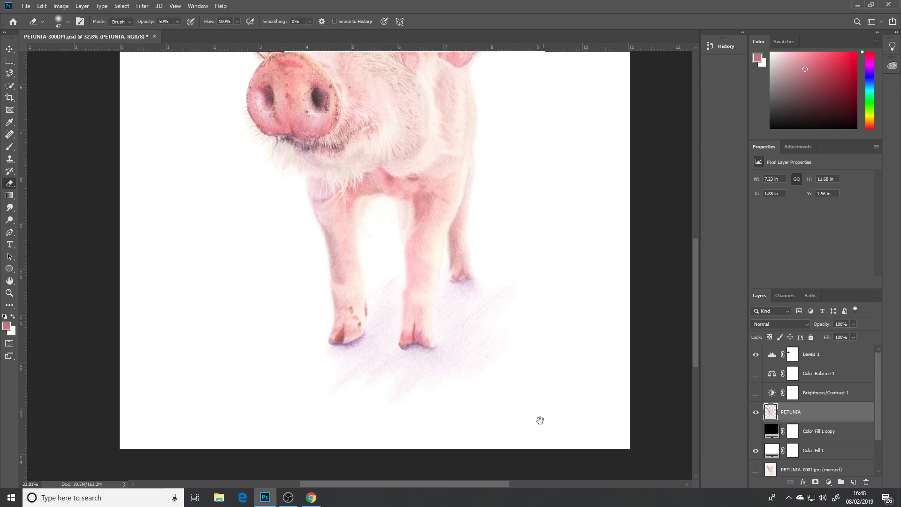
Show the Color Balance 1 and Brightness/Contrast 1 layers to expose the paper texture between the front legs, keeping Levels 1 visible.
scroll(384, 233, up, 8)
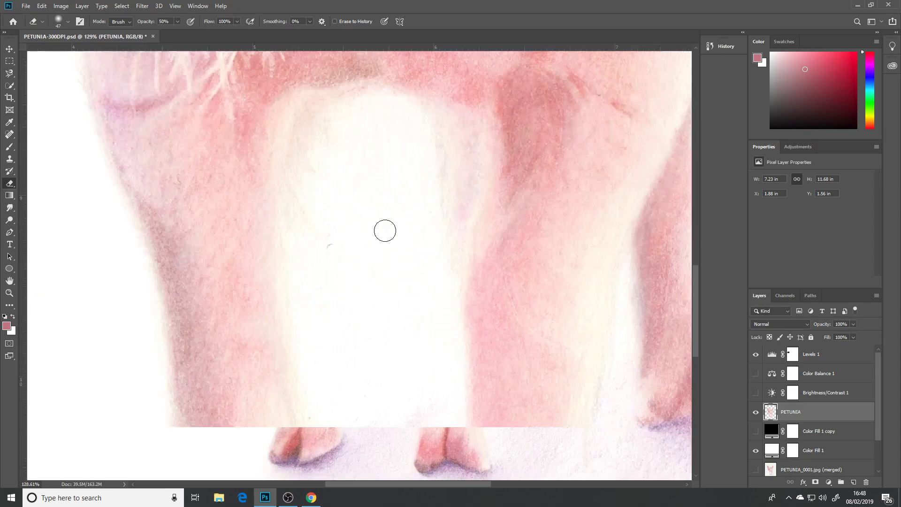
scroll(383, 237, up, 1)
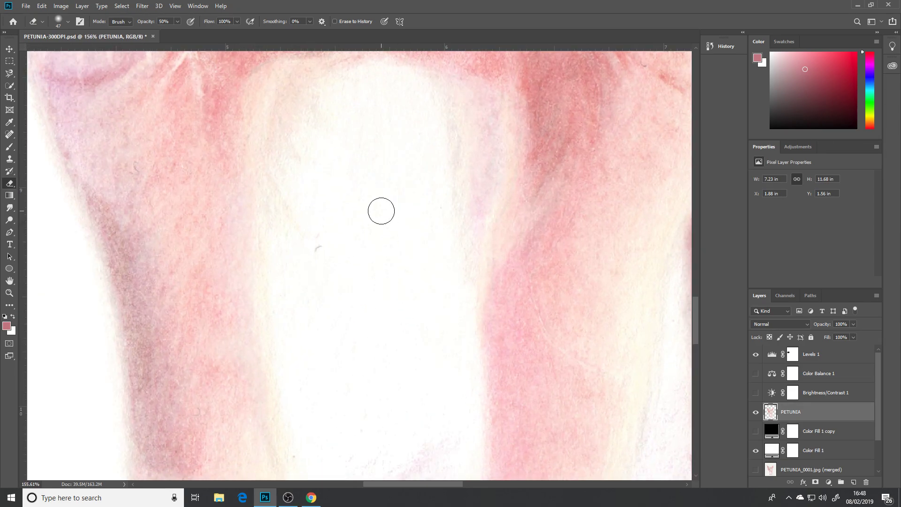
drag(389, 174, 408, 298)
scroll(409, 298, up, 3)
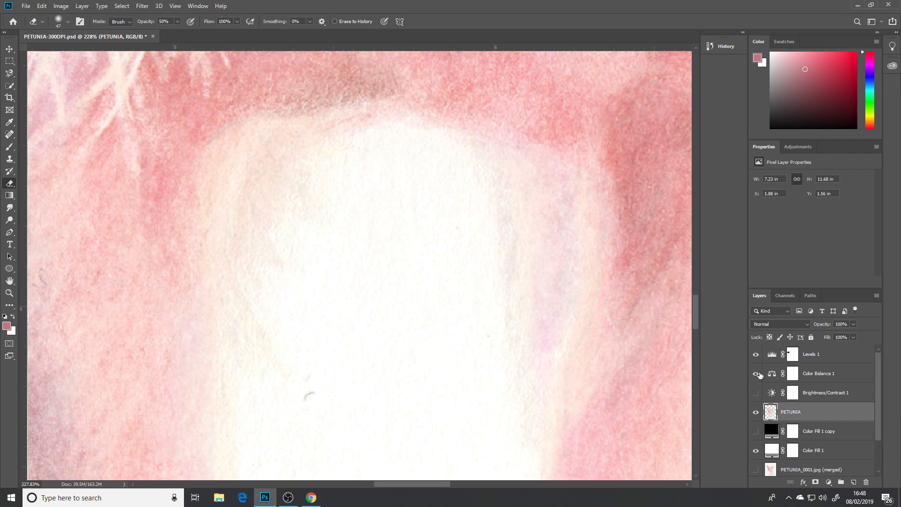
click(756, 391)
click(756, 356)
click(756, 355)
click(757, 356)
click(757, 355)
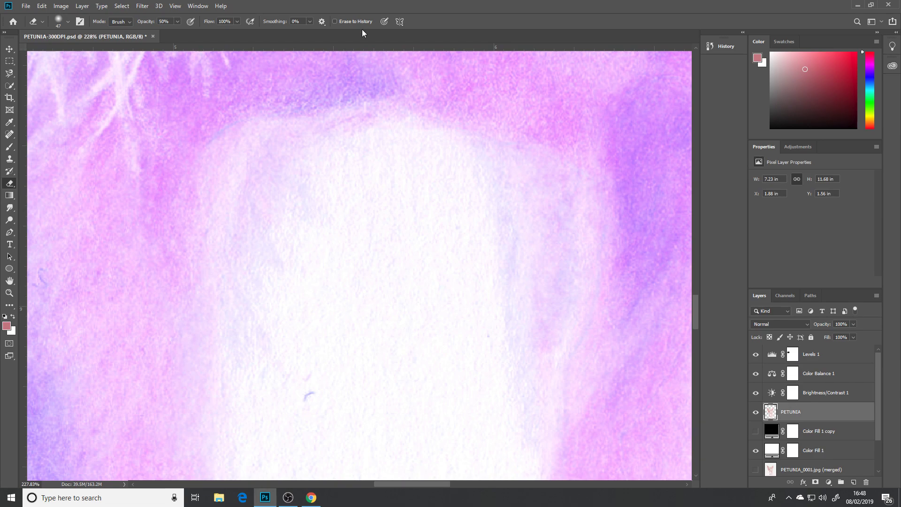
Set the eraser size to 6 px, try it on the texture beside the right-hand front leg, and undo the strokes.
click(60, 22)
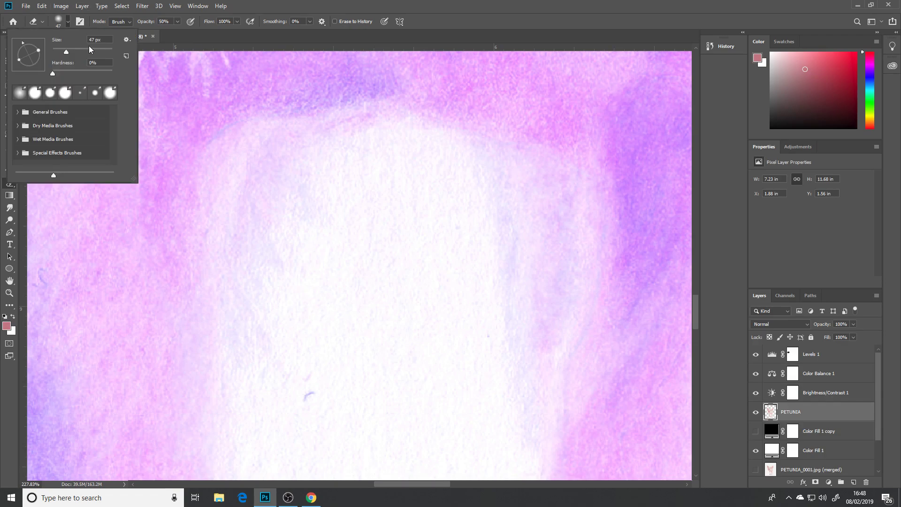
text(6)
click(55, 73)
key(Return)
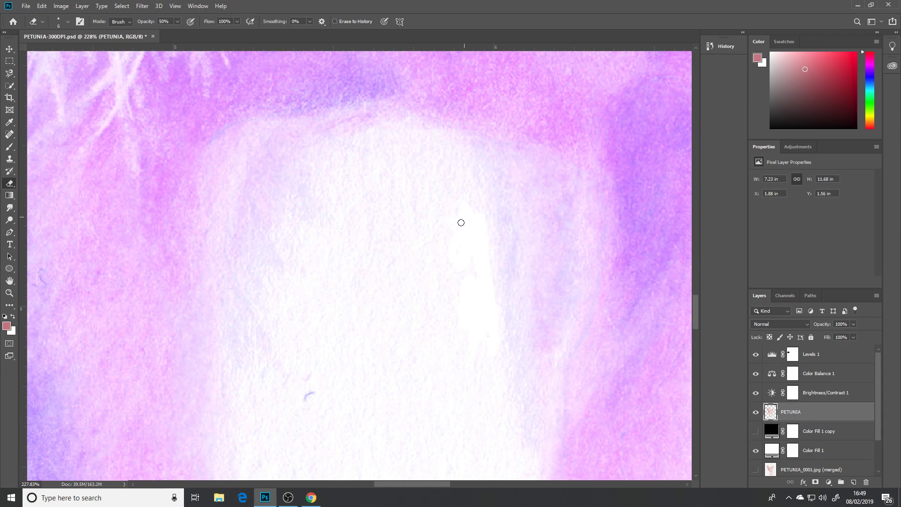
mouse_move(470, 202)
mouse_down()
mouse_move(459, 165)
mouse_move(447, 173)
mouse_move(461, 164)
mouse_move(459, 183)
mouse_move(441, 169)
mouse_move(451, 149)
mouse_move(430, 150)
mouse_up()
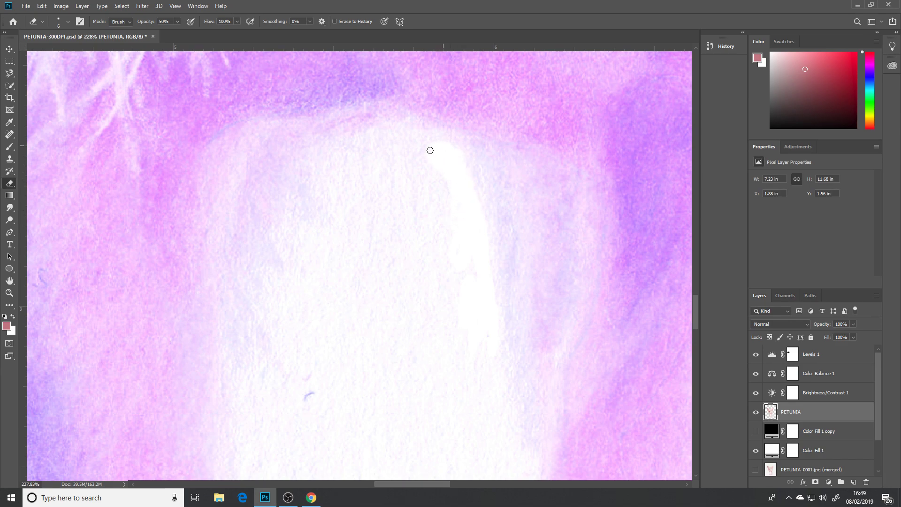
key(ctrl+z)
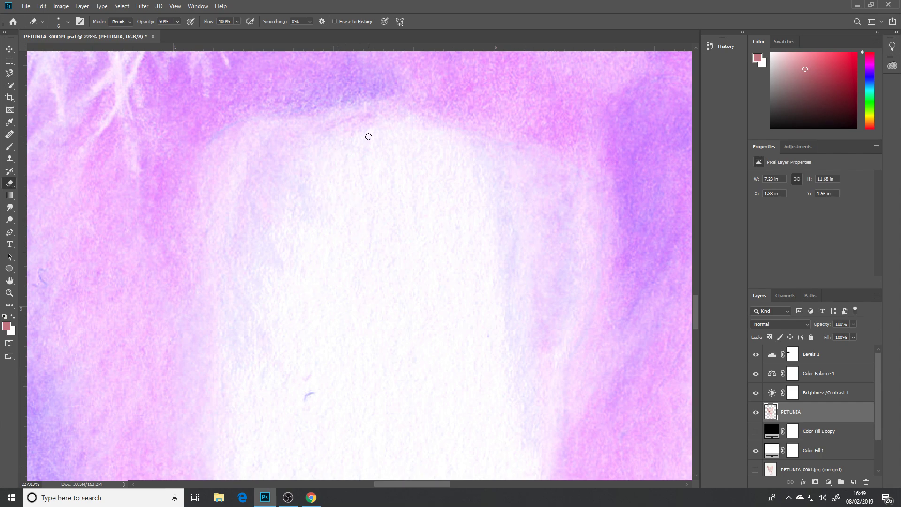
Set the eraser hardness to 0% and erase the paper texture beneath the belly and along the left-hand front leg's inner edge.
mouse_move(347, 135)
mouse_down()
mouse_move(376, 120)
mouse_move(347, 134)
mouse_move(379, 134)
mouse_up()
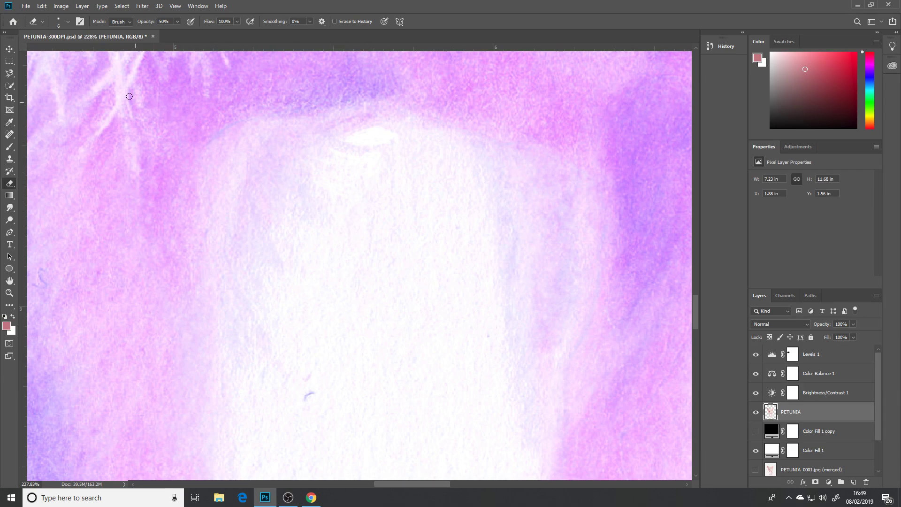
click(68, 22)
drag(98, 73, 43, 72)
click(68, 21)
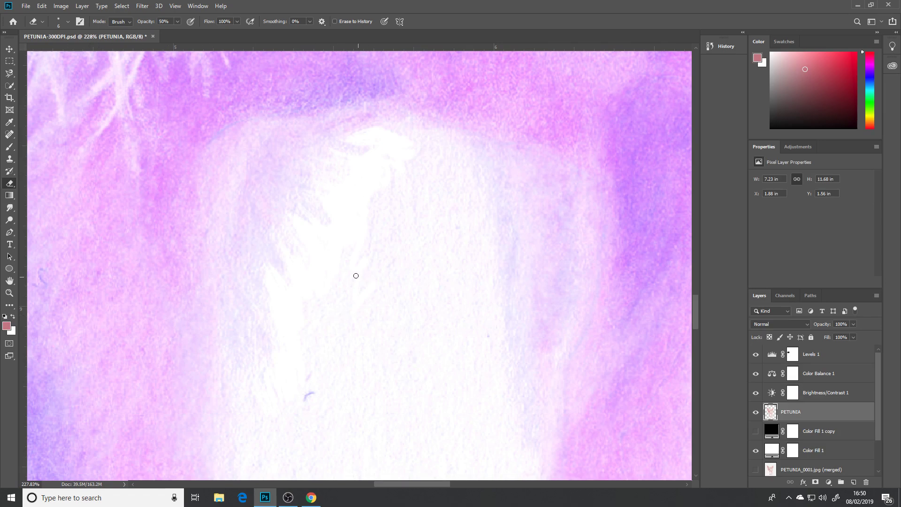
Enlarge the eraser to 56 px and erase the stray mark and surrounding paper texture between the front legs.
scroll(396, 245, down, 2)
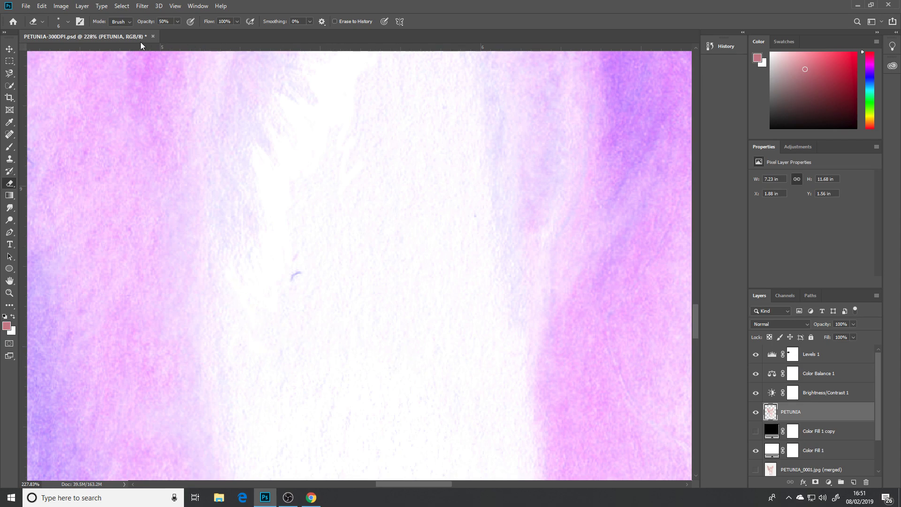
click(69, 22)
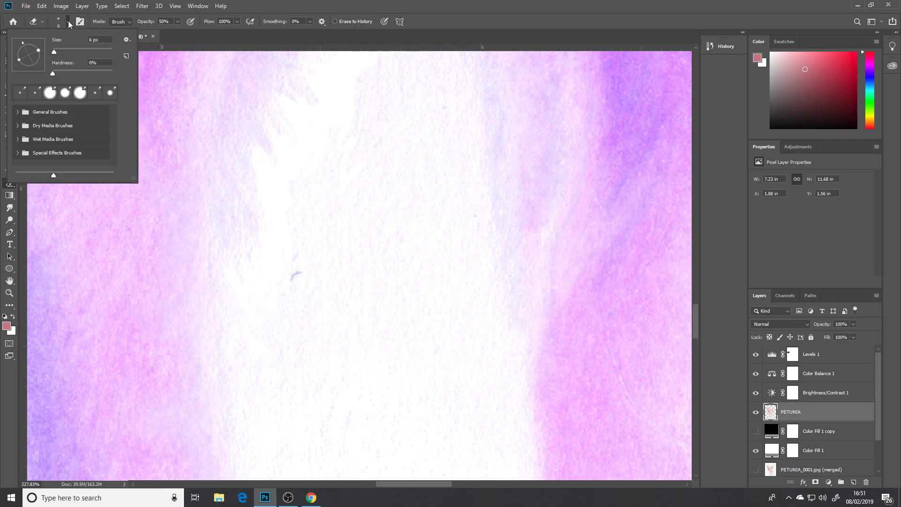
click(54, 51)
drag(67, 51, 69, 51)
drag(69, 55, 73, 55)
key(Return)
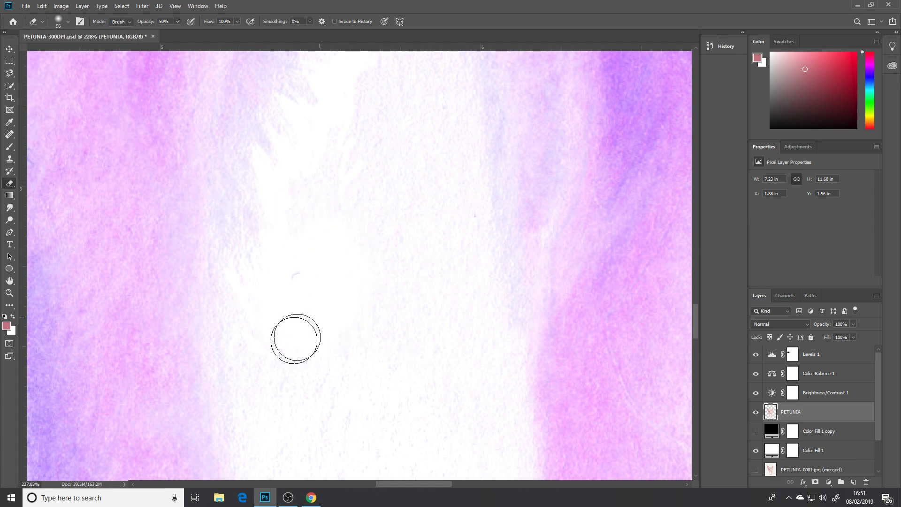
drag(296, 338, 258, 333)
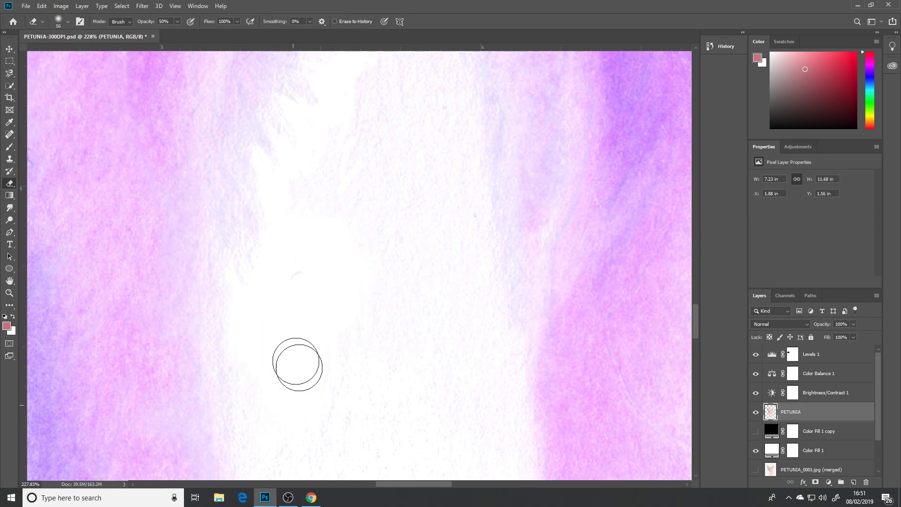
mouse_move(352, 278)
mouse_down()
mouse_move(337, 226)
mouse_move(300, 195)
mouse_up()
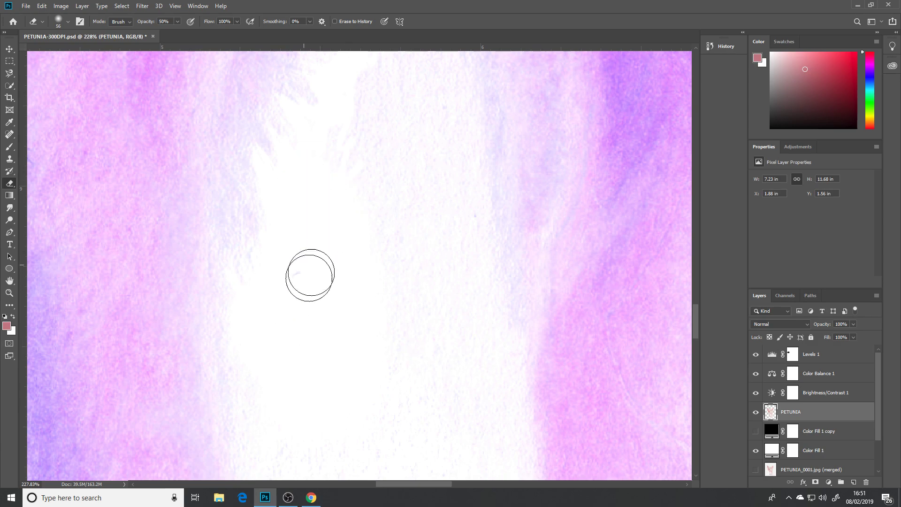
mouse_move(310, 275)
mouse_down()
mouse_move(312, 296)
mouse_move(352, 318)
mouse_move(298, 293)
mouse_move(389, 290)
mouse_move(292, 280)
mouse_move(304, 267)
mouse_move(355, 286)
mouse_up()
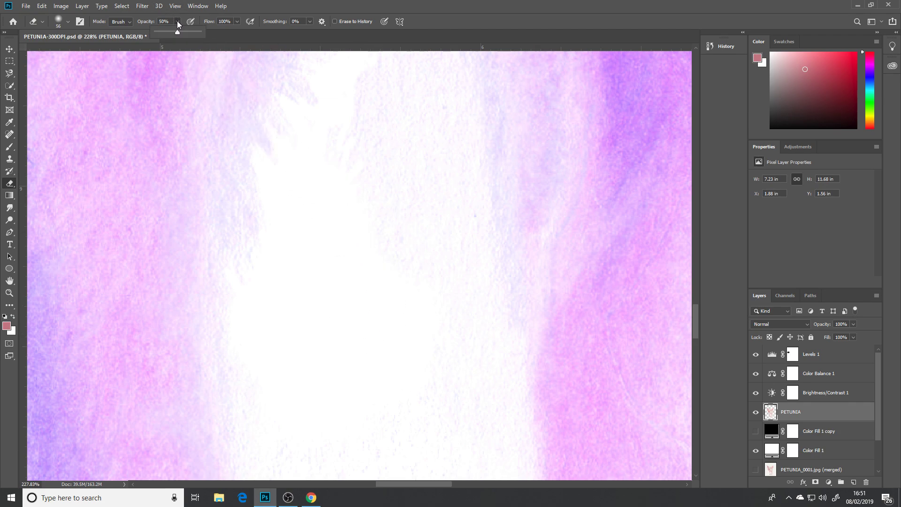
Set the eraser opacity to 100% and erase the paper texture between the front legs, up to just beneath the belly.
drag(177, 32, 207, 32)
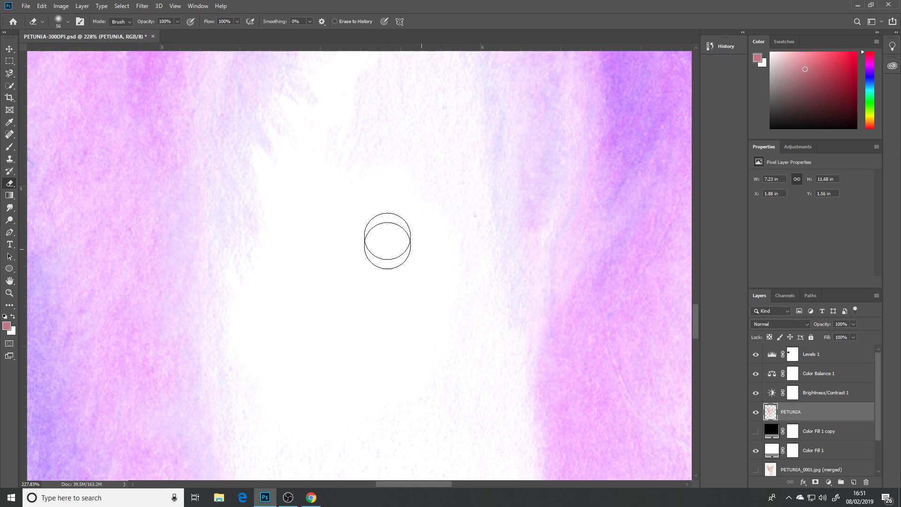
drag(414, 203, 386, 362)
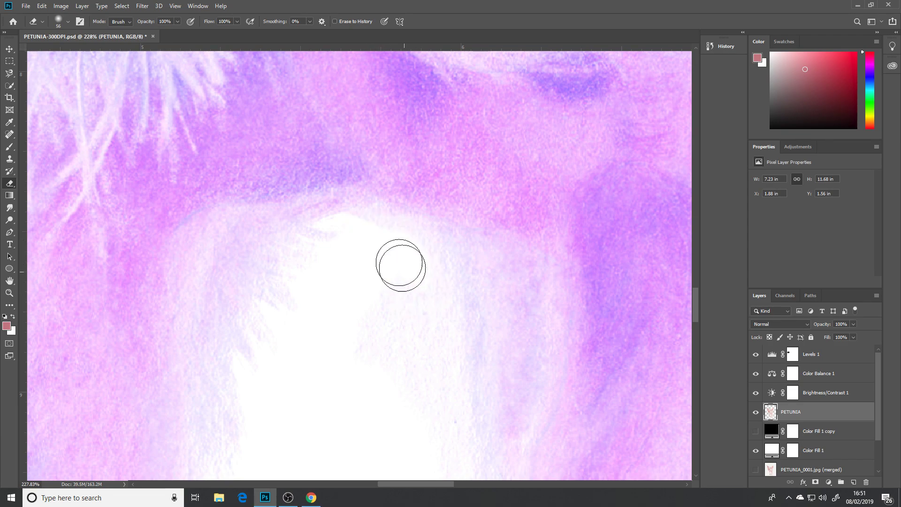
drag(383, 253, 420, 278)
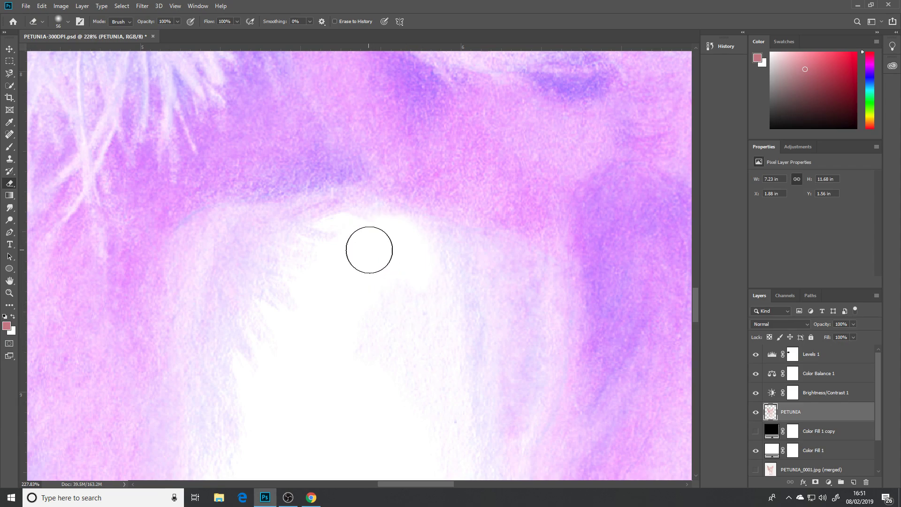
key(ctrl)
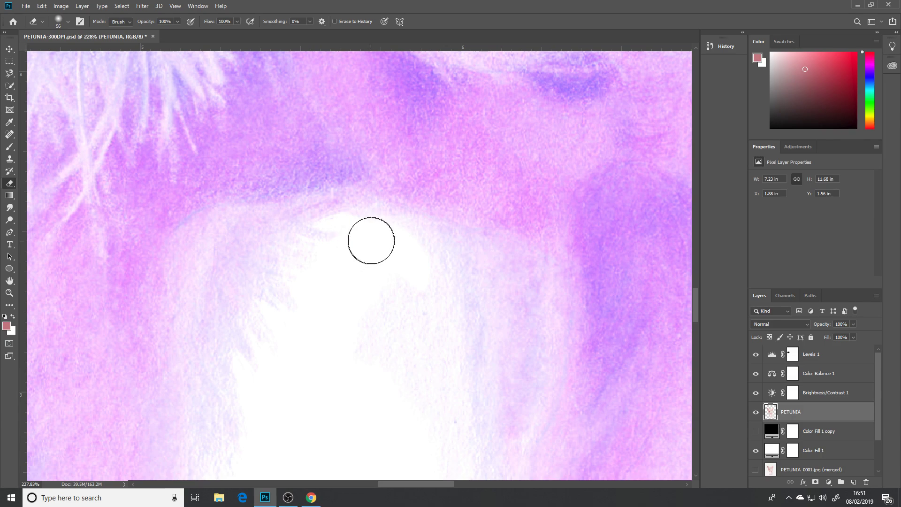
Erase the remaining paper texture down the right-hand front leg's inner edge and across the gap to the start of the ground shadow.
mouse_move(408, 270)
mouse_down()
mouse_move(418, 312)
mouse_move(408, 252)
mouse_move(433, 306)
mouse_move(422, 370)
mouse_move(423, 280)
mouse_move(438, 371)
mouse_move(428, 409)
mouse_move(393, 345)
mouse_move(371, 393)
mouse_move(336, 387)
mouse_up()
mouse_move(396, 382)
mouse_down()
mouse_move(390, 245)
mouse_move(424, 301)
mouse_move(432, 254)
mouse_move(438, 338)
mouse_move(430, 281)
mouse_move(463, 410)
mouse_move(447, 422)
mouse_up()
drag(433, 393, 406, 207)
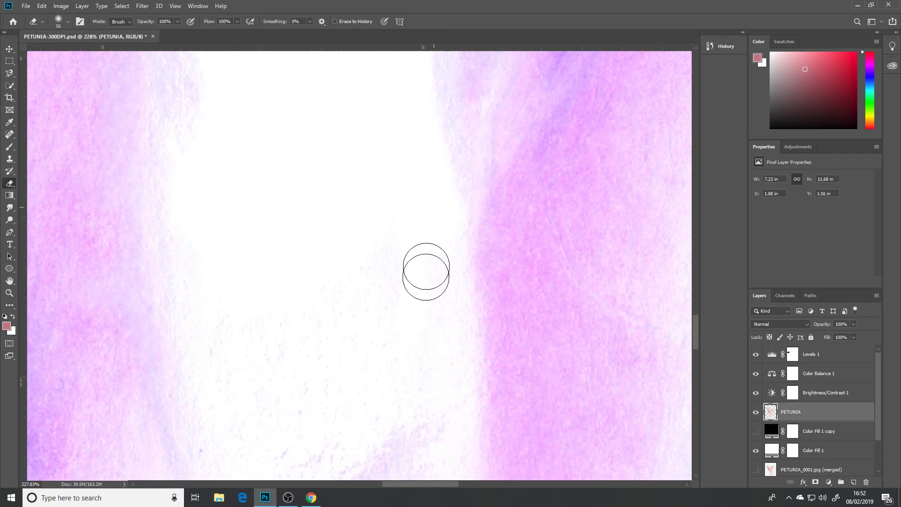
mouse_move(442, 274)
mouse_down()
mouse_move(435, 315)
mouse_move(444, 242)
mouse_move(442, 364)
mouse_move(445, 238)
mouse_move(453, 384)
mouse_move(451, 284)
mouse_move(447, 372)
mouse_move(431, 375)
mouse_move(407, 270)
mouse_move(410, 213)
mouse_up()
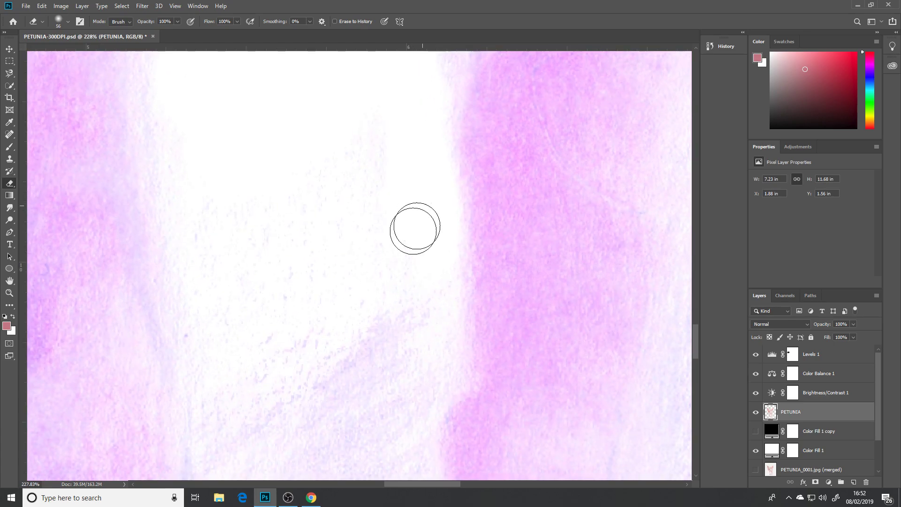
mouse_move(359, 277)
mouse_down()
mouse_move(250, 313)
mouse_move(236, 295)
mouse_move(218, 292)
mouse_move(186, 106)
mouse_move(222, 261)
mouse_move(261, 186)
mouse_move(320, 165)
mouse_move(340, 172)
mouse_move(339, 187)
mouse_move(338, 167)
mouse_move(356, 168)
mouse_move(394, 242)
mouse_move(386, 249)
mouse_move(289, 179)
mouse_move(274, 220)
mouse_move(293, 195)
mouse_move(282, 267)
mouse_move(257, 262)
mouse_move(240, 338)
mouse_move(224, 323)
mouse_move(221, 345)
mouse_move(217, 313)
mouse_move(236, 273)
mouse_move(249, 274)
mouse_move(217, 314)
mouse_move(208, 355)
mouse_move(221, 351)
mouse_move(218, 321)
mouse_move(219, 356)
mouse_move(241, 334)
mouse_move(221, 356)
mouse_move(228, 321)
mouse_move(220, 341)
mouse_move(214, 249)
mouse_move(217, 358)
mouse_move(215, 270)
mouse_move(284, 264)
mouse_move(351, 227)
mouse_move(276, 283)
mouse_move(295, 241)
mouse_move(344, 181)
mouse_move(357, 222)
mouse_move(390, 232)
mouse_move(338, 179)
mouse_move(352, 241)
mouse_up()
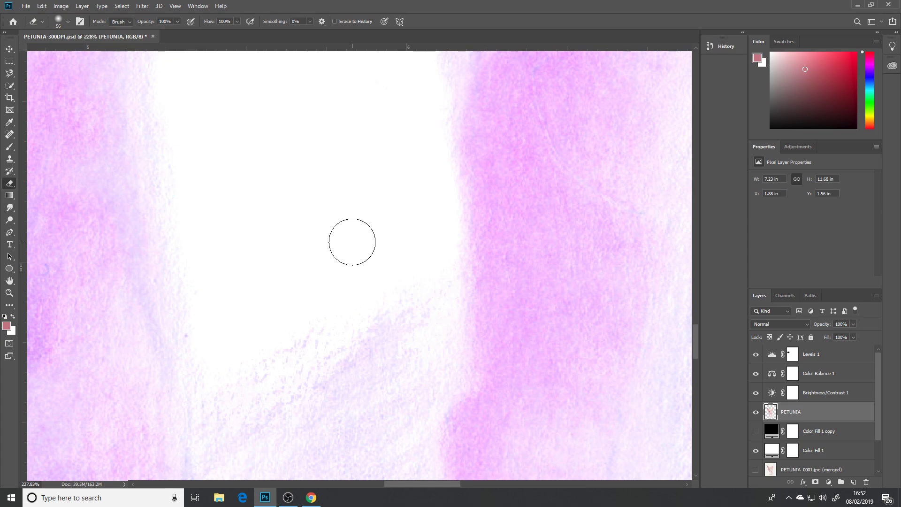
Hide the Brightness/Contrast 1 and Color Balance 1 layers to show the cleaned legs in their original colours.
scroll(338, 184, down, 5)
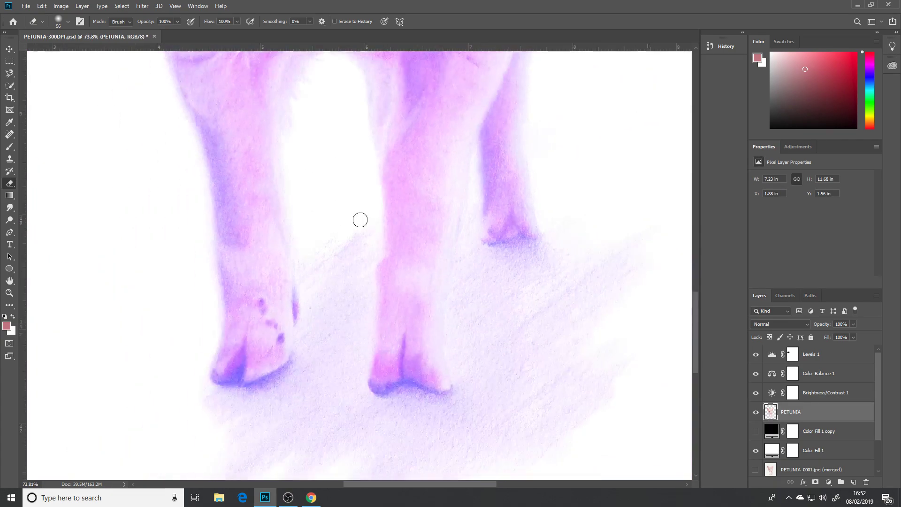
scroll(353, 197, down, 2)
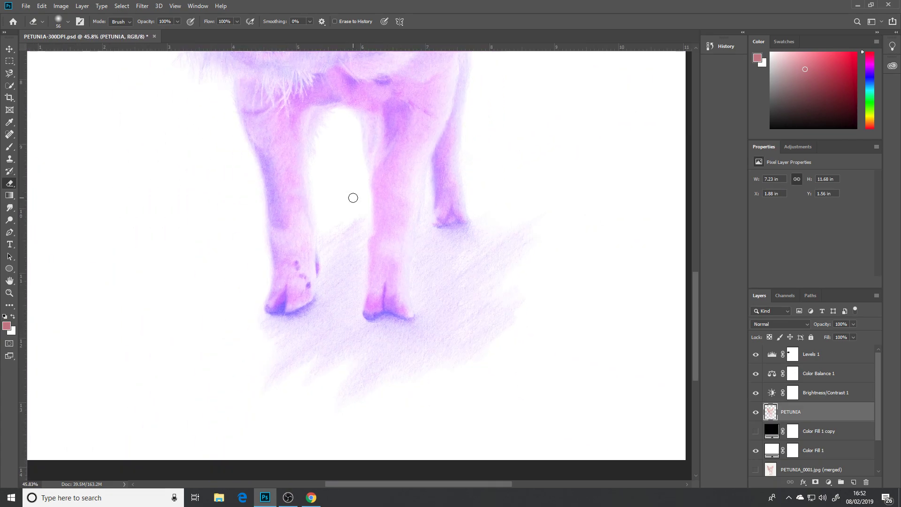
scroll(353, 197, down, 1)
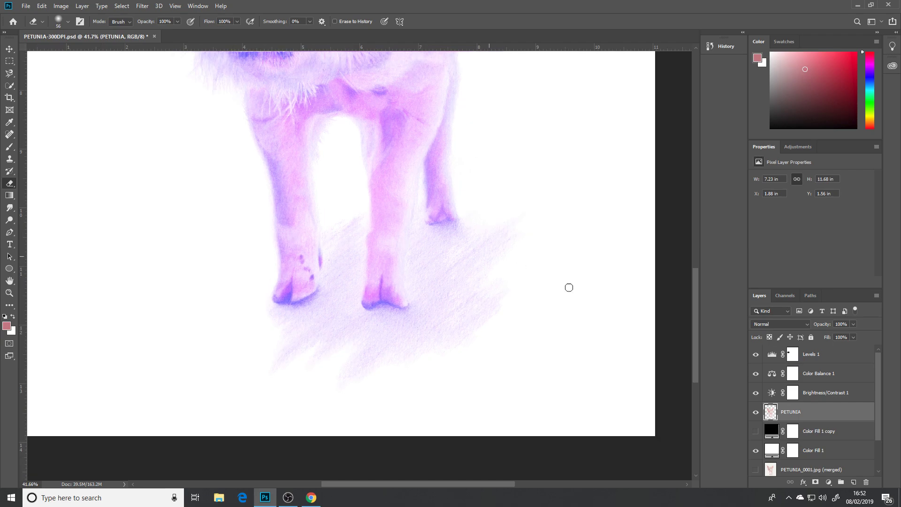
click(756, 393)
click(755, 374)
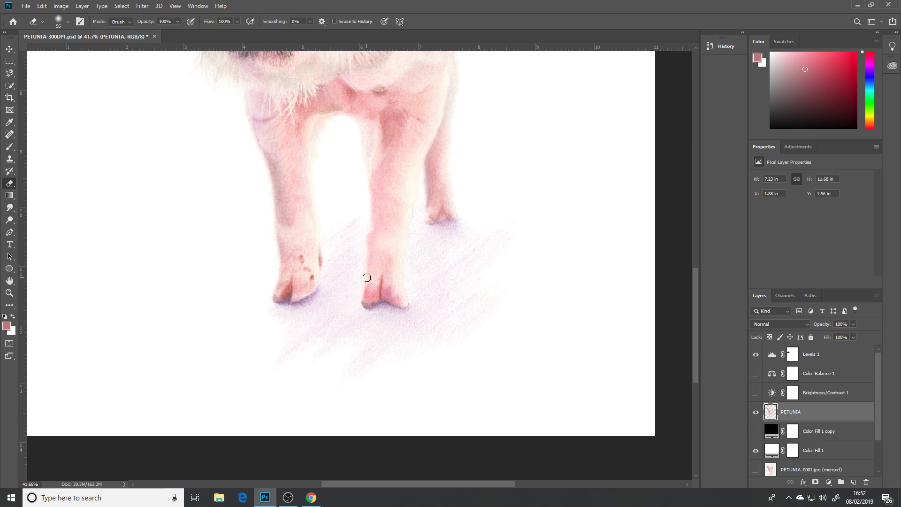
Undo the stray eraser stroke on the pig's forehead.
scroll(341, 273, up, 1)
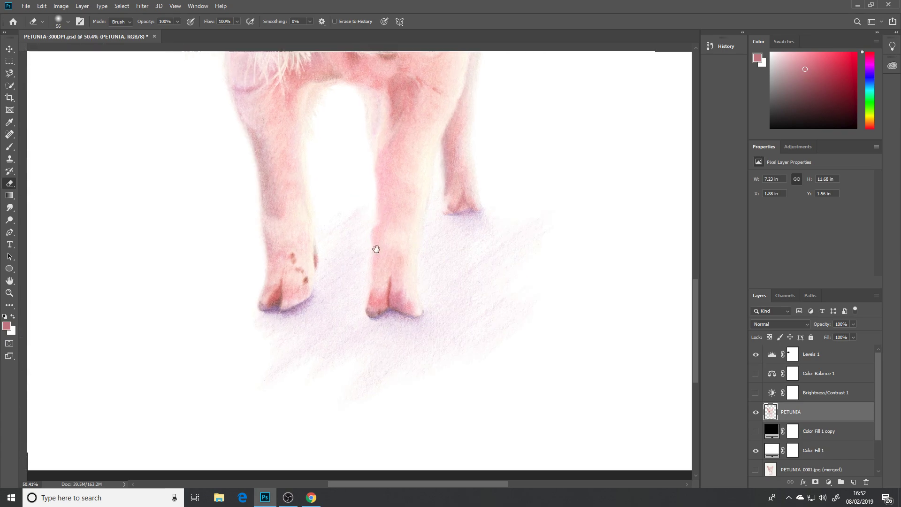
drag(376, 248, 369, 337)
drag(364, 226, 390, 360)
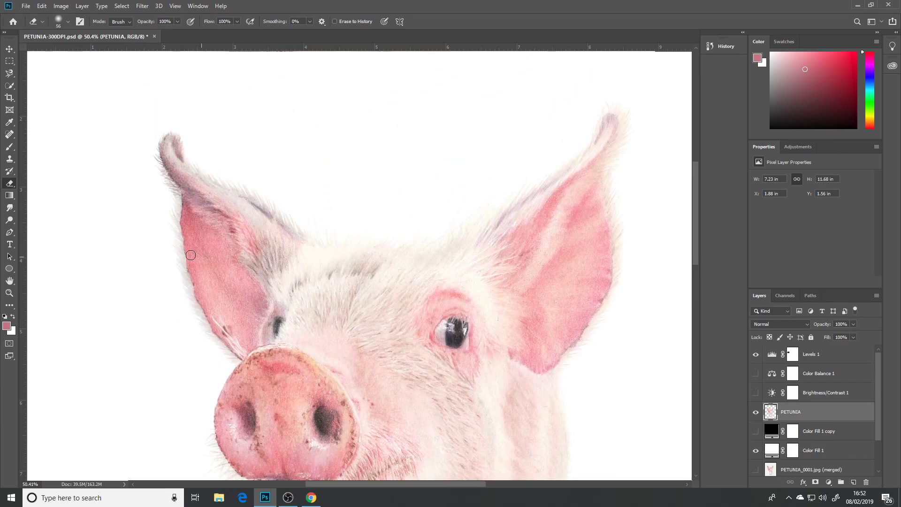
drag(354, 289, 355, 316)
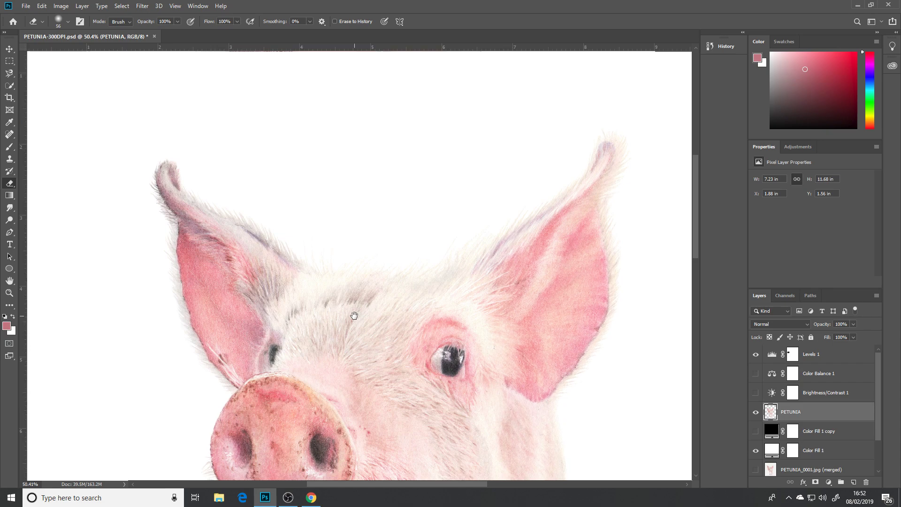
scroll(357, 312, up, 5)
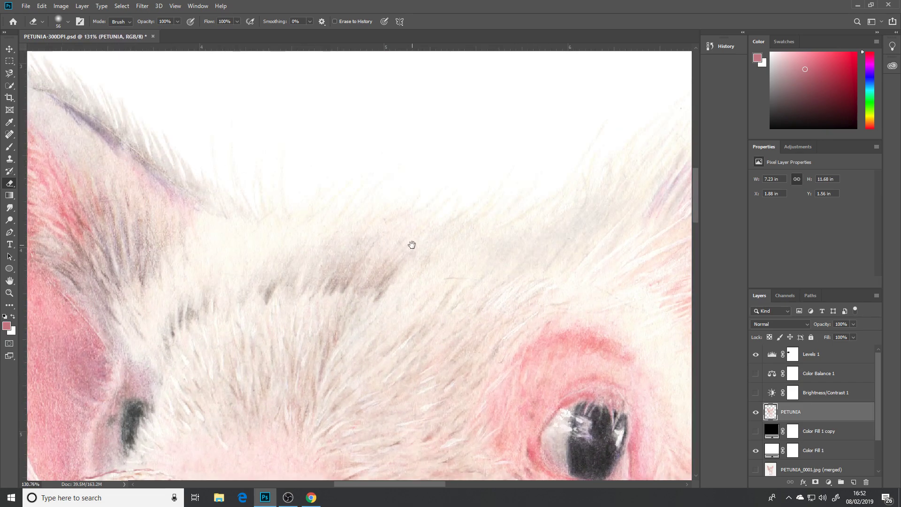
drag(410, 246, 386, 272)
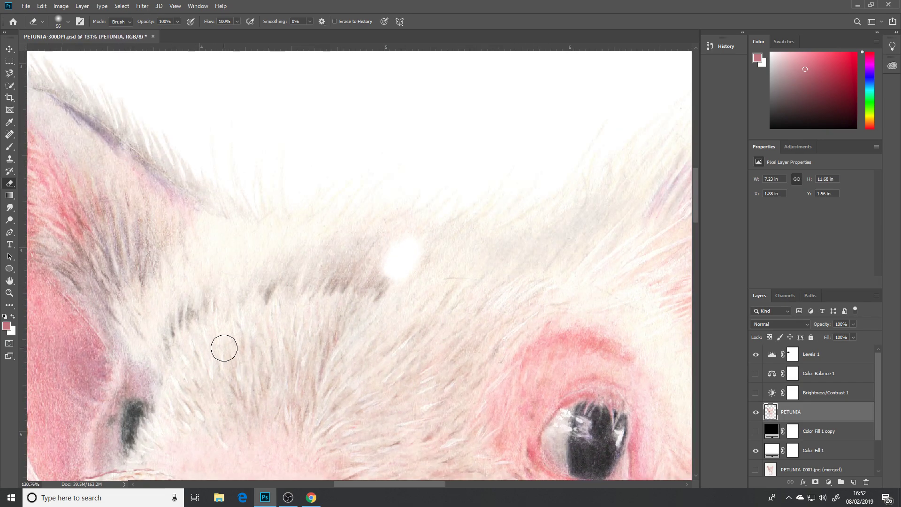
key(ctrl+z)
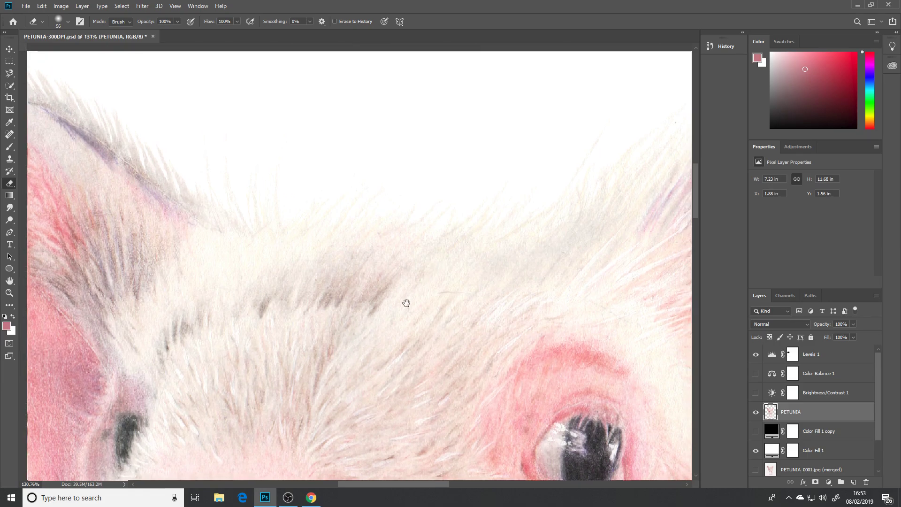
Set the eraser size to 6 px and raise its hardness for working around the fine hairs of the right-hand ear.
drag(404, 302, 399, 308)
drag(484, 297, 342, 366)
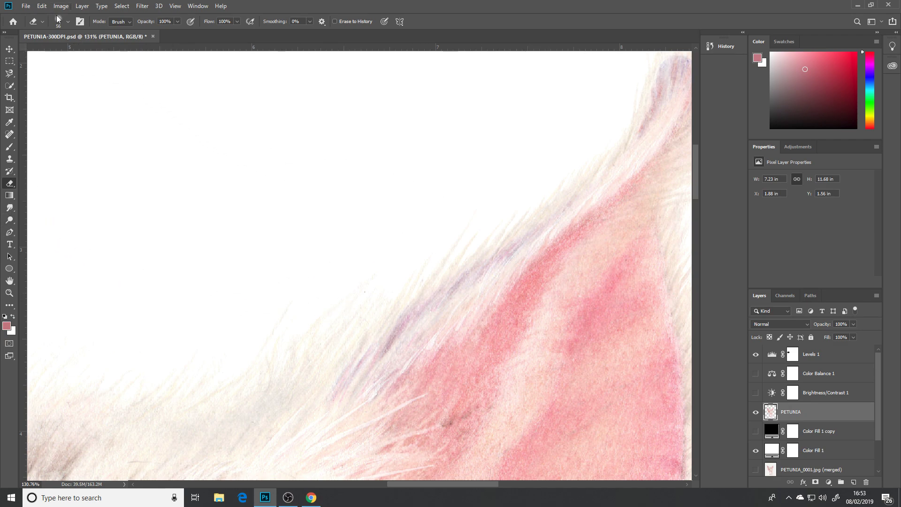
click(68, 21)
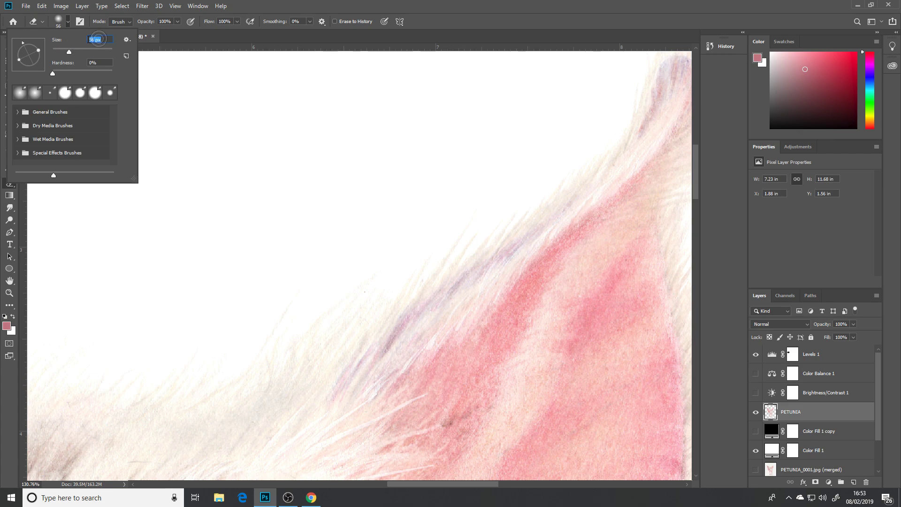
text(6)
drag(54, 73, 91, 76)
drag(108, 73, 91, 75)
click(241, 141)
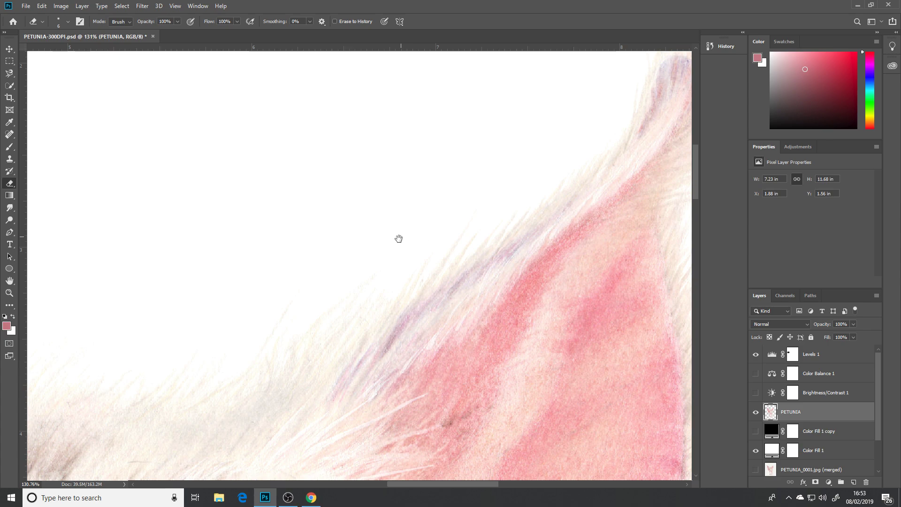
Examine the fine hairs around the right-hand ear, from its inner edge over the tip and down the outer edge.
drag(437, 226, 347, 218)
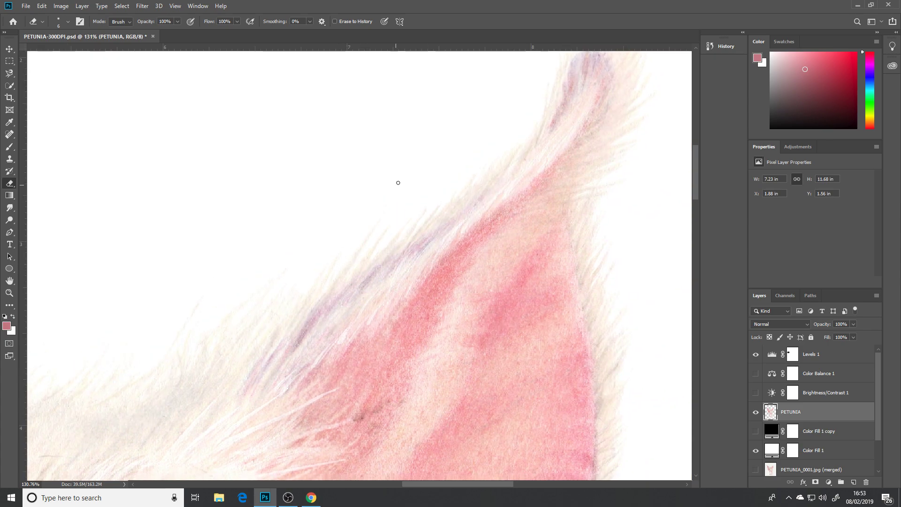
drag(438, 148, 326, 196)
drag(386, 187, 350, 177)
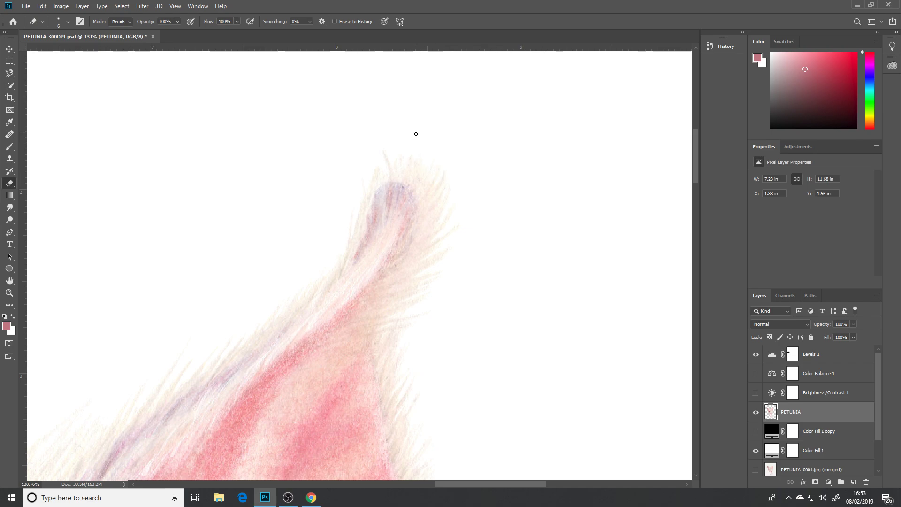
key(ctrl+r)
drag(471, 224, 474, 184)
key(ctrl+r)
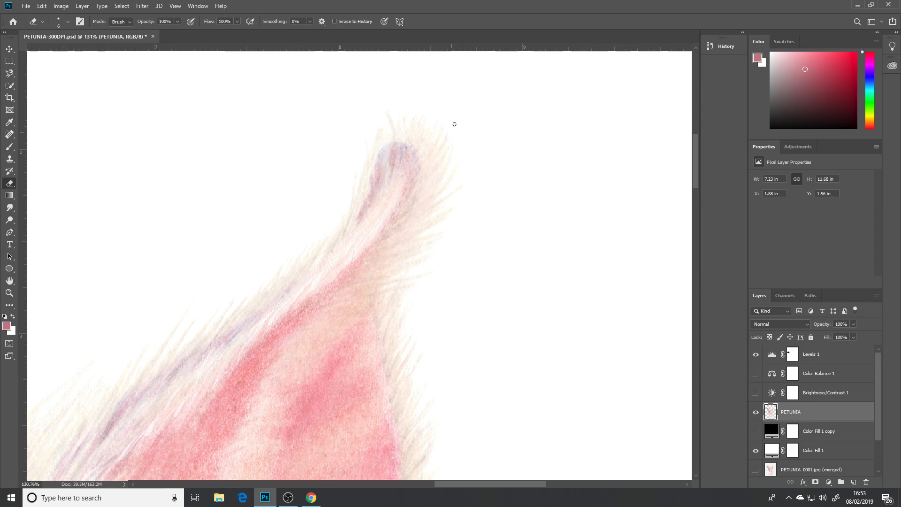
scroll(479, 207, down, 5)
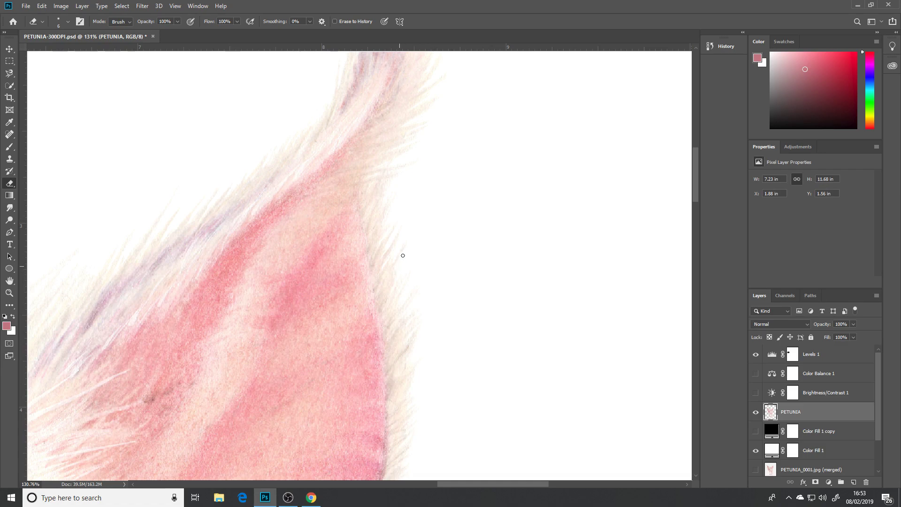
scroll(461, 205, right, 3)
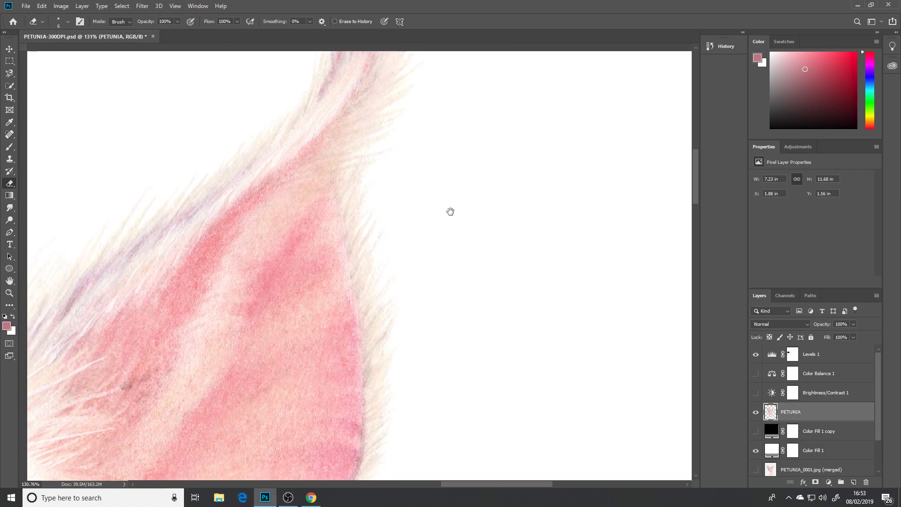
drag(461, 233, 416, 212)
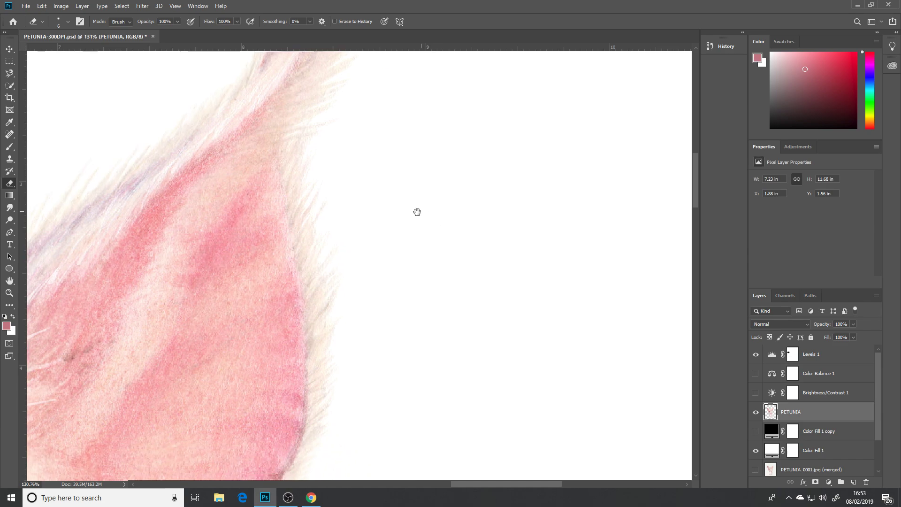
scroll(390, 253, down, 3)
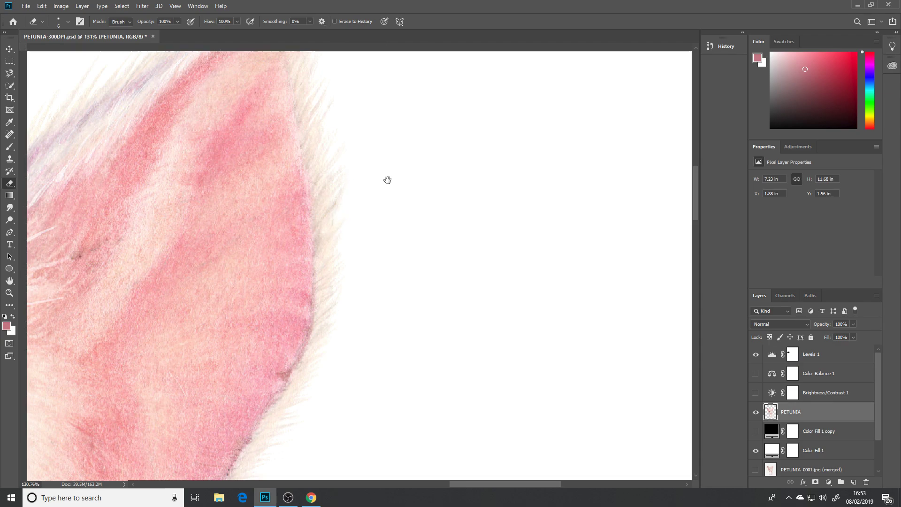
scroll(376, 248, up, 2)
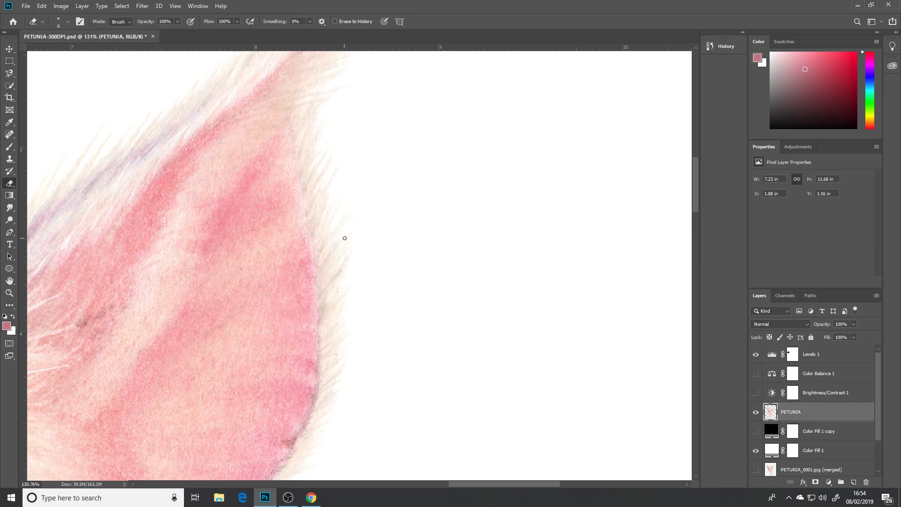
scroll(388, 188, up, 1)
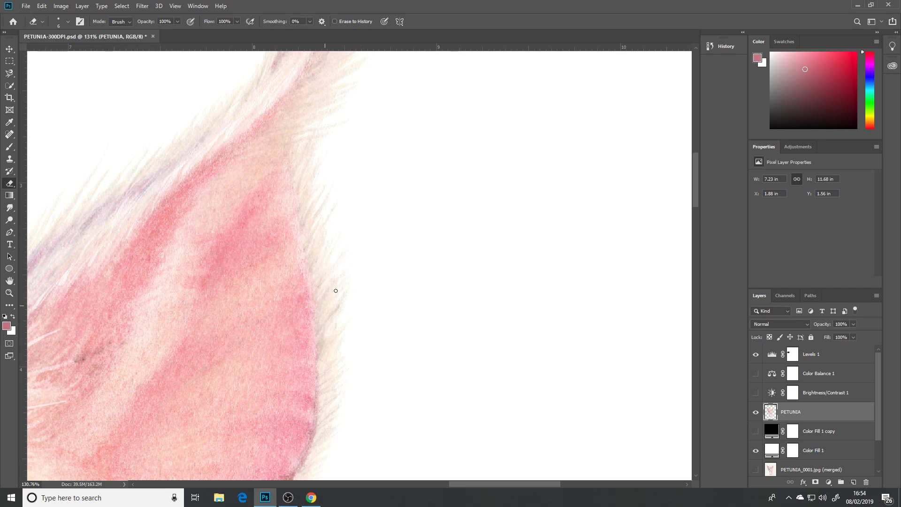
scroll(400, 273, down, 3)
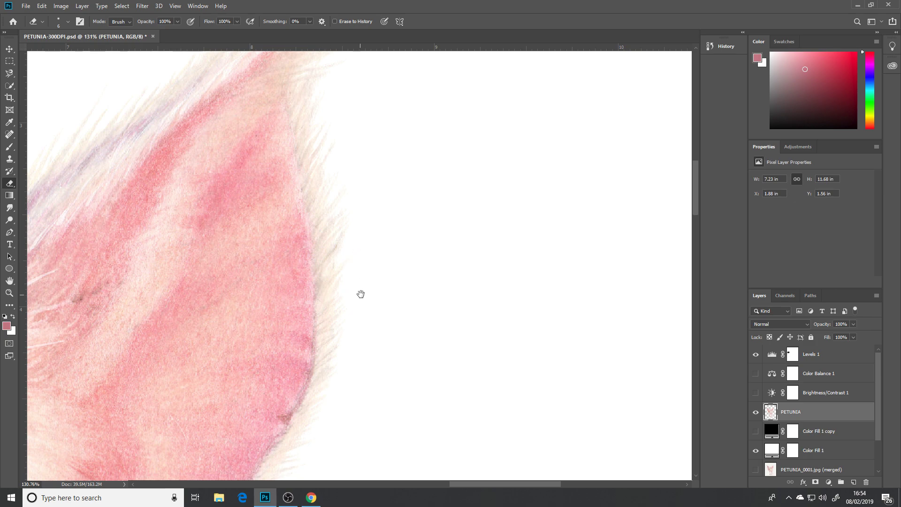
drag(360, 294, 382, 227)
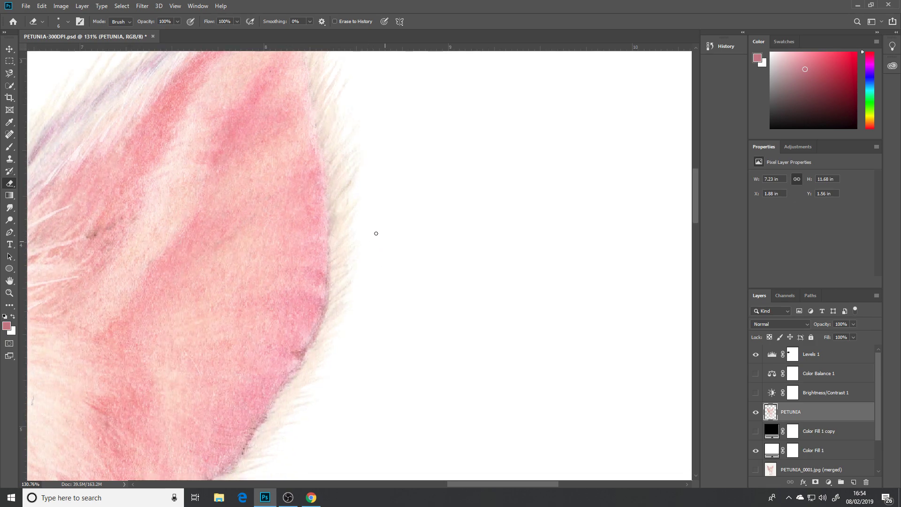
drag(407, 253, 375, 221)
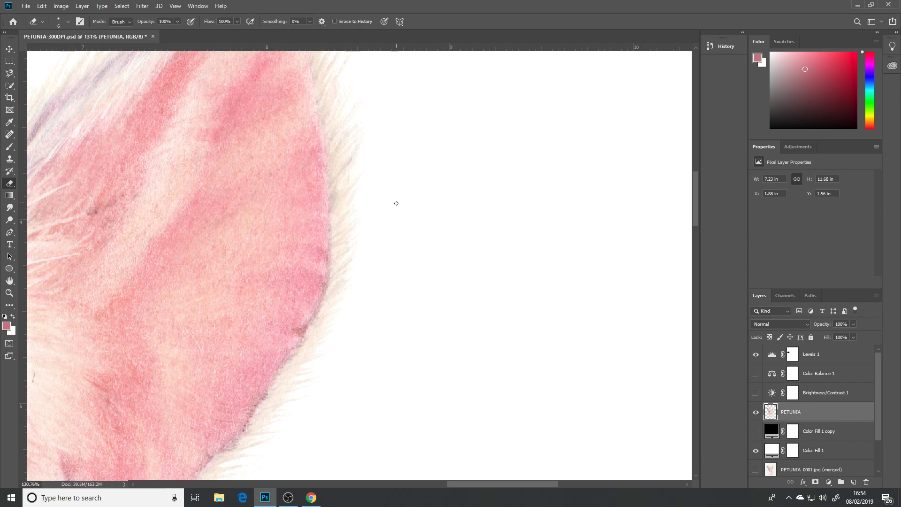
scroll(396, 204, down, 2)
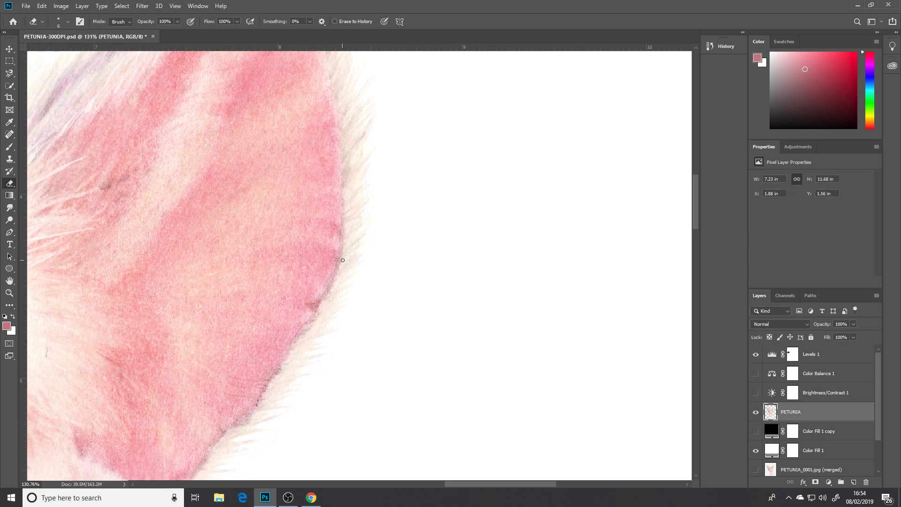
scroll(421, 229, down, 3)
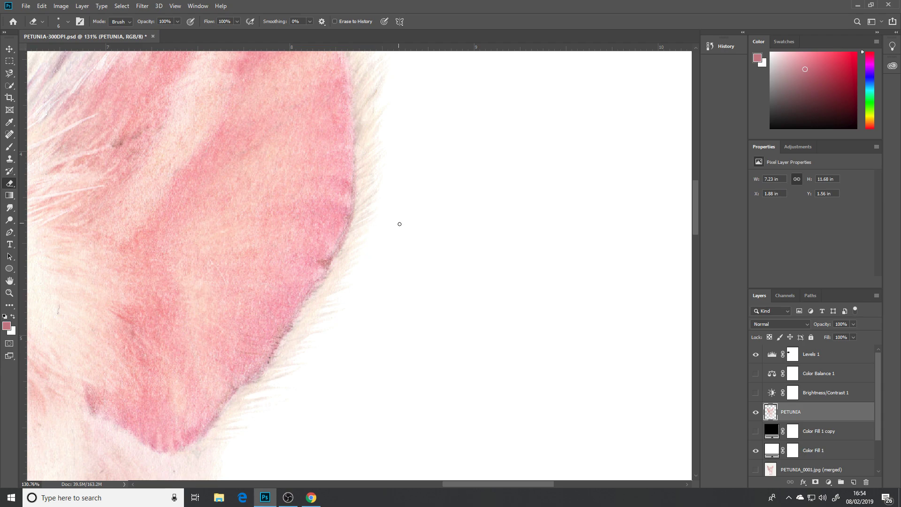
scroll(399, 224, down, 3)
scroll(400, 224, left, 3)
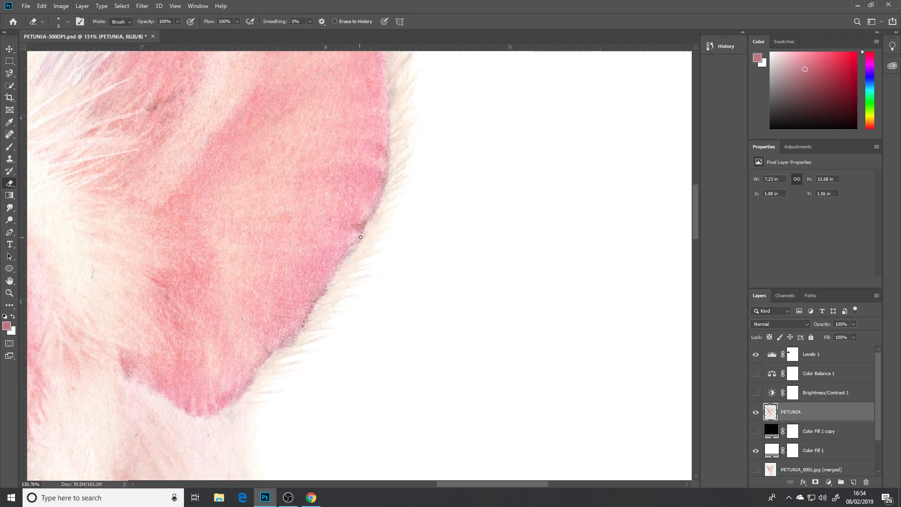
Examine the fringe below the right-hand ear and the outer edge of the body down towards the hind leg.
drag(437, 244, 418, 203)
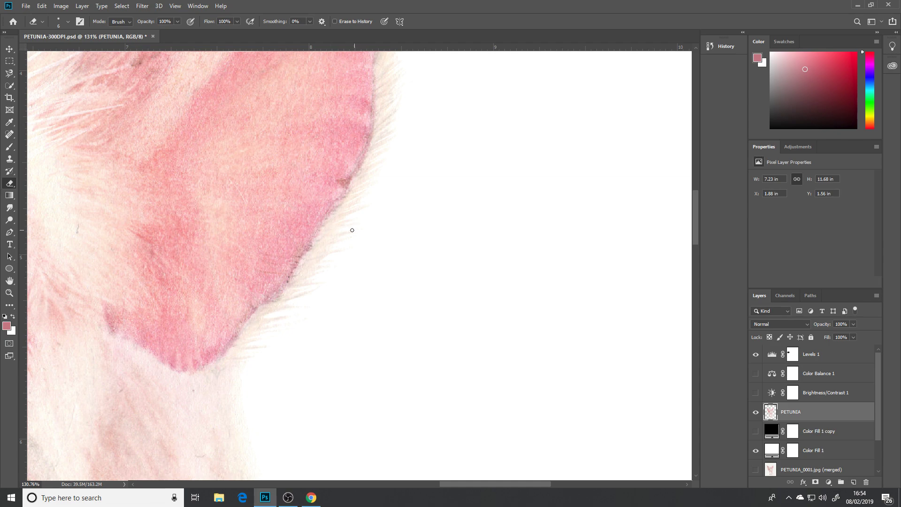
drag(402, 245, 491, 205)
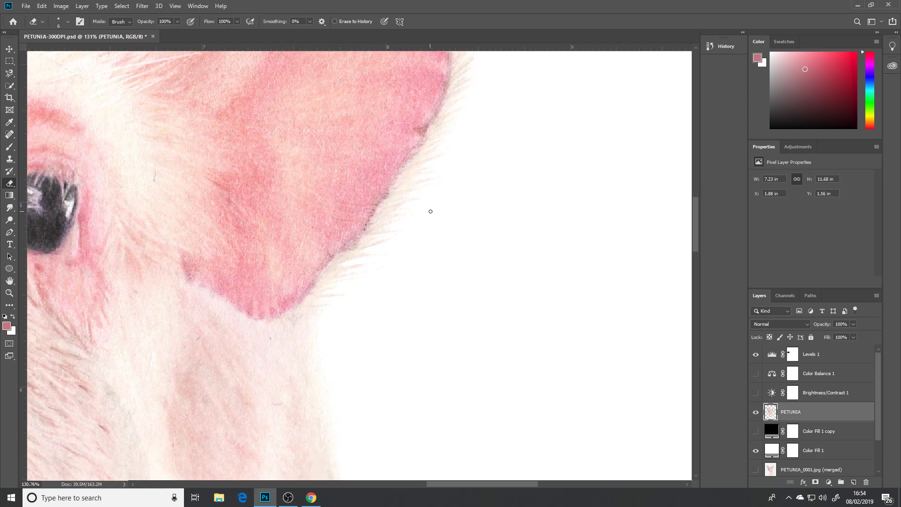
drag(439, 244, 403, 202)
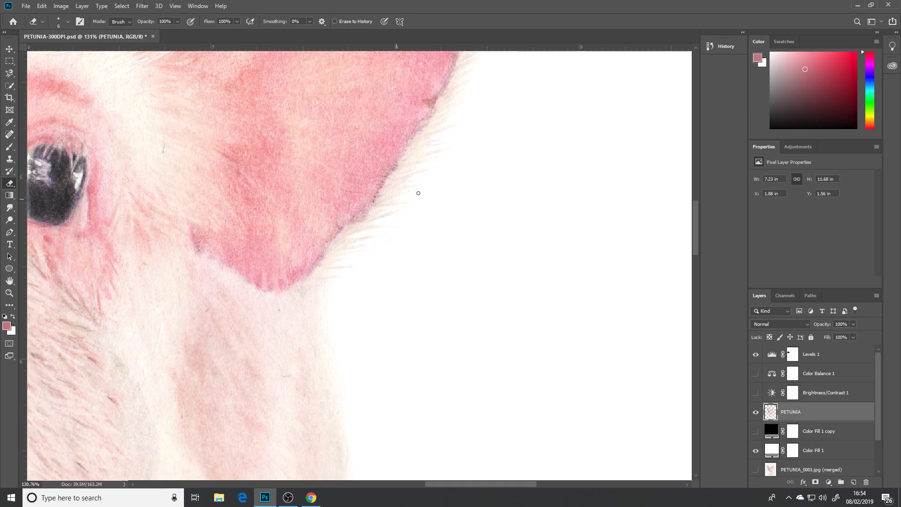
drag(444, 246, 459, 187)
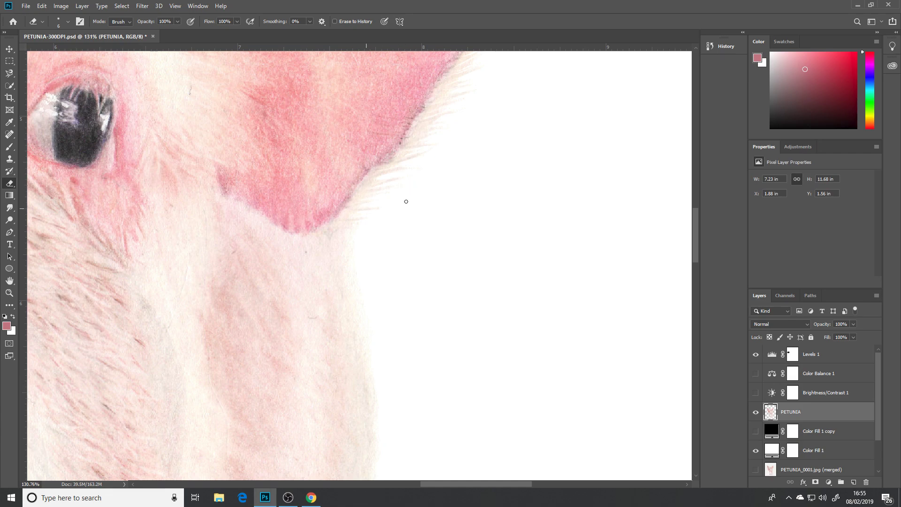
scroll(371, 239, down, 4)
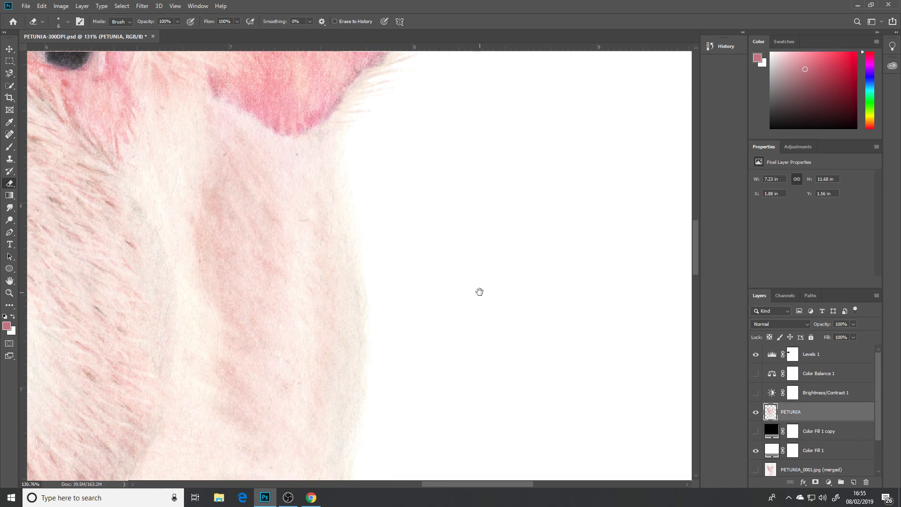
scroll(479, 290, down, 10)
drag(481, 281, 475, 231)
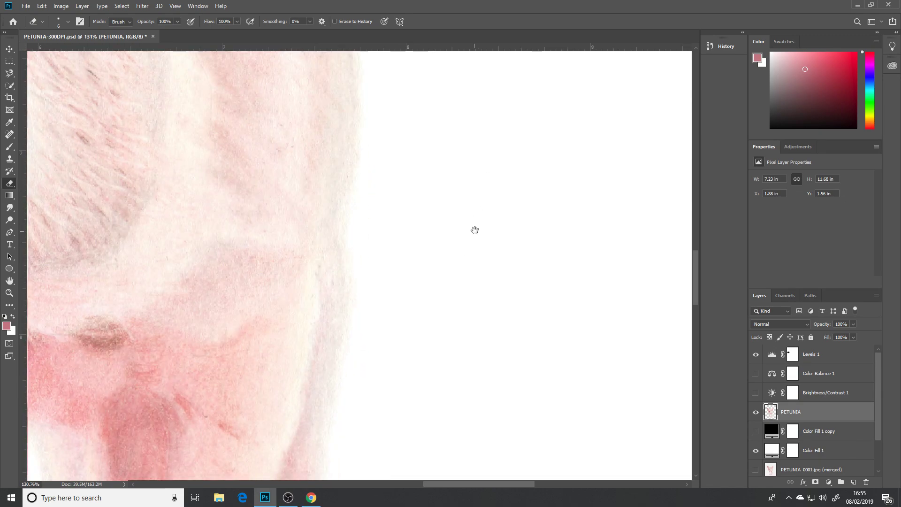
drag(472, 139, 489, 275)
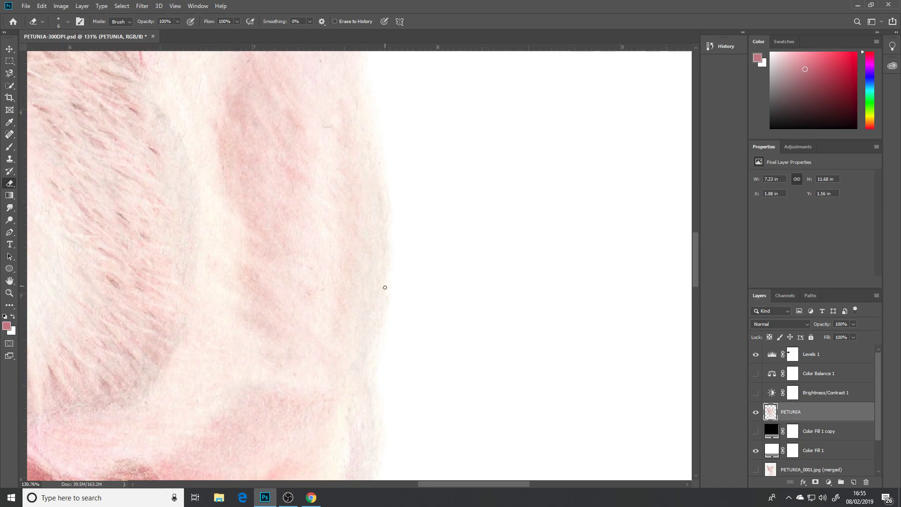
scroll(473, 320, down, 8)
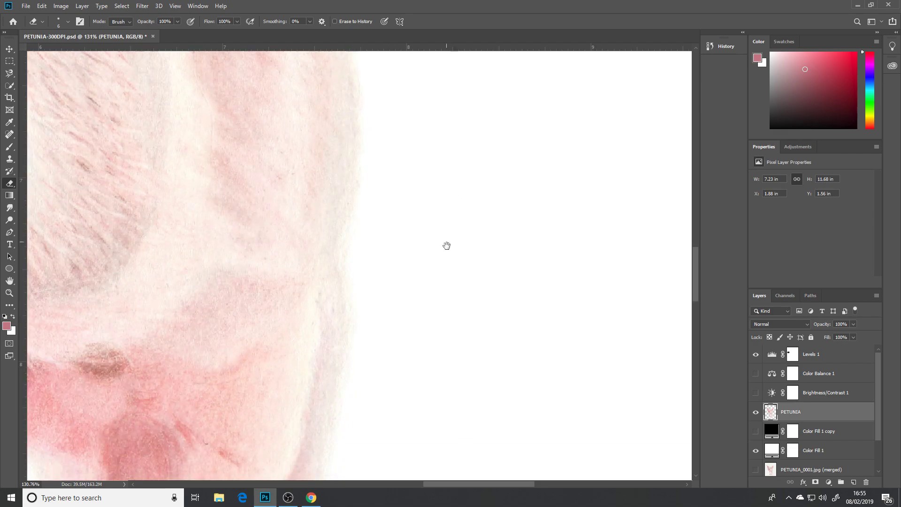
scroll(486, 236, down, 9)
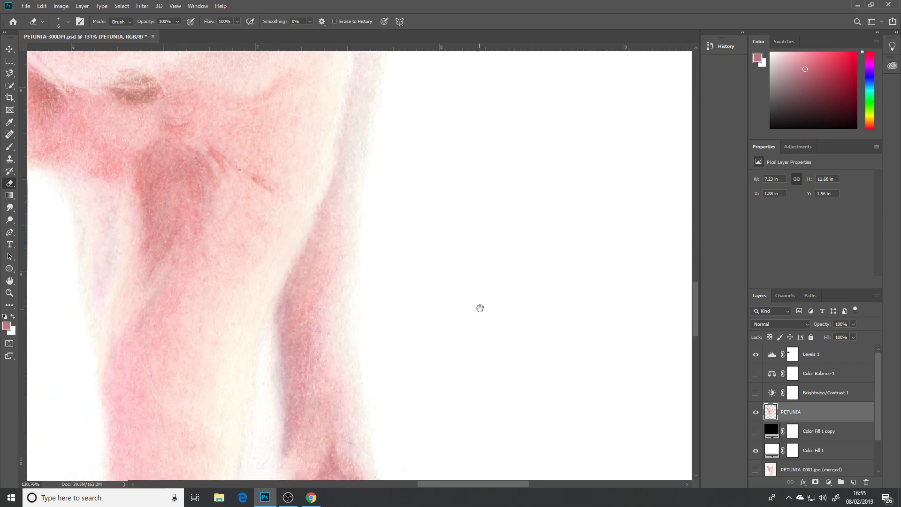
Inspect the edges of the hind leg, the hooves and ground shadow, and the gap between the front legs.
scroll(499, 293, down, 3)
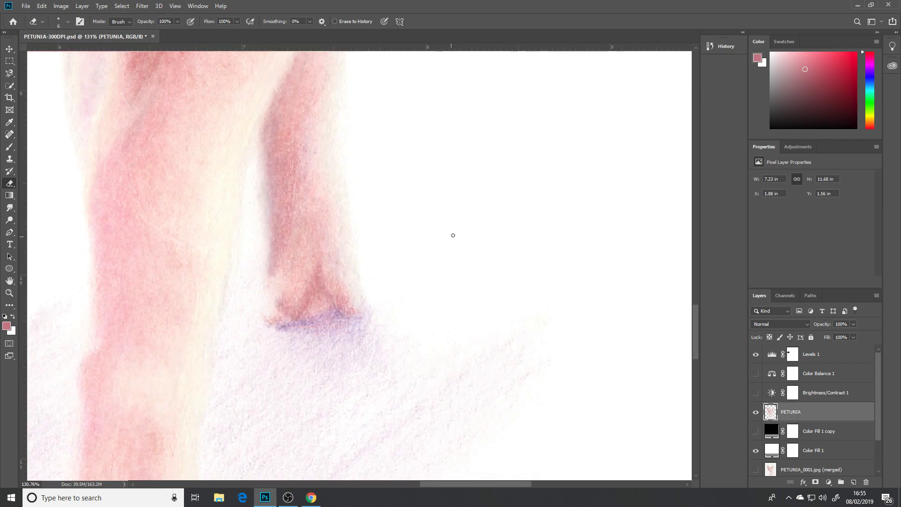
scroll(505, 234, down, 3)
scroll(465, 319, down, 6)
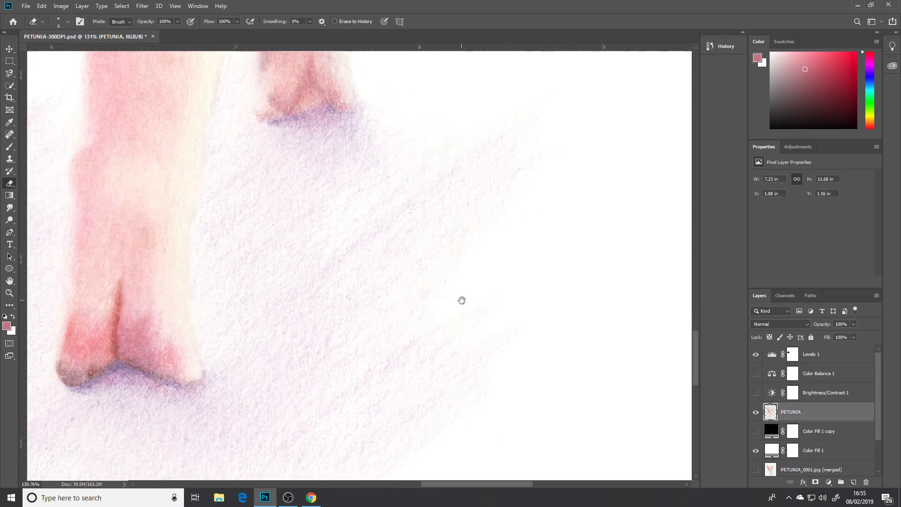
scroll(469, 235, left, 3)
scroll(491, 241, left, 5)
scroll(463, 225, up, 8)
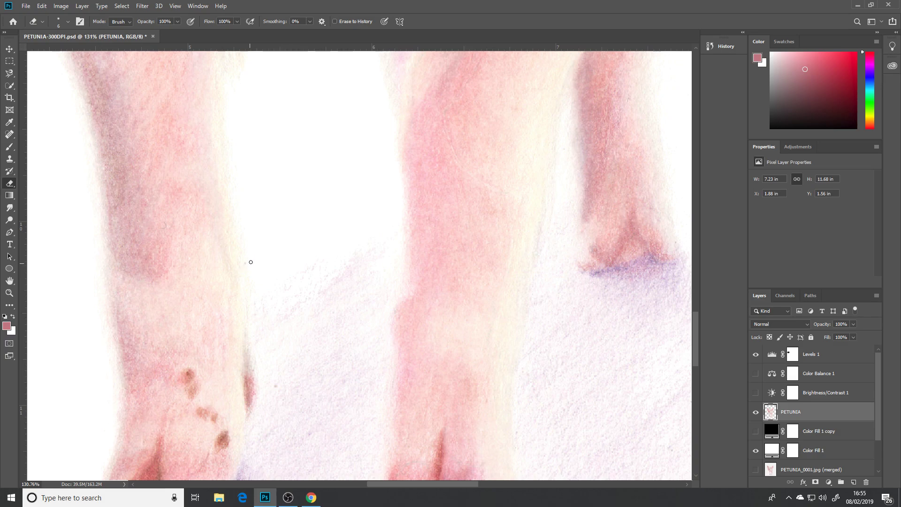
drag(346, 153, 345, 212)
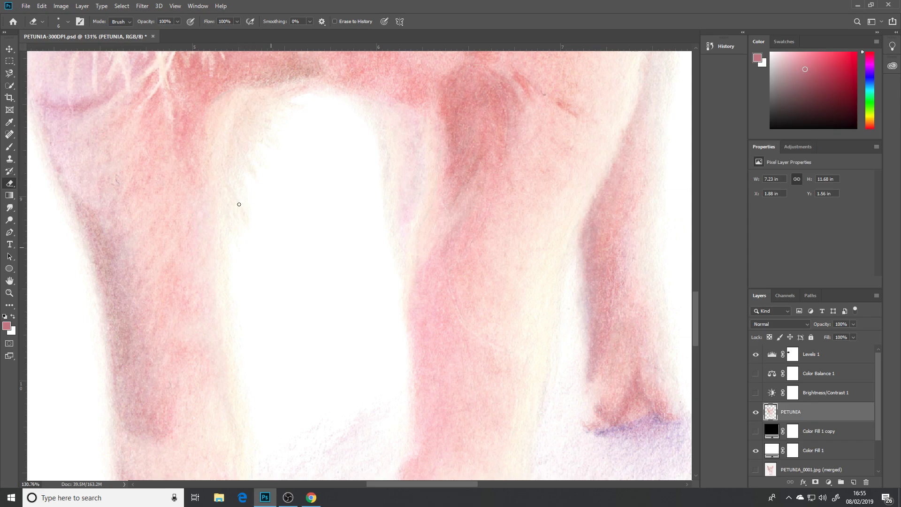
scroll(308, 168, up, 5)
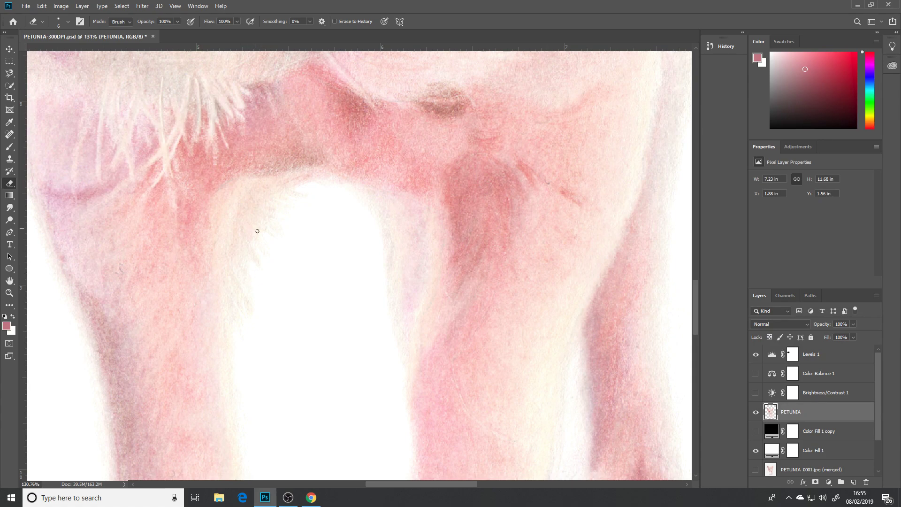
Compare the gap between the front legs with and without the Levels 1 adjustment, leaving the layer hidden.
click(756, 356)
click(755, 358)
click(756, 360)
click(755, 360)
click(756, 361)
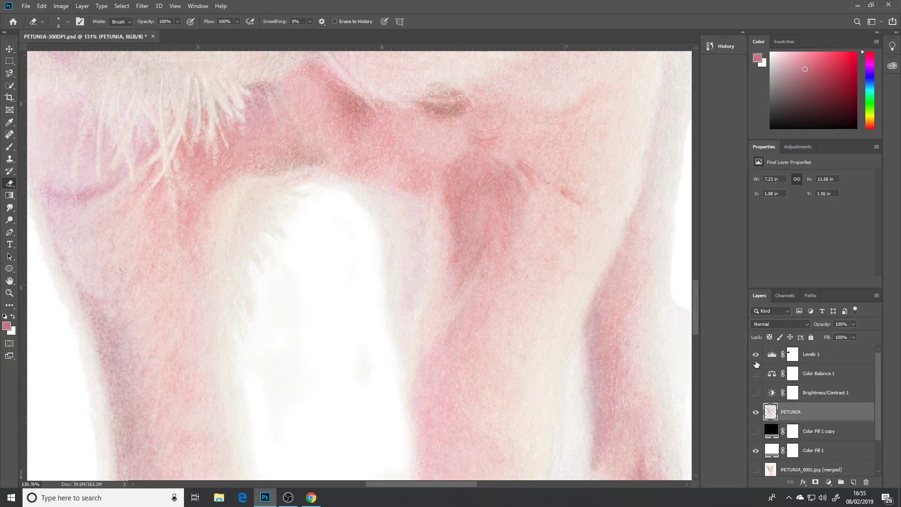
click(755, 357)
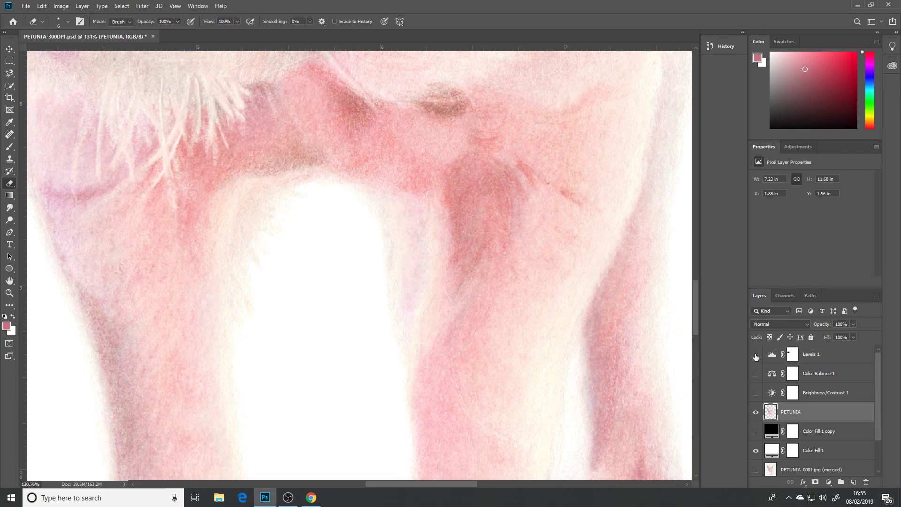
click(756, 357)
click(756, 357)
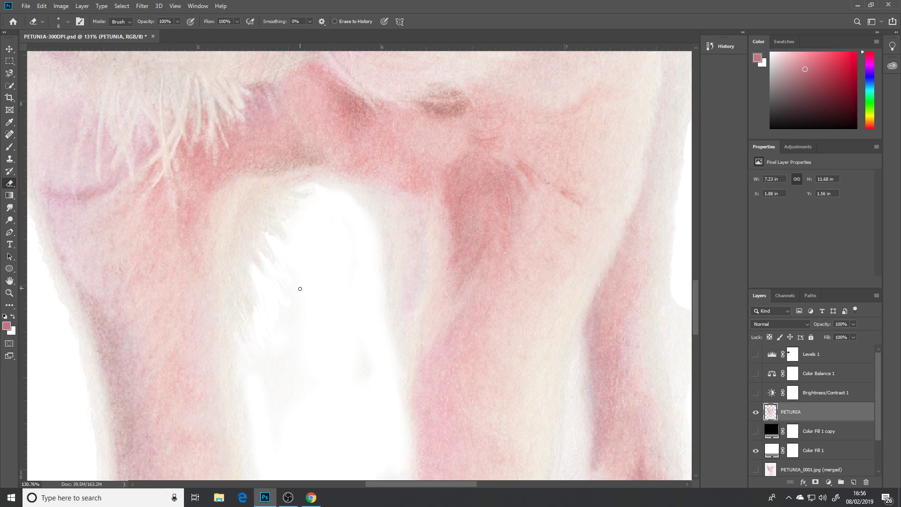
Erase the leftover grey texture between the front legs with a 46 px eraser, briefly checking against the black Color Fill 1 copy.
drag(315, 295, 334, 297)
drag(344, 346, 348, 250)
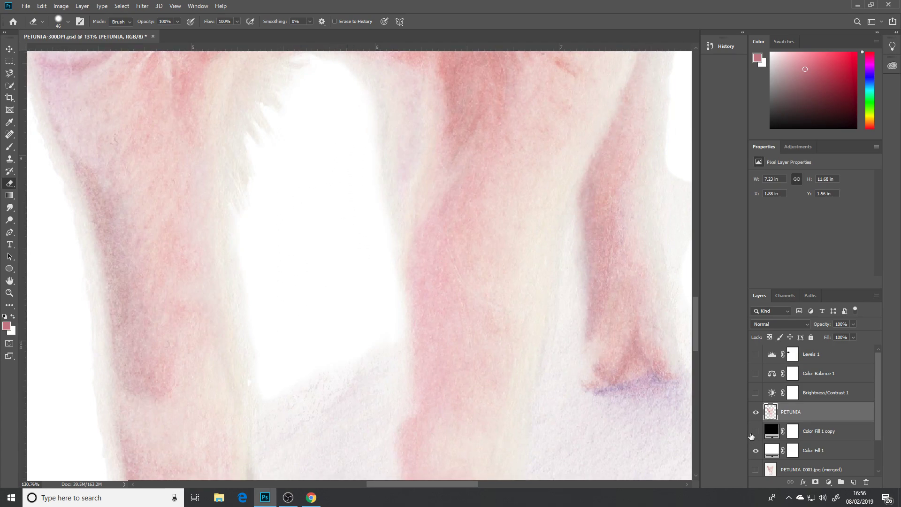
click(755, 432)
click(756, 431)
key(space)
drag(384, 229, 374, 307)
drag(357, 247, 388, 273)
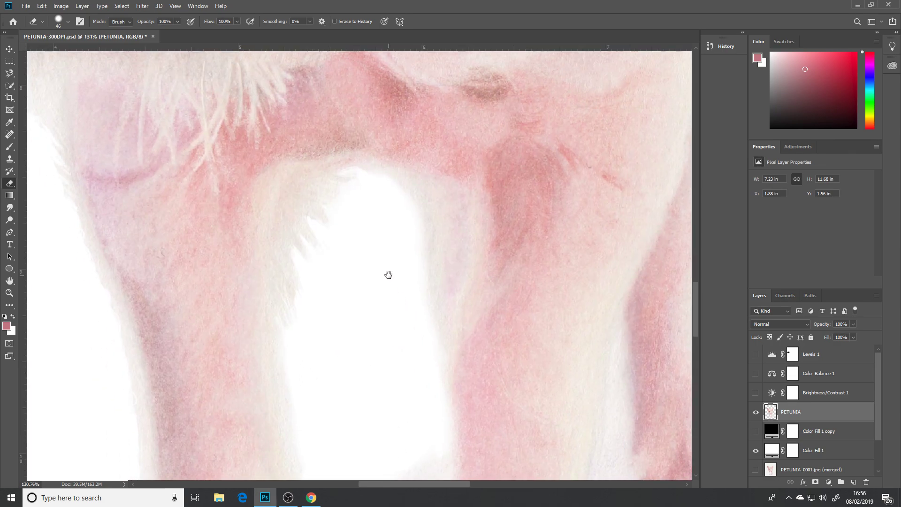
drag(386, 318, 403, 271)
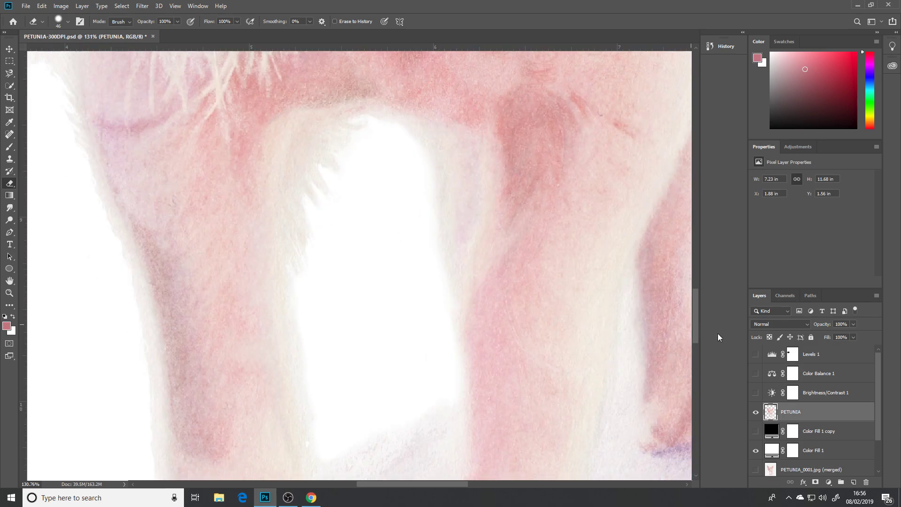
Compare the cleaned gap between the legs with and without Levels 1, leaving the adjustment layer visible.
click(756, 354)
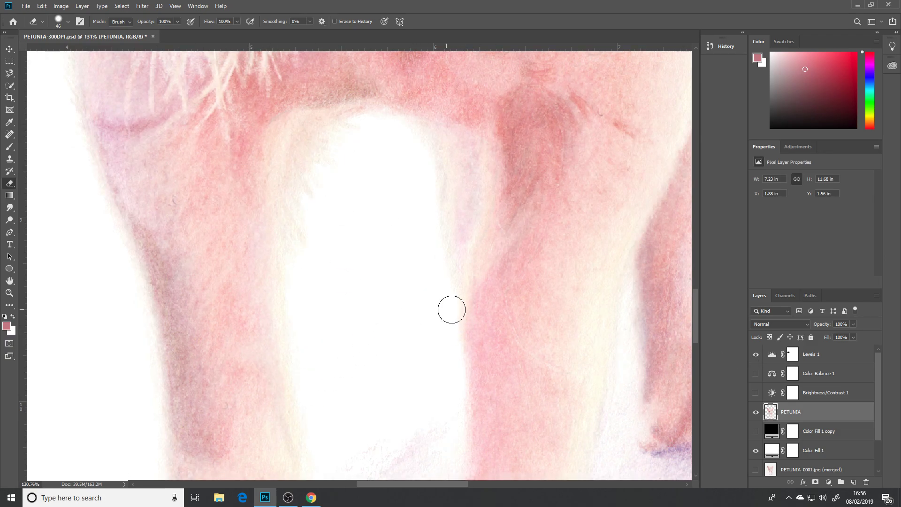
click(756, 355)
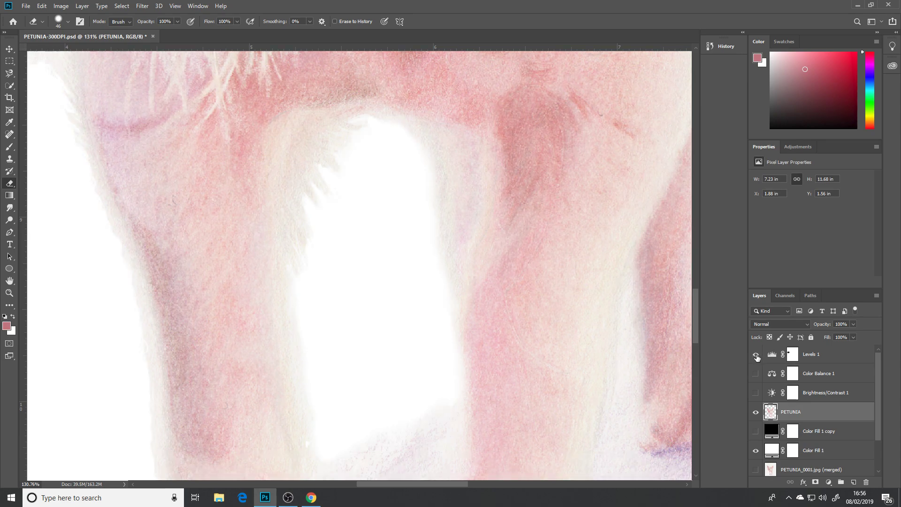
click(757, 356)
click(757, 355)
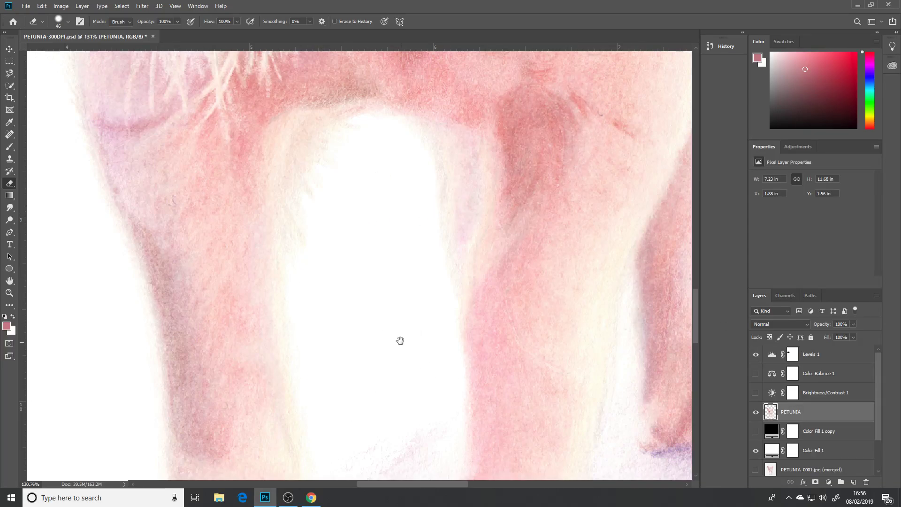
Inspect the outline around the front feet, the chin whiskers and the outer edge of the left-hand ear.
scroll(399, 336, down, 8)
drag(406, 229, 410, 192)
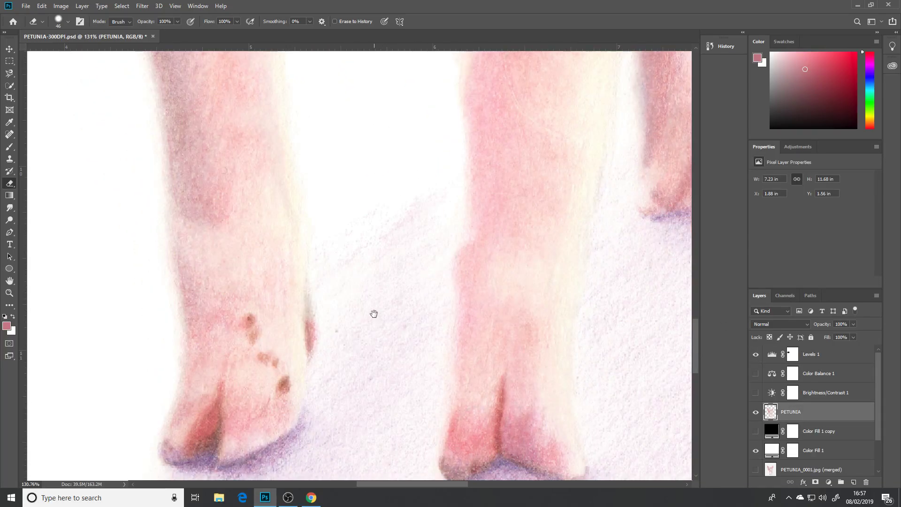
drag(338, 304, 357, 233)
drag(290, 194, 348, 246)
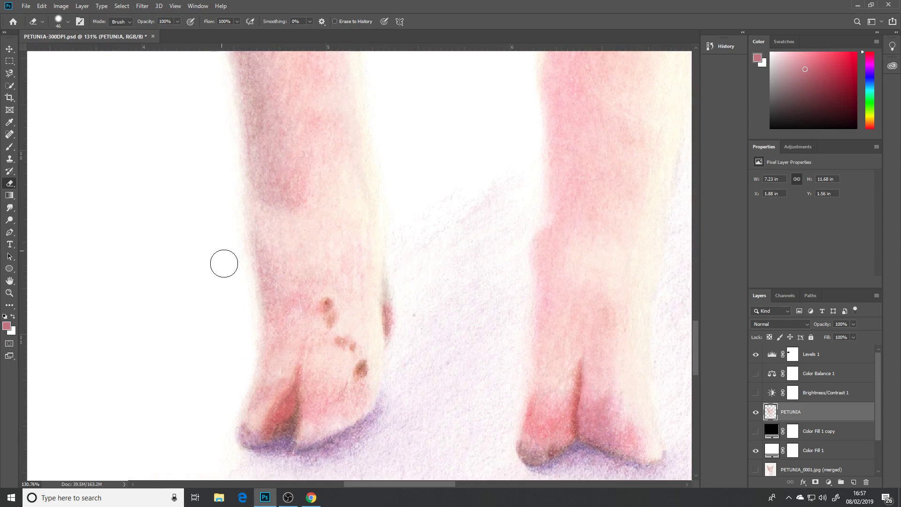
mouse_move(224, 262)
mouse_down()
mouse_move(241, 328)
mouse_move(242, 283)
mouse_move(274, 334)
mouse_move(243, 298)
mouse_move(249, 312)
mouse_move(288, 358)
mouse_move(197, 304)
mouse_move(227, 302)
mouse_up()
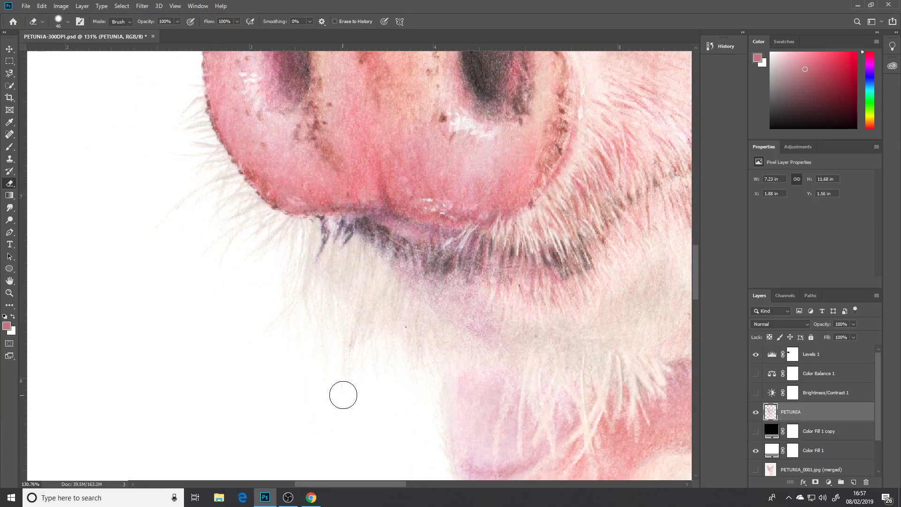
drag(268, 372, 267, 362)
drag(224, 305, 265, 376)
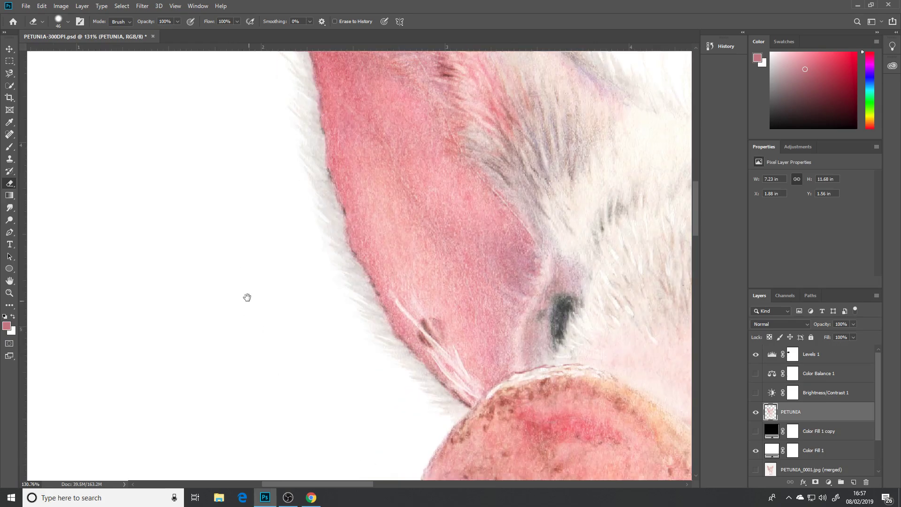
drag(247, 296, 265, 336)
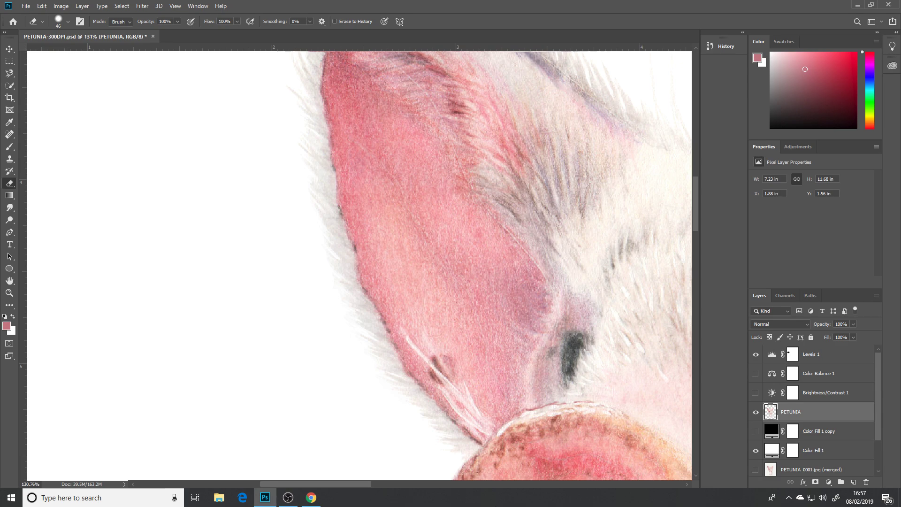
Set the eraser size to 6 px for working between the fine hairs of the left-hand ear.
scroll(364, 359, up, 5)
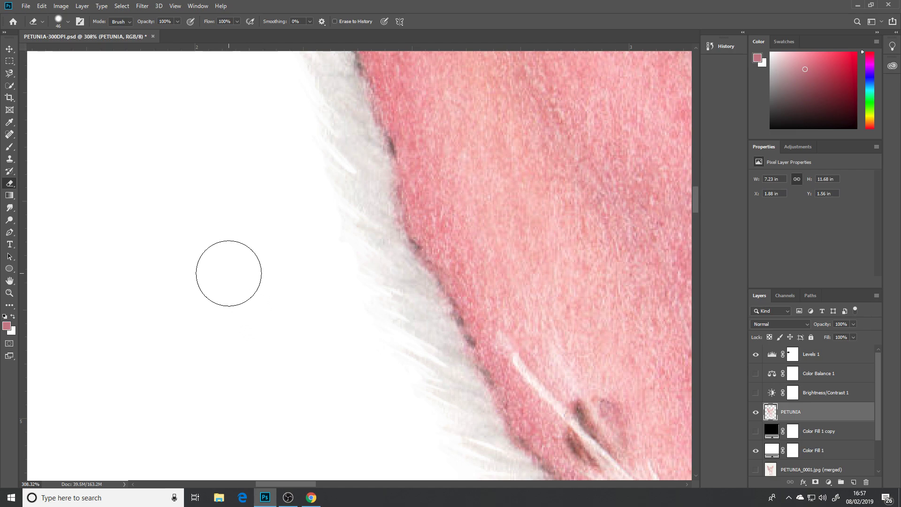
click(67, 22)
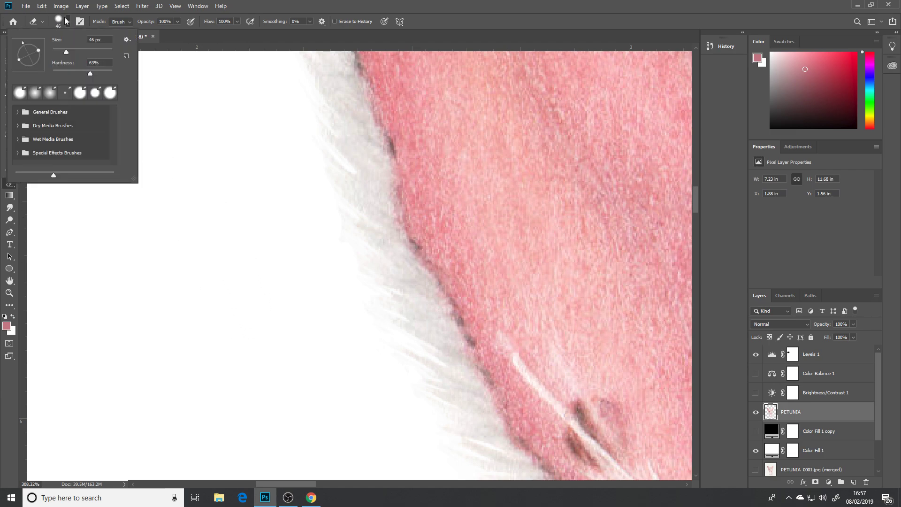
click(69, 41)
text(6)
key(Return)
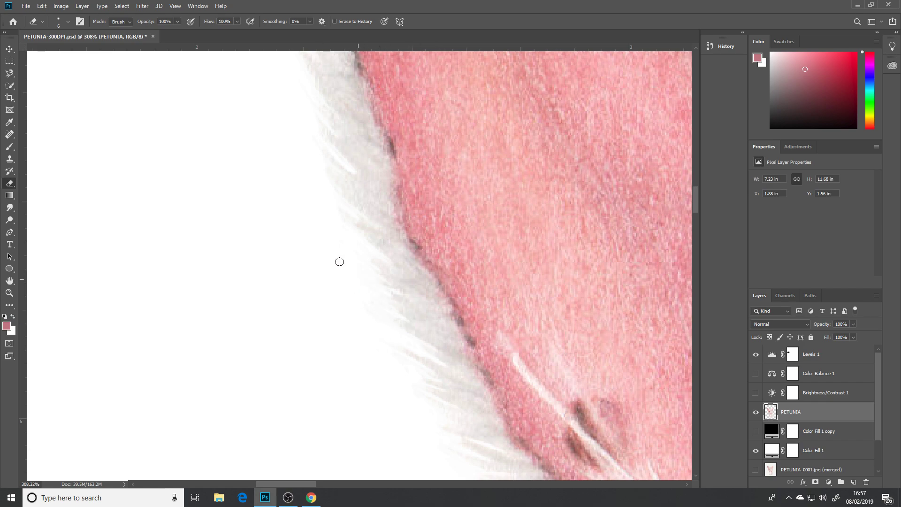
Examine the gaps between the fine hairs along the left-hand ear's outer edge, down to the snout and back up.
drag(356, 272, 421, 305)
scroll(365, 268, down, 3)
scroll(365, 267, right, 3)
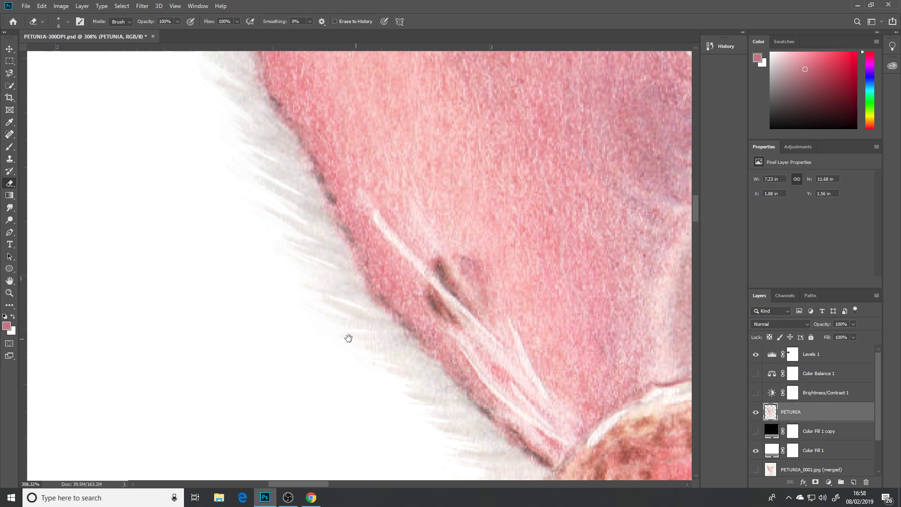
drag(349, 338, 272, 230)
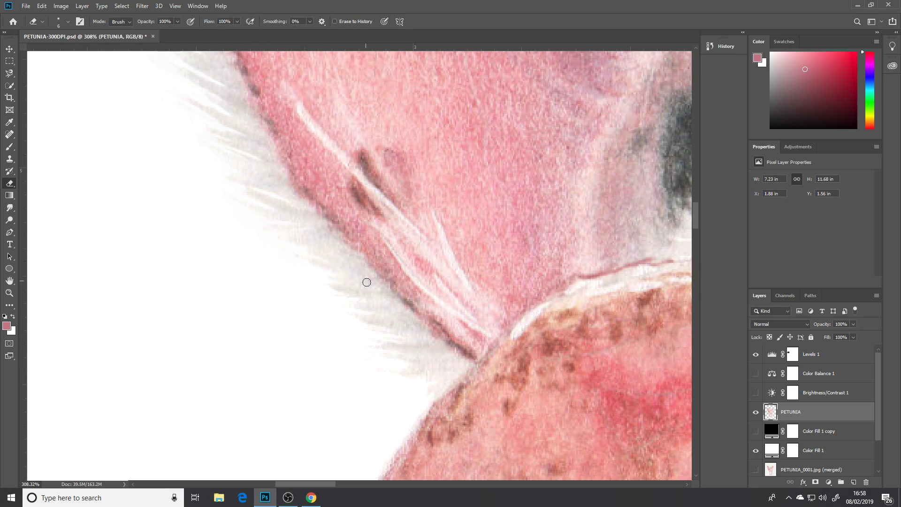
drag(333, 290, 378, 303)
drag(365, 346, 434, 348)
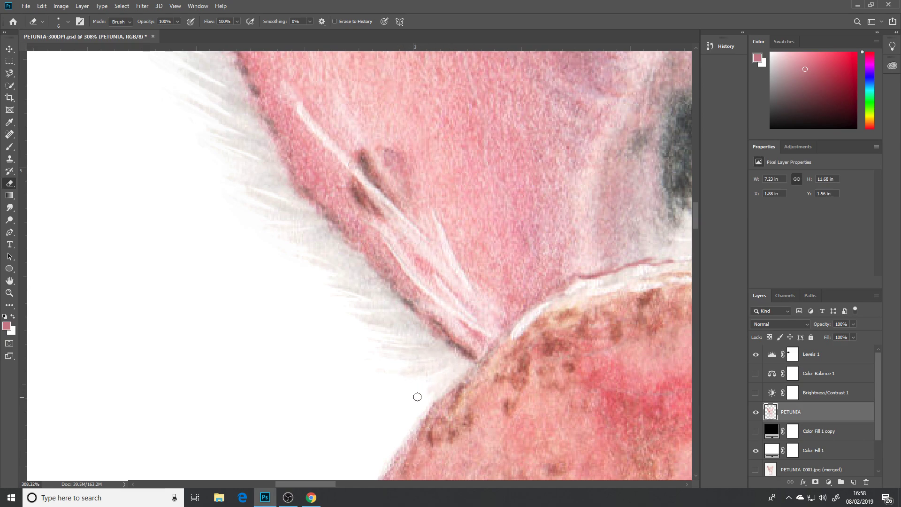
mouse_move(292, 294)
mouse_down()
mouse_move(286, 290)
mouse_move(284, 308)
mouse_up()
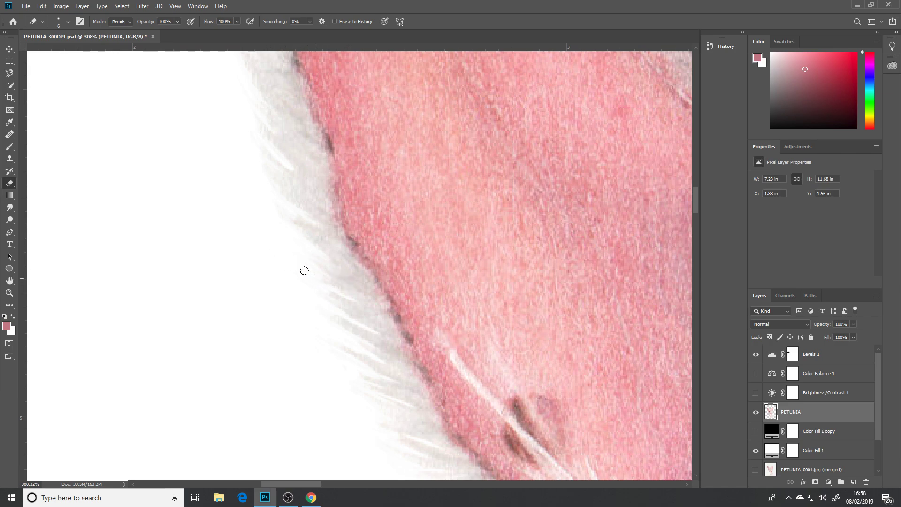
Examine the fine hairs along the left-hand ear's outer edge, from its lower half up to the dark hairs below the tip.
drag(261, 229, 325, 266)
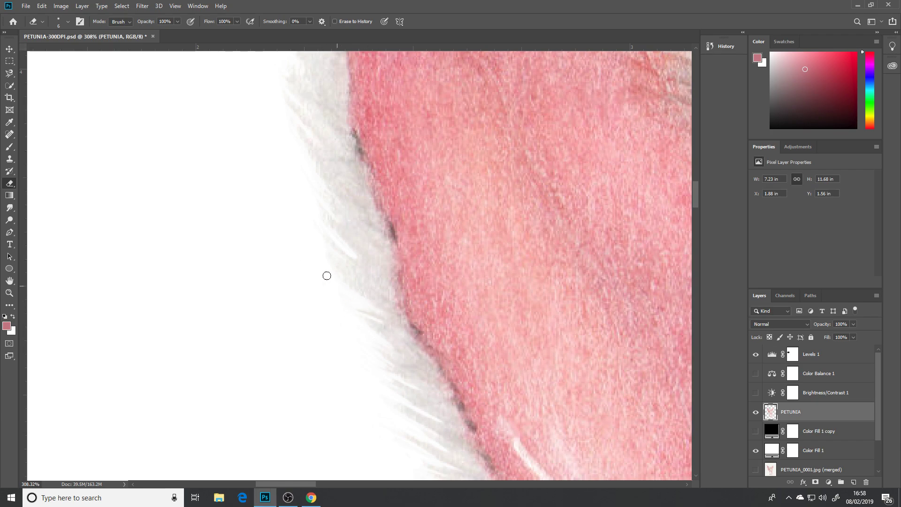
drag(327, 275, 358, 307)
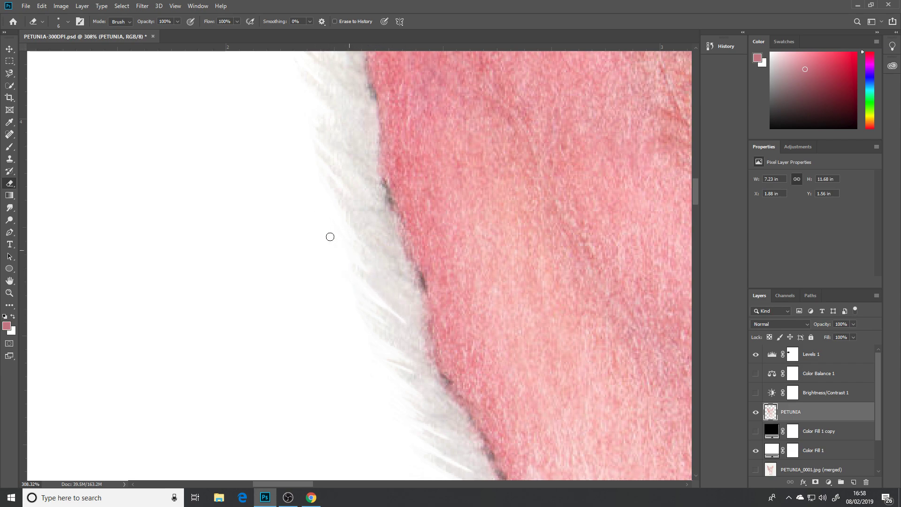
scroll(328, 236, up, 2)
scroll(328, 235, left, 1)
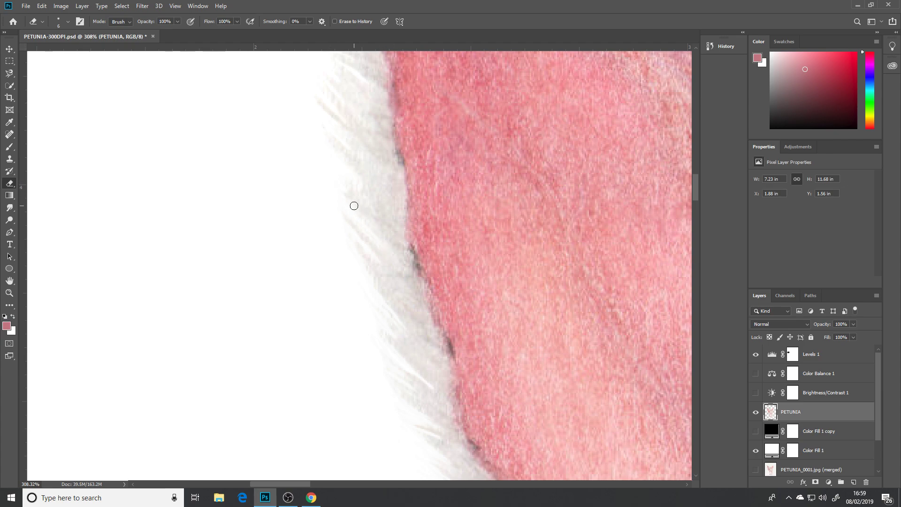
scroll(310, 211, up, 1)
scroll(309, 212, left, 1)
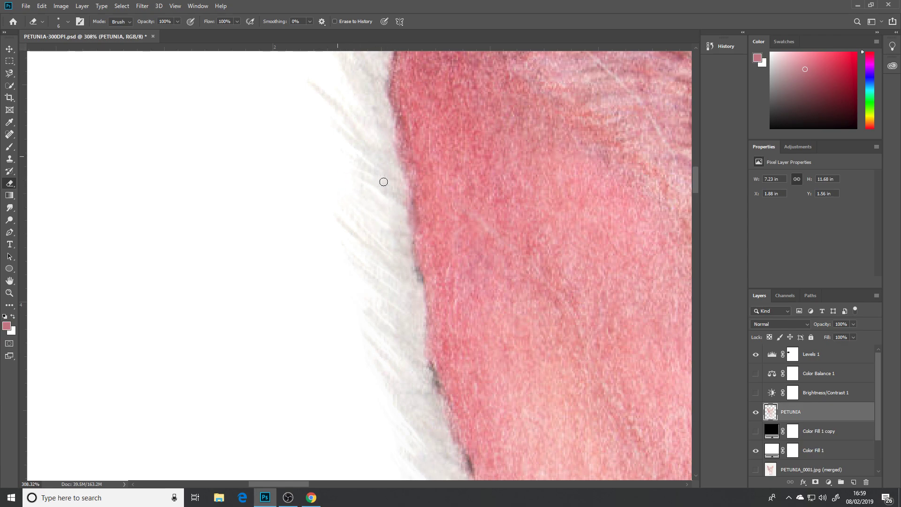
scroll(340, 179, up, 4)
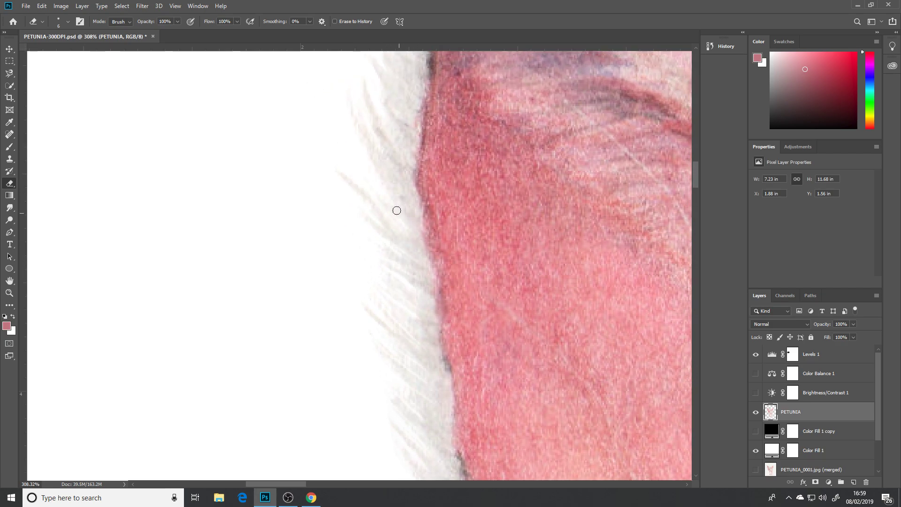
scroll(336, 145, up, 4)
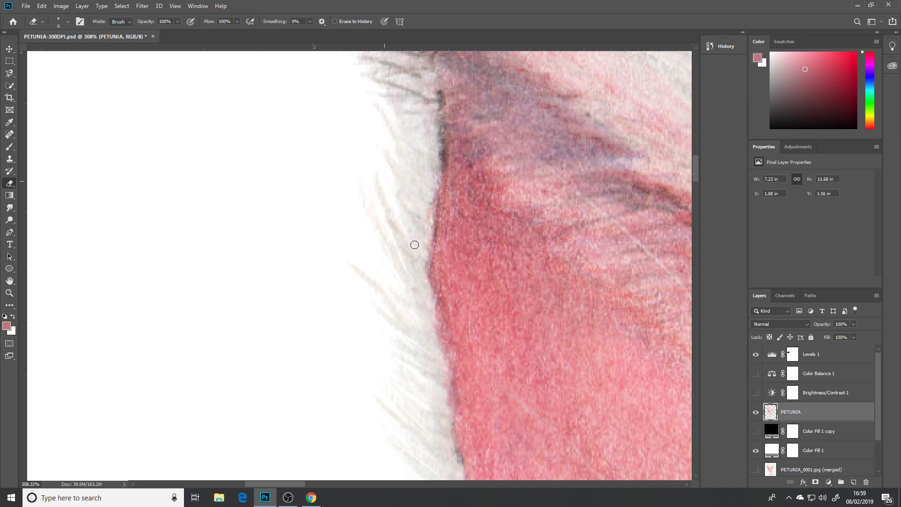
scroll(412, 232, up, 3)
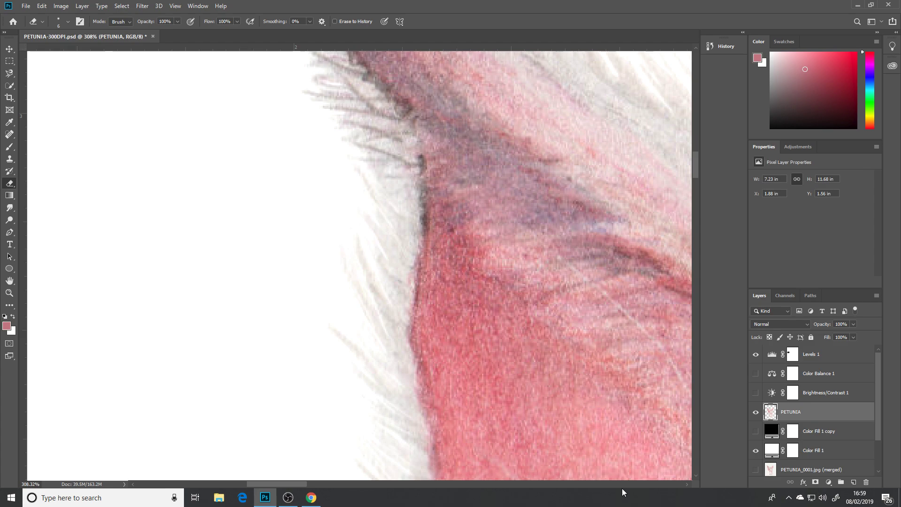
key(alt)
key(space)
right_click(690, 497)
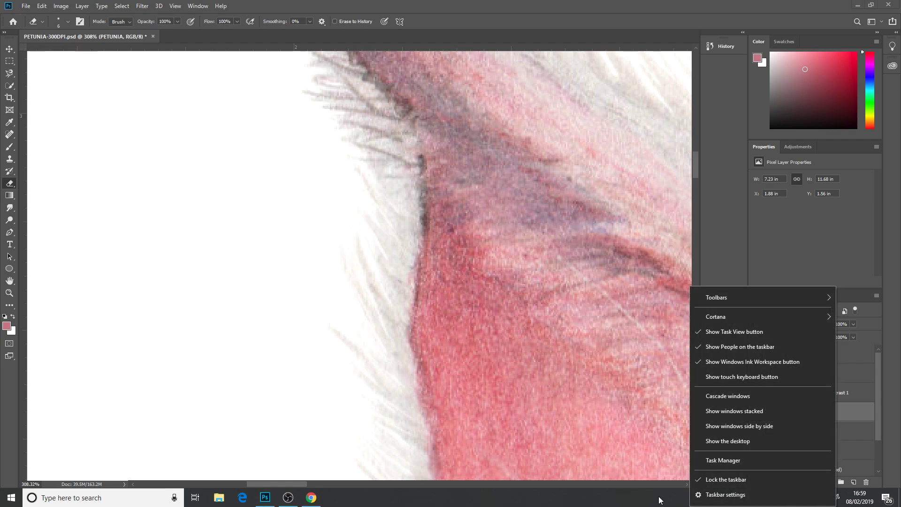
scroll(607, 411, down, 1)
scroll(607, 412, down, 3)
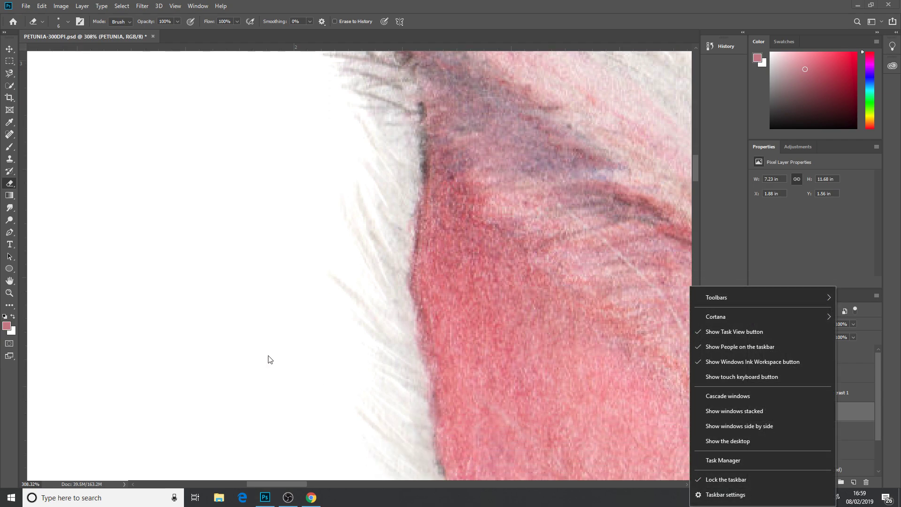
Inspect the fur around the left-hand ear's curled tip and along its upper edge towards the head.
scroll(256, 354, down, 4)
scroll(275, 326, down, 3)
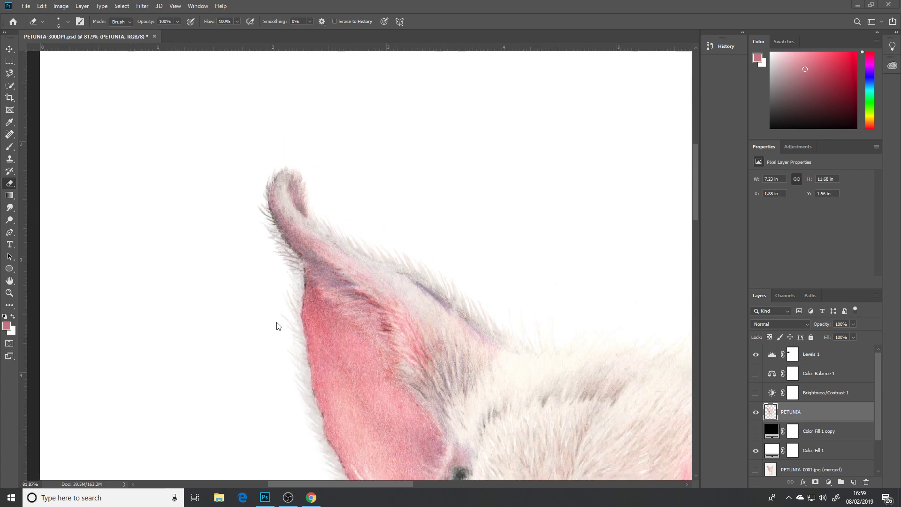
scroll(277, 325, down, 3)
scroll(277, 326, up, 5)
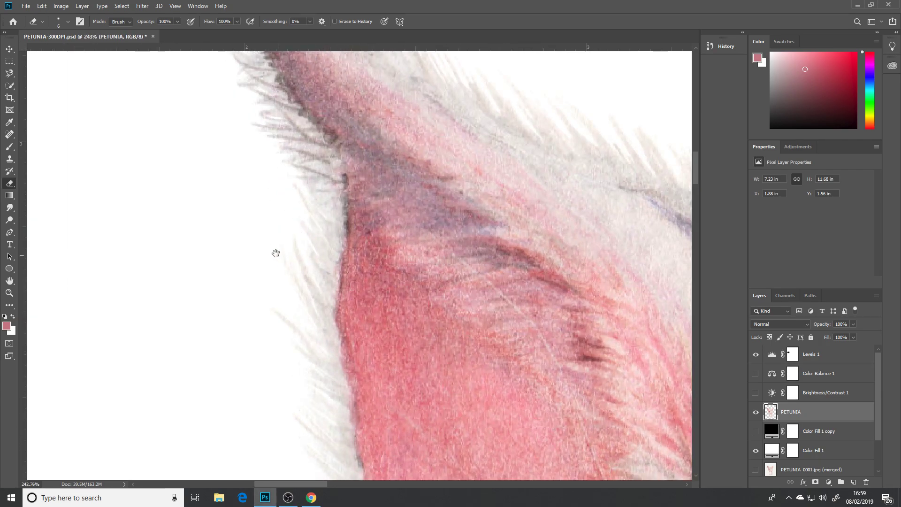
drag(251, 267, 285, 438)
mouse_move(203, 422)
mouse_down()
mouse_move(197, 385)
mouse_move(261, 477)
mouse_up()
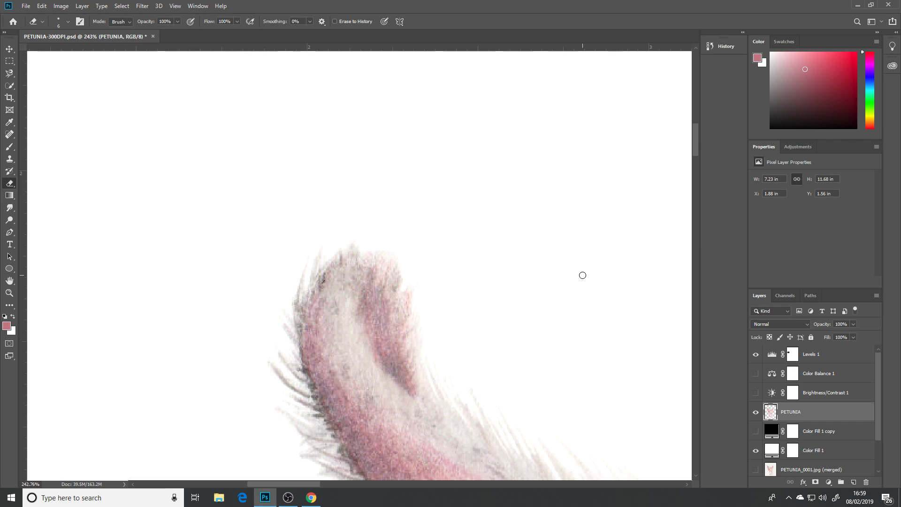
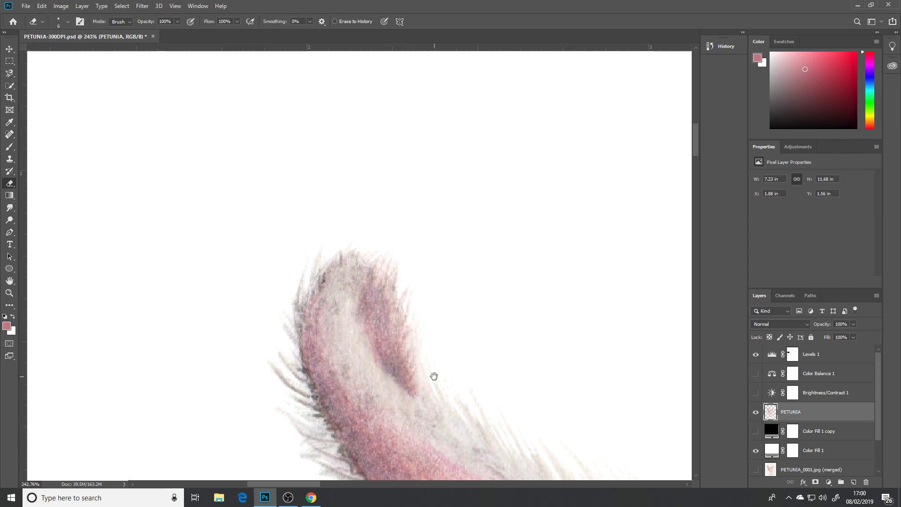
drag(432, 374, 394, 222)
drag(424, 258, 381, 223)
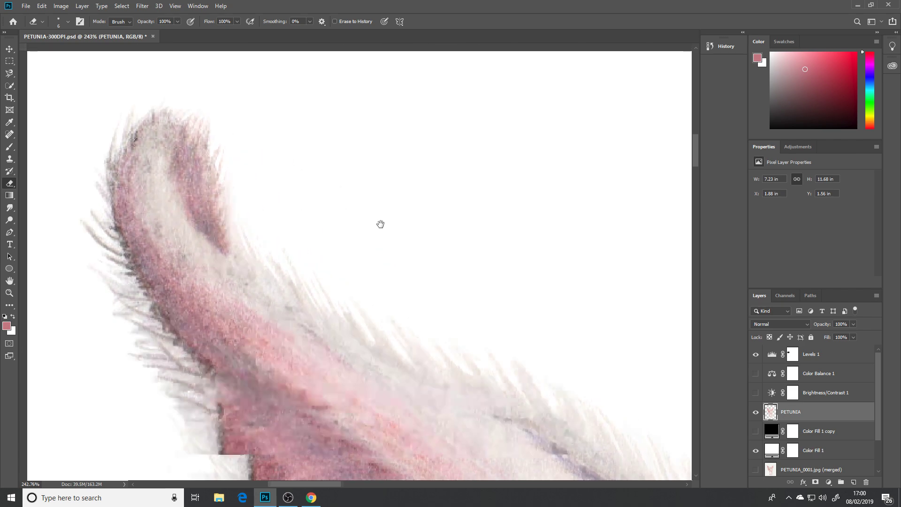
drag(439, 284, 364, 257)
drag(463, 274, 257, 189)
drag(398, 228, 368, 221)
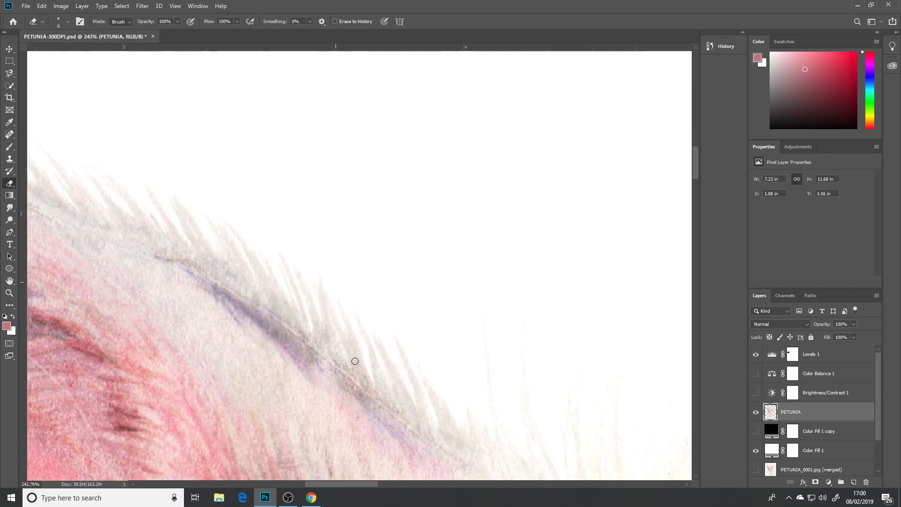
Inspect the pale hairs across the top of the head, from the left-hand ear's base to the right-hand ear.
drag(473, 316, 398, 249)
drag(510, 306, 438, 225)
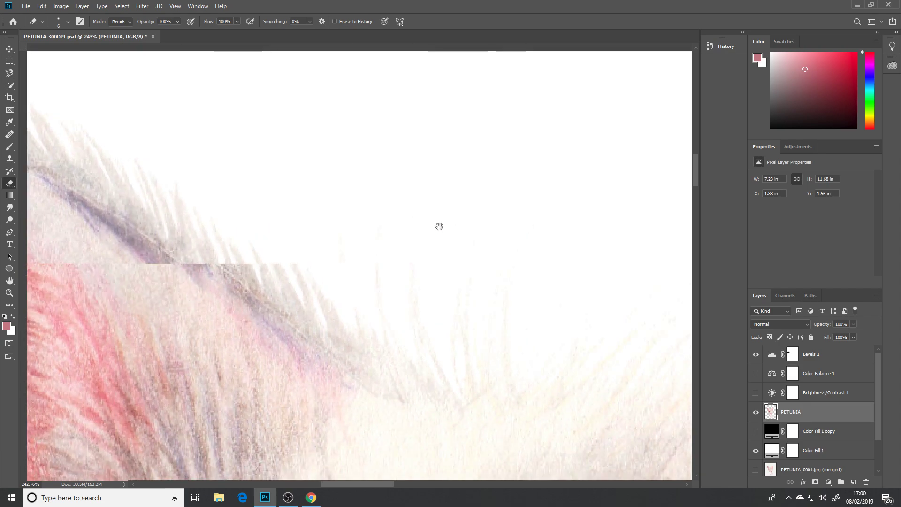
drag(535, 235, 387, 212)
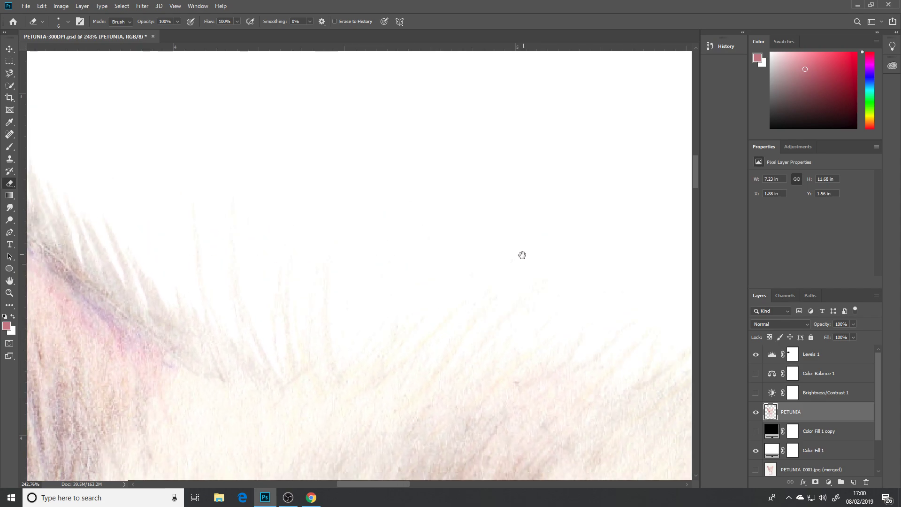
mouse_move(500, 208)
mouse_down()
mouse_move(431, 196)
mouse_move(402, 257)
mouse_up()
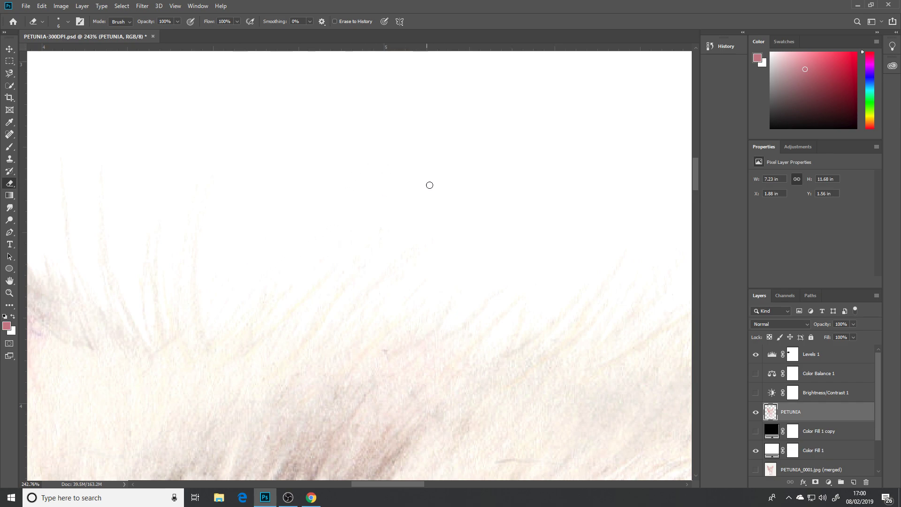
drag(453, 183, 414, 209)
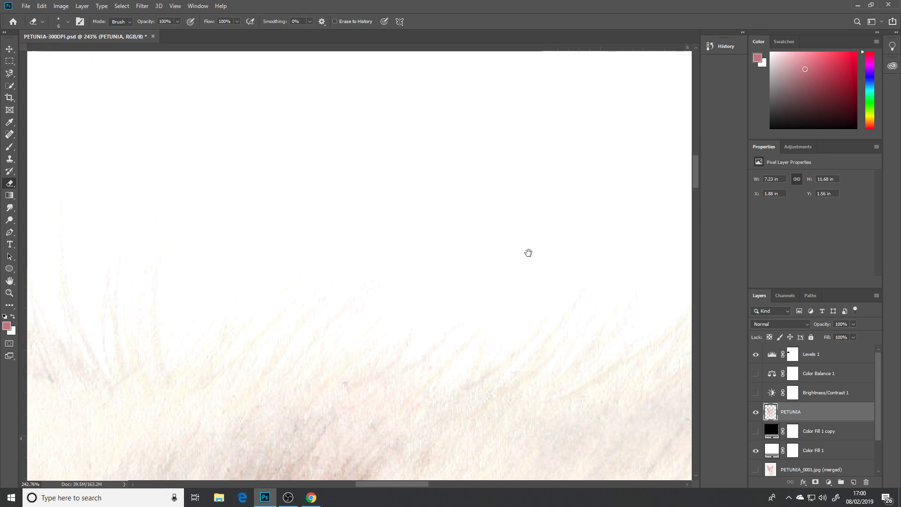
scroll(529, 253, right, 5)
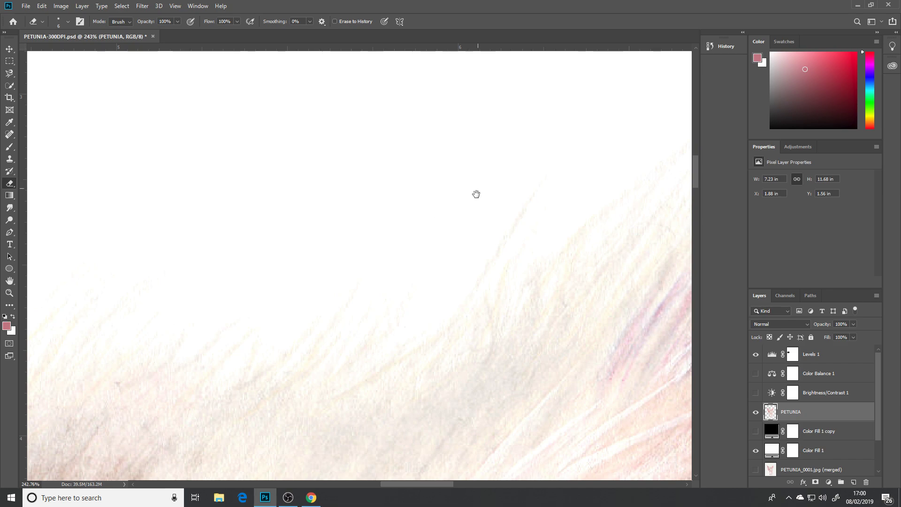
scroll(475, 194, up, 3)
scroll(461, 187, right, 6)
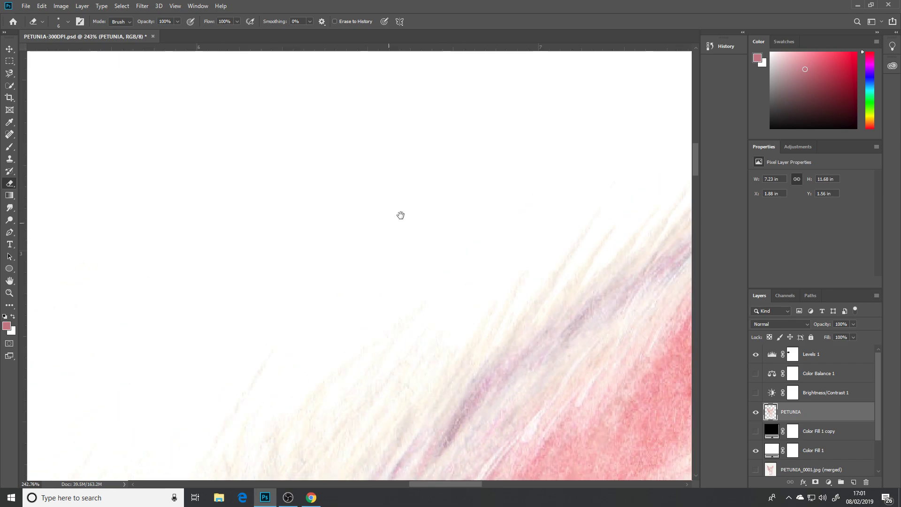
Examine the fur around the right-hand ear's tip and down its outer edge.
scroll(477, 190, up, 5)
scroll(507, 169, right, 10)
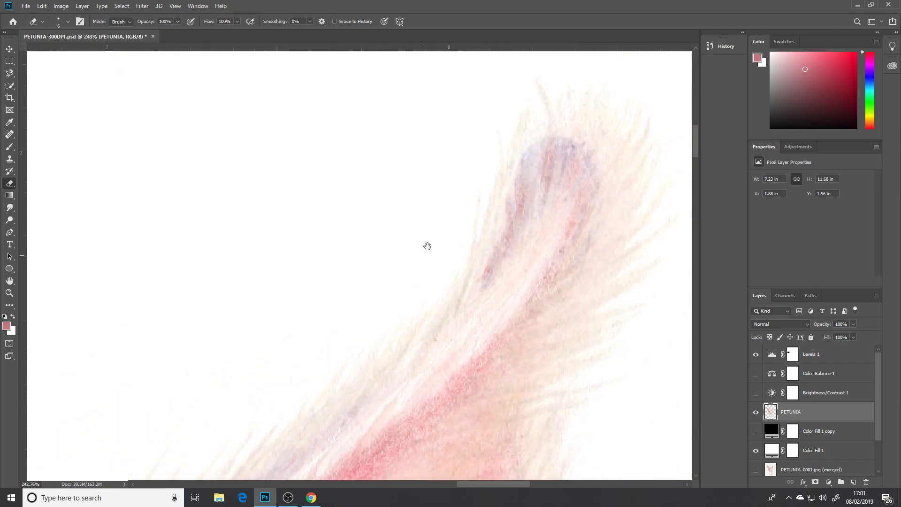
scroll(441, 202, up, 3)
scroll(441, 202, right, 3)
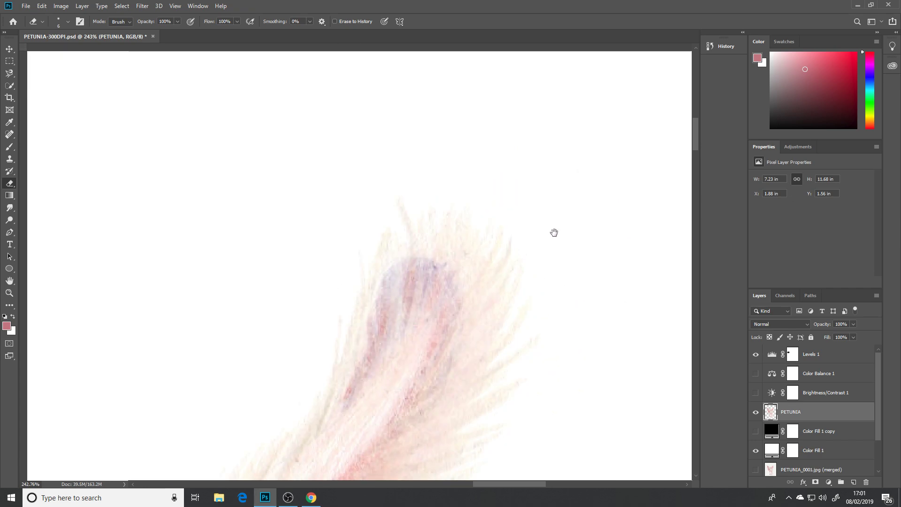
scroll(554, 233, down, 5)
scroll(547, 249, right, 2)
scroll(542, 297, up, 4)
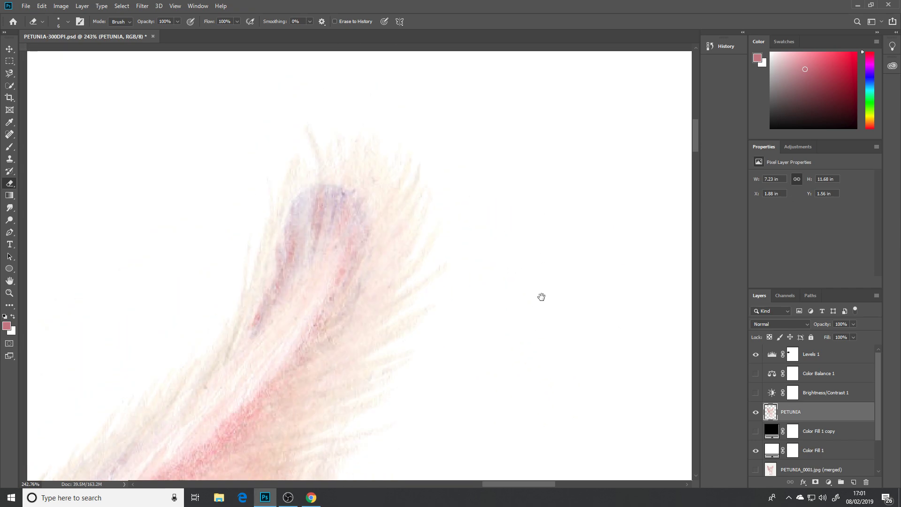
scroll(541, 297, up, 2)
scroll(463, 293, up, 2)
scroll(458, 298, right, 1)
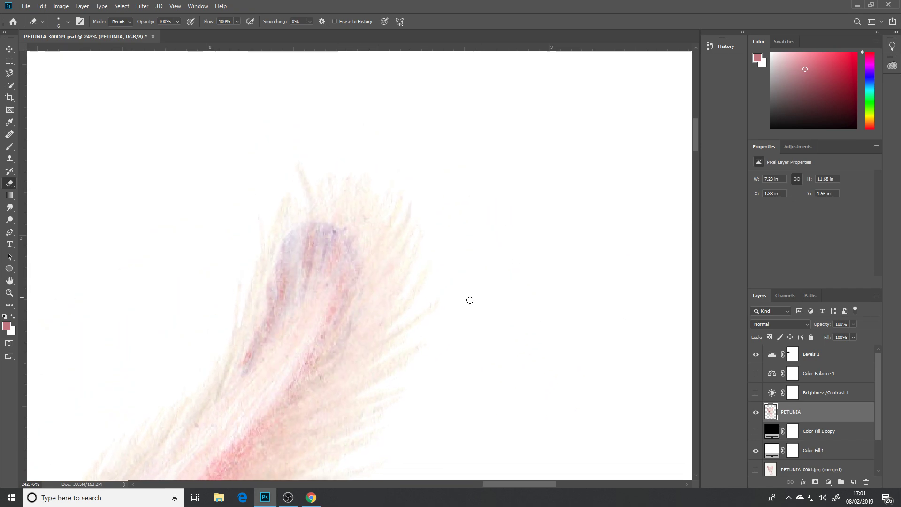
scroll(501, 322, down, 6)
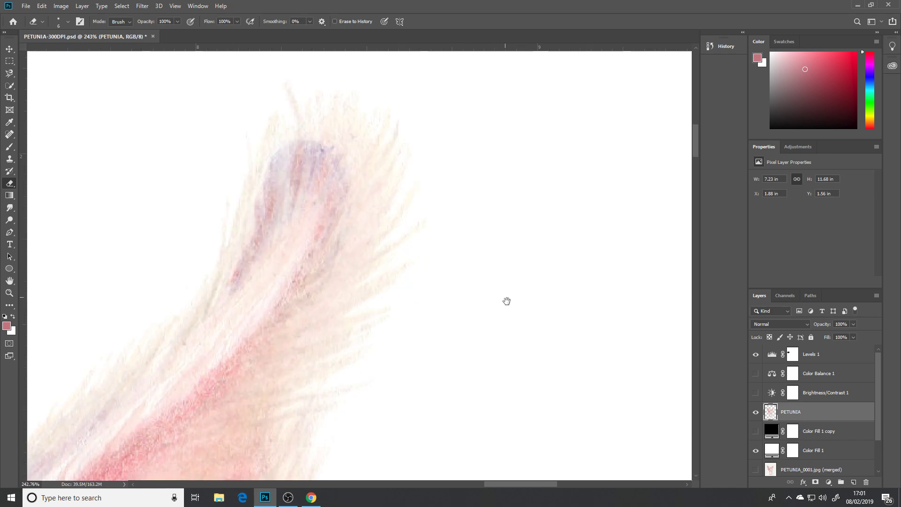
scroll(510, 217, down, 3)
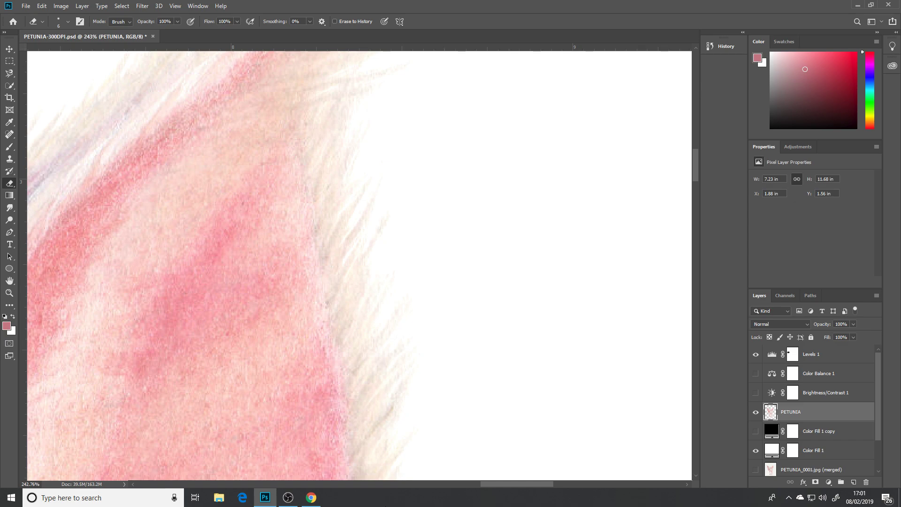
Compare the whole pig with and without the Levels 1 adjustment, leaving the adjustment layer hidden.
scroll(349, 257, down, 10)
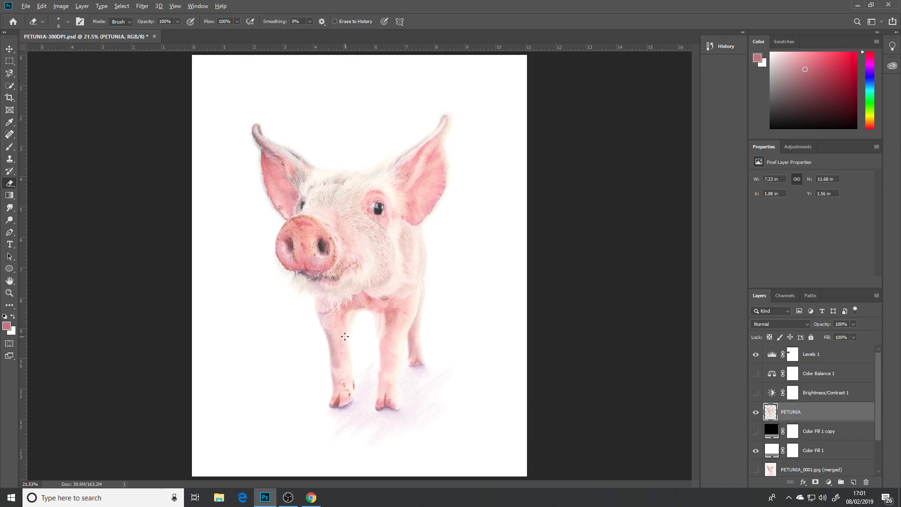
scroll(345, 336, up, 2)
drag(412, 272, 422, 302)
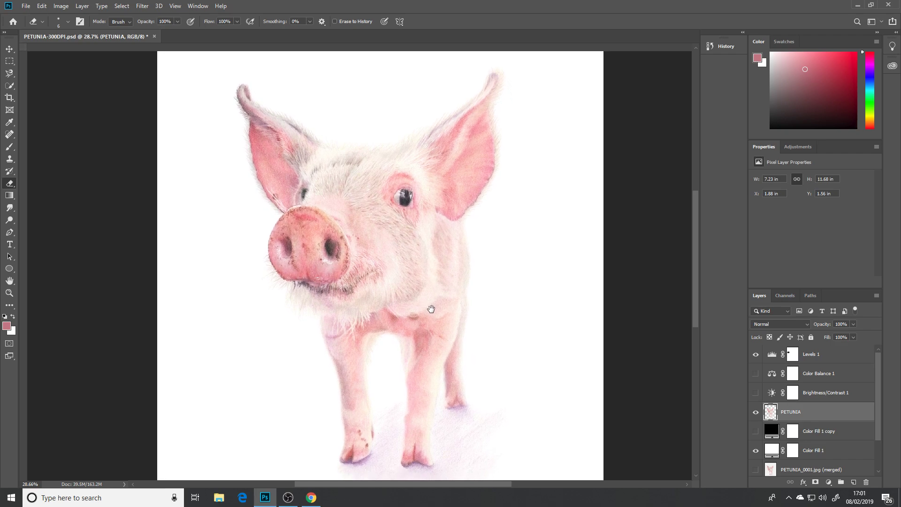
click(756, 355)
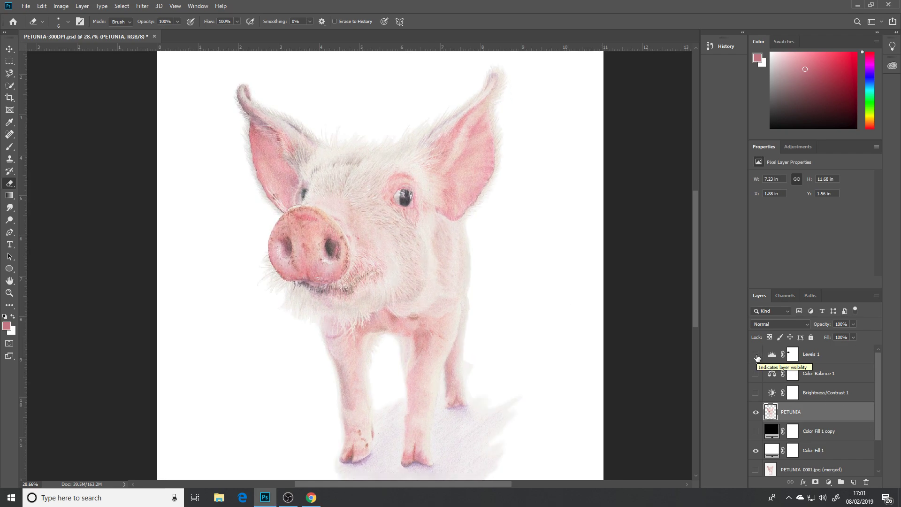
click(756, 355)
click(756, 354)
click(756, 355)
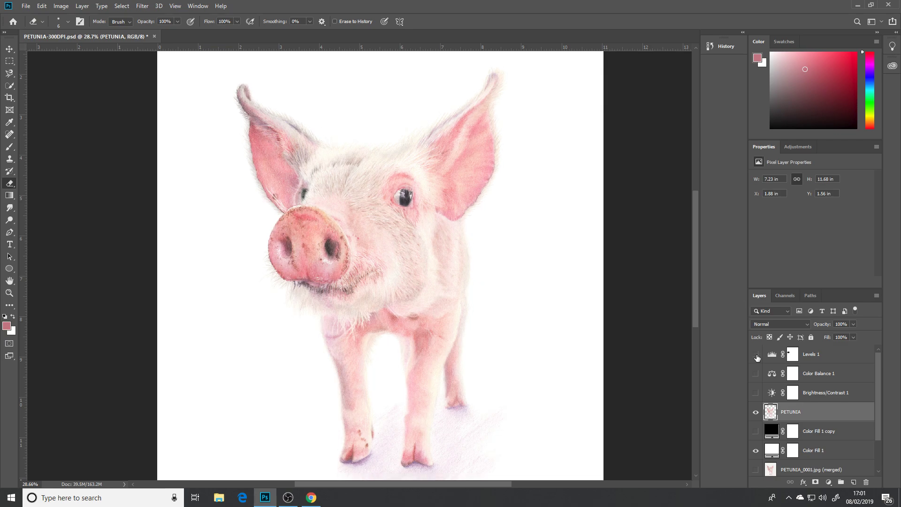
click(756, 355)
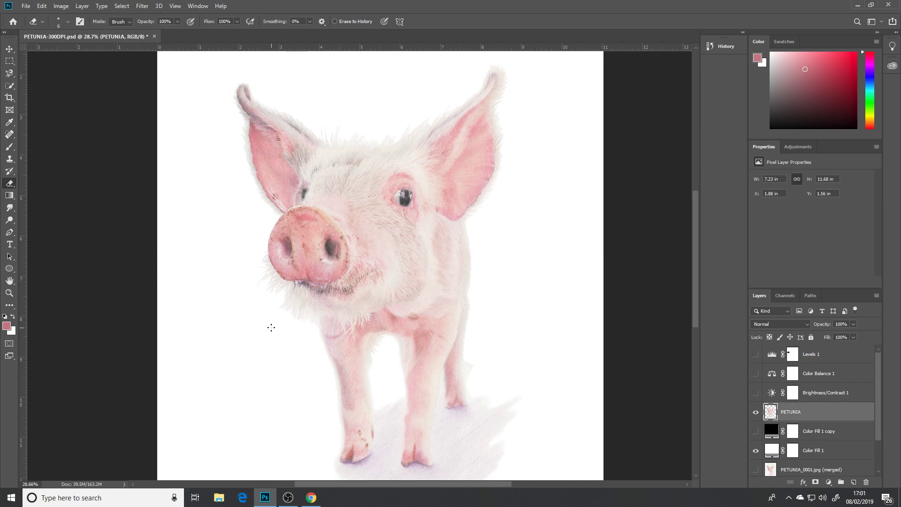
Hide and redisplay the PETUNIA layer, and make the Levels 1 adjustment visible again.
click(755, 413)
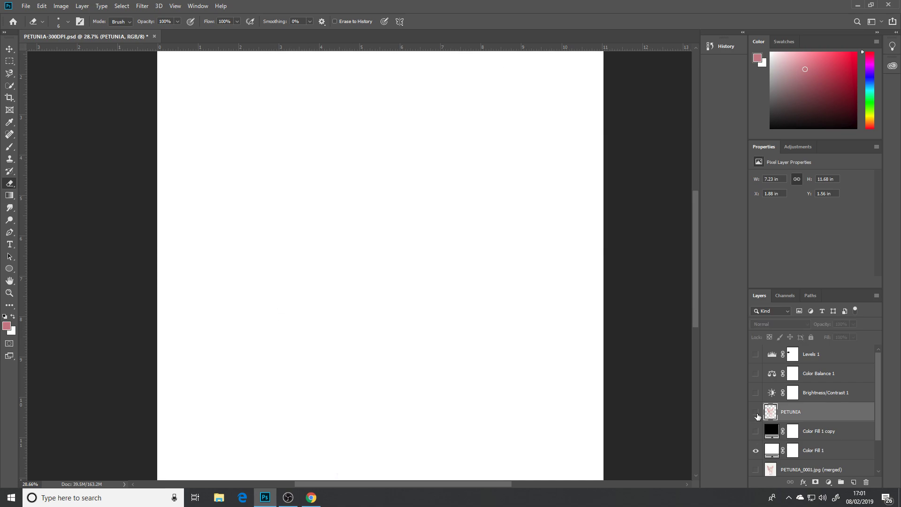
click(756, 413)
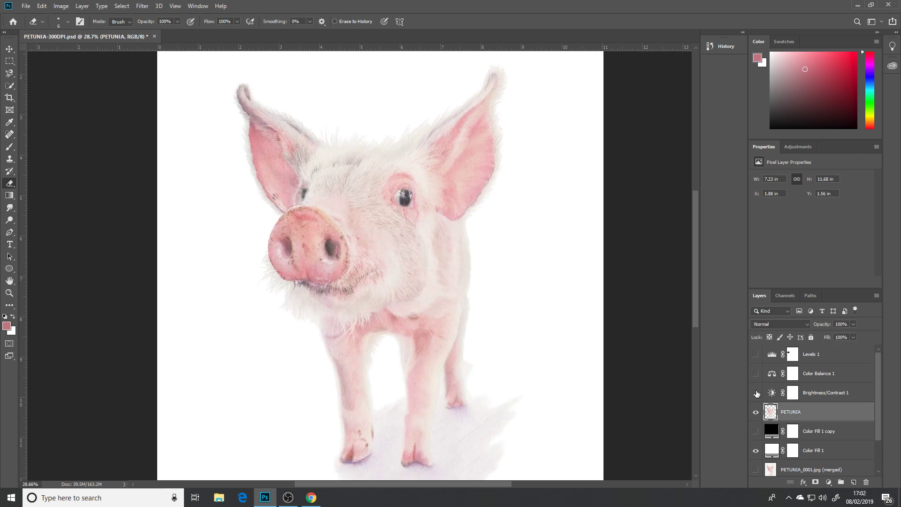
click(756, 356)
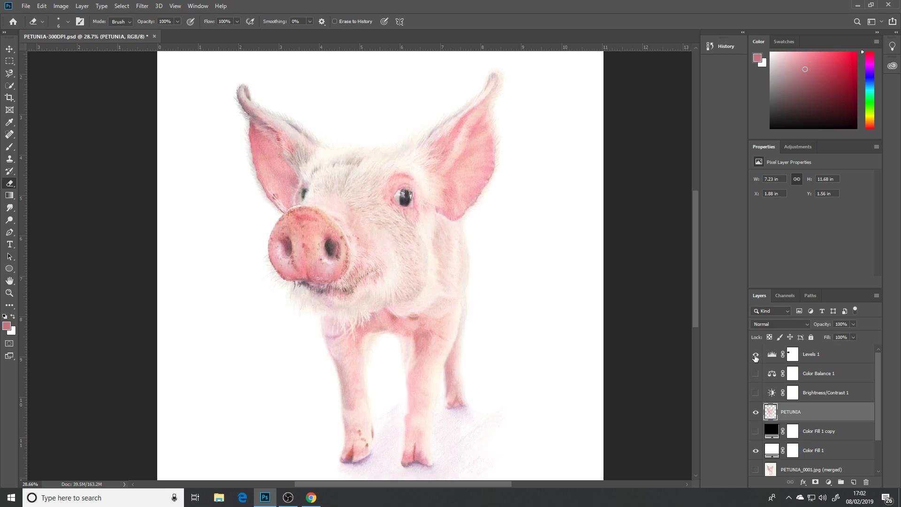
Open the Levels 1 adjustment's settings, try a white input level of 255, and set it to 250.
click(756, 355)
click(839, 359)
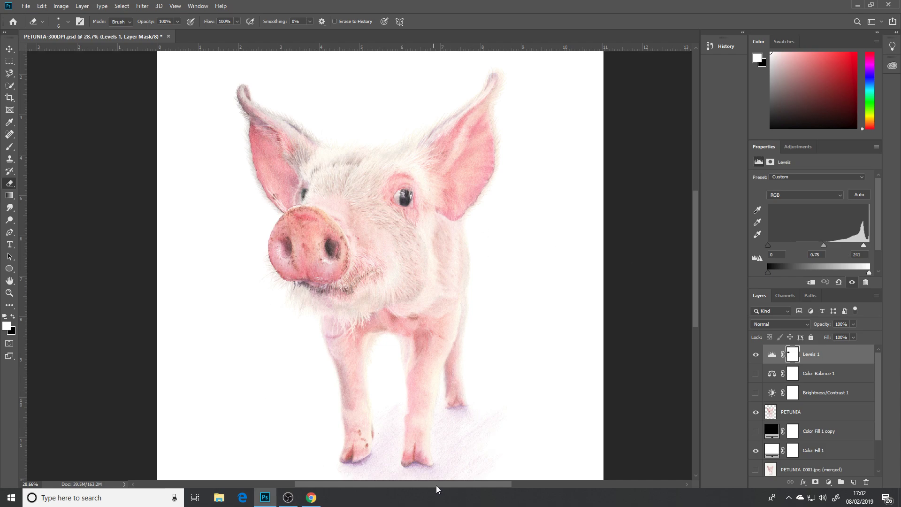
scroll(552, 352, down, 1)
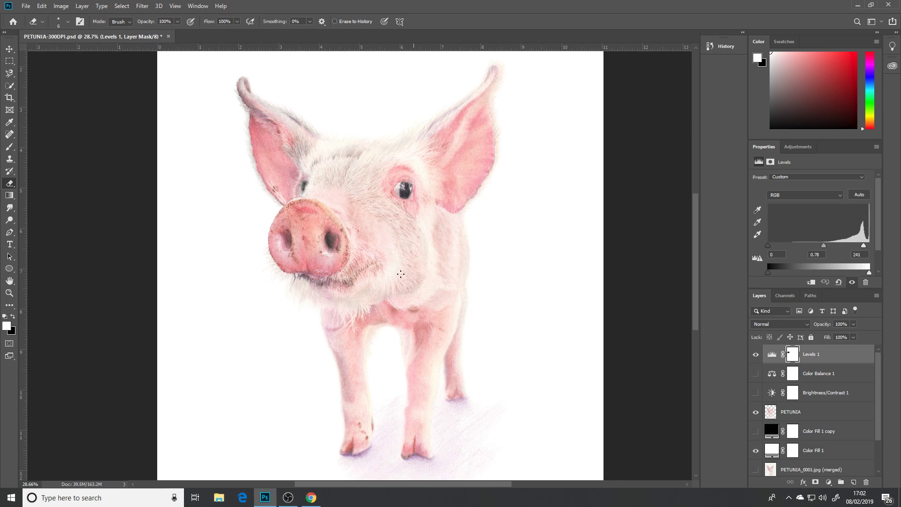
click(861, 254)
mouse_move(866, 246)
mouse_down()
mouse_move(884, 249)
mouse_move(841, 244)
mouse_move(789, 254)
mouse_move(838, 252)
mouse_move(756, 257)
mouse_move(897, 258)
mouse_move(866, 251)
mouse_move(881, 254)
mouse_up()
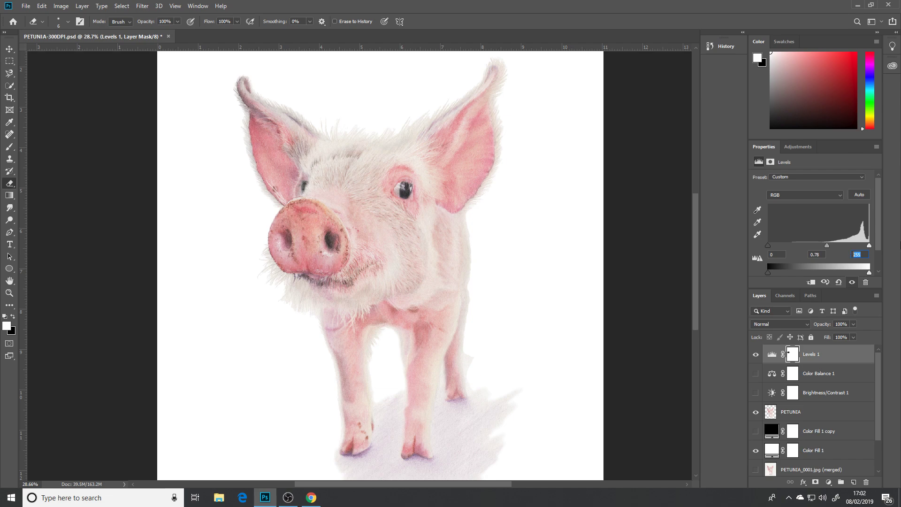
text(250)
click(772, 354)
Check the chin and face fur up close, and set the Levels 1 white input level to 245.
scroll(417, 316, up, 5)
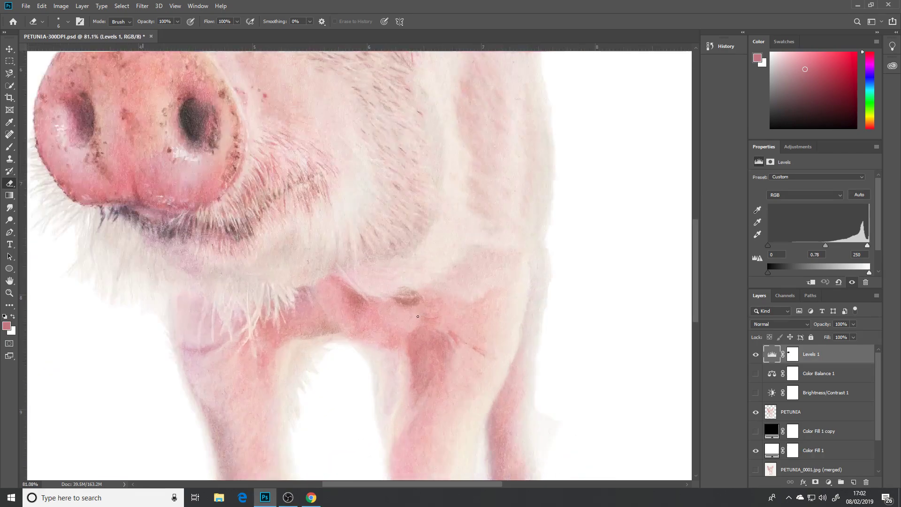
scroll(417, 317, down, 3)
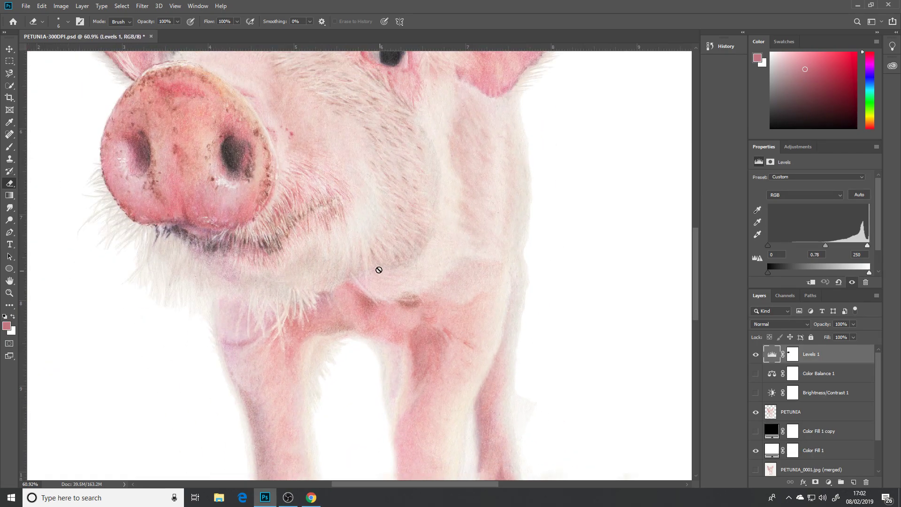
drag(342, 215, 458, 387)
key(ctrl+r)
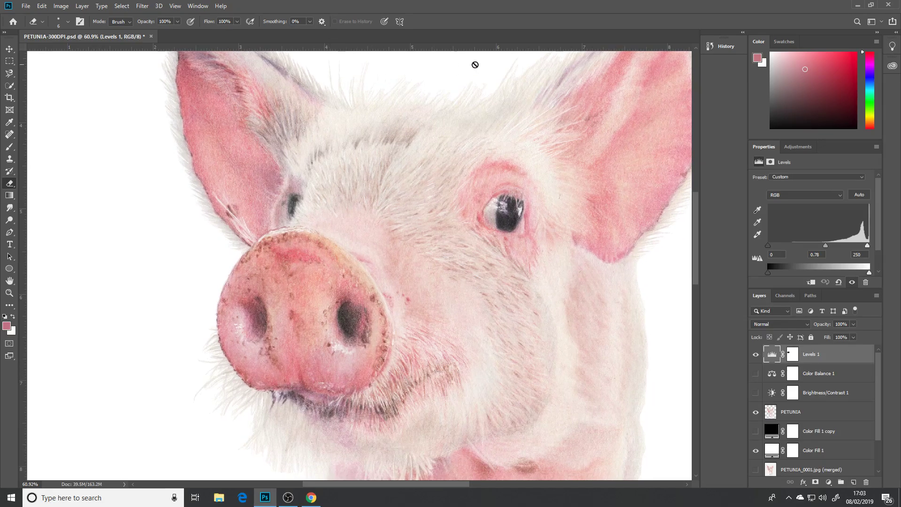
click(864, 254)
text(245)
Examine the snout, ears, head fur, legs and ground shadow for how cleanly their edges blend into the white background.
mouse_move(413, 360)
mouse_down()
mouse_move(407, 161)
mouse_move(394, 306)
mouse_up()
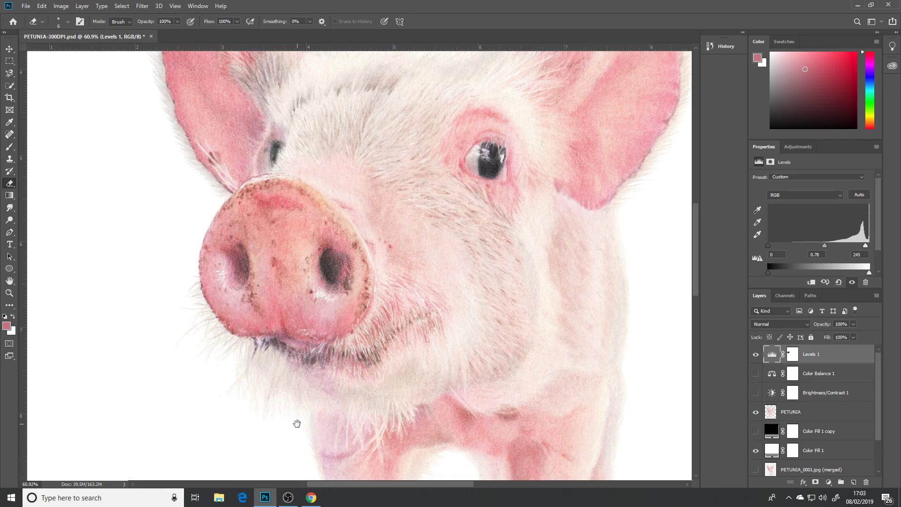
drag(419, 241, 346, 382)
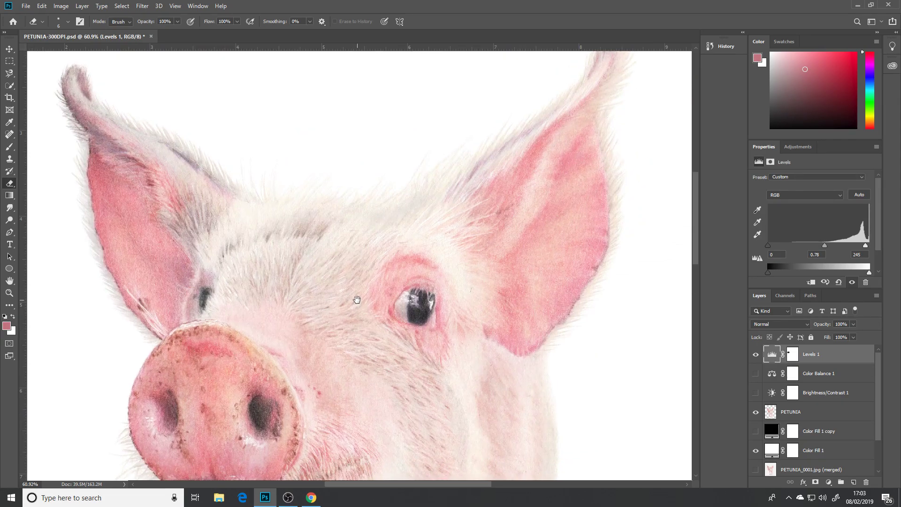
drag(357, 304, 381, 376)
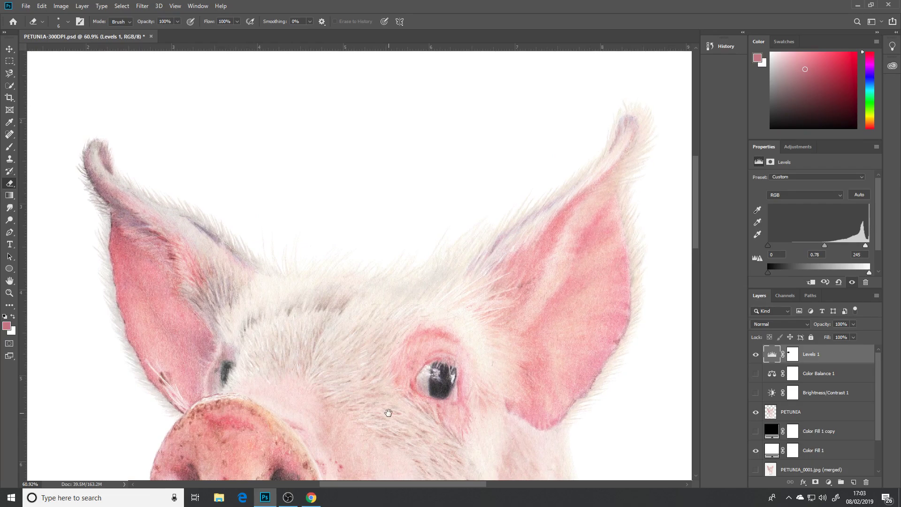
drag(389, 412, 436, 252)
drag(418, 375, 397, 179)
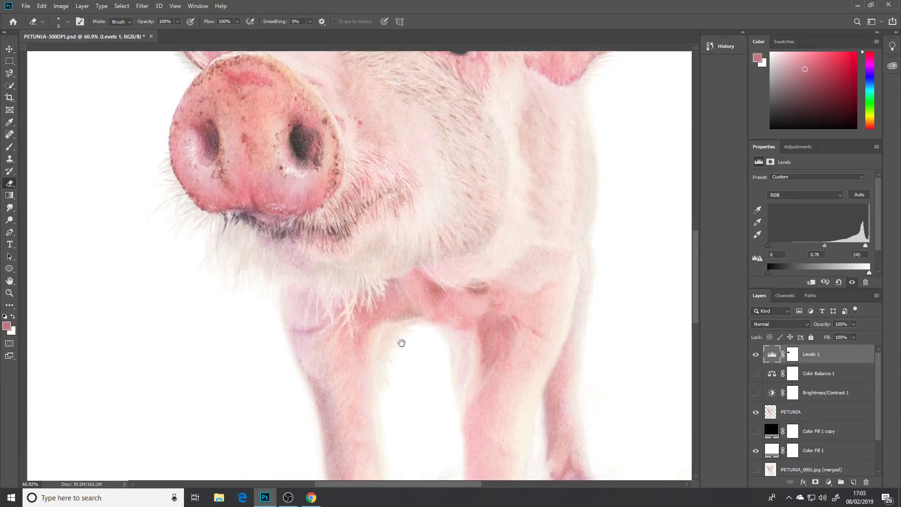
drag(402, 345, 357, 170)
drag(387, 299, 390, 157)
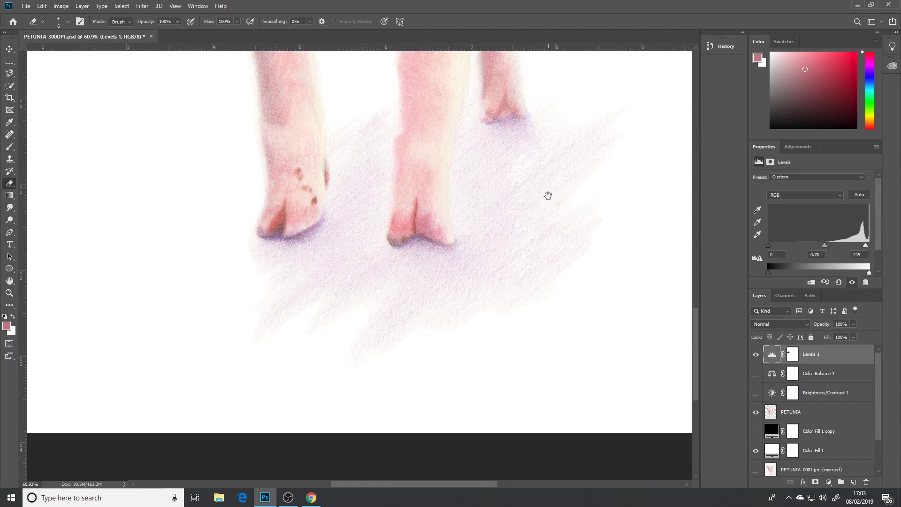
drag(548, 196, 511, 280)
drag(455, 235, 459, 250)
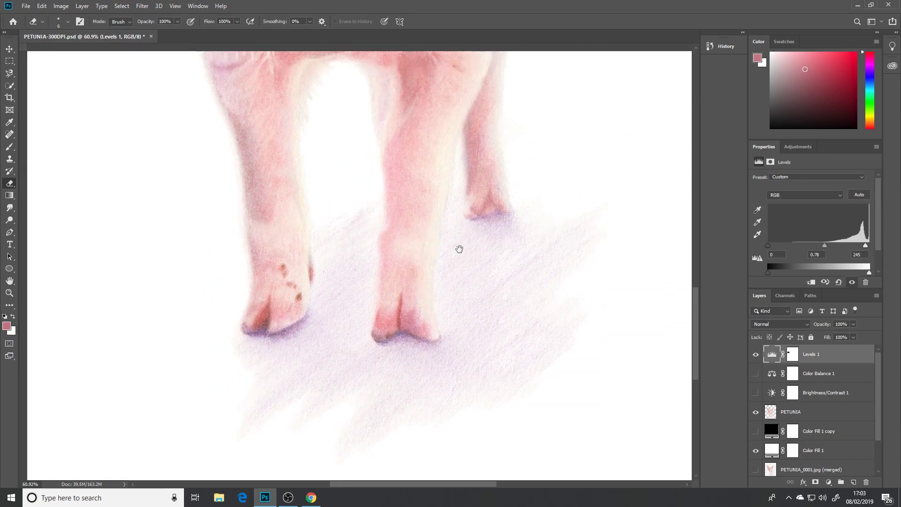
drag(423, 70, 446, 342)
drag(389, 122, 375, 345)
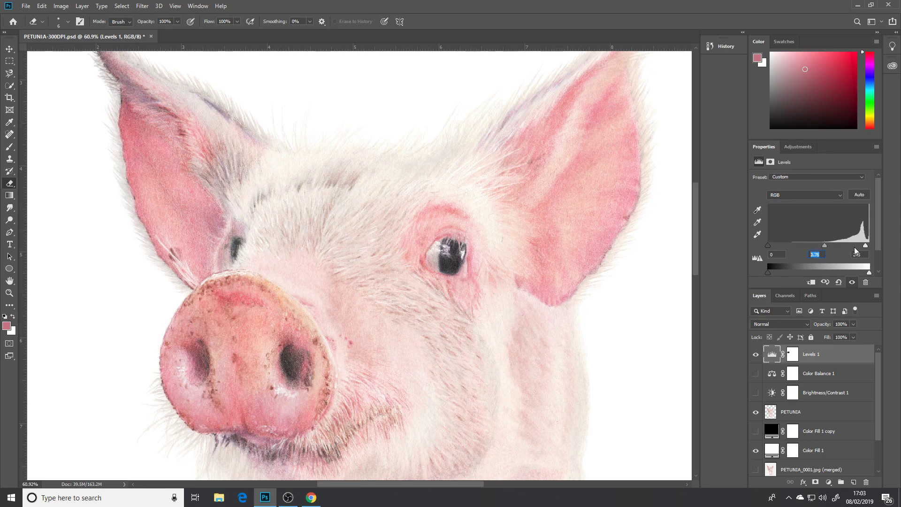
Try a midtone input level of 0 in Levels 1, and set it back to 0.78.
text(0)
key(Return)
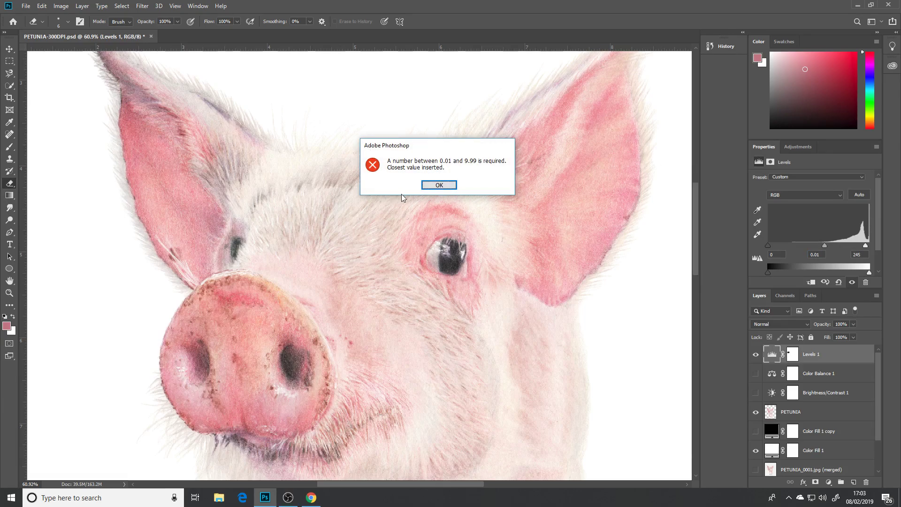
click(439, 186)
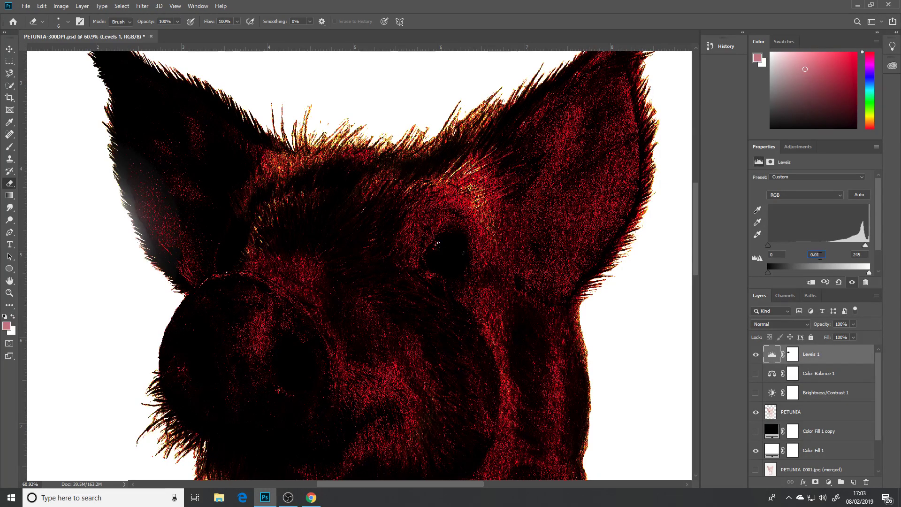
drag(820, 256, 800, 254)
text(0.78)
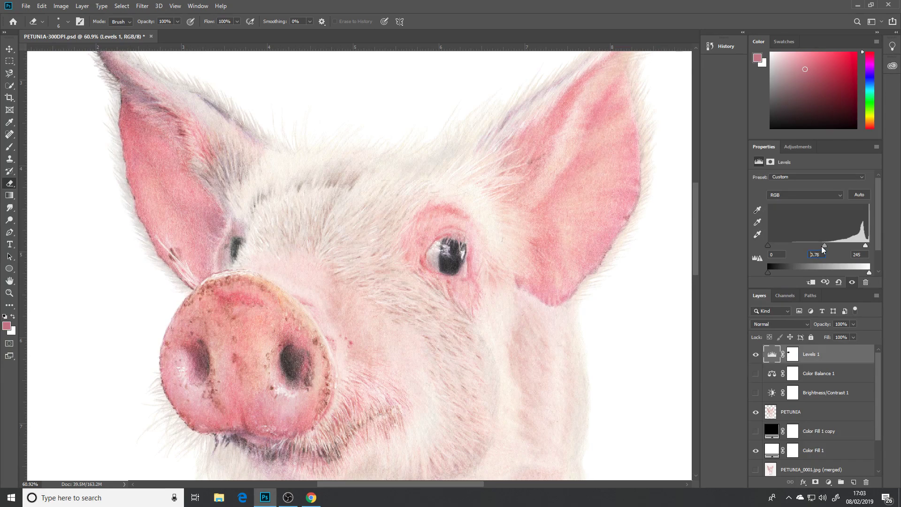
Compare lighter and darker midtones in Levels 1 at 1.00 and 0.61, and settle on 0.74.
drag(826, 246, 817, 248)
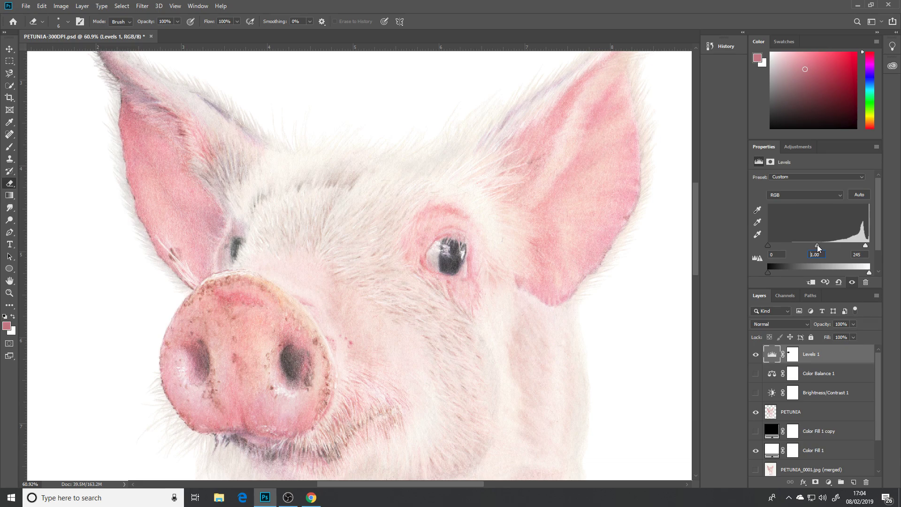
drag(818, 249, 829, 248)
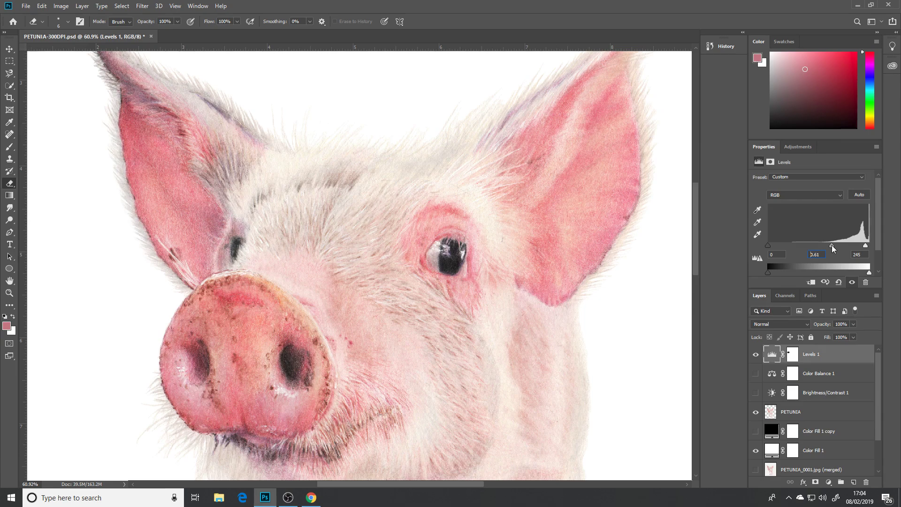
drag(830, 247, 827, 248)
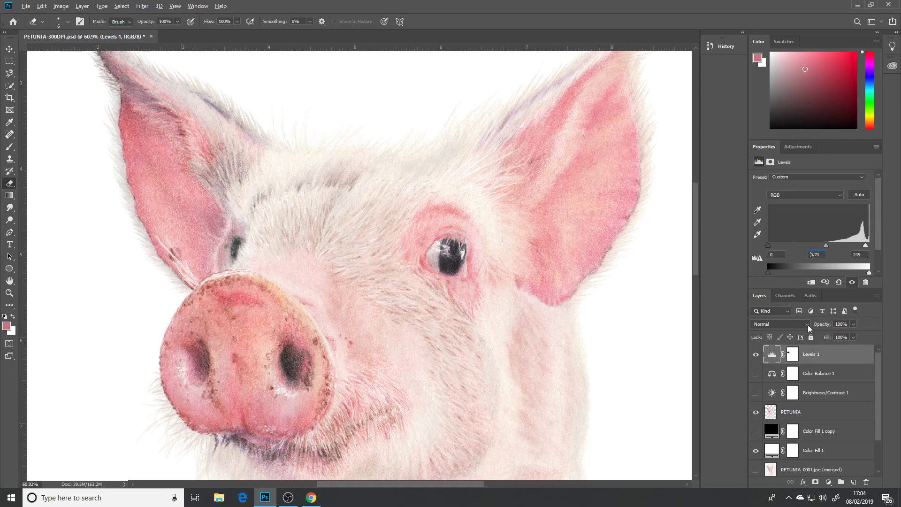
Review the whole pig with the Levels 1 adjustment applied, and switch to OBS.
scroll(344, 242, down, 5)
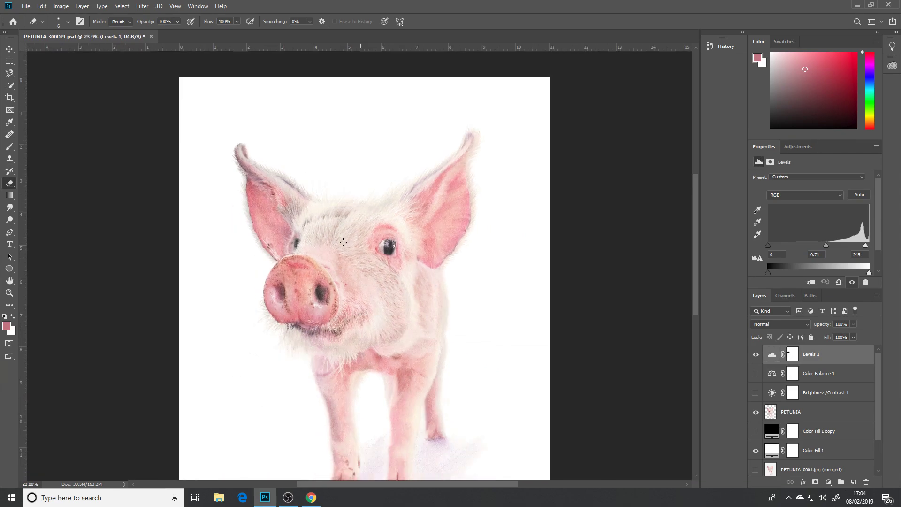
scroll(344, 242, down, 3)
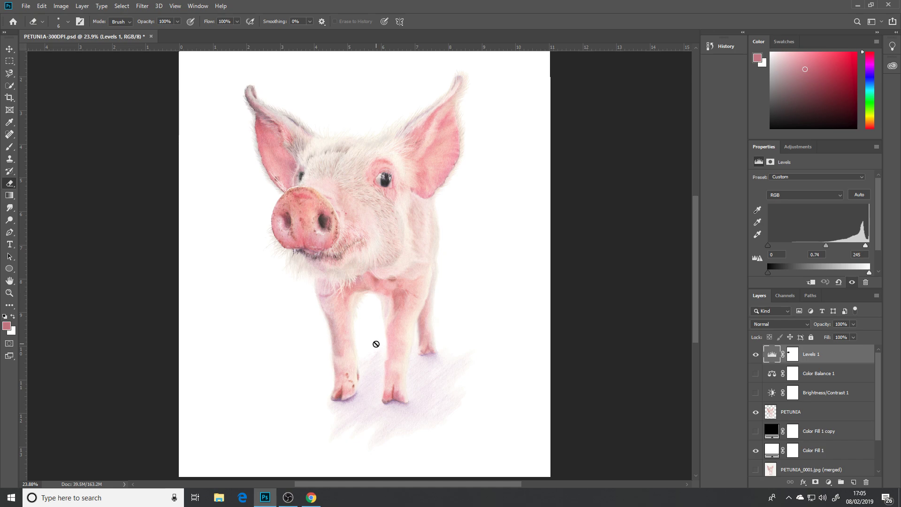
click(287, 498)
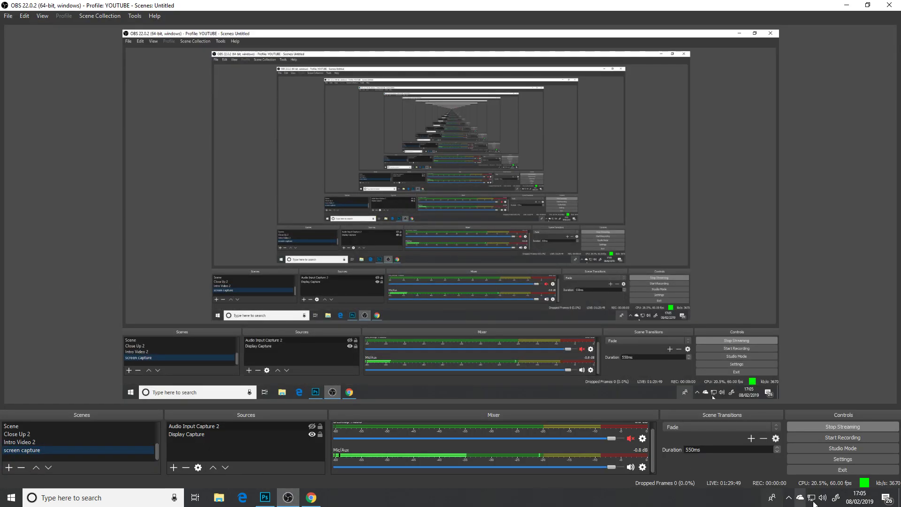